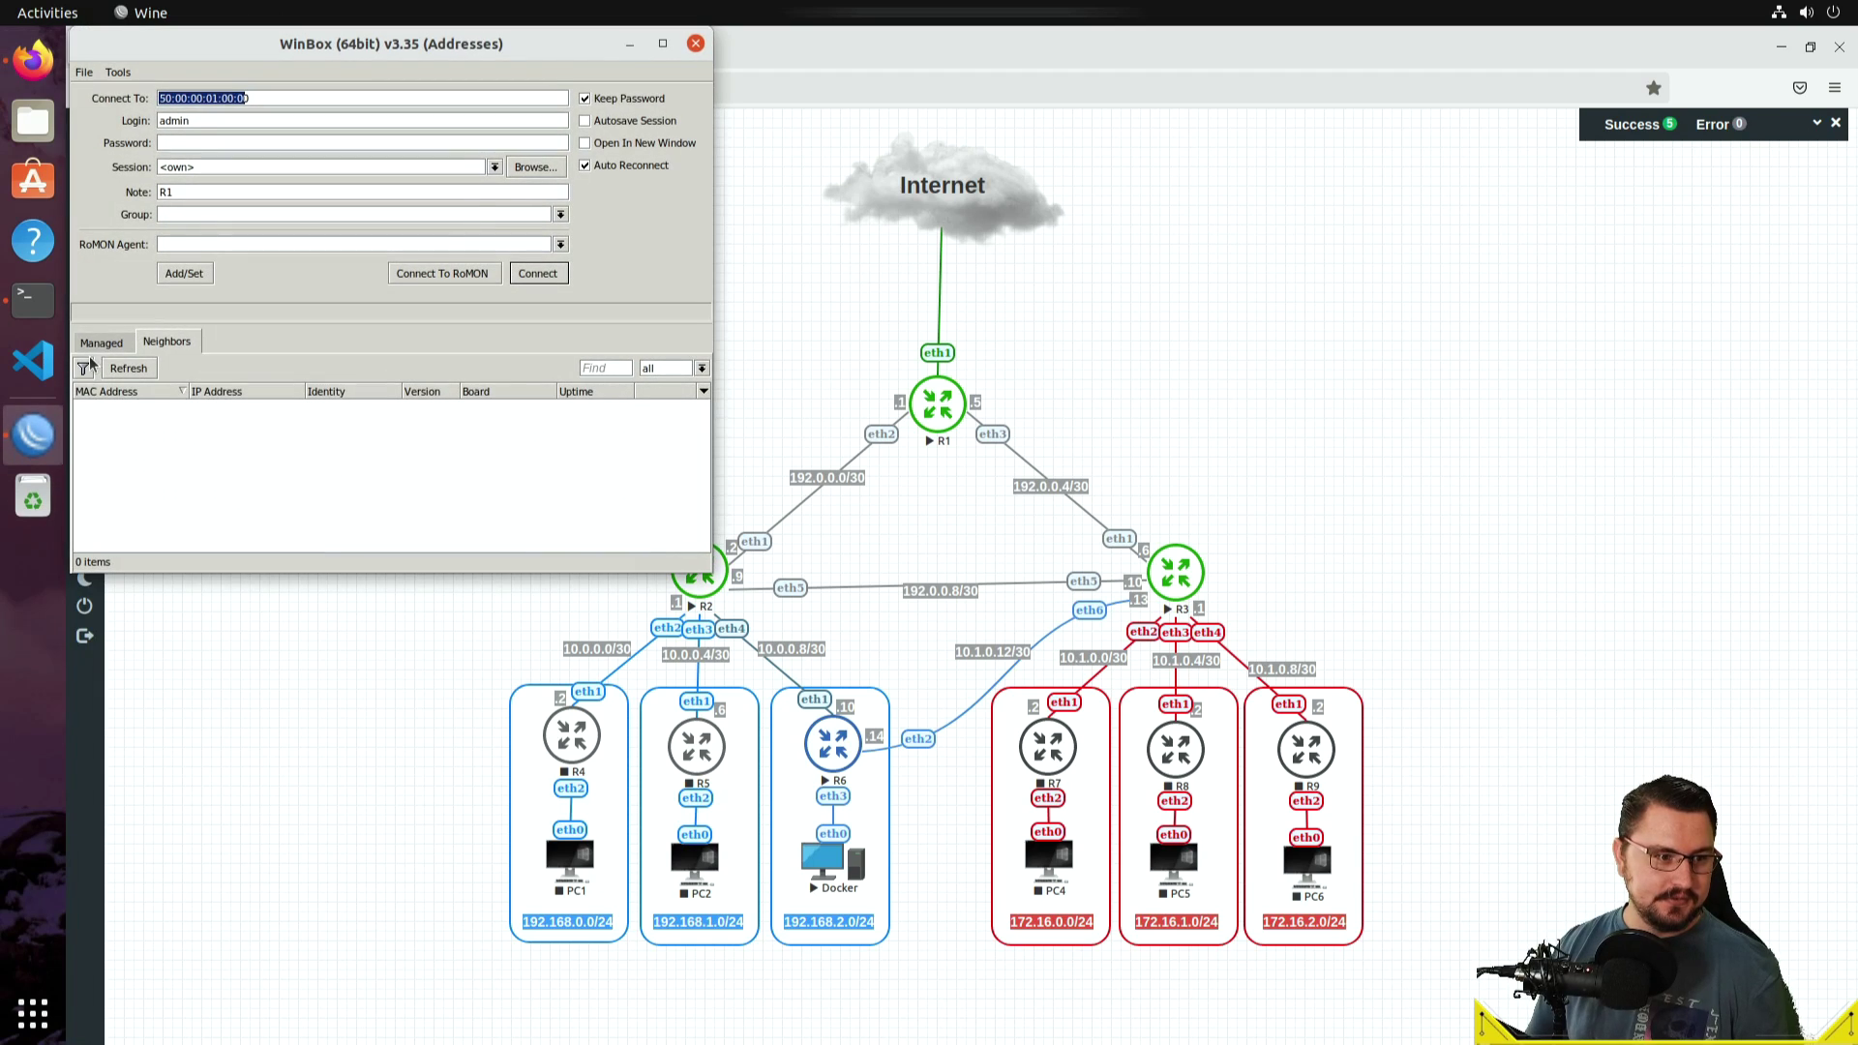
# Connect to RoMON using neighbor R1 as the agent and open a session to router R6.
pyautogui.click(135, 406)
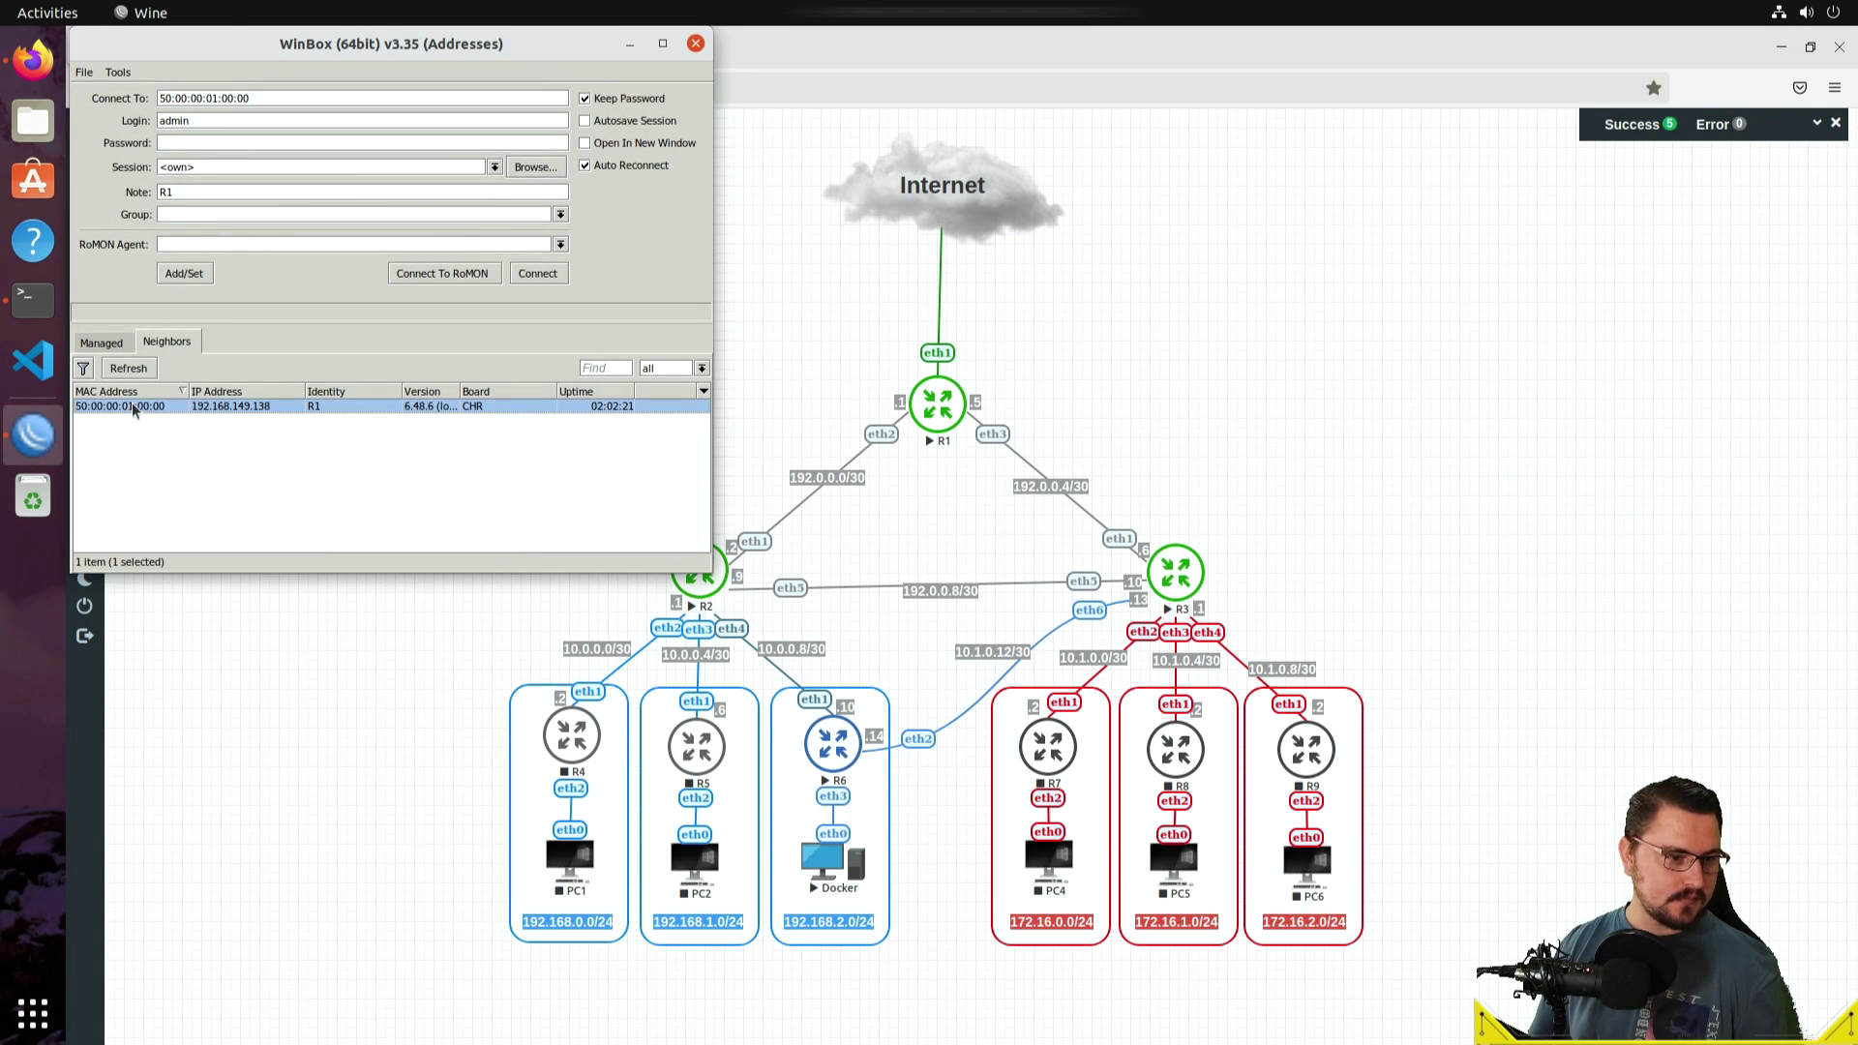
pyautogui.click(453, 277)
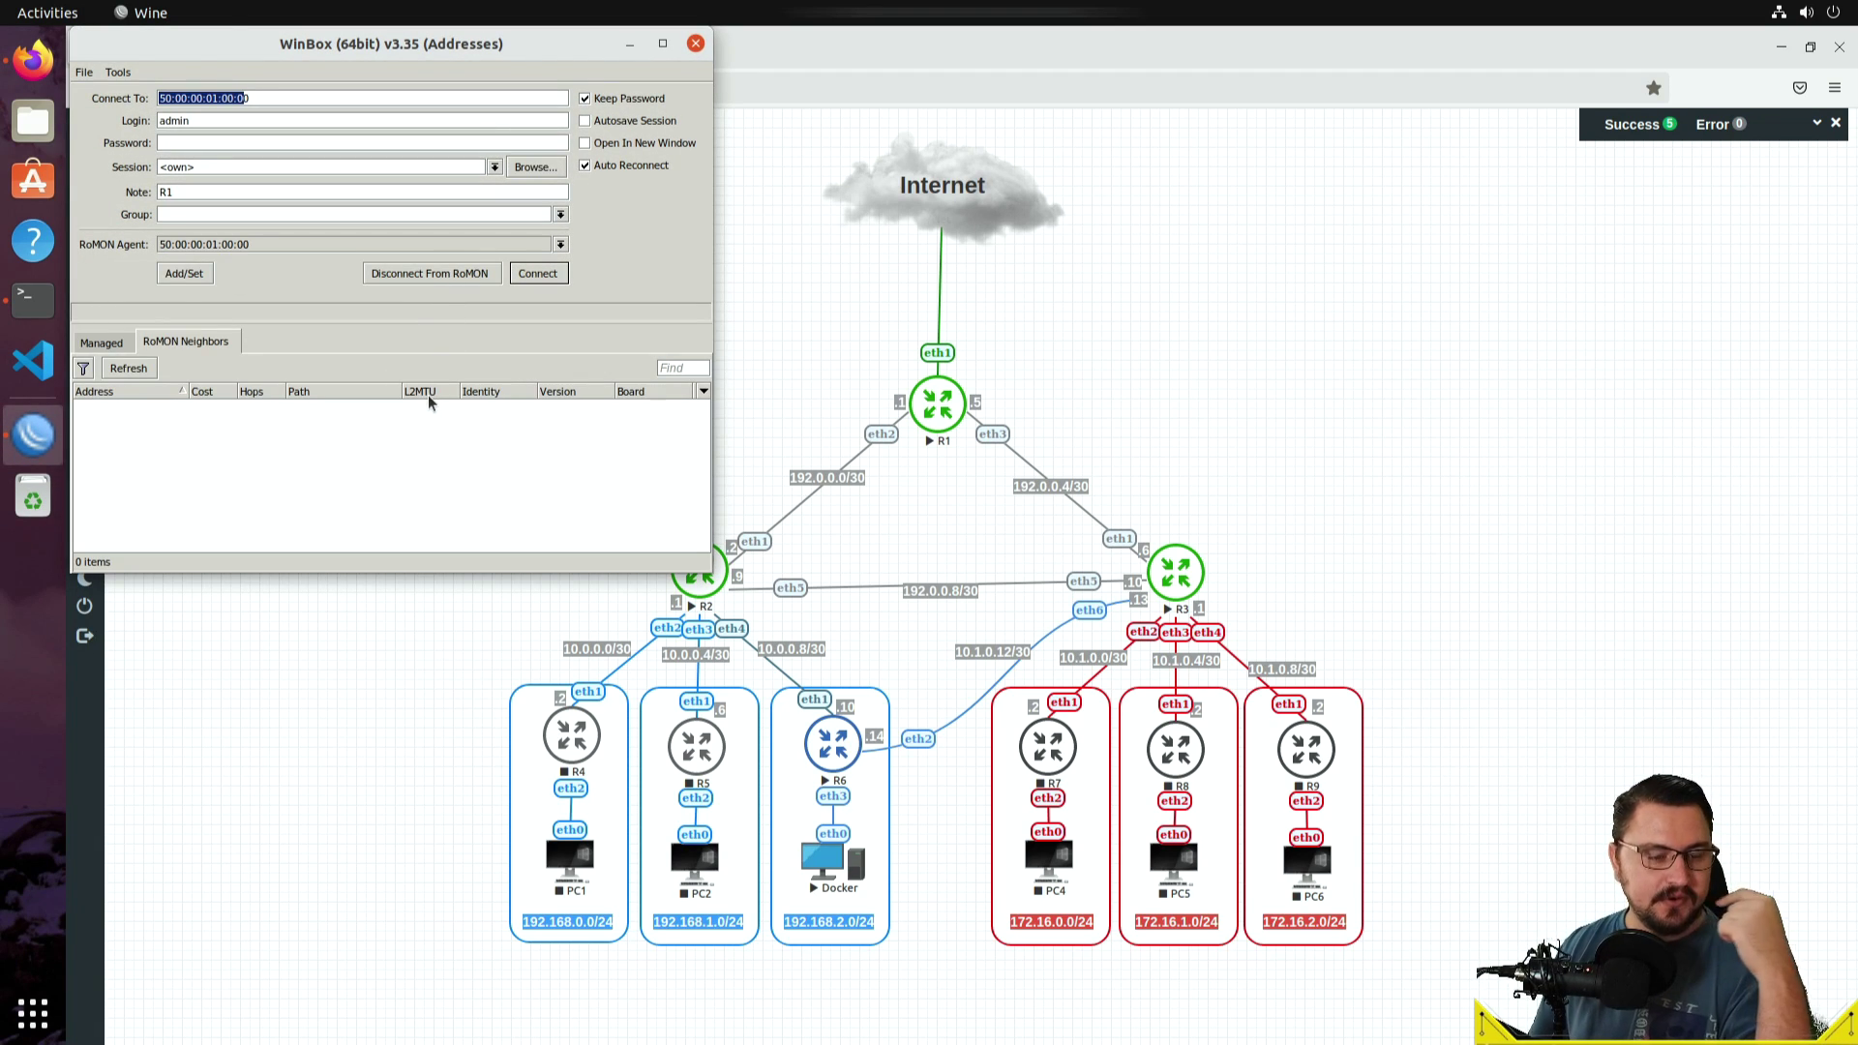
pyautogui.doubleClick(352, 434)
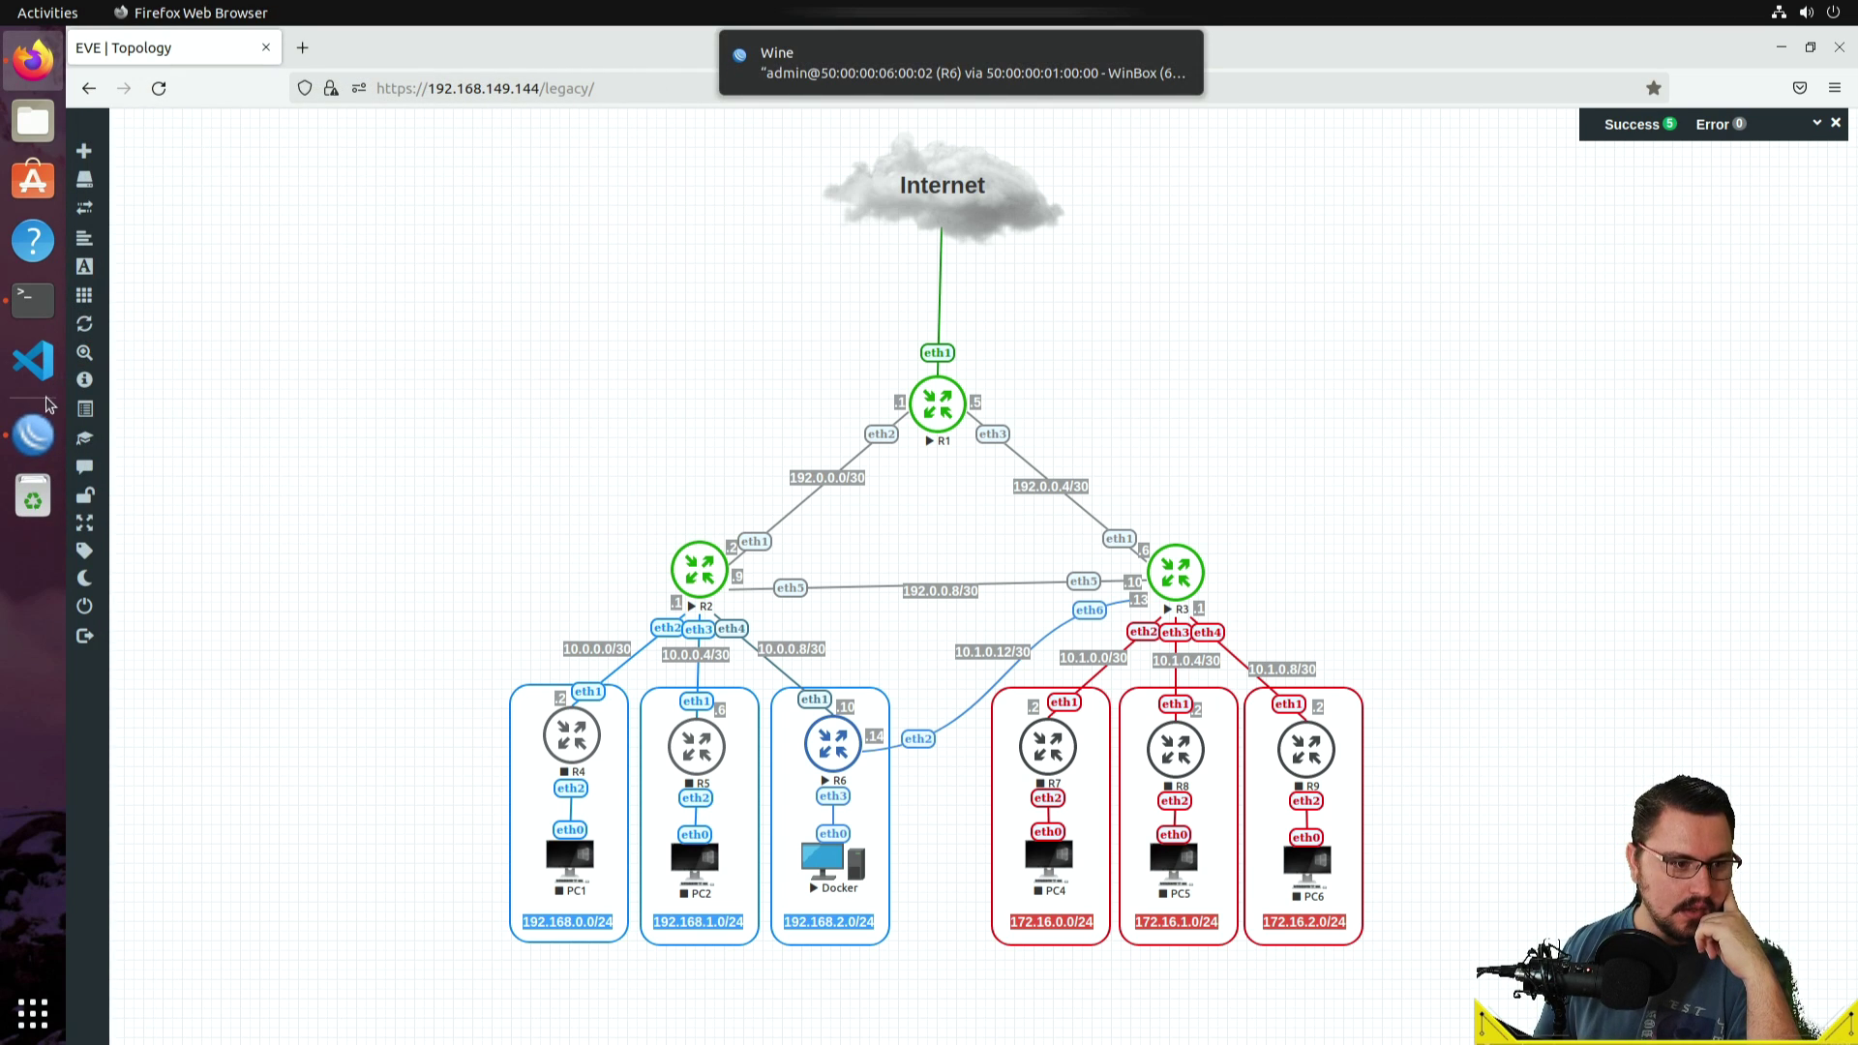
# Bring the R6 session window to the front, maximize it and enlarge its interface text.
pyautogui.click(33, 435)
pyautogui.doubleClick(470, 56)
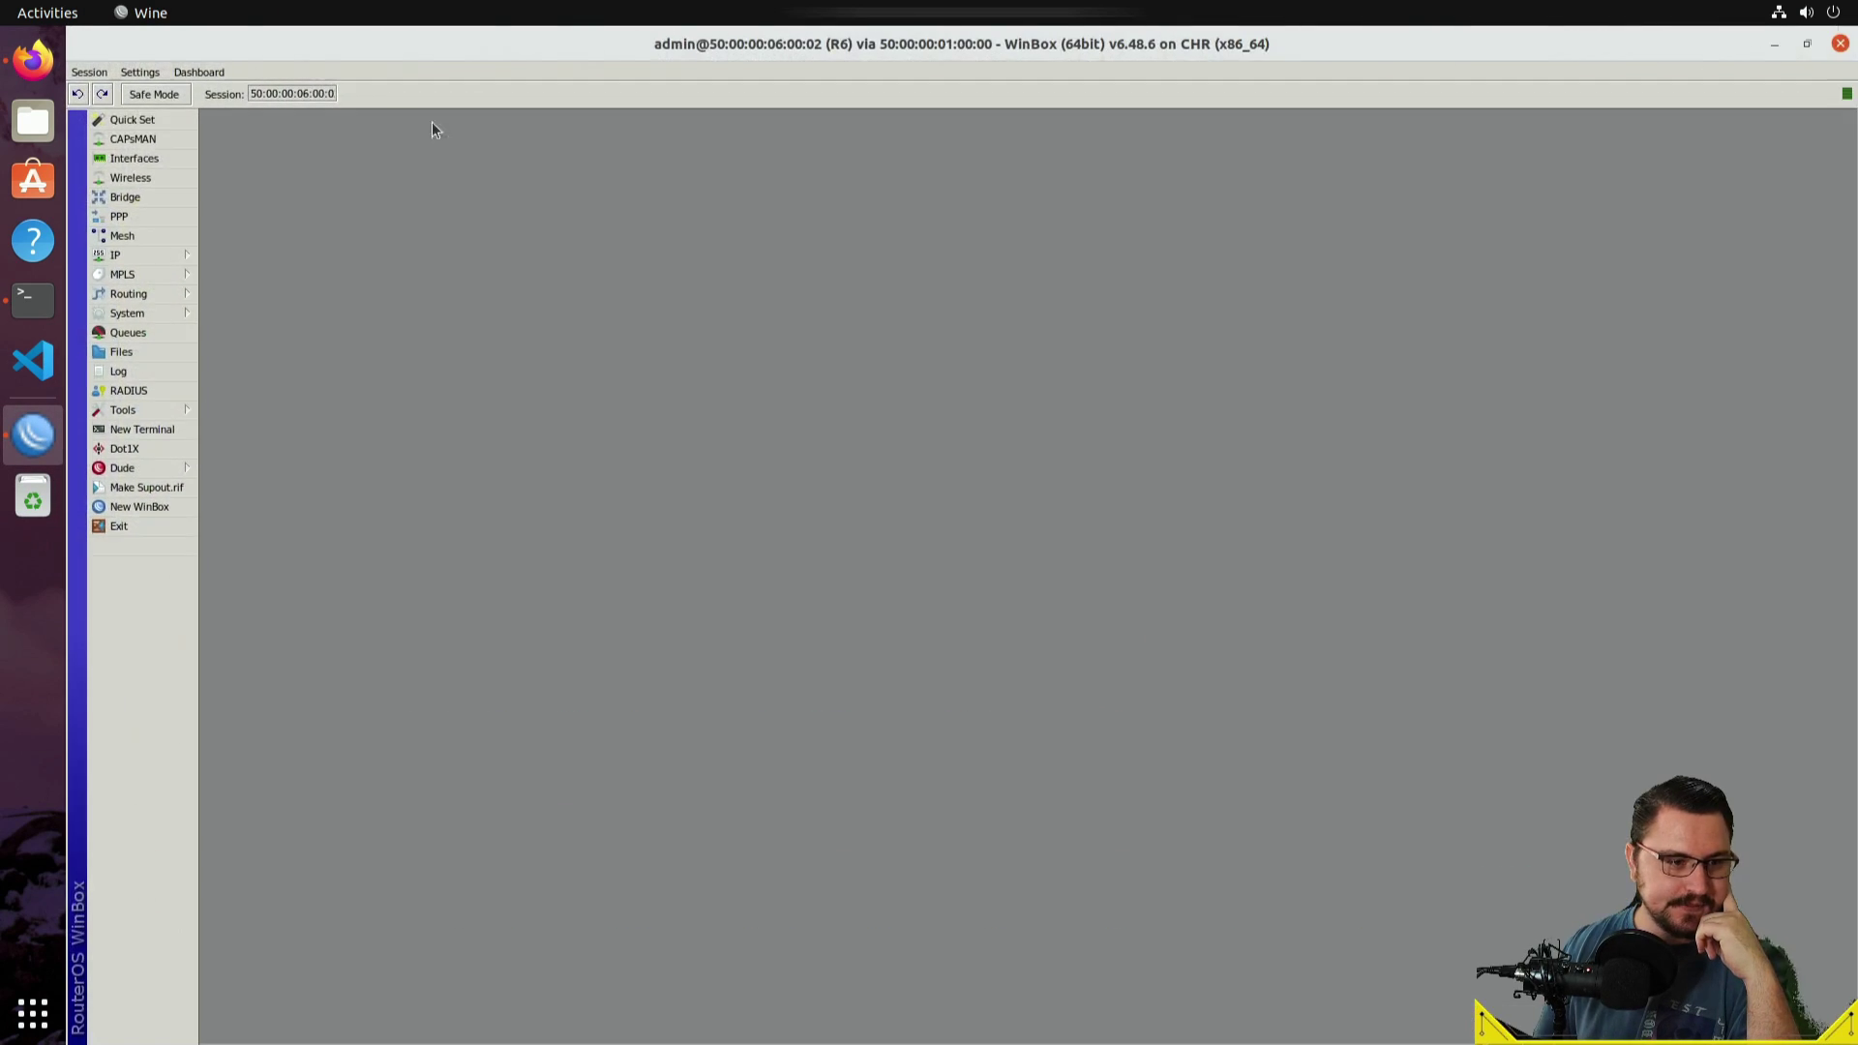
pyautogui.hotkey('ctrl', '+')
pyautogui.hotkey('ctrl', '+')
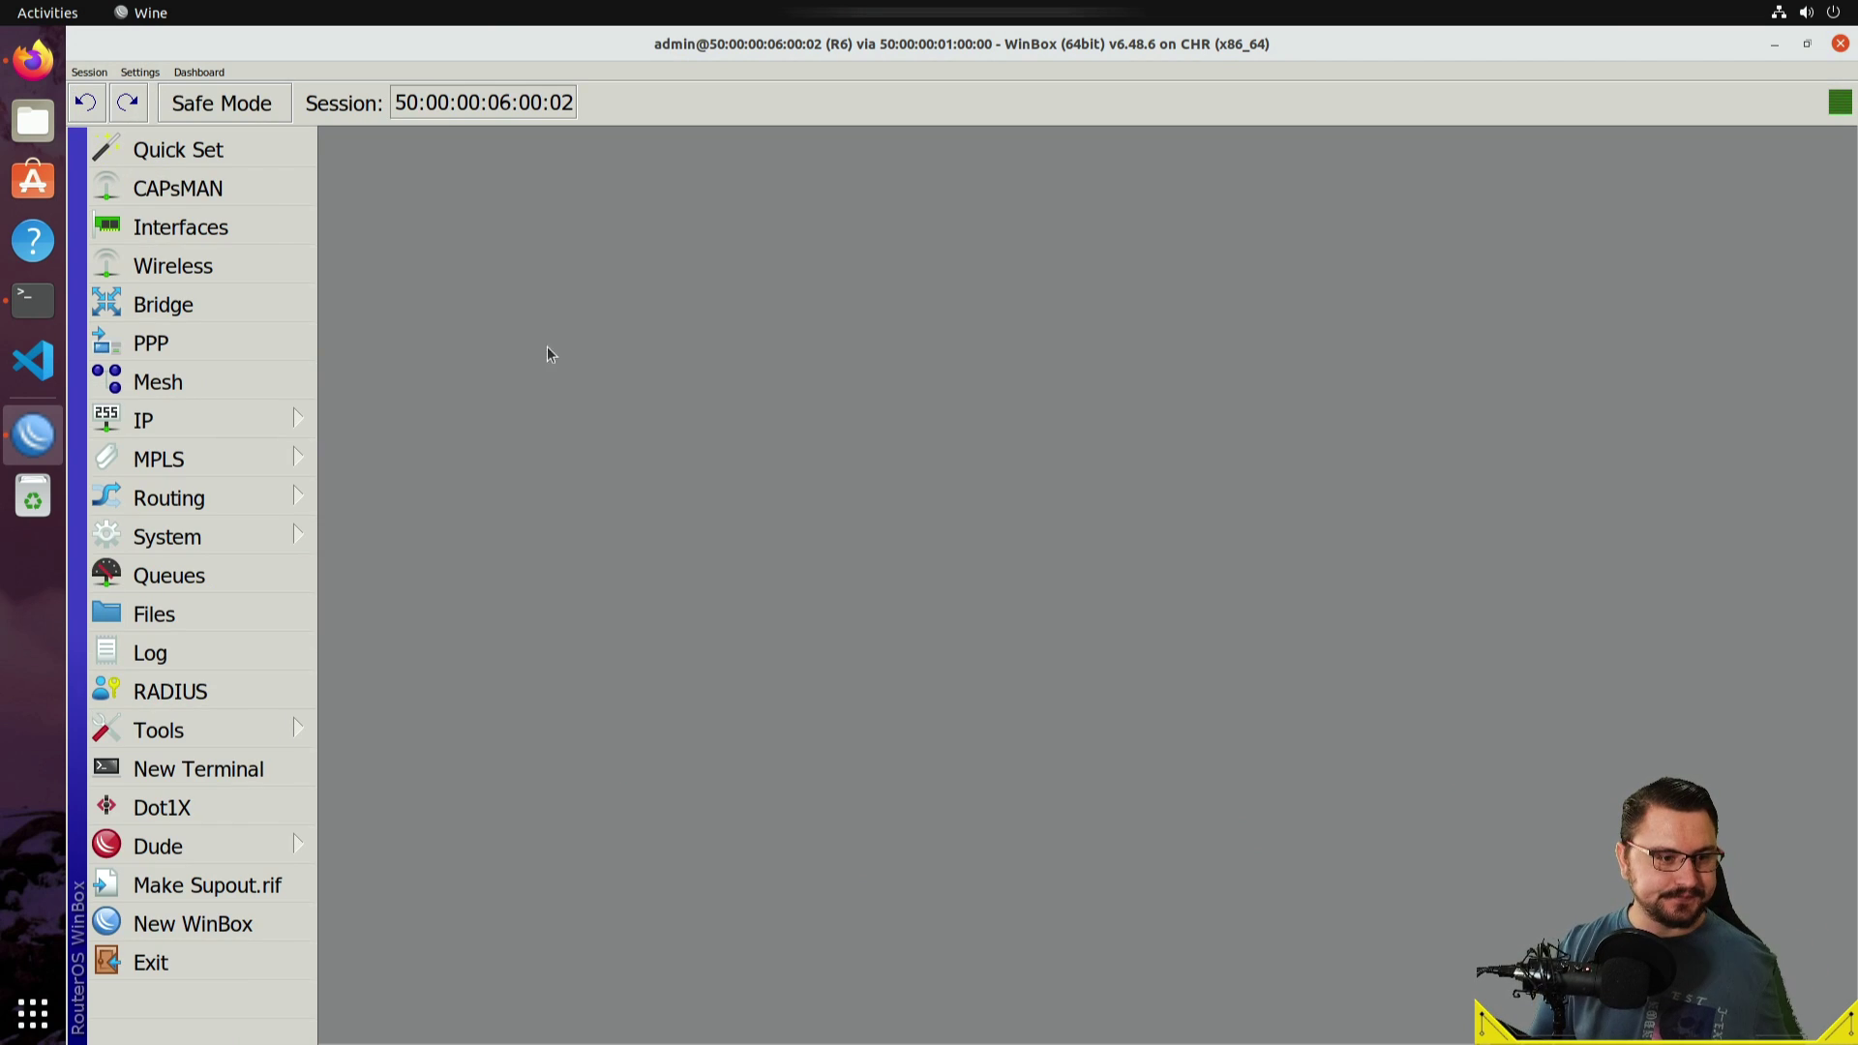
# Open R6's IP route list and examine its two default routes via ether1_WAN1 and ether2_WAN2.
pyautogui.click(287, 447)
pyautogui.moveTo(242, 420)
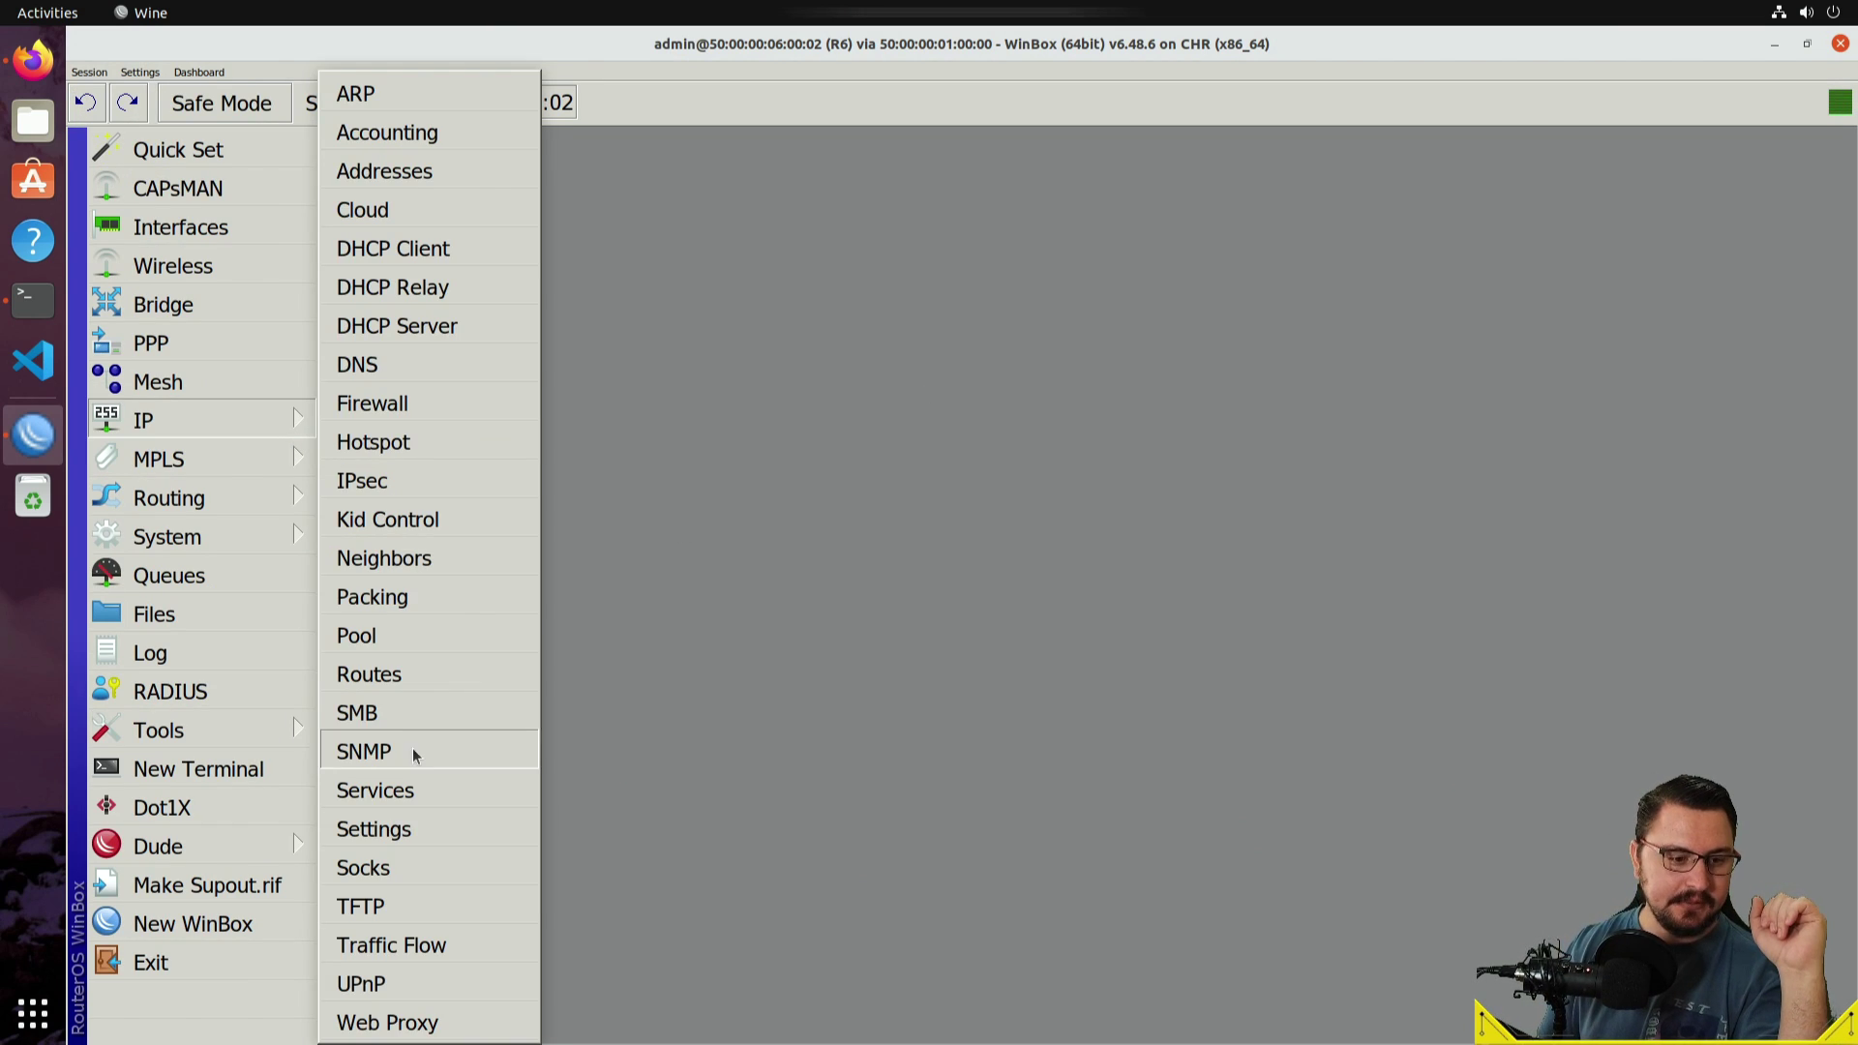
pyautogui.click(377, 671)
pyautogui.moveTo(609, 547)
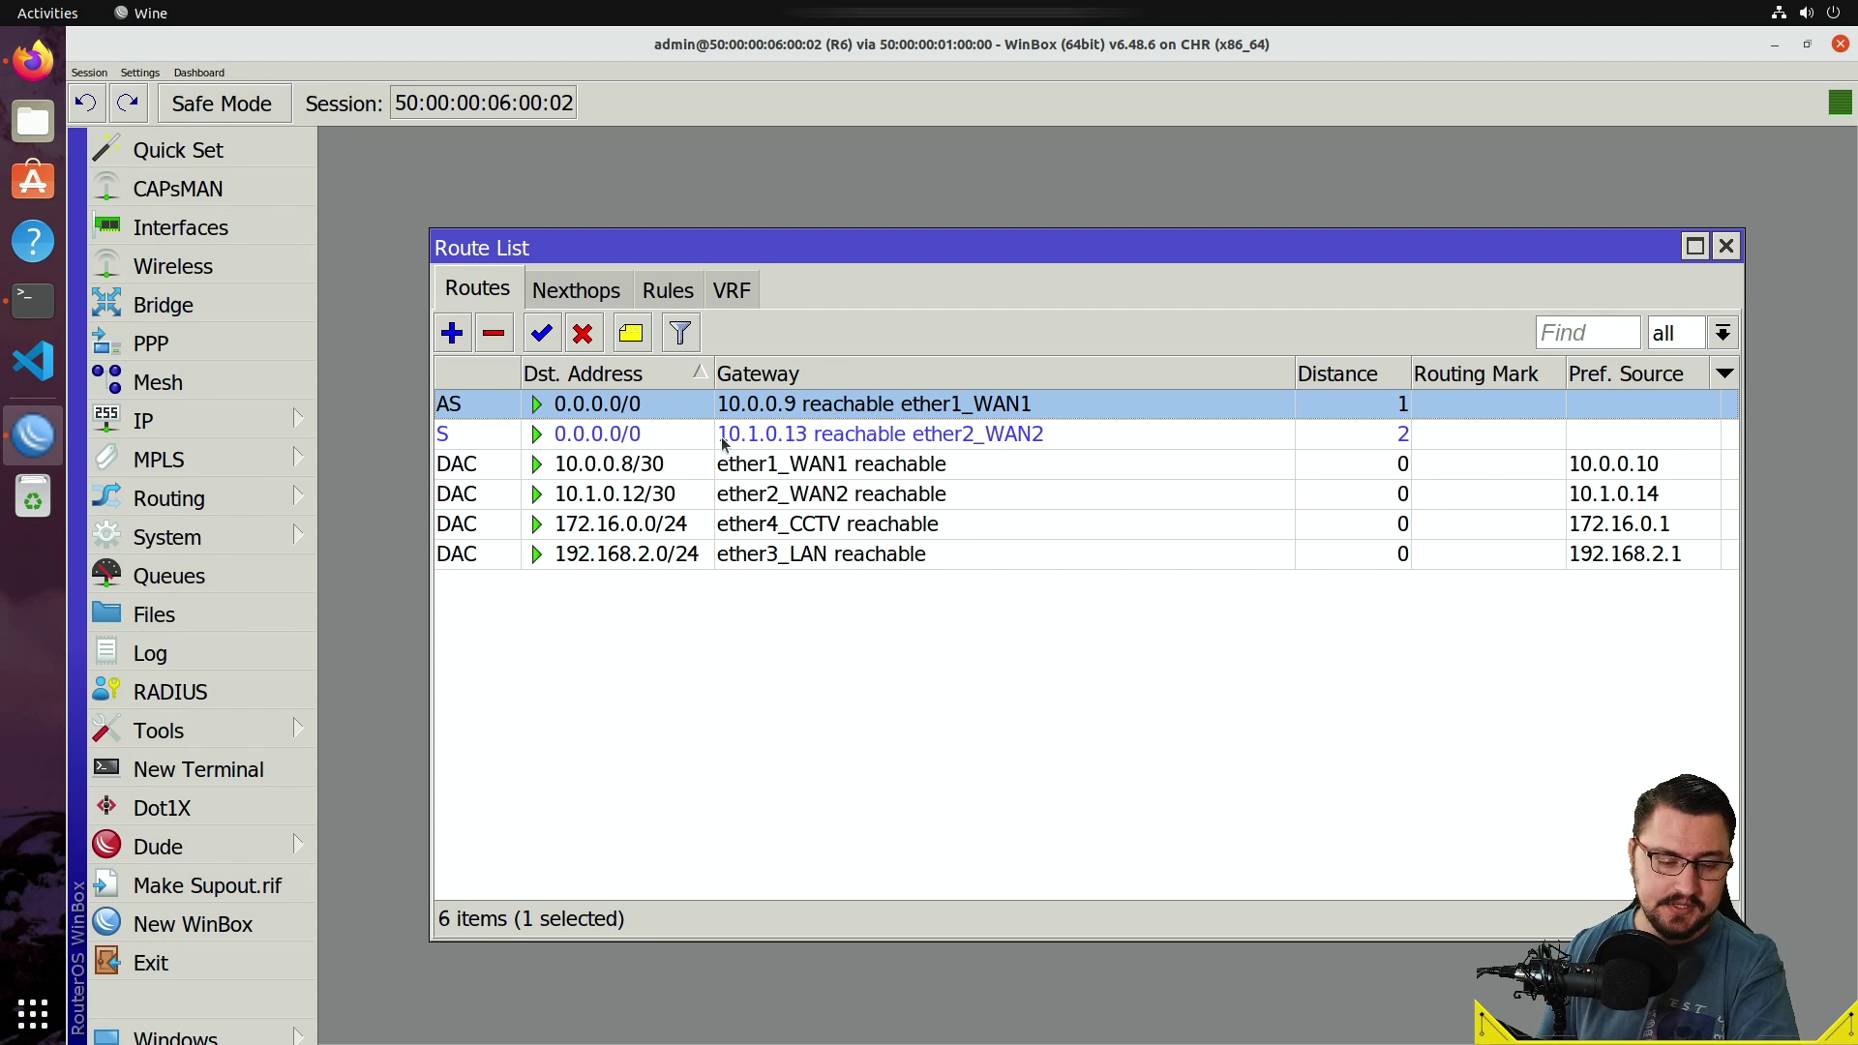
pyautogui.click(678, 435)
pyautogui.click(698, 414)
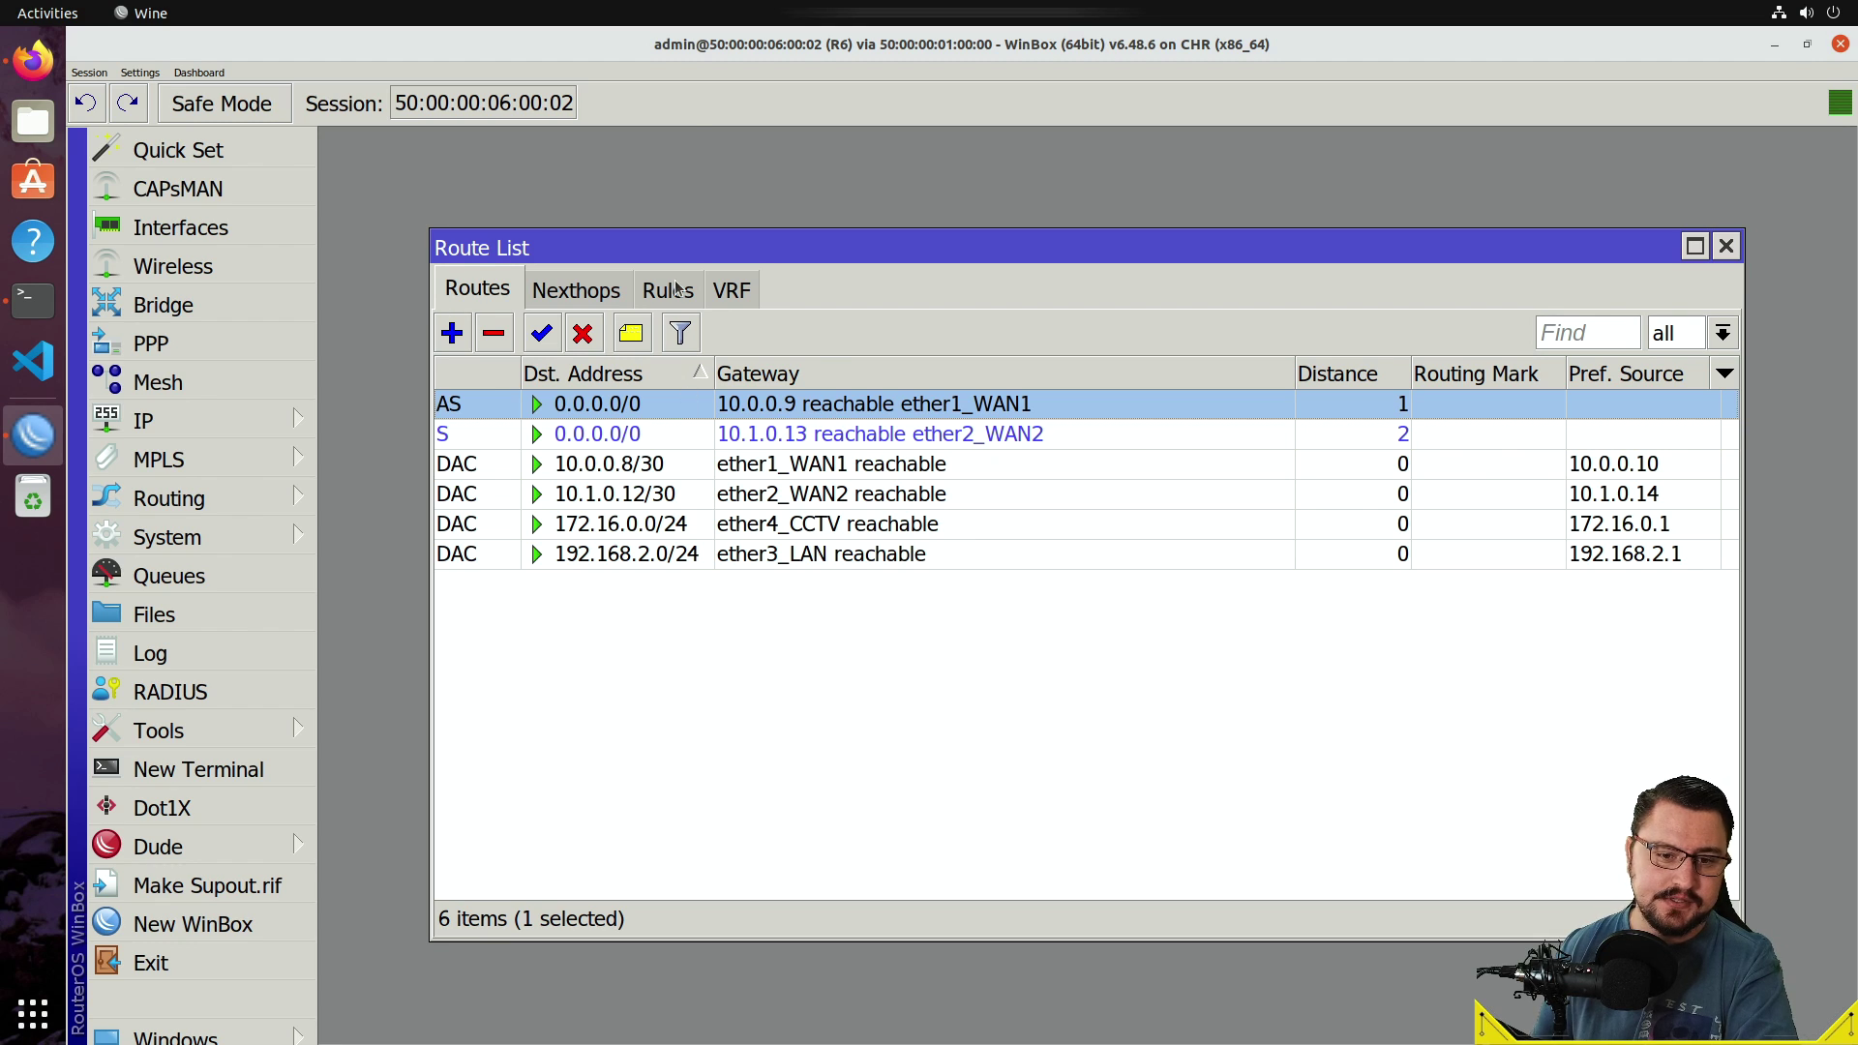
# Move the R6 window aside to view the network topology behind it and maximize it again.
pyautogui.moveTo(692, 39); pyautogui.dragTo(1148, 206)
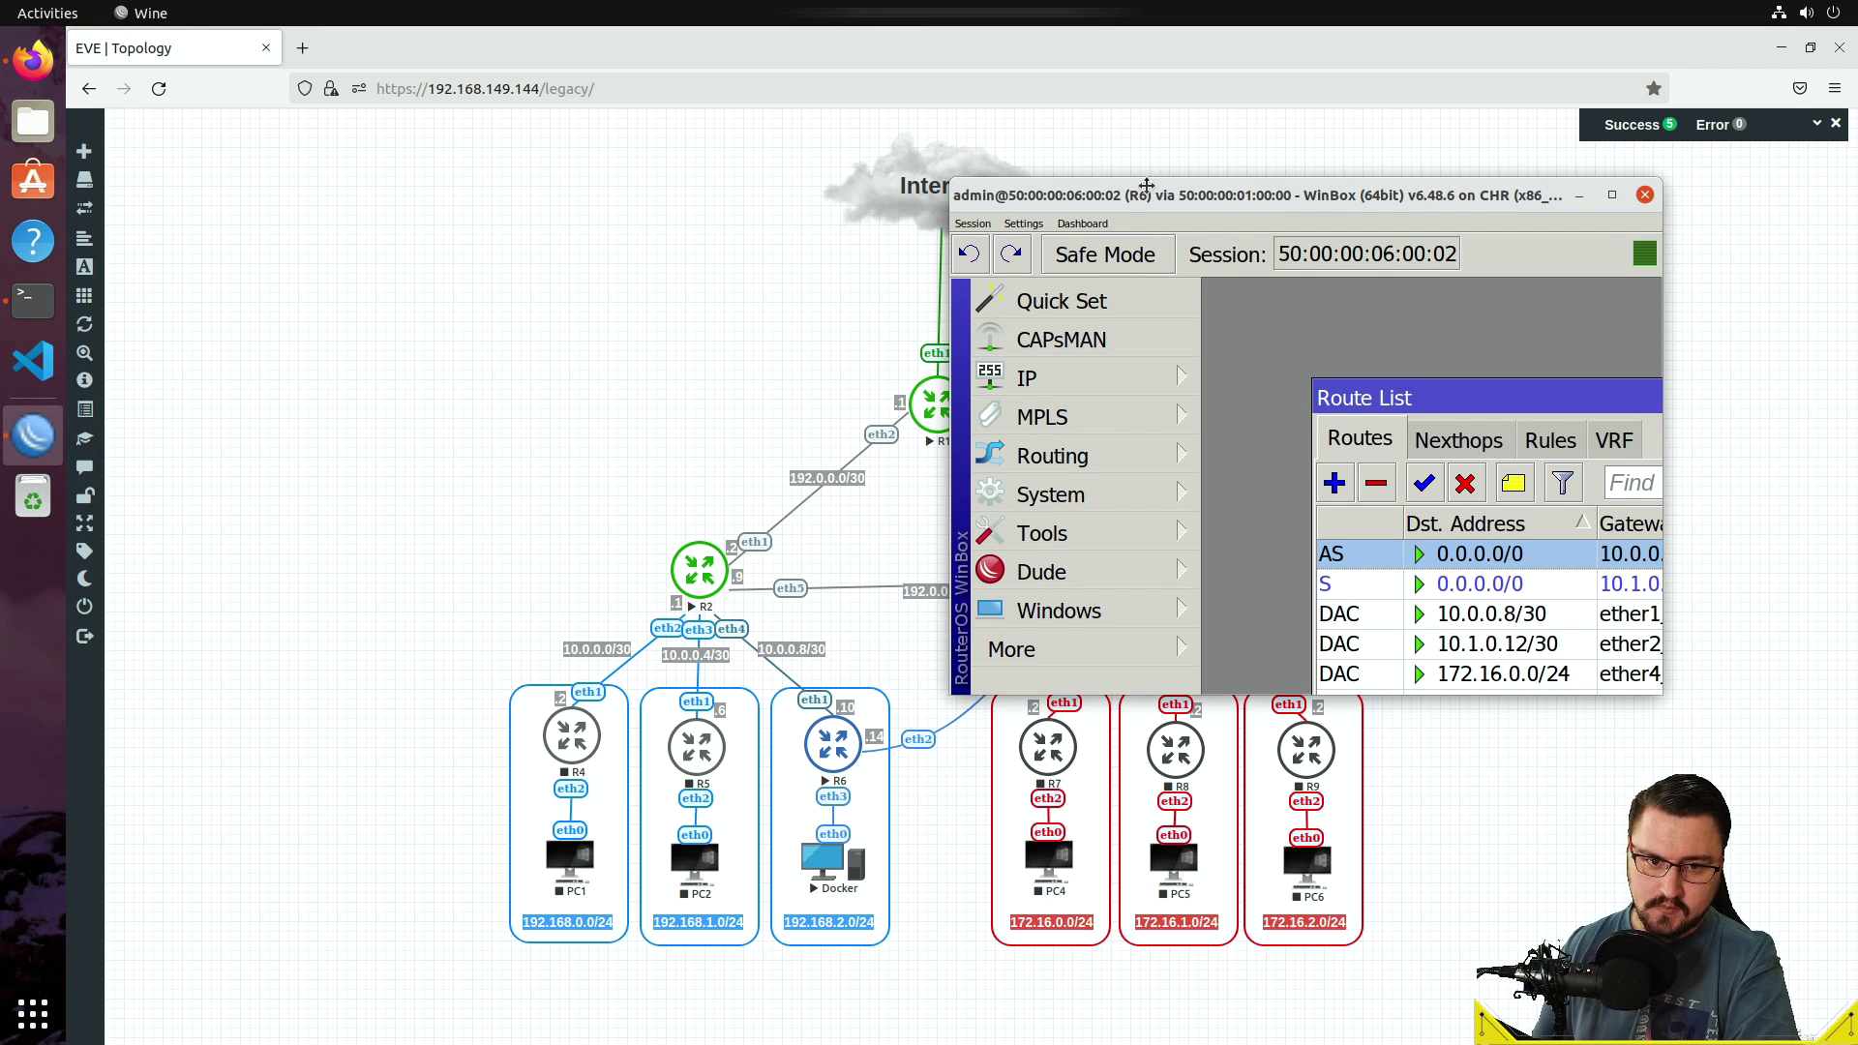
pyautogui.moveTo(1146, 185); pyautogui.dragTo(1297, 192)
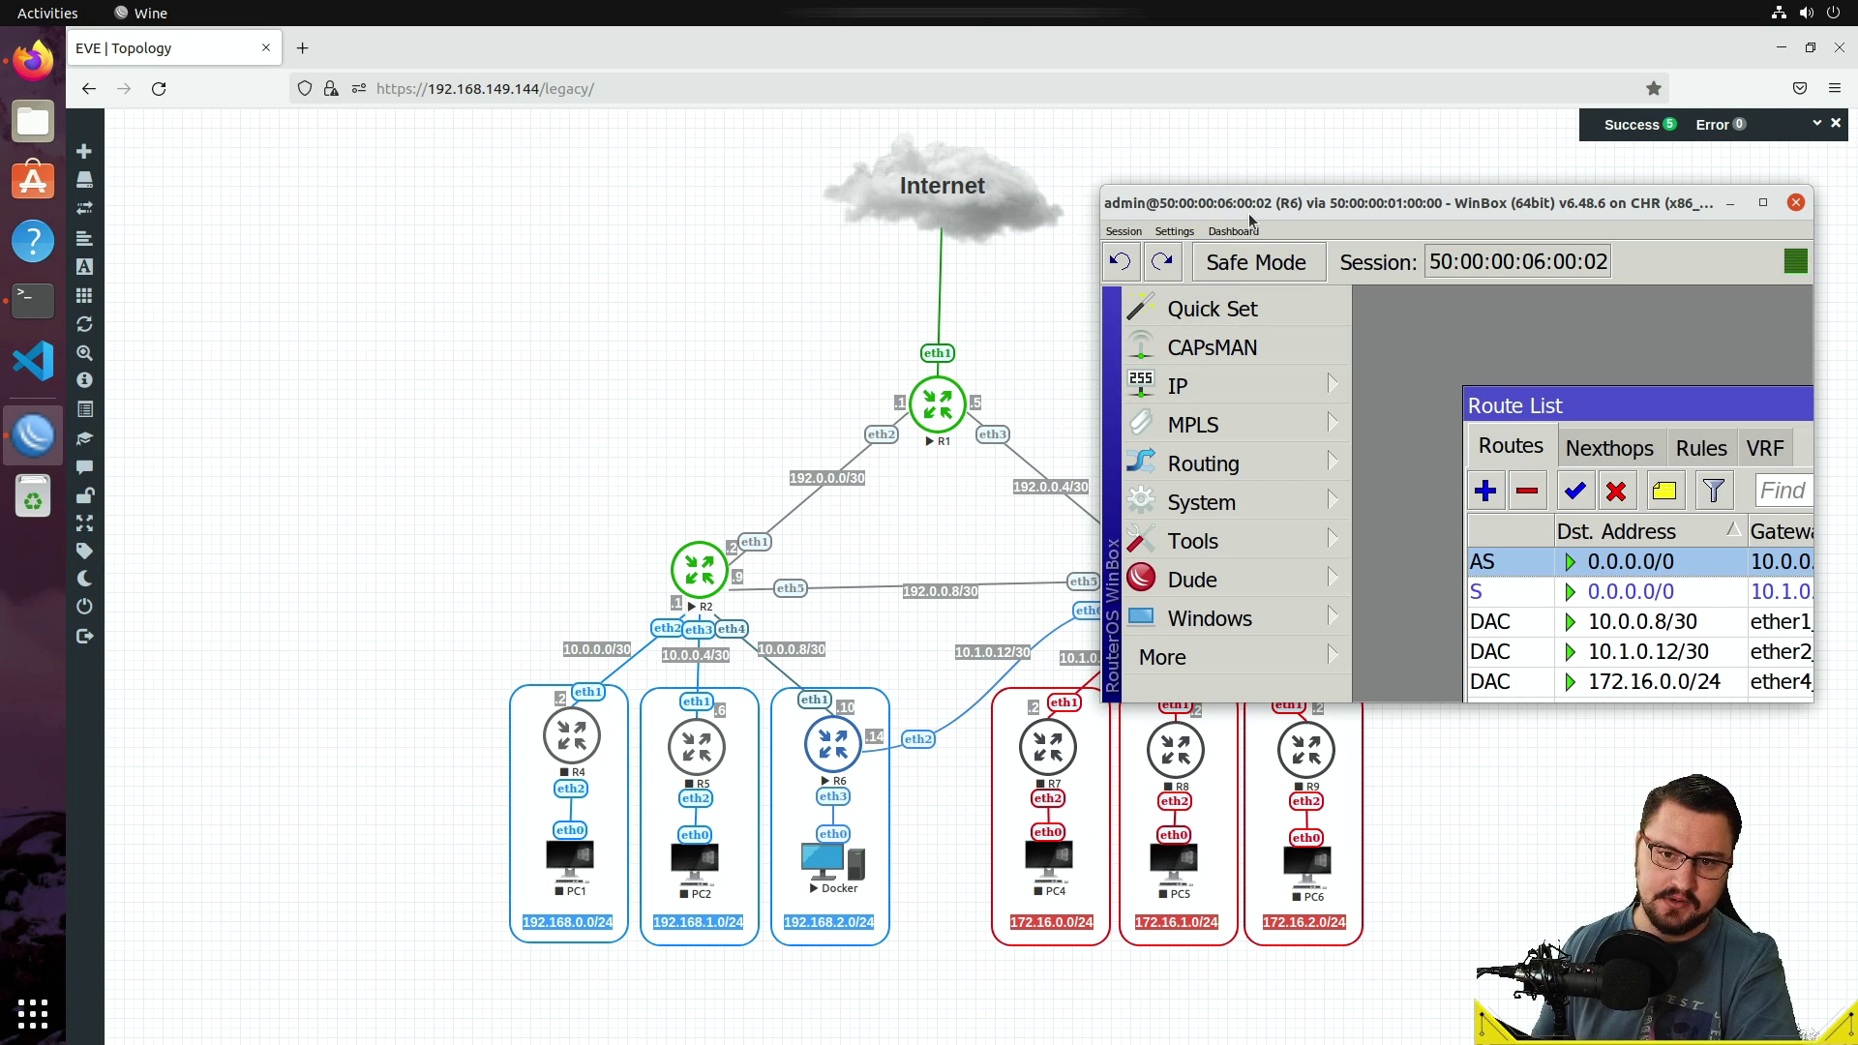
pyautogui.moveTo(1249, 214); pyautogui.dragTo(1176, 279)
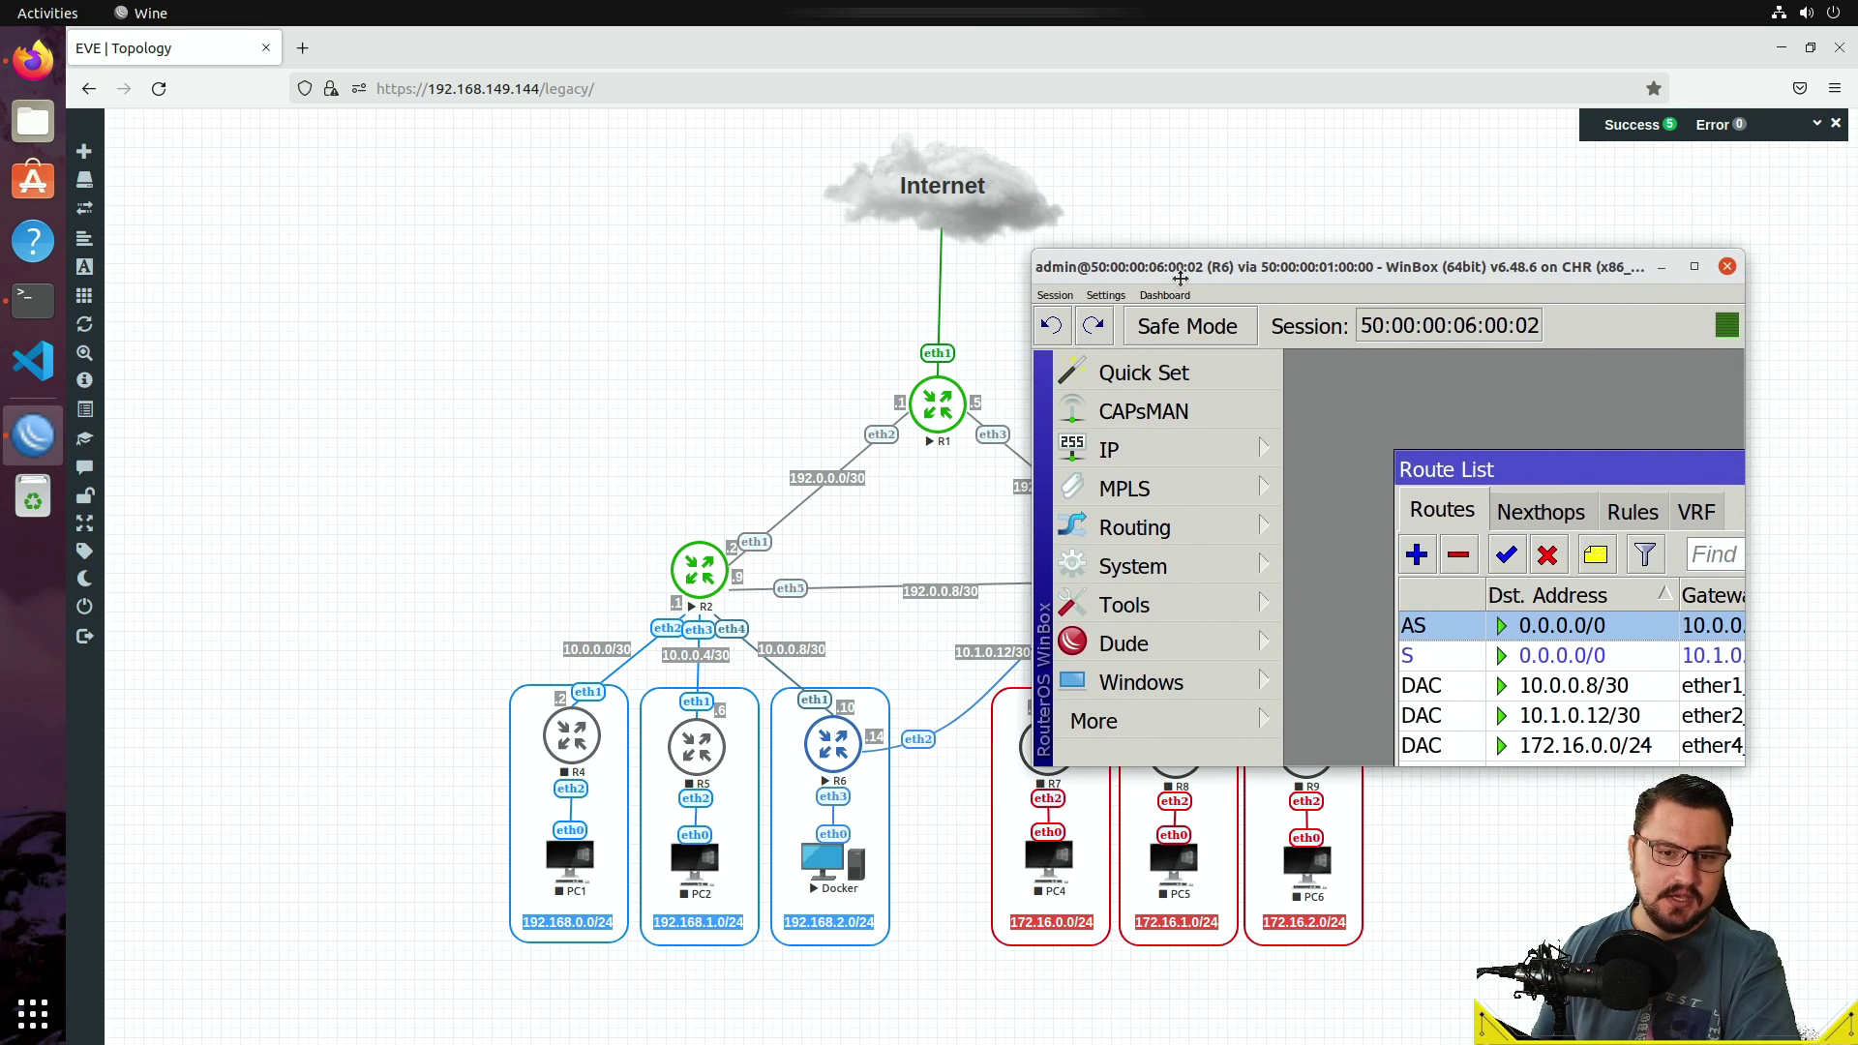
pyautogui.doubleClick(1176, 280)
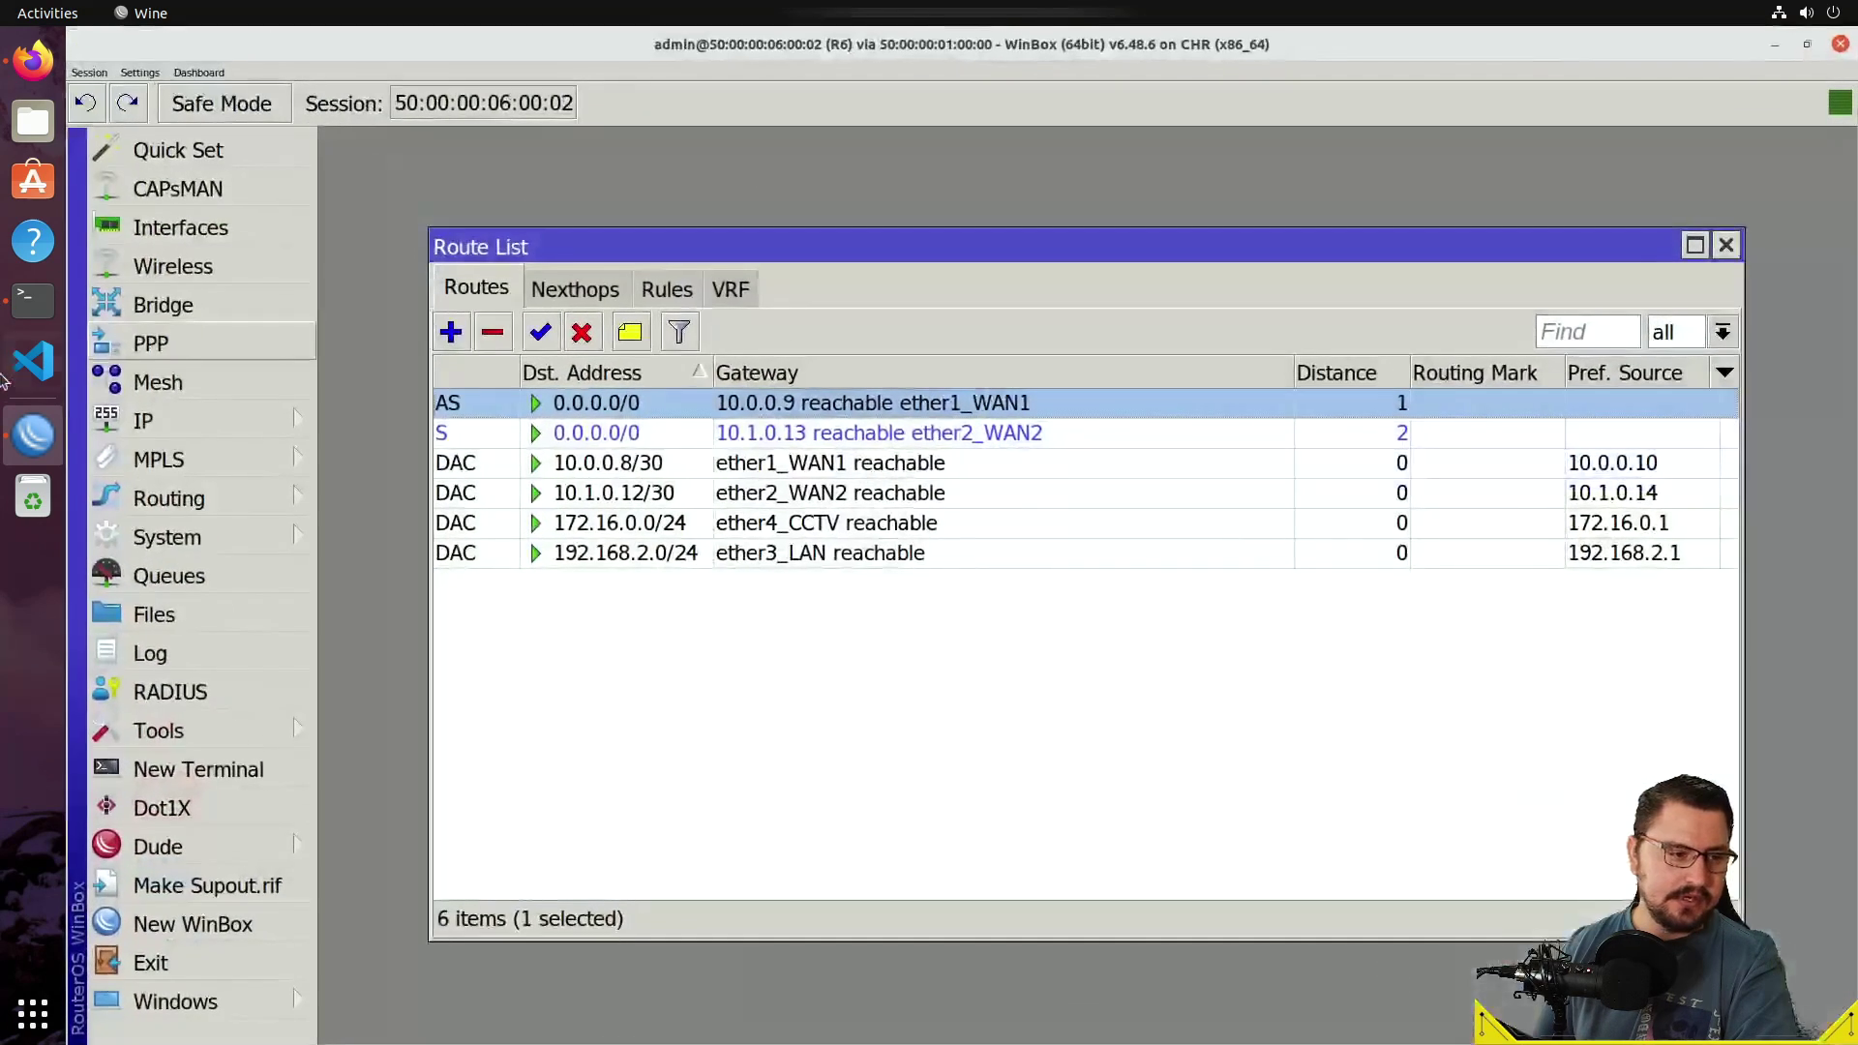
# Start a new WinBox connection directly to neighbor R1 and maximize its session window.
pyautogui.click(194, 924)
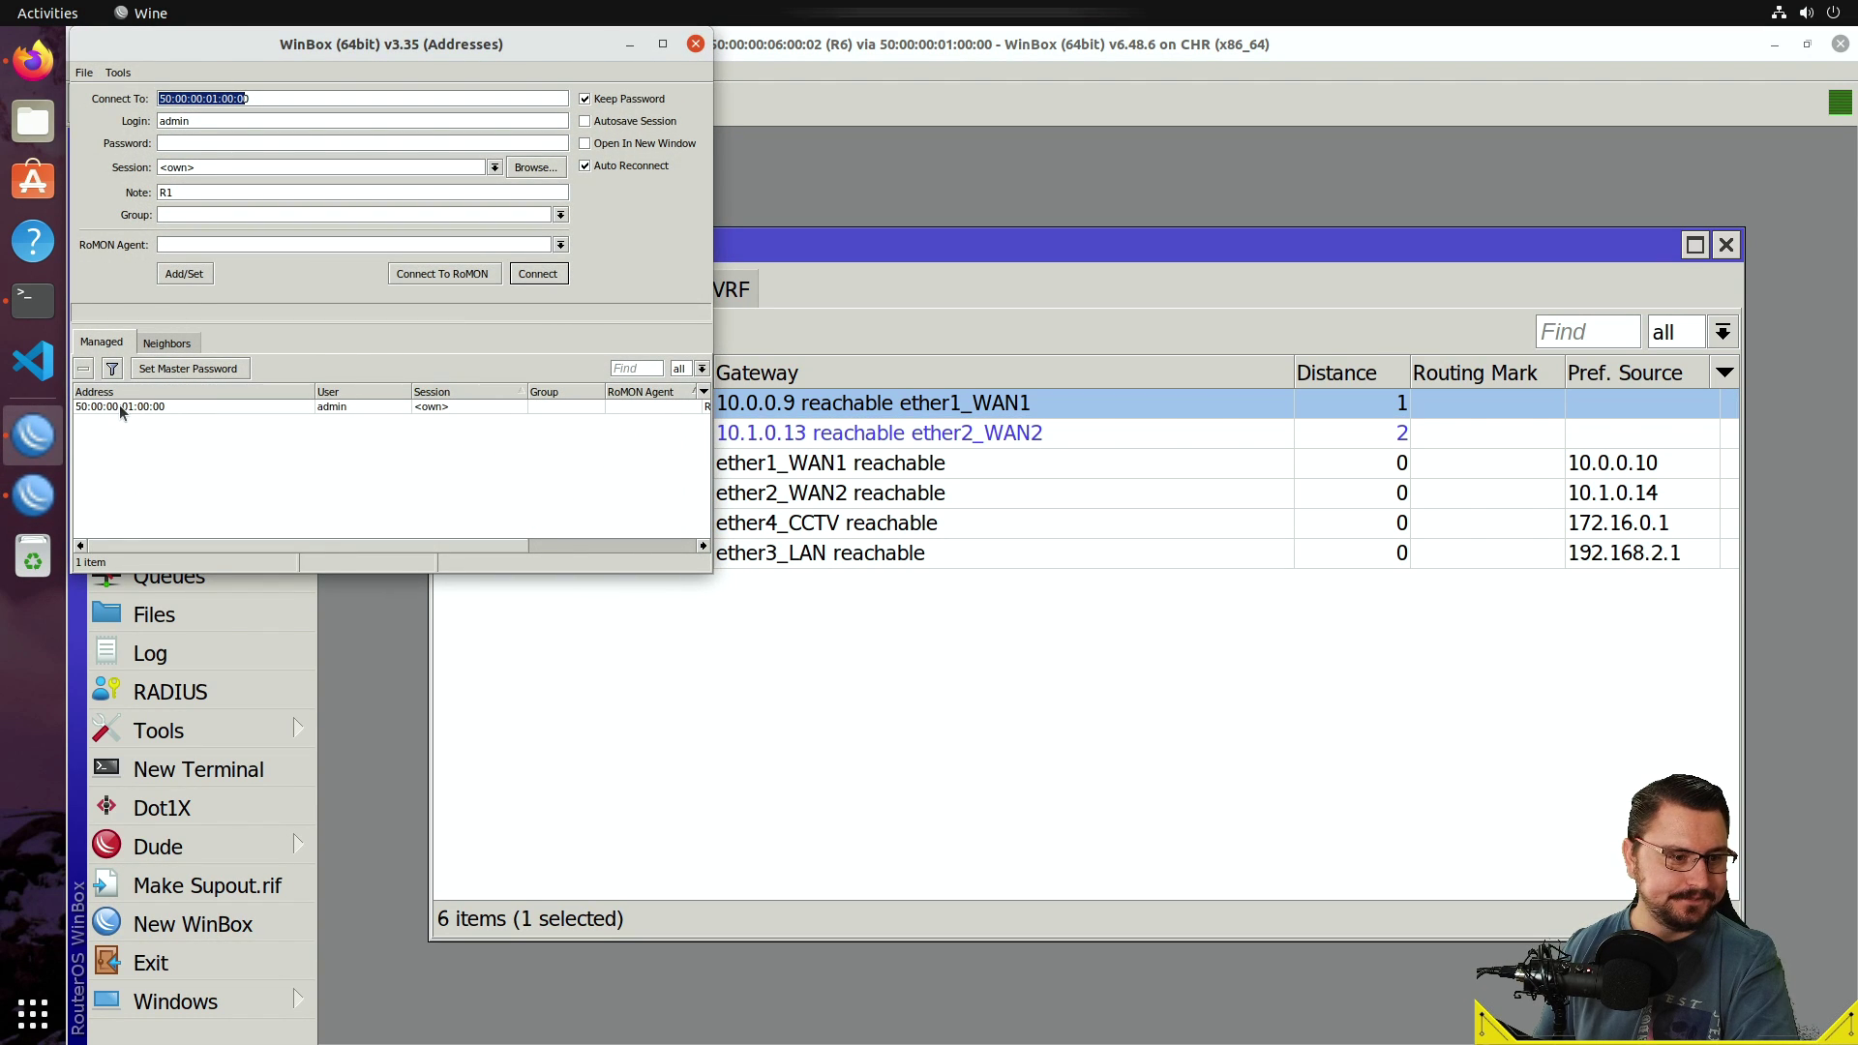
pyautogui.click(120, 407)
pyautogui.click(177, 346)
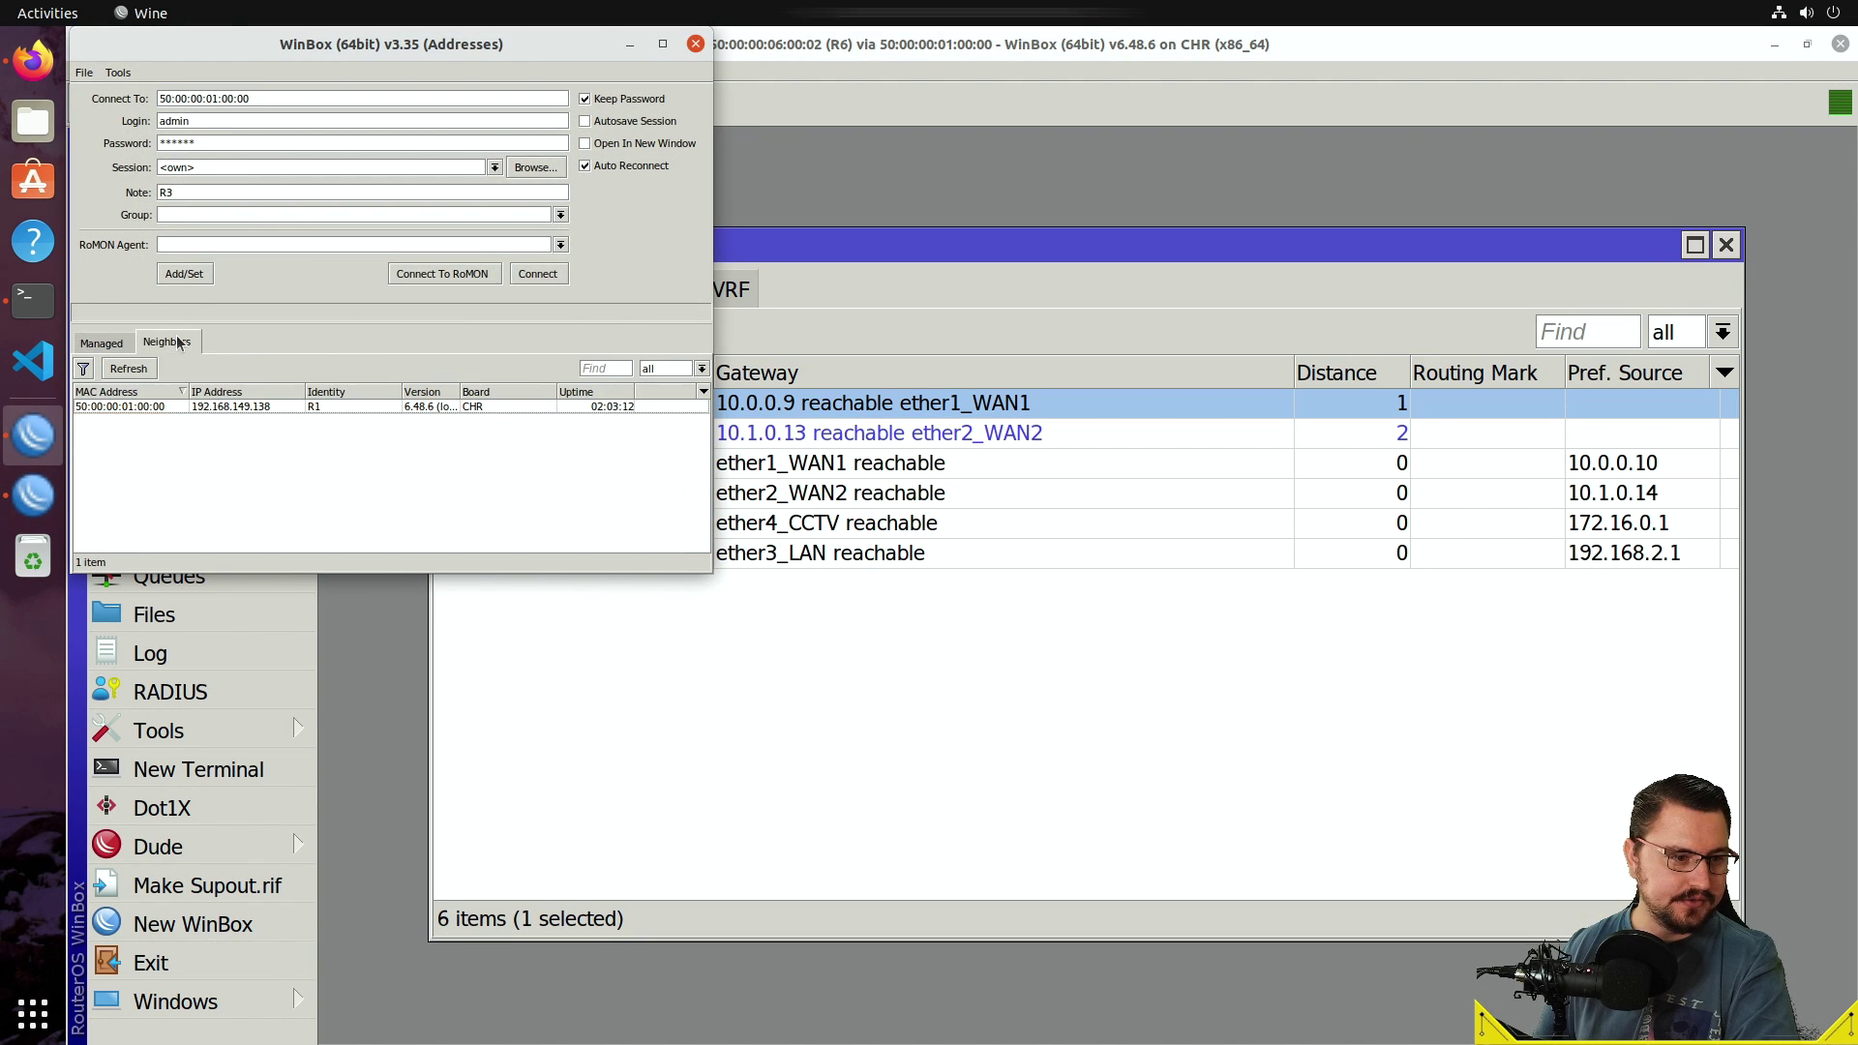
pyautogui.click(151, 408)
pyautogui.click(552, 278)
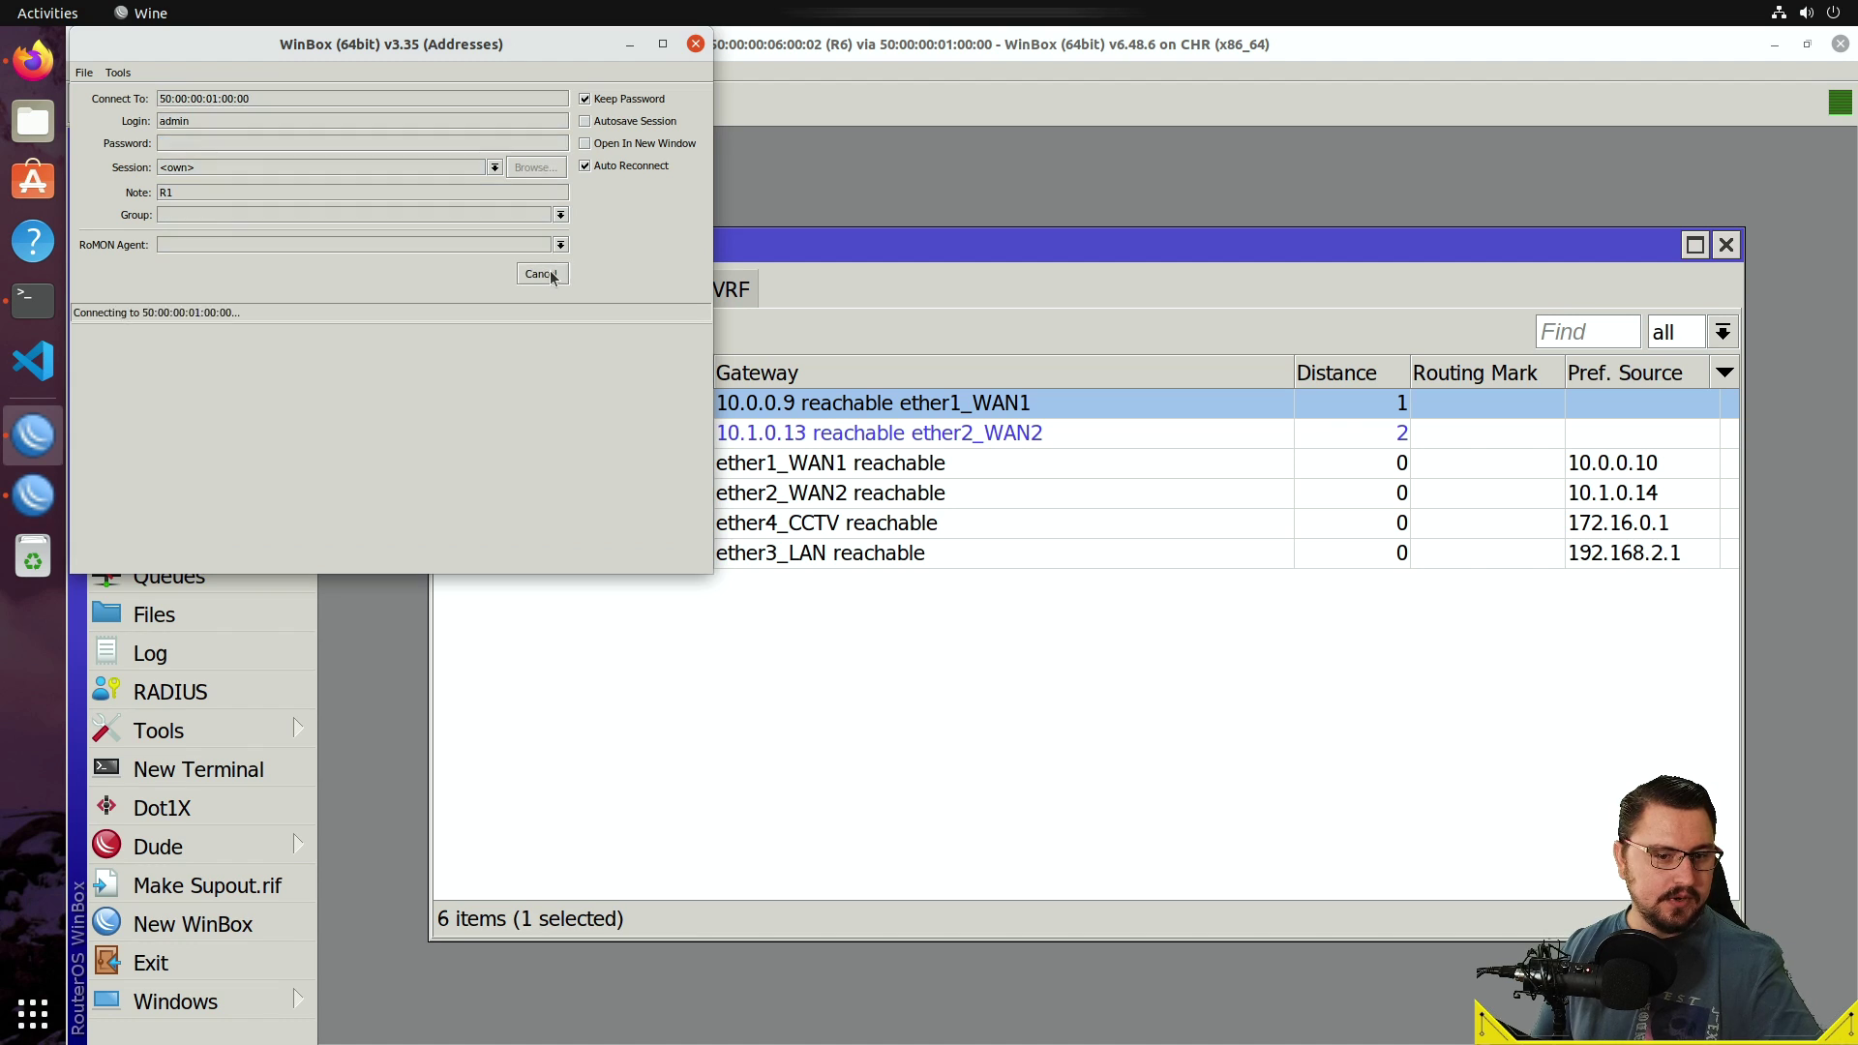
pyautogui.doubleClick(1229, 183)
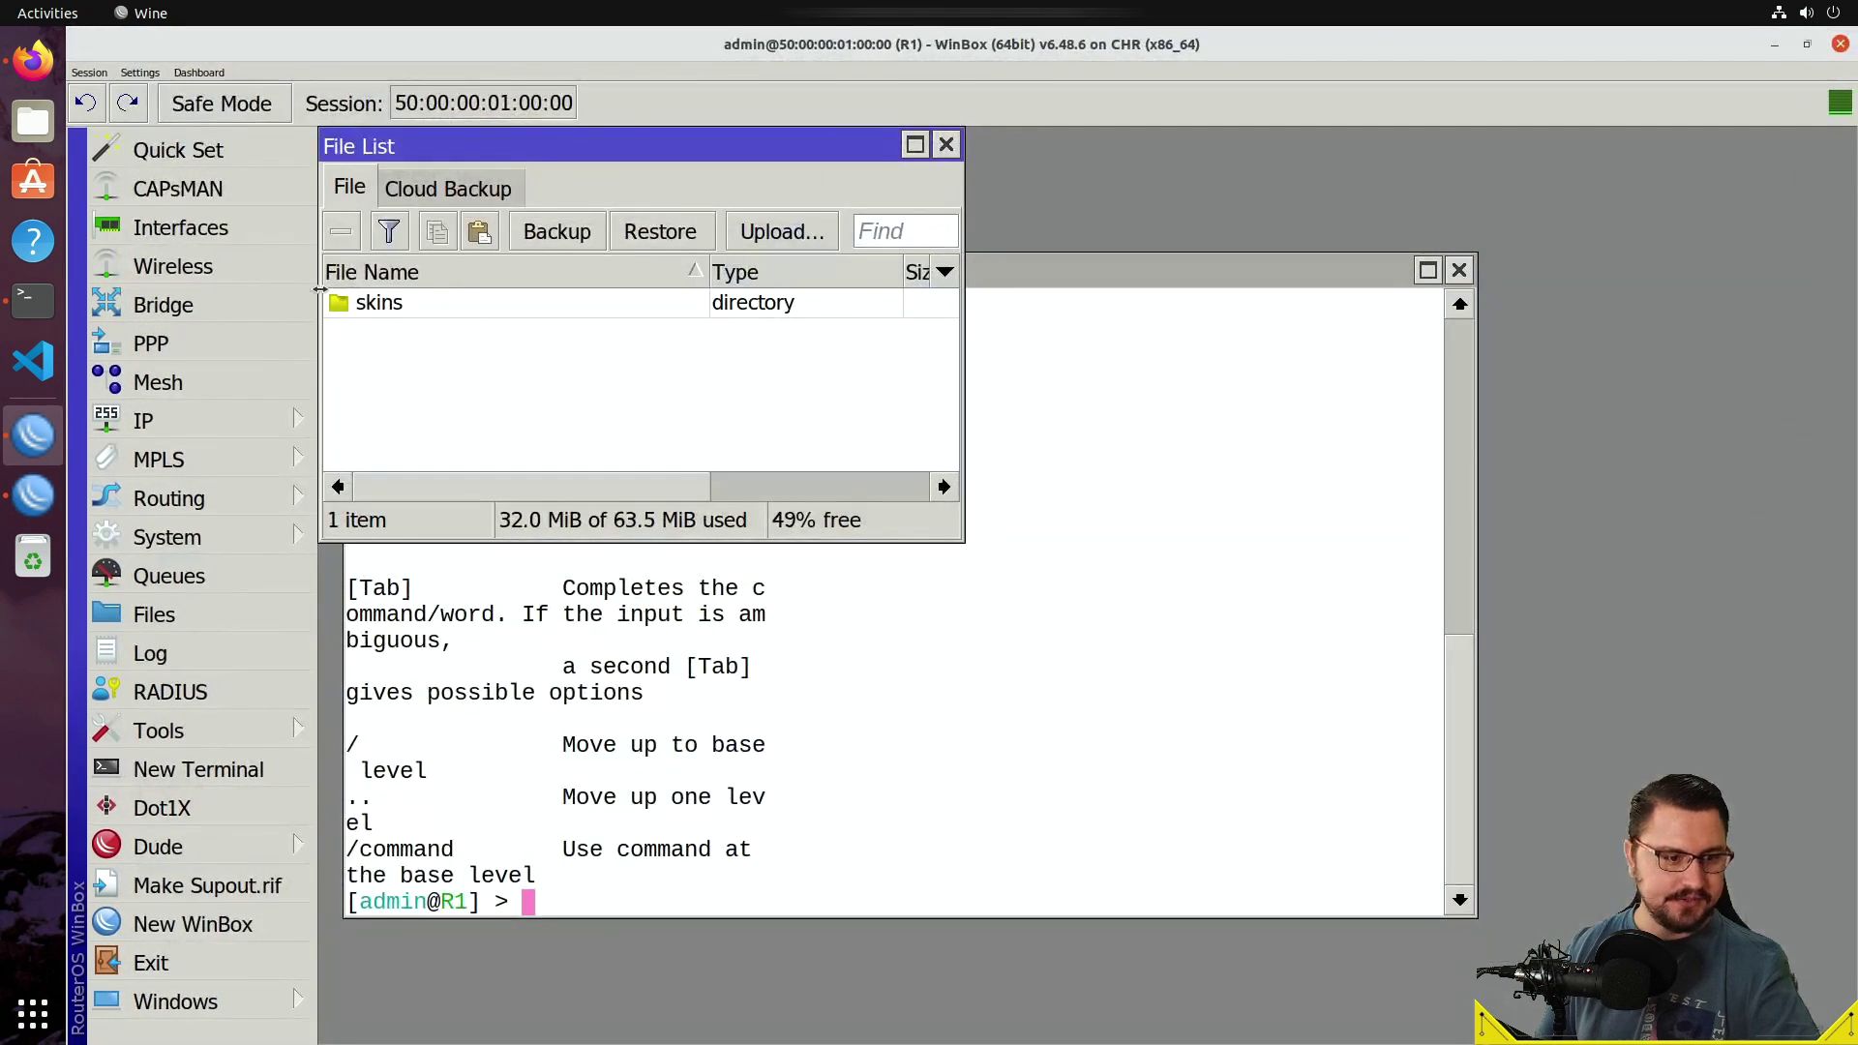
# Disable the 192.0.0.1/30 address on R1's ether2 interface and return to the R6 session.
pyautogui.click(228, 418)
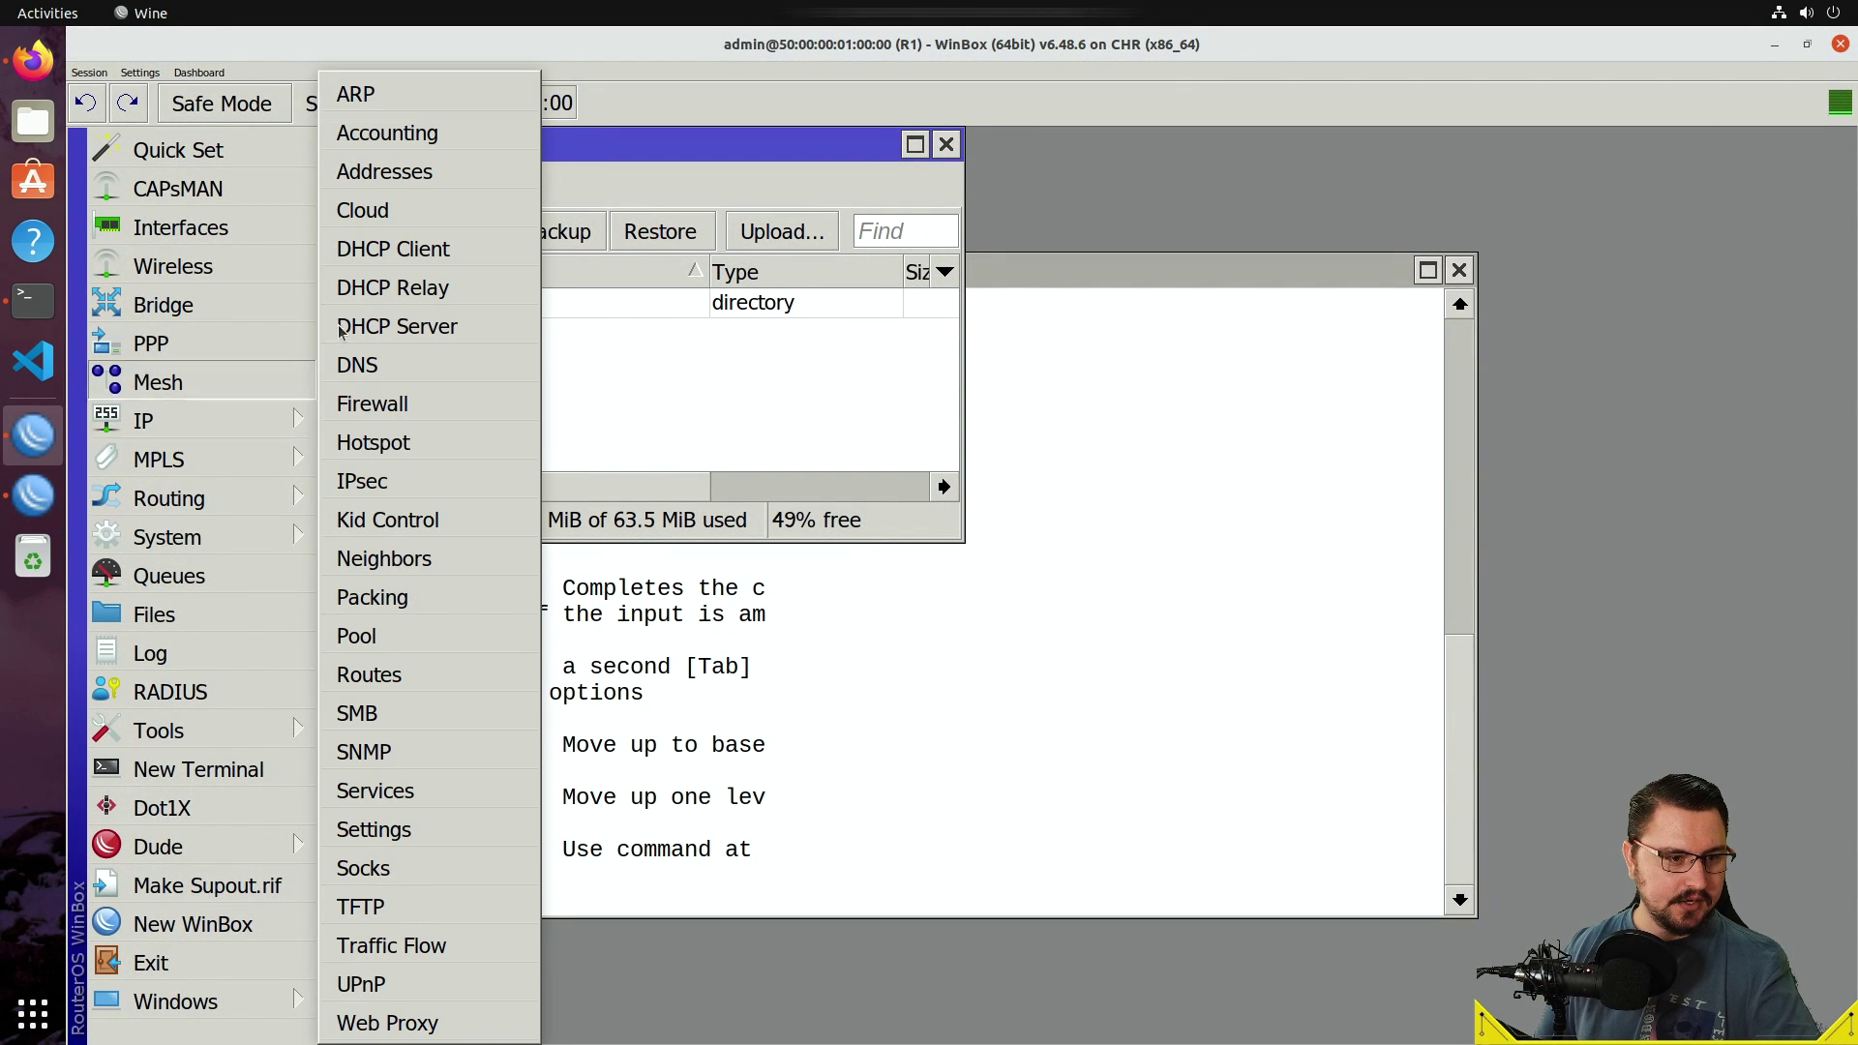
pyautogui.click(387, 171)
pyautogui.click(880, 389)
pyautogui.click(930, 311)
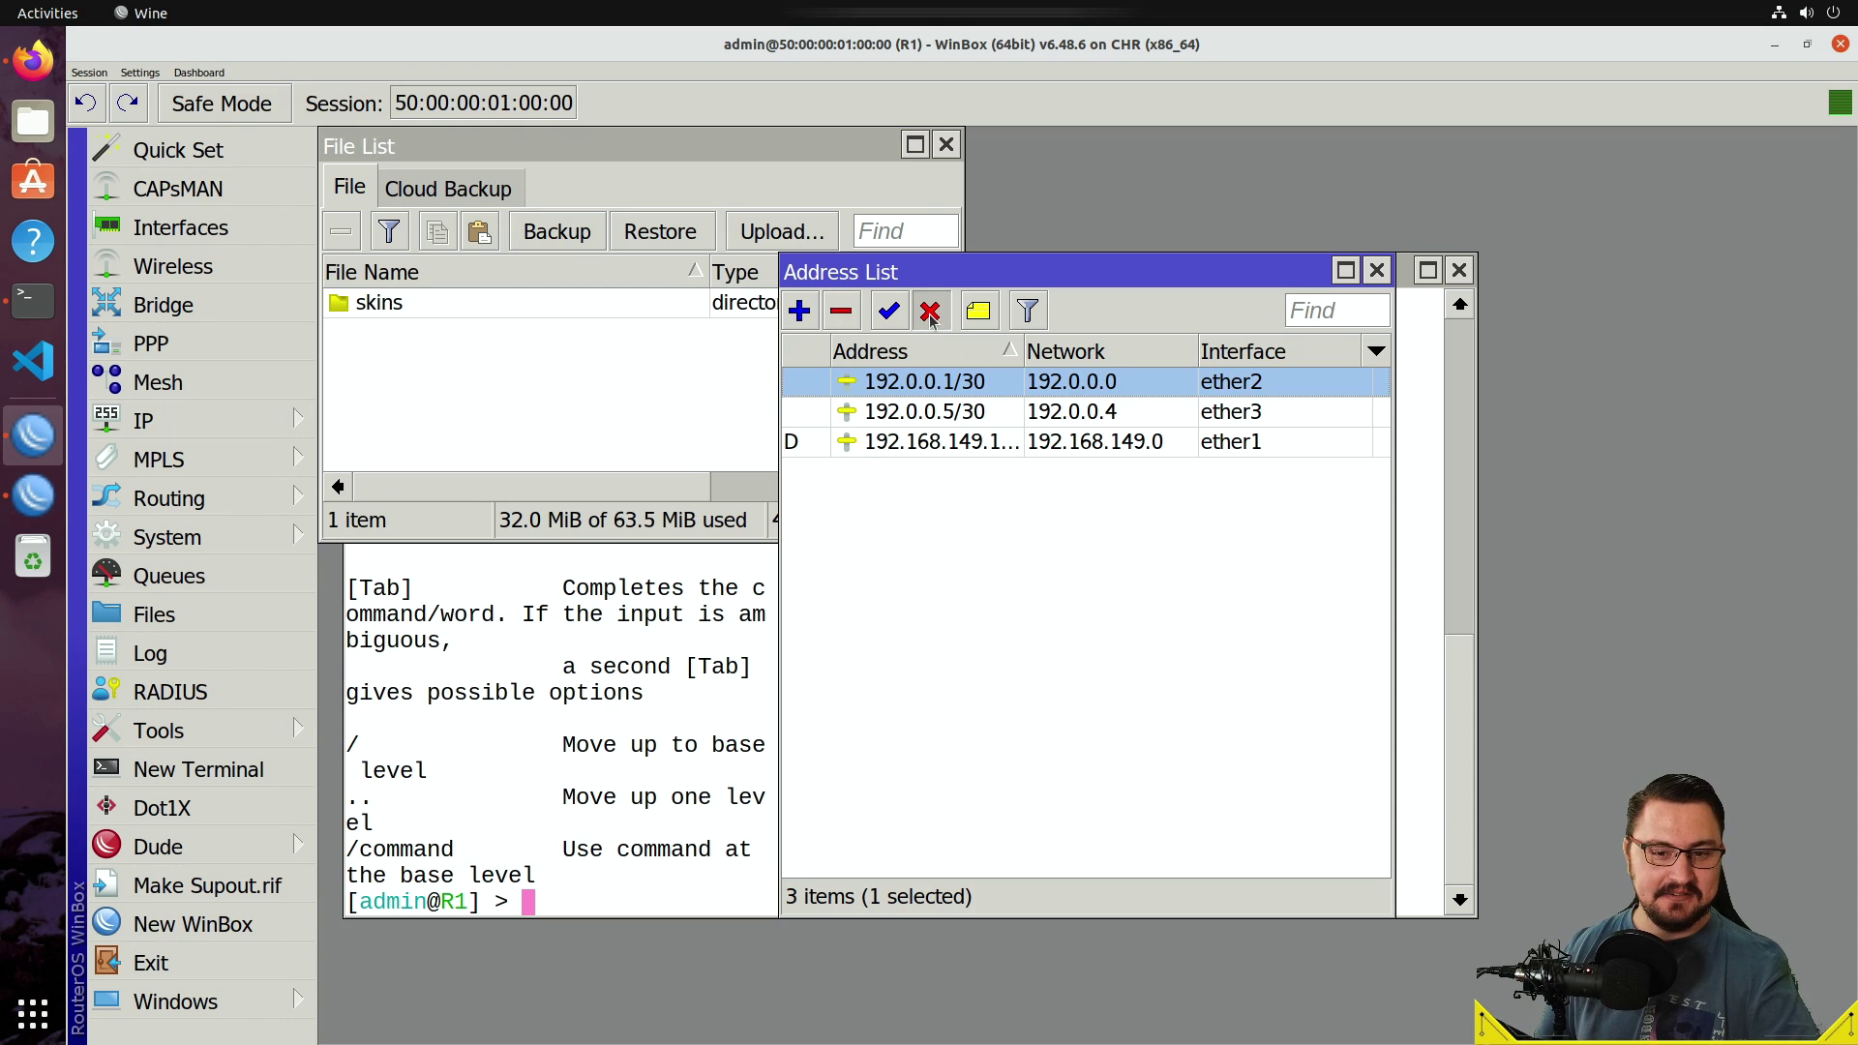
pyautogui.click(1773, 45)
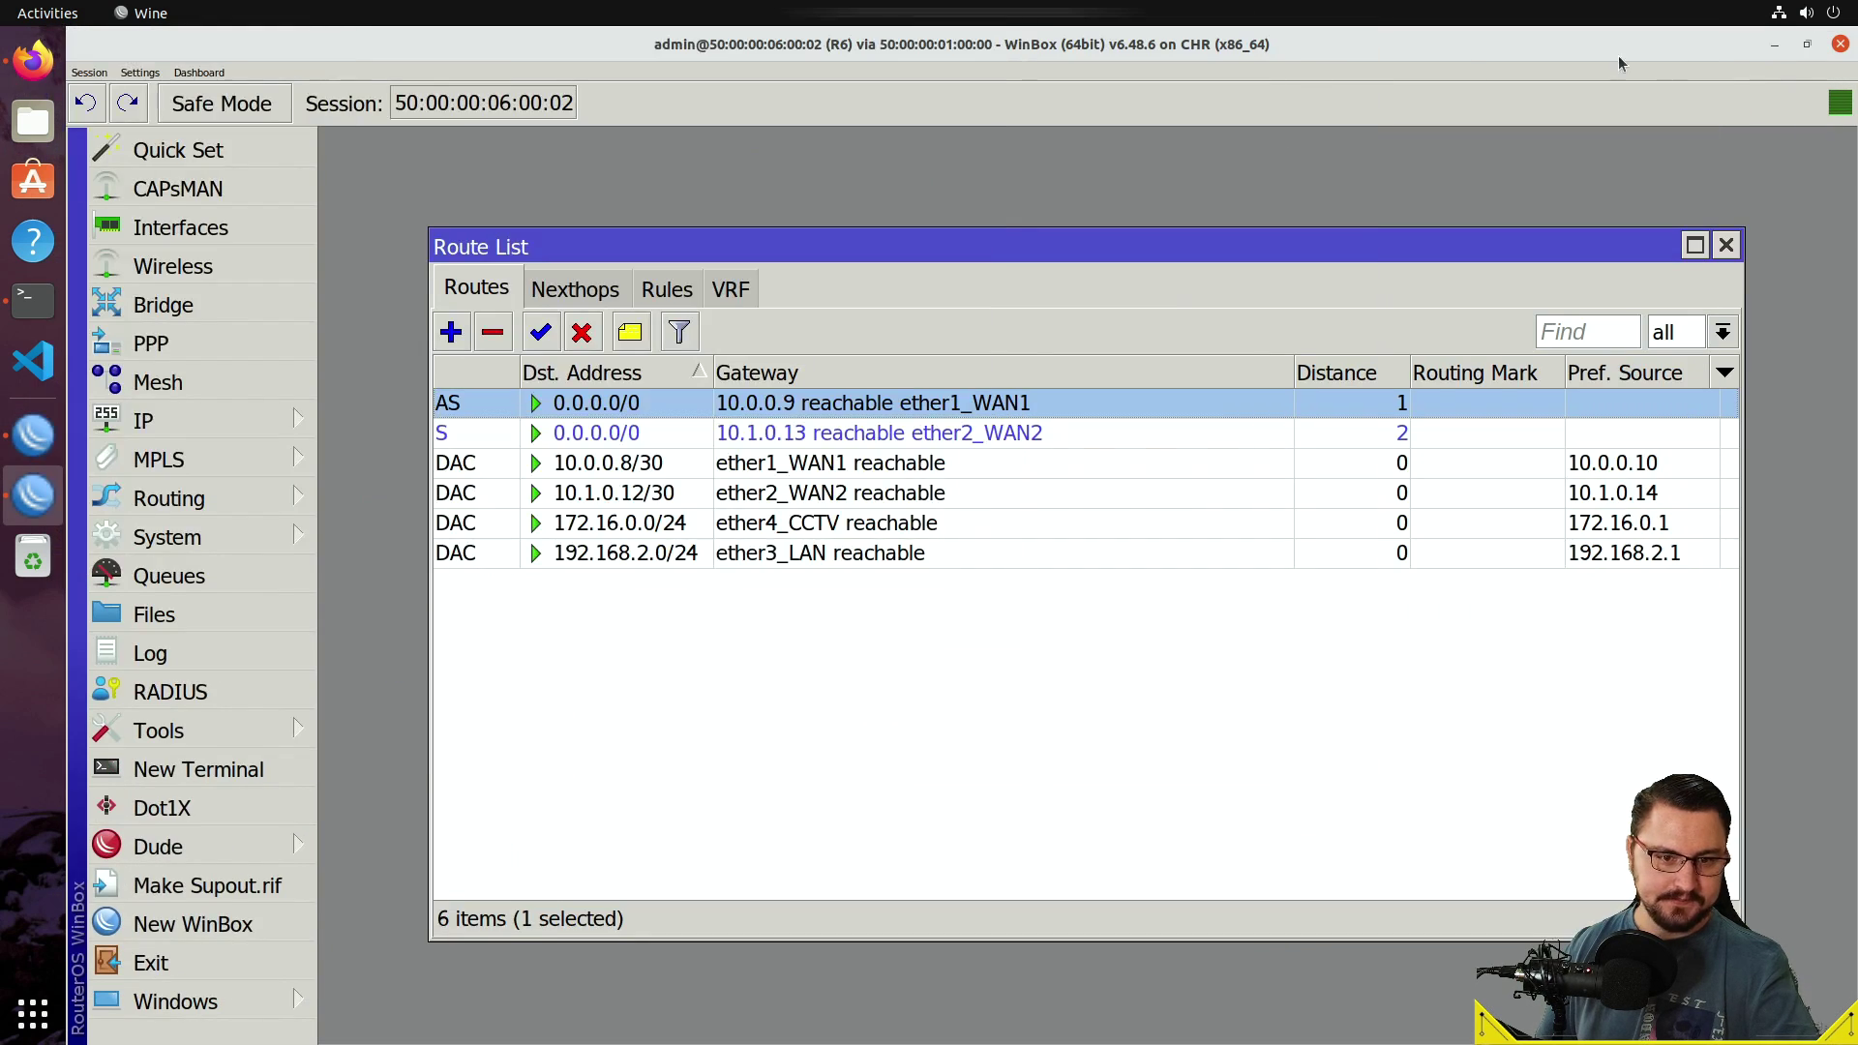
# Switch to Firefox to review the EVE topology and return to the R6 WinBox session.
pyautogui.click(33, 60)
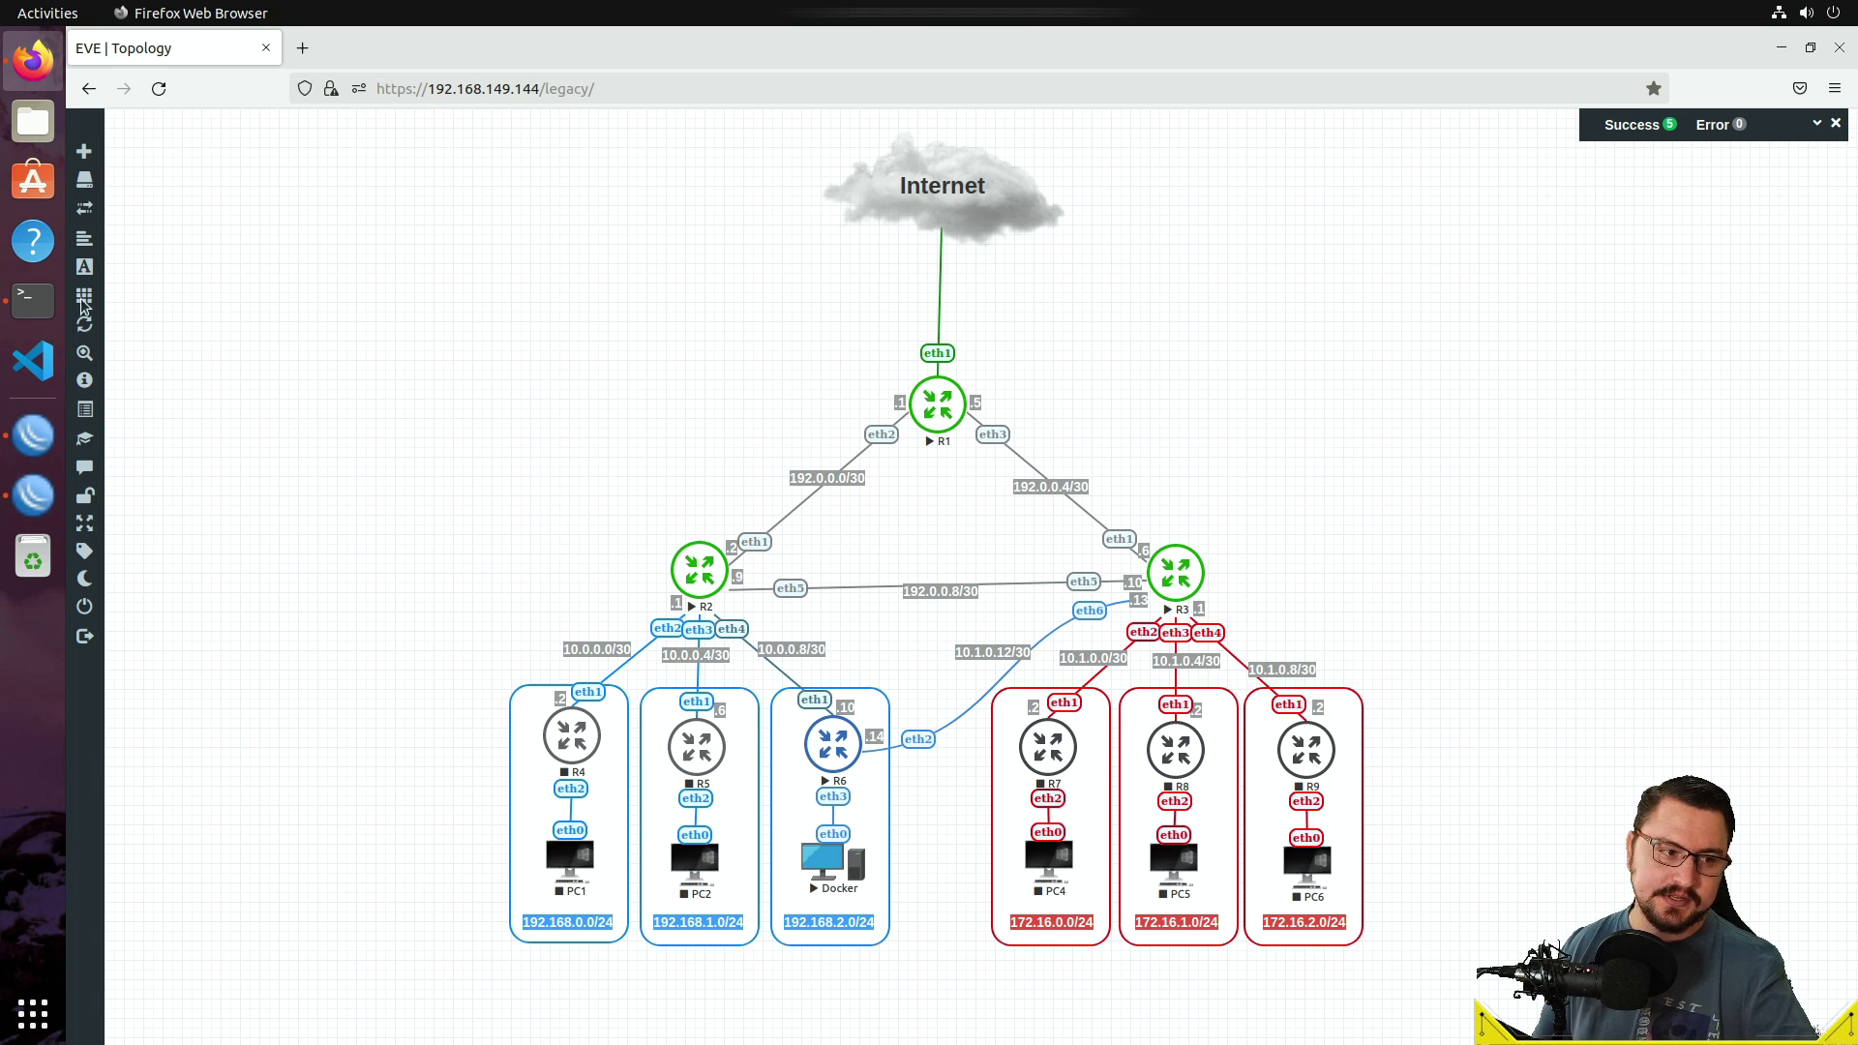
pyautogui.click(33, 496)
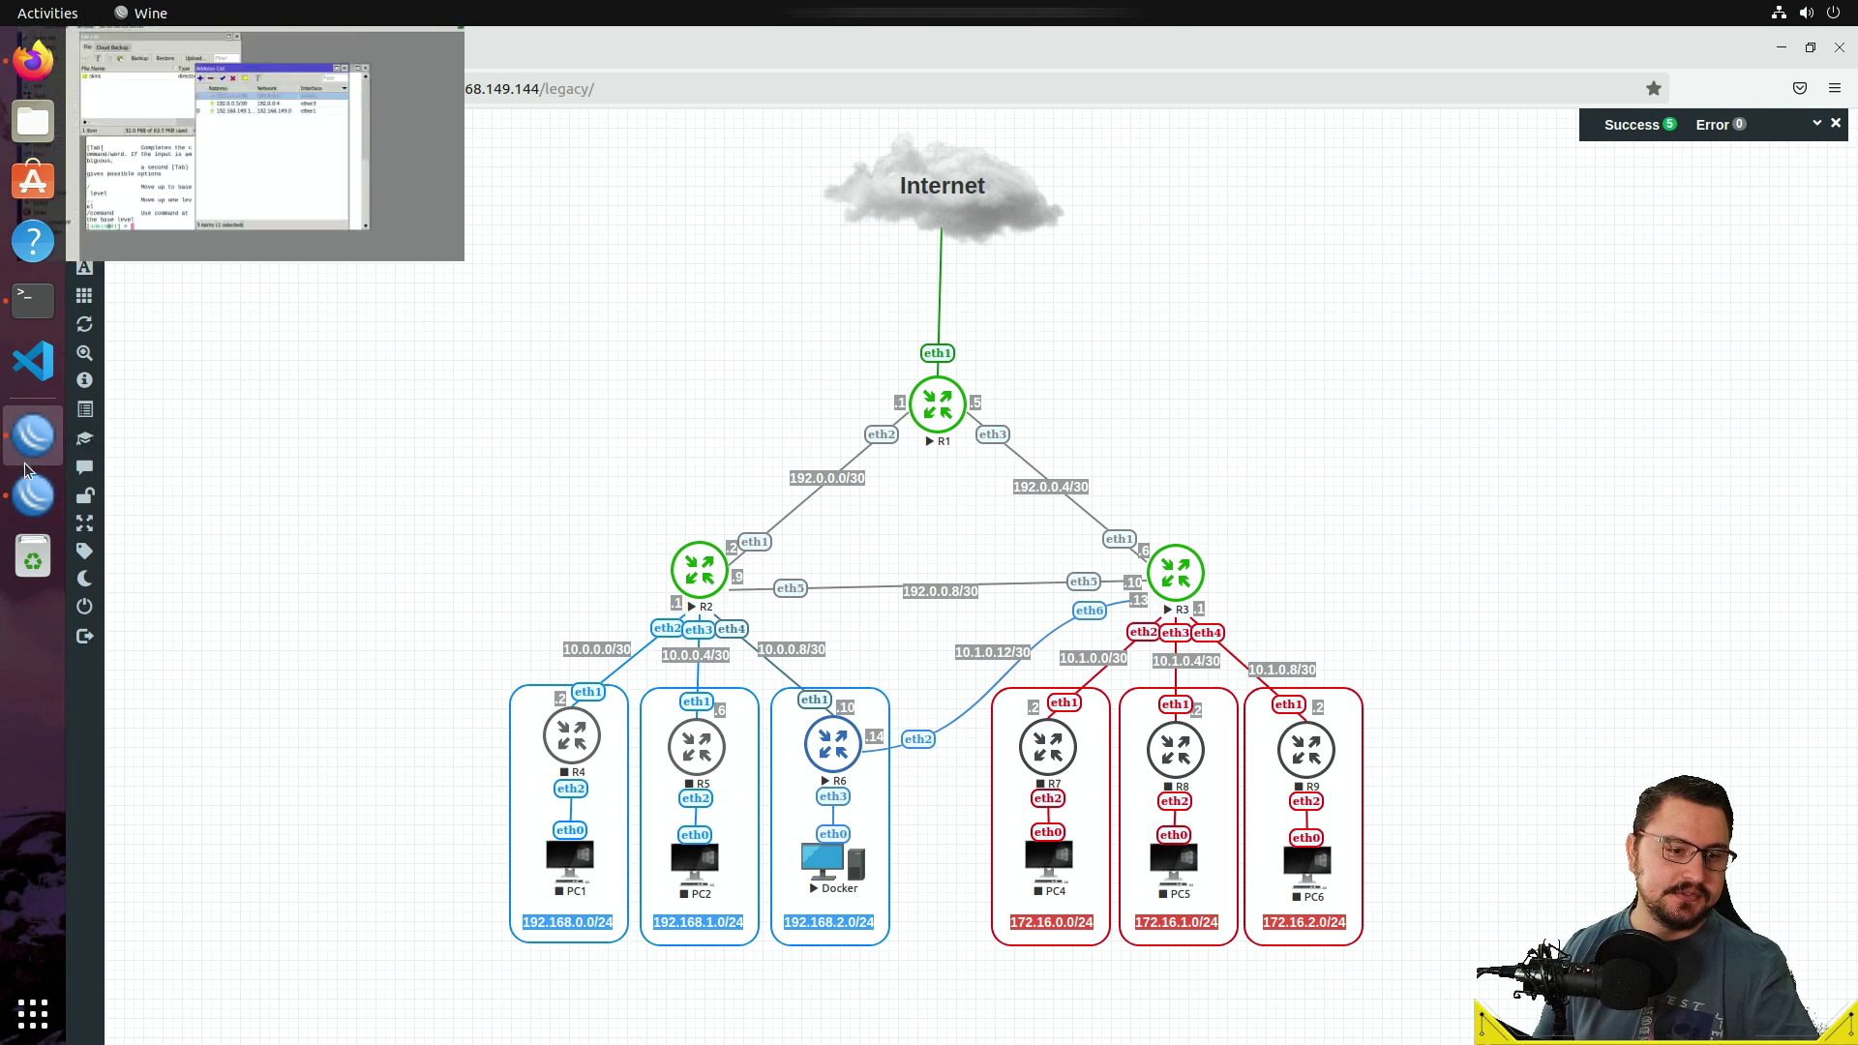
pyautogui.click(33, 503)
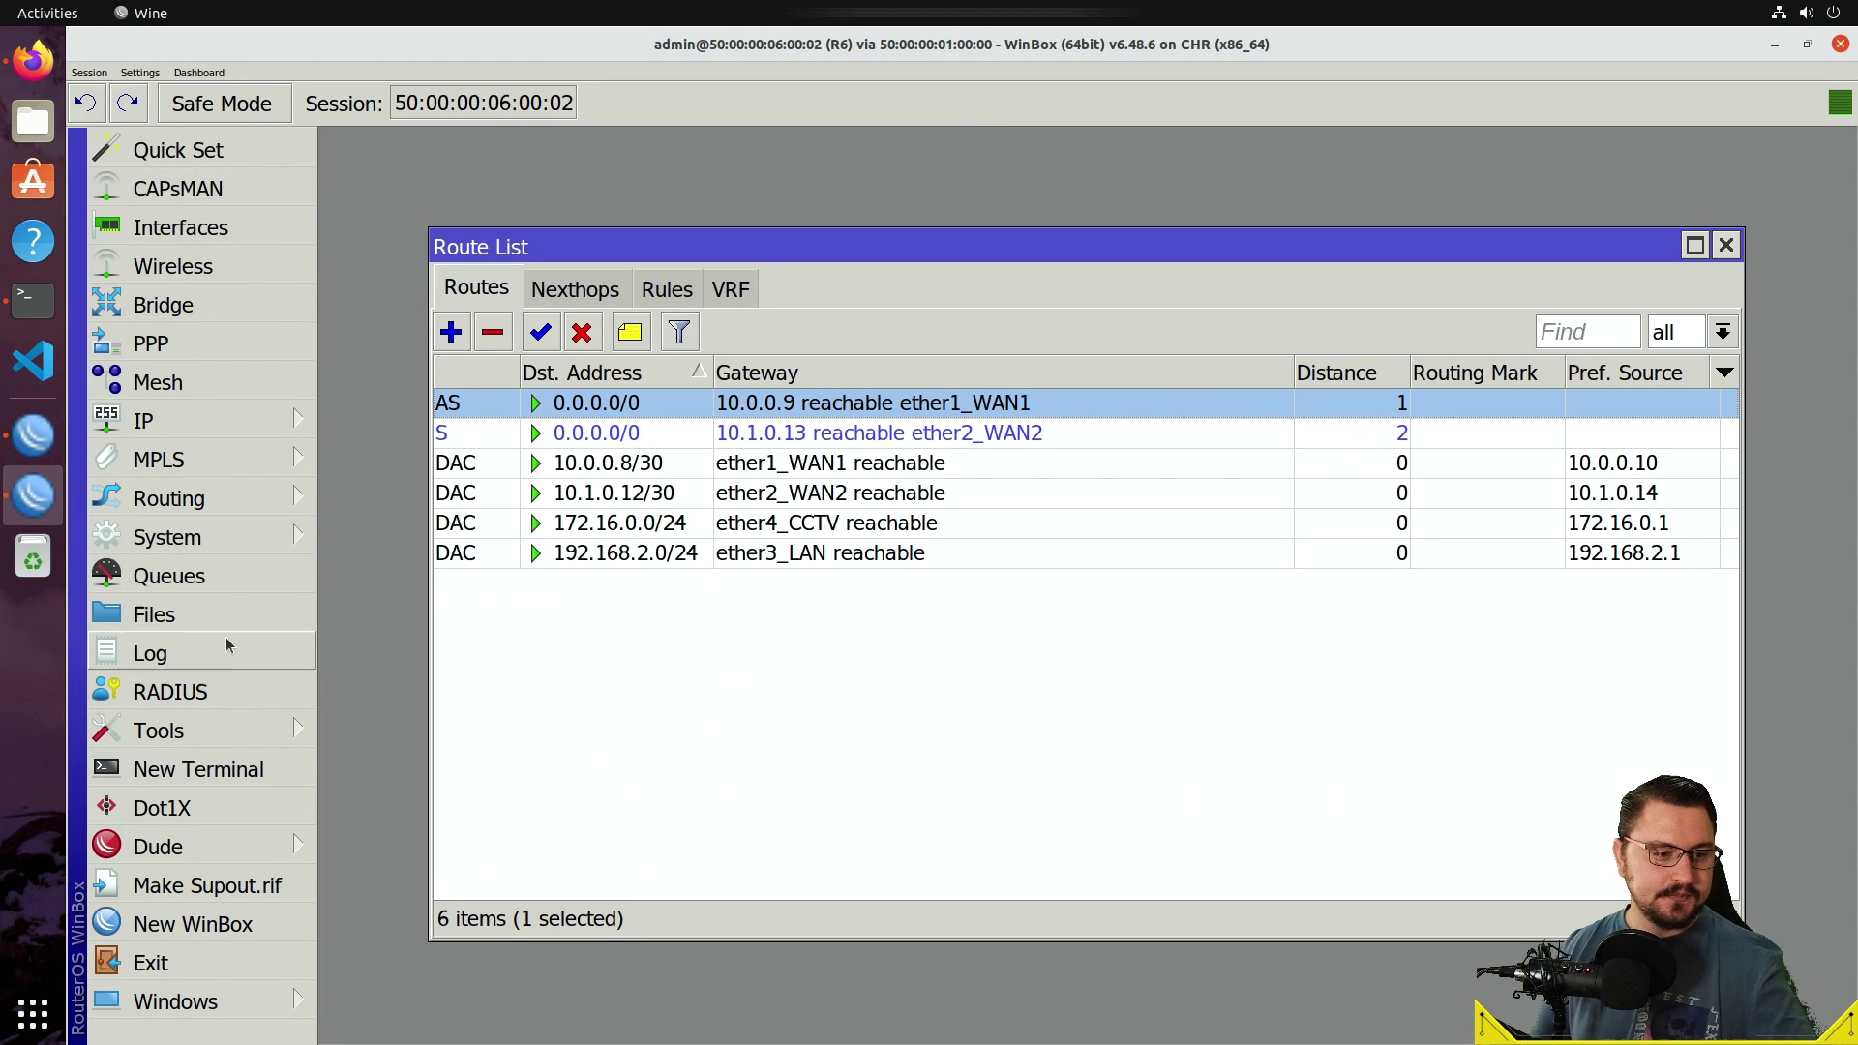
# Ping 8.8.8.8 from a new terminal on R6, placing the terminal below the default routes in the route list.
pyautogui.click(194, 769)
pyautogui.write('ping 8.8.8.8')
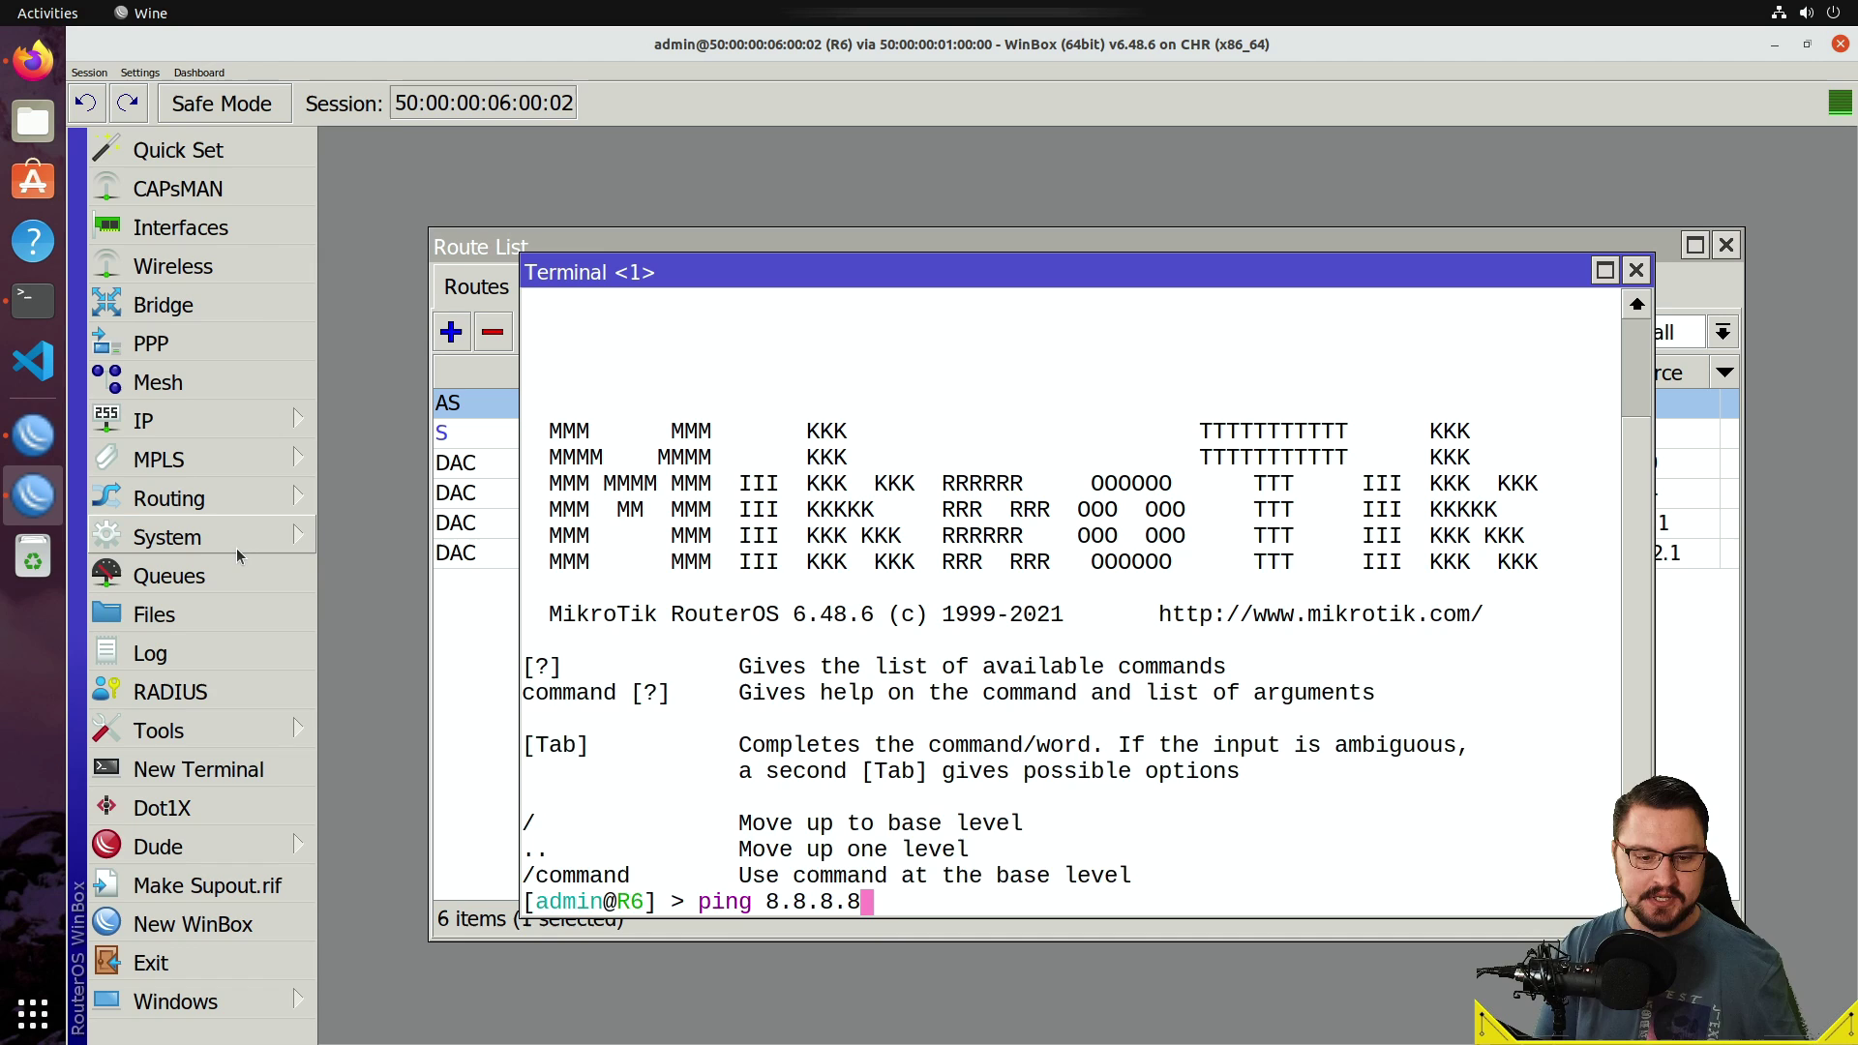
pyautogui.press('Return')
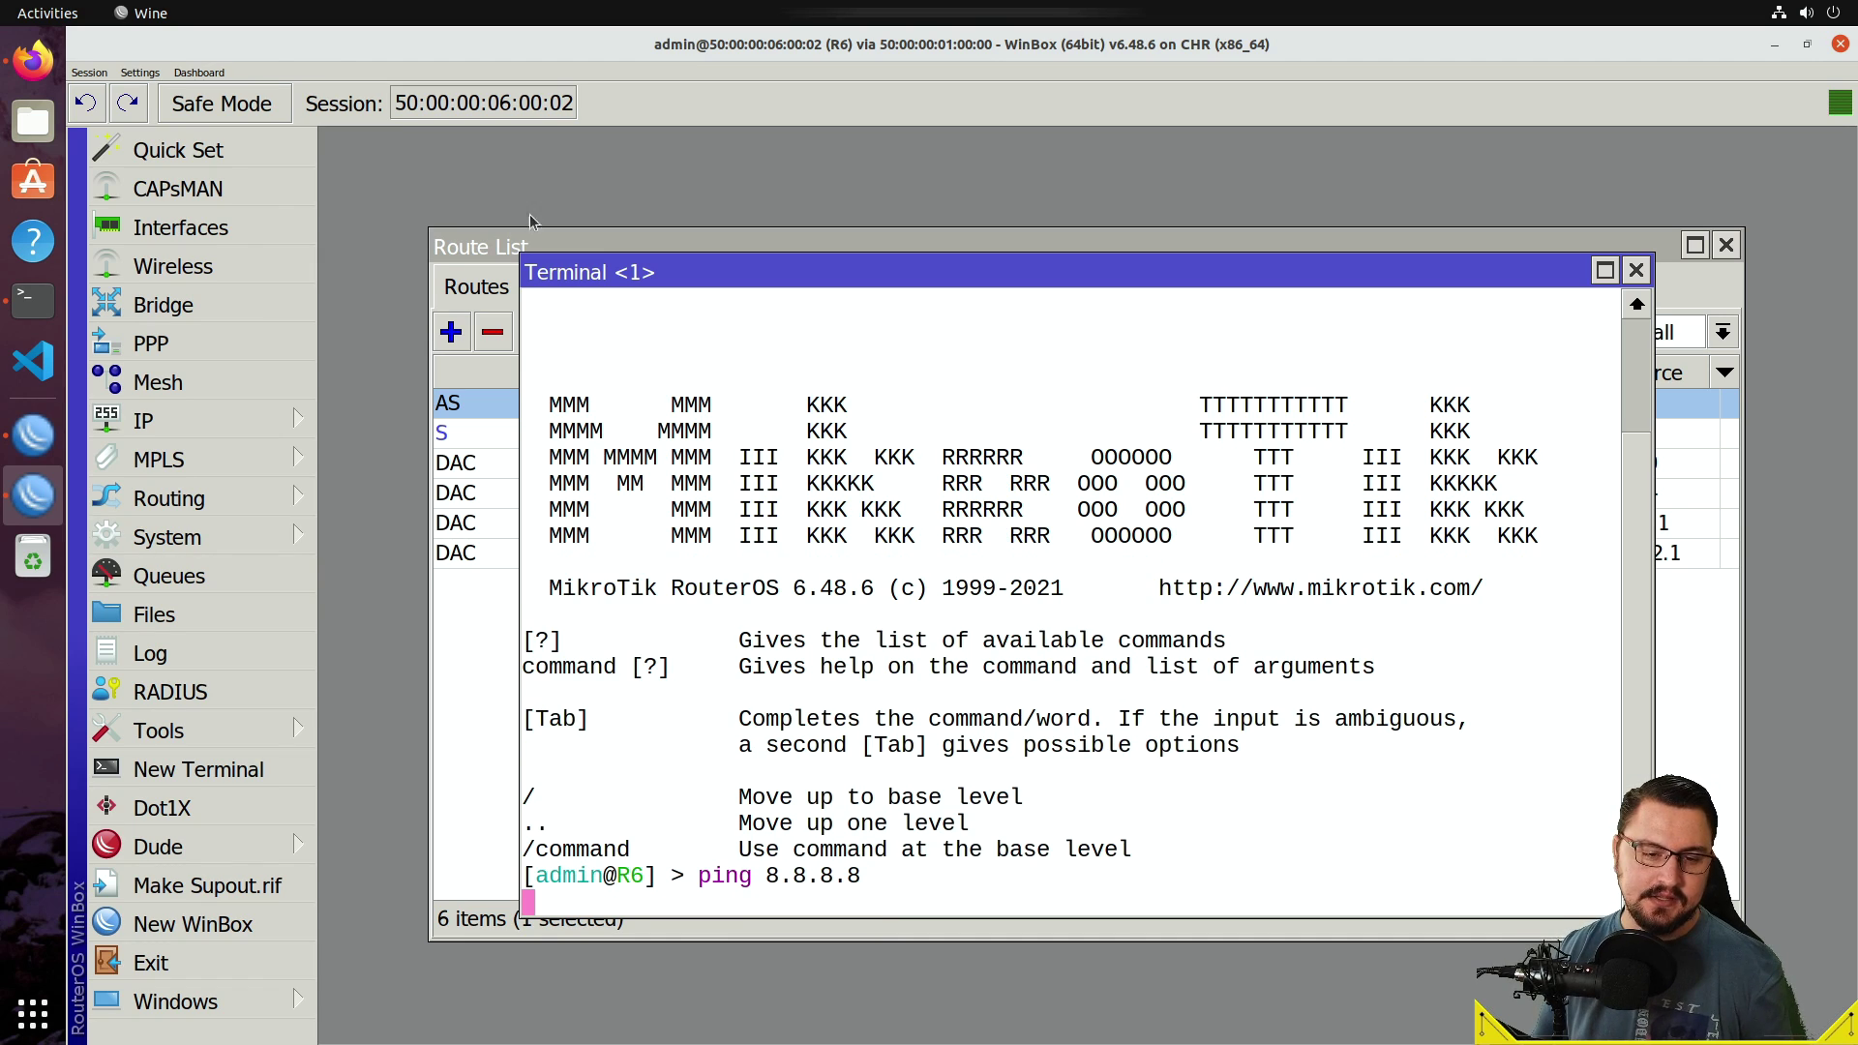
pyautogui.moveTo(603, 274); pyautogui.dragTo(639, 544)
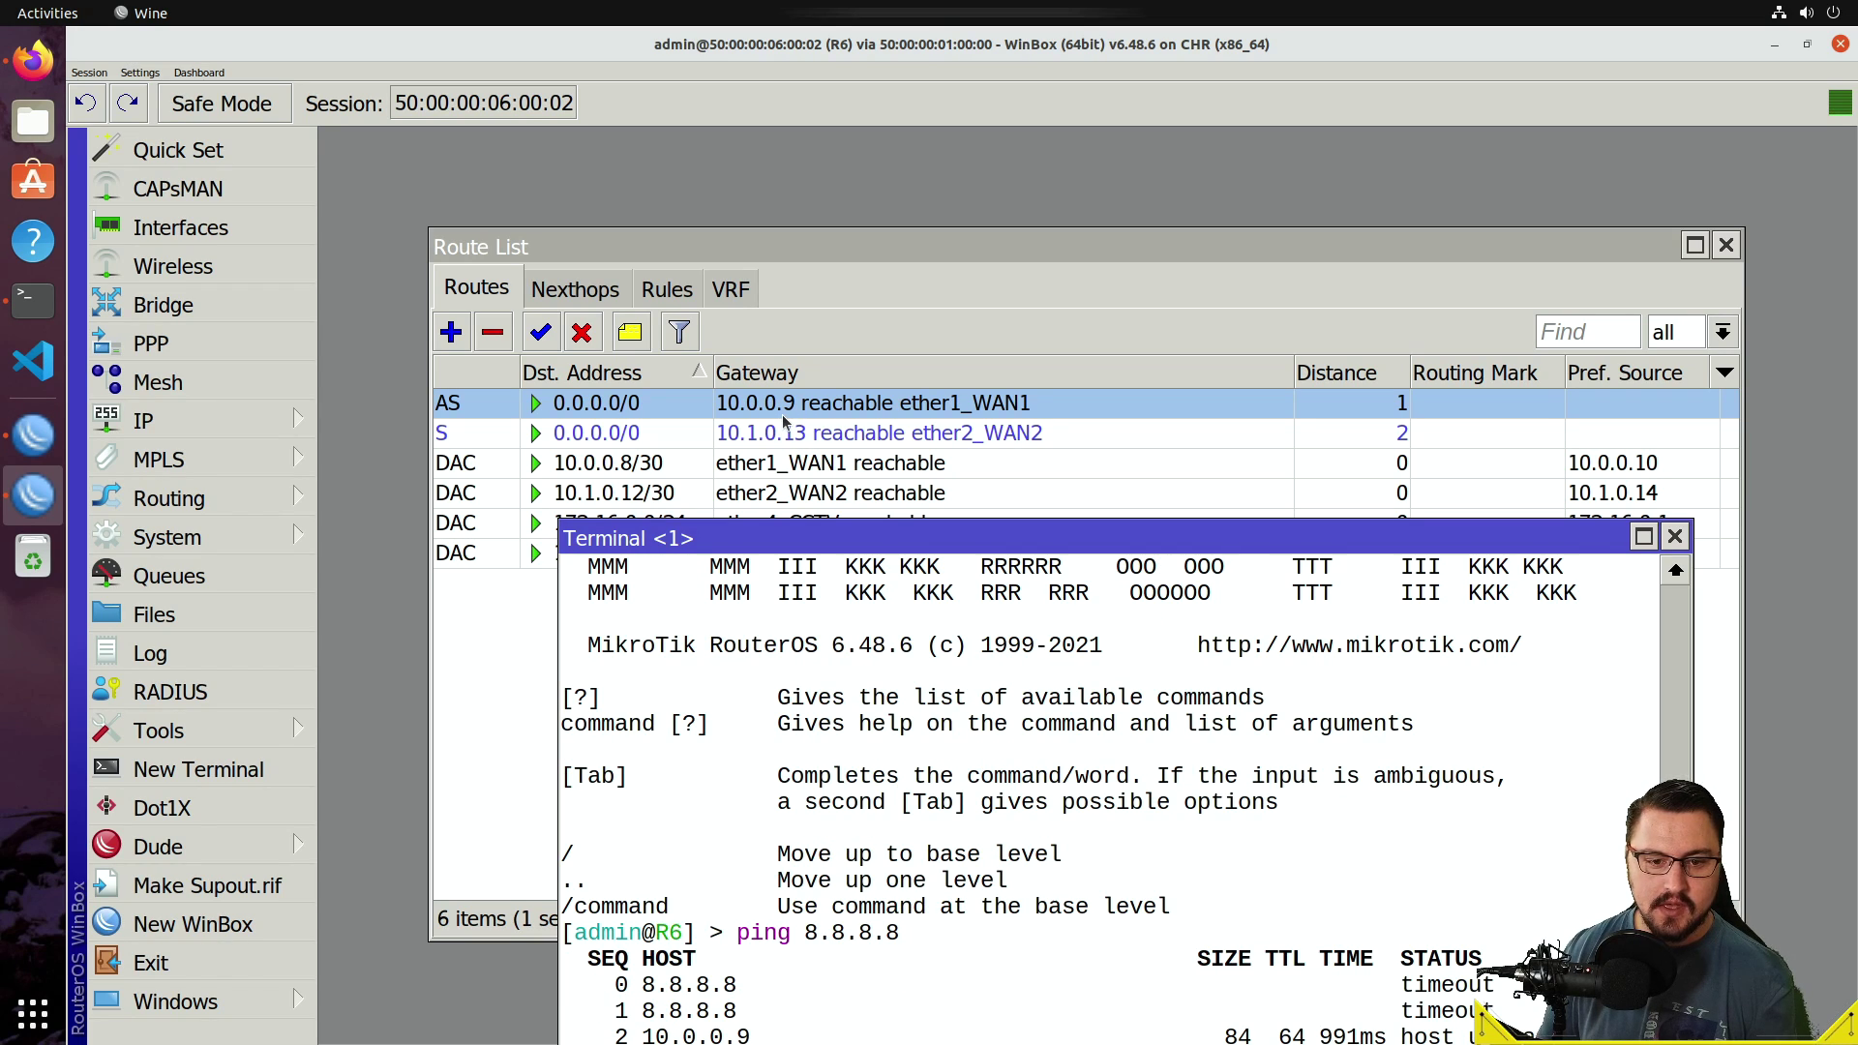
# Delete both 0.0.0.0/0 default routes, via 10.0.0.9 and 10.1.0.13, from R6's route list.
pyautogui.click(782, 433)
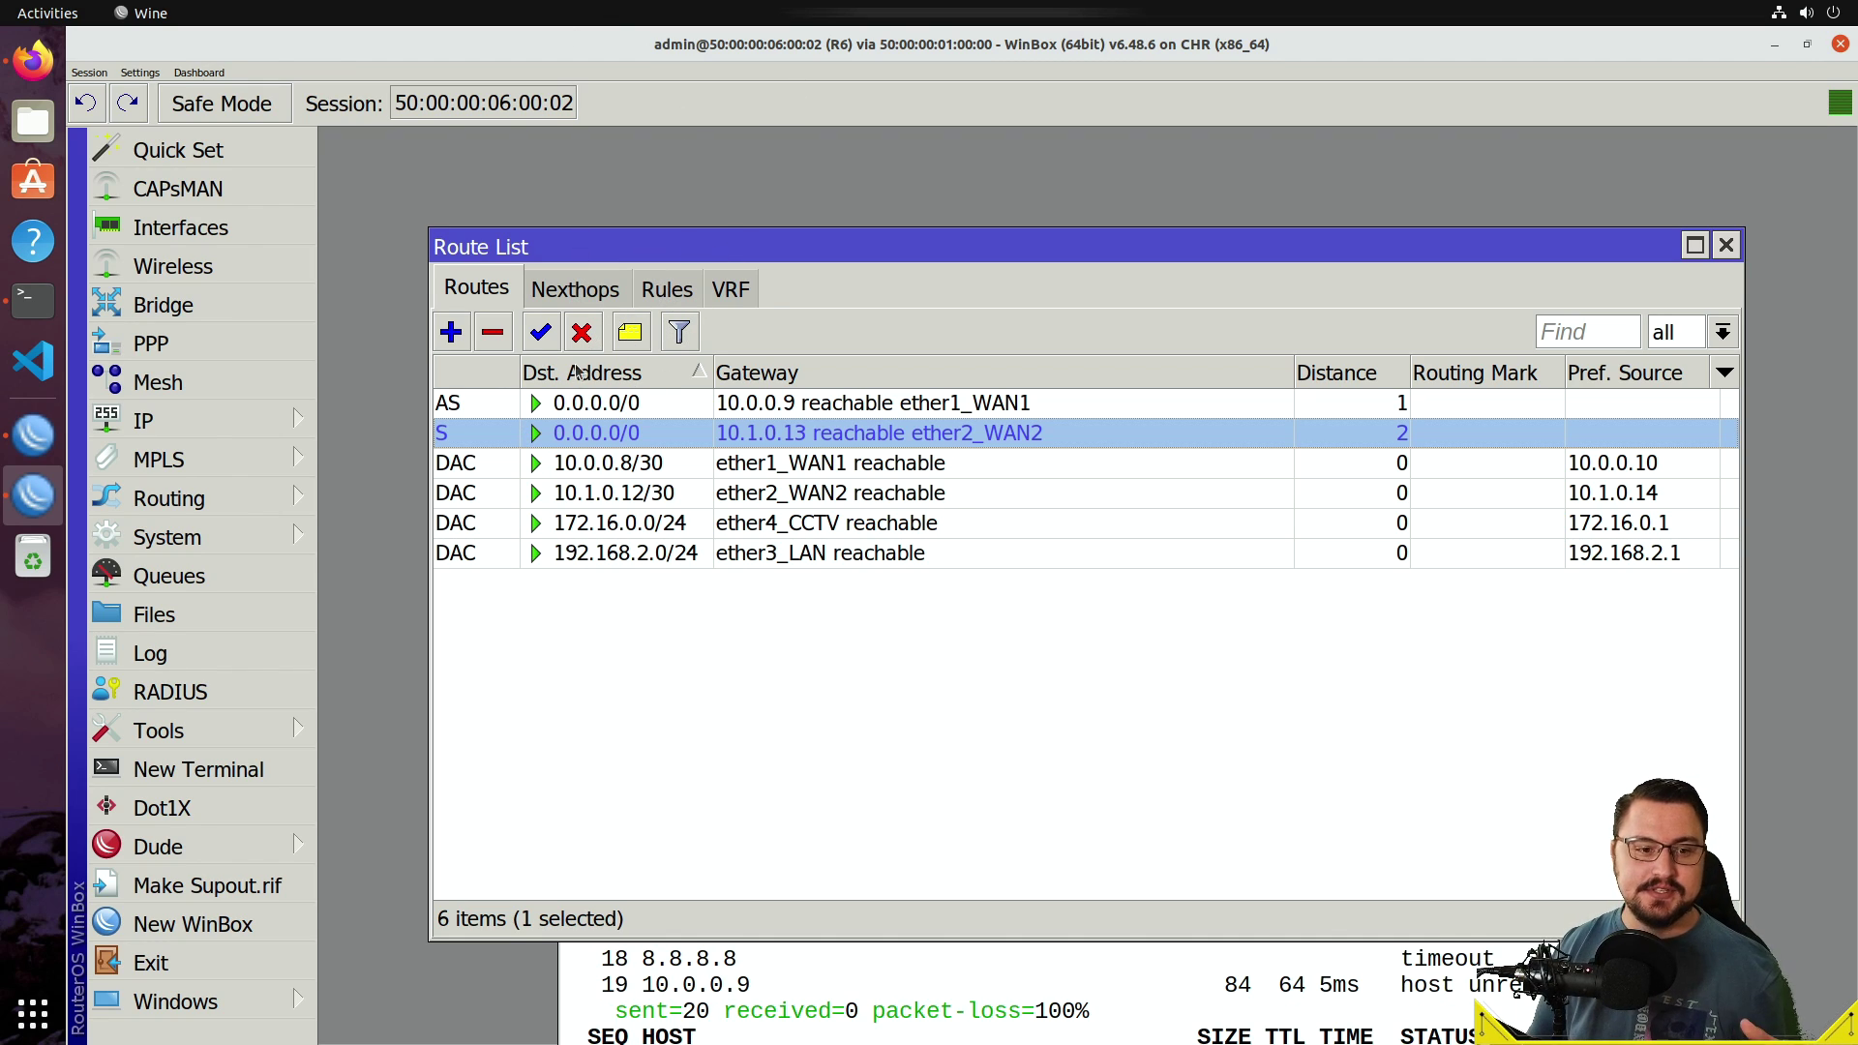
pyautogui.click(577, 404)
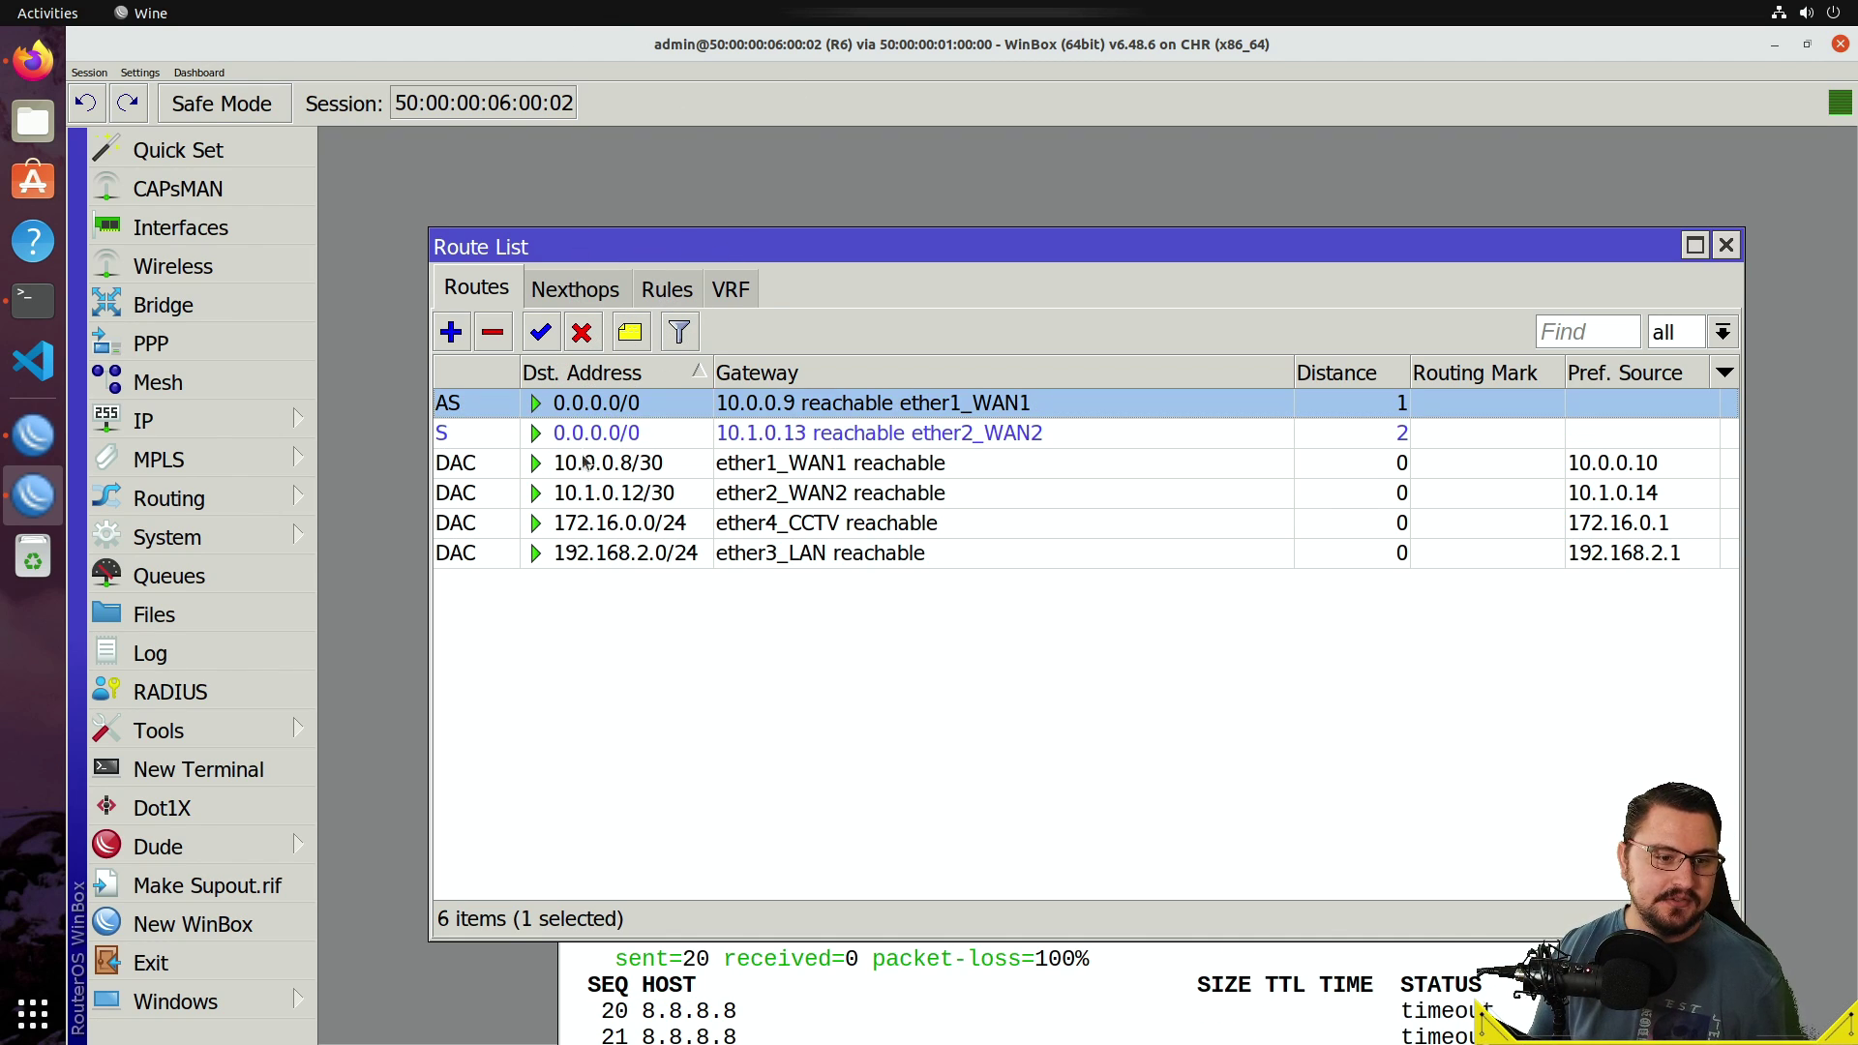
pyautogui.click(571, 432)
pyautogui.click(571, 404)
pyautogui.keyDown('ctrl'); pyautogui.click(571, 433); pyautogui.keyUp('ctrl')
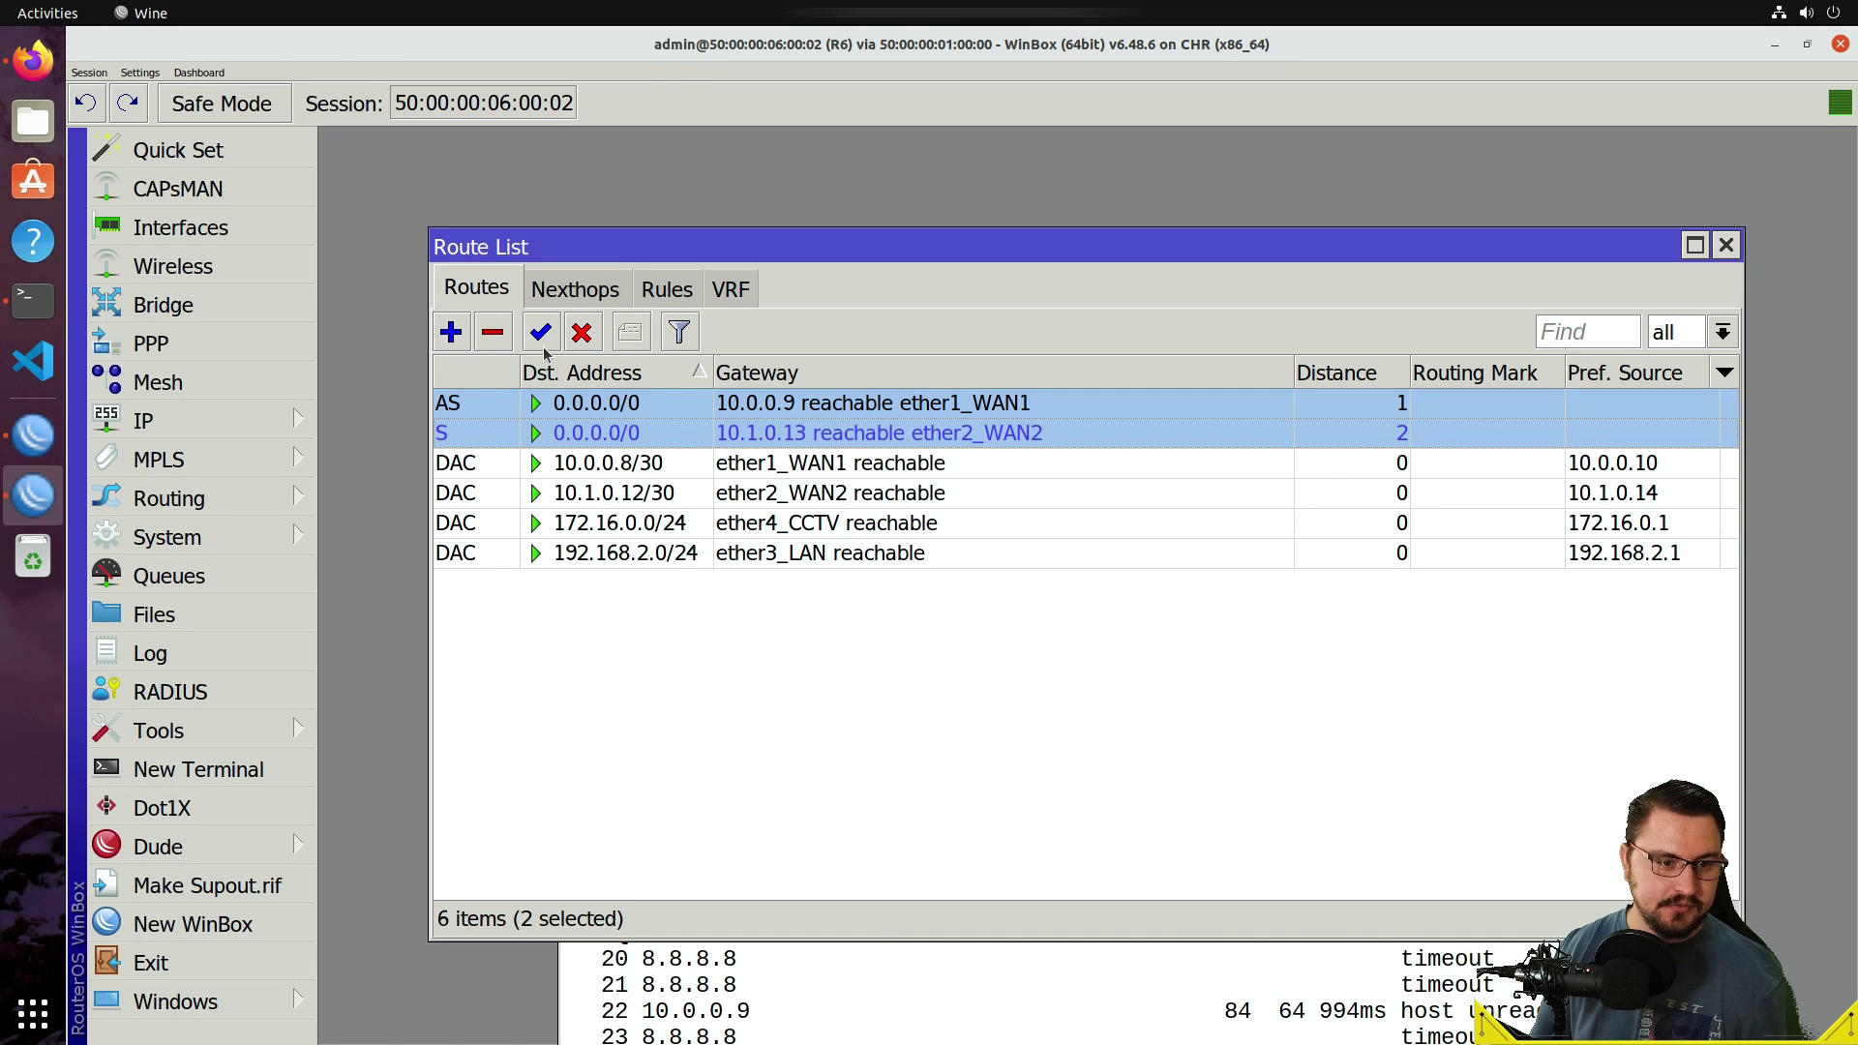
pyautogui.click(492, 331)
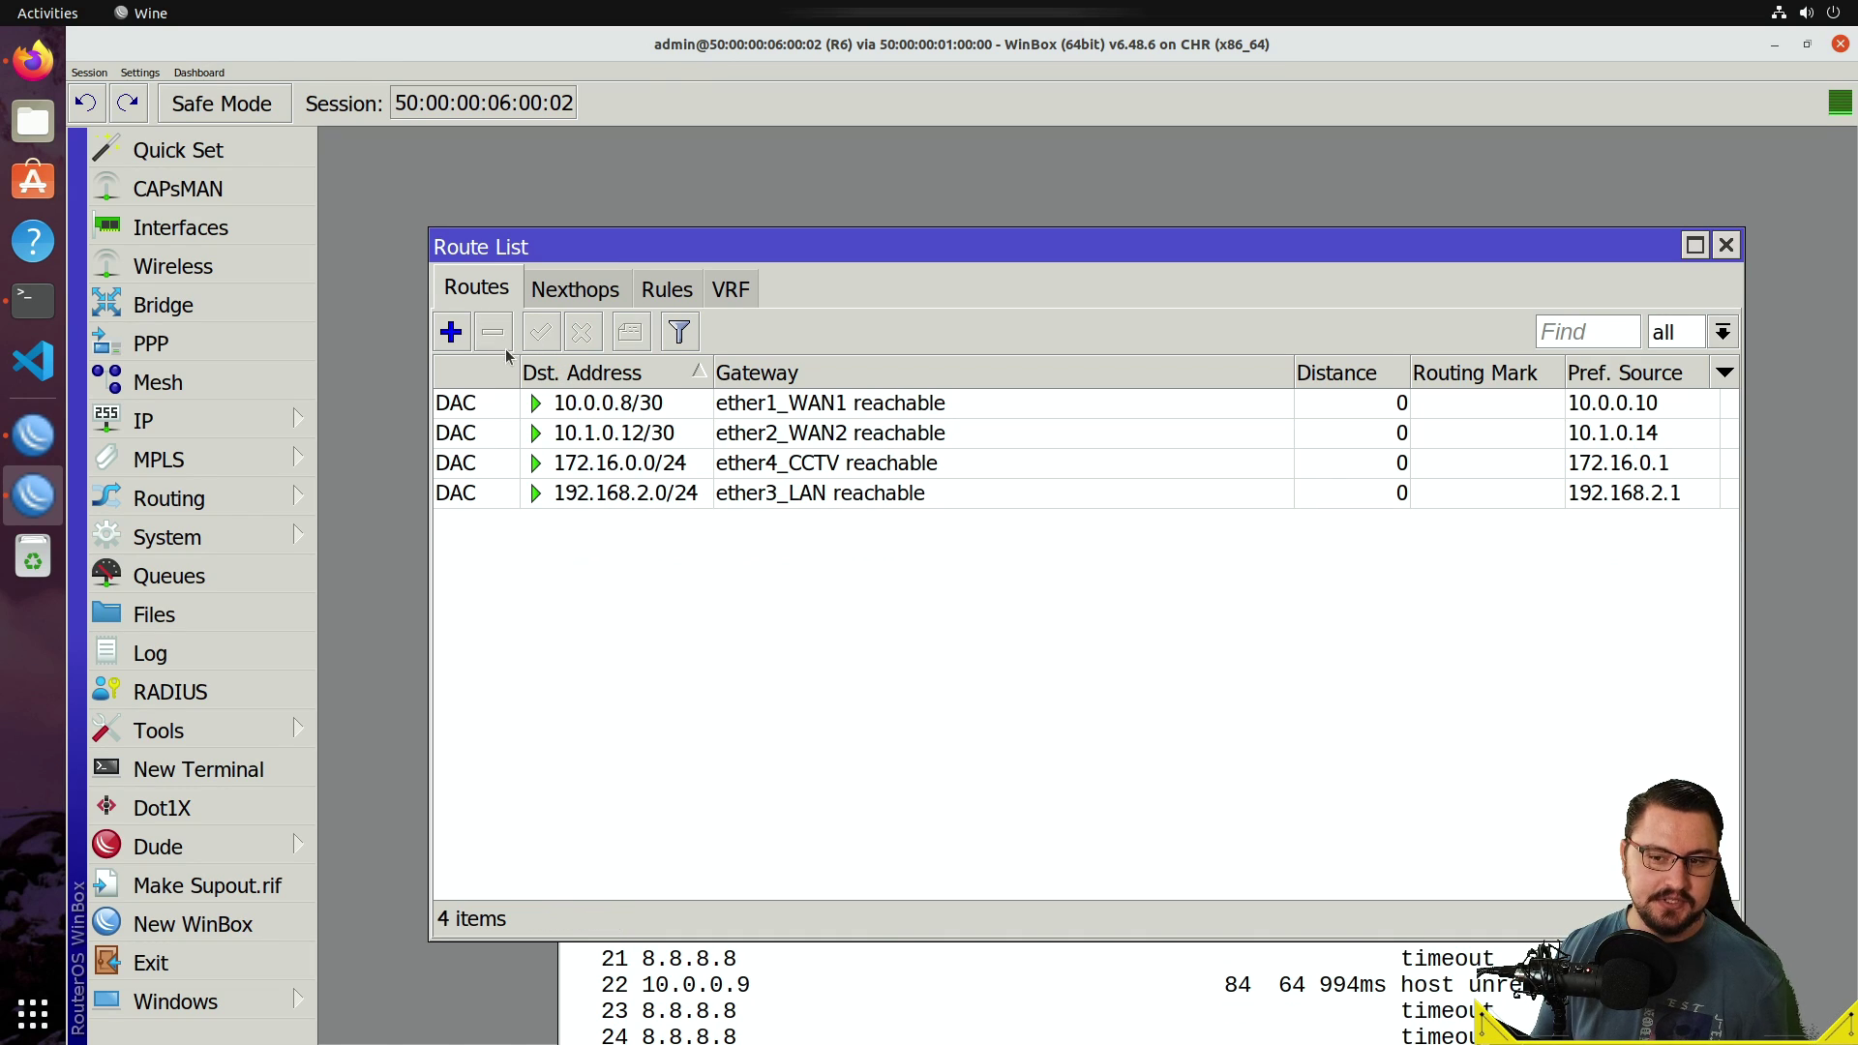
# Re-enable the 192.0.0.1/30 address on ether2 of R1 and return to the R6 route list.
pyautogui.click(36, 437)
pyautogui.click(888, 311)
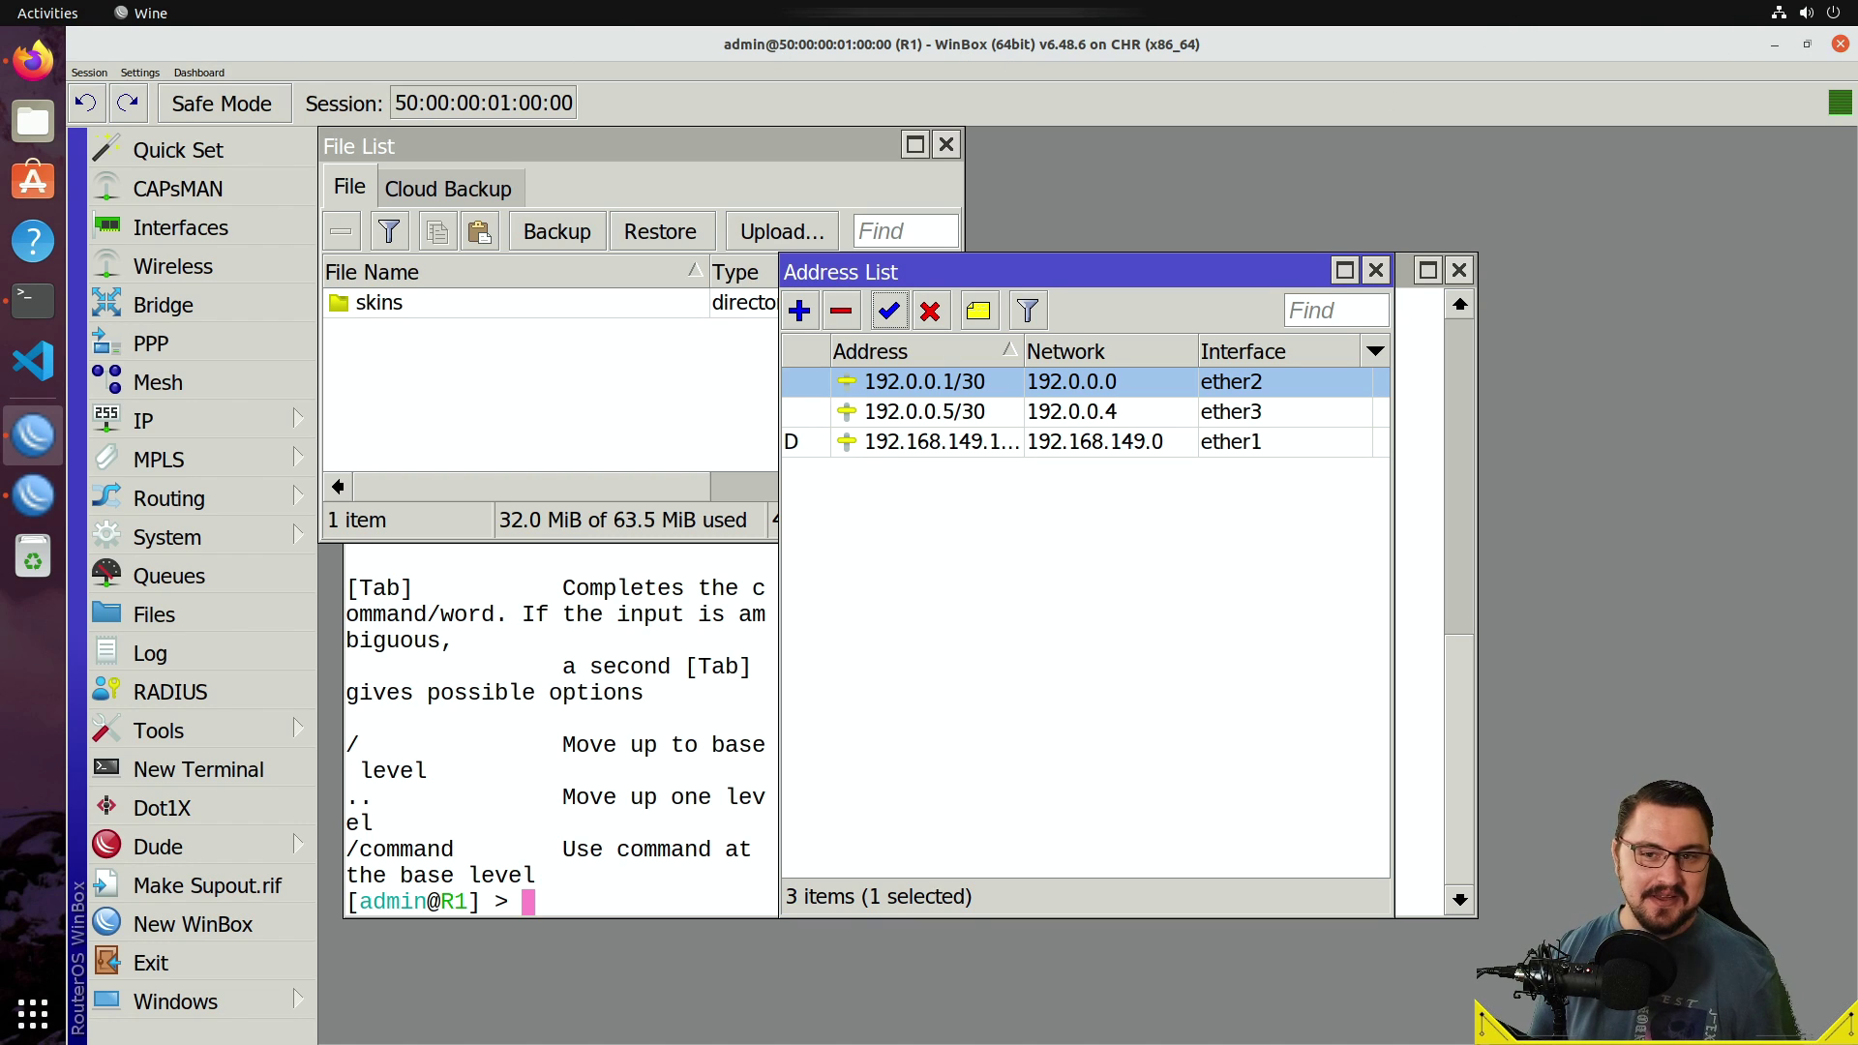
pyautogui.click(1769, 49)
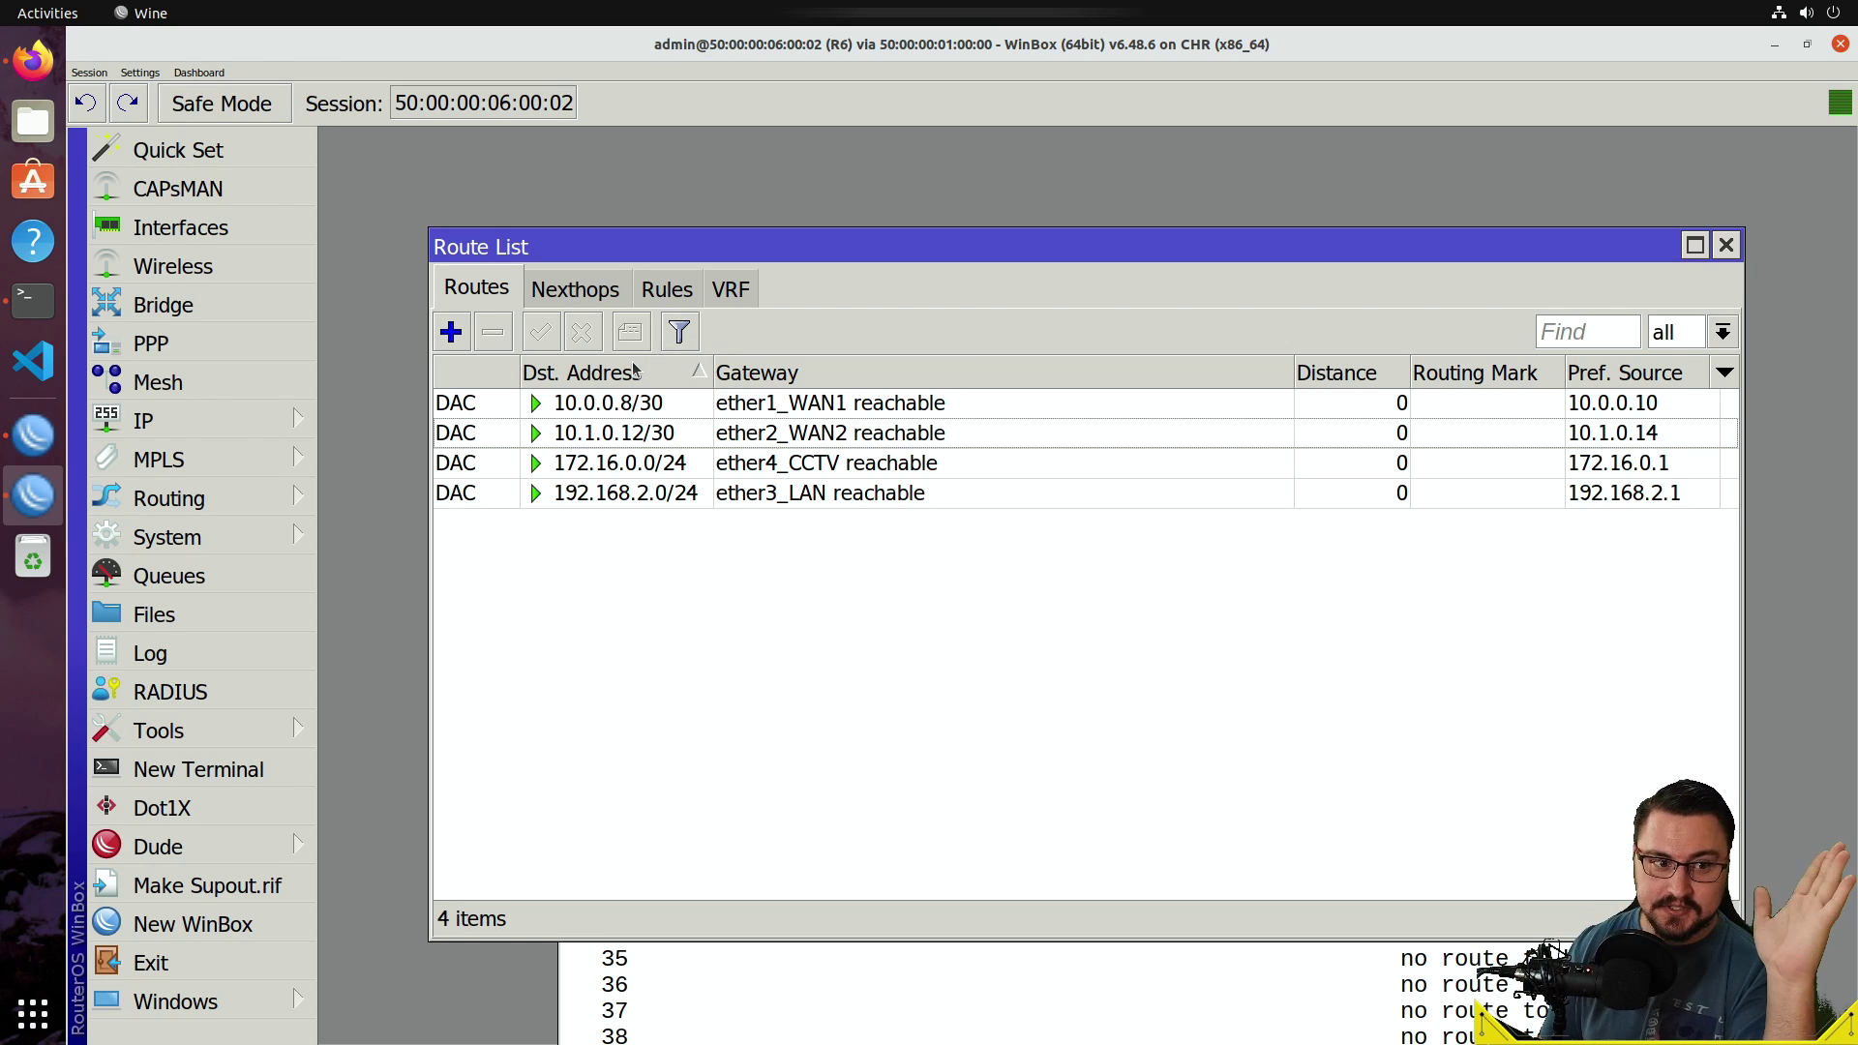
# Add a static route on R6 to 8.8.8.8 via gateway 10.0.0.9, checking the gateway address against the EVE topology.
pyautogui.click(451, 332)
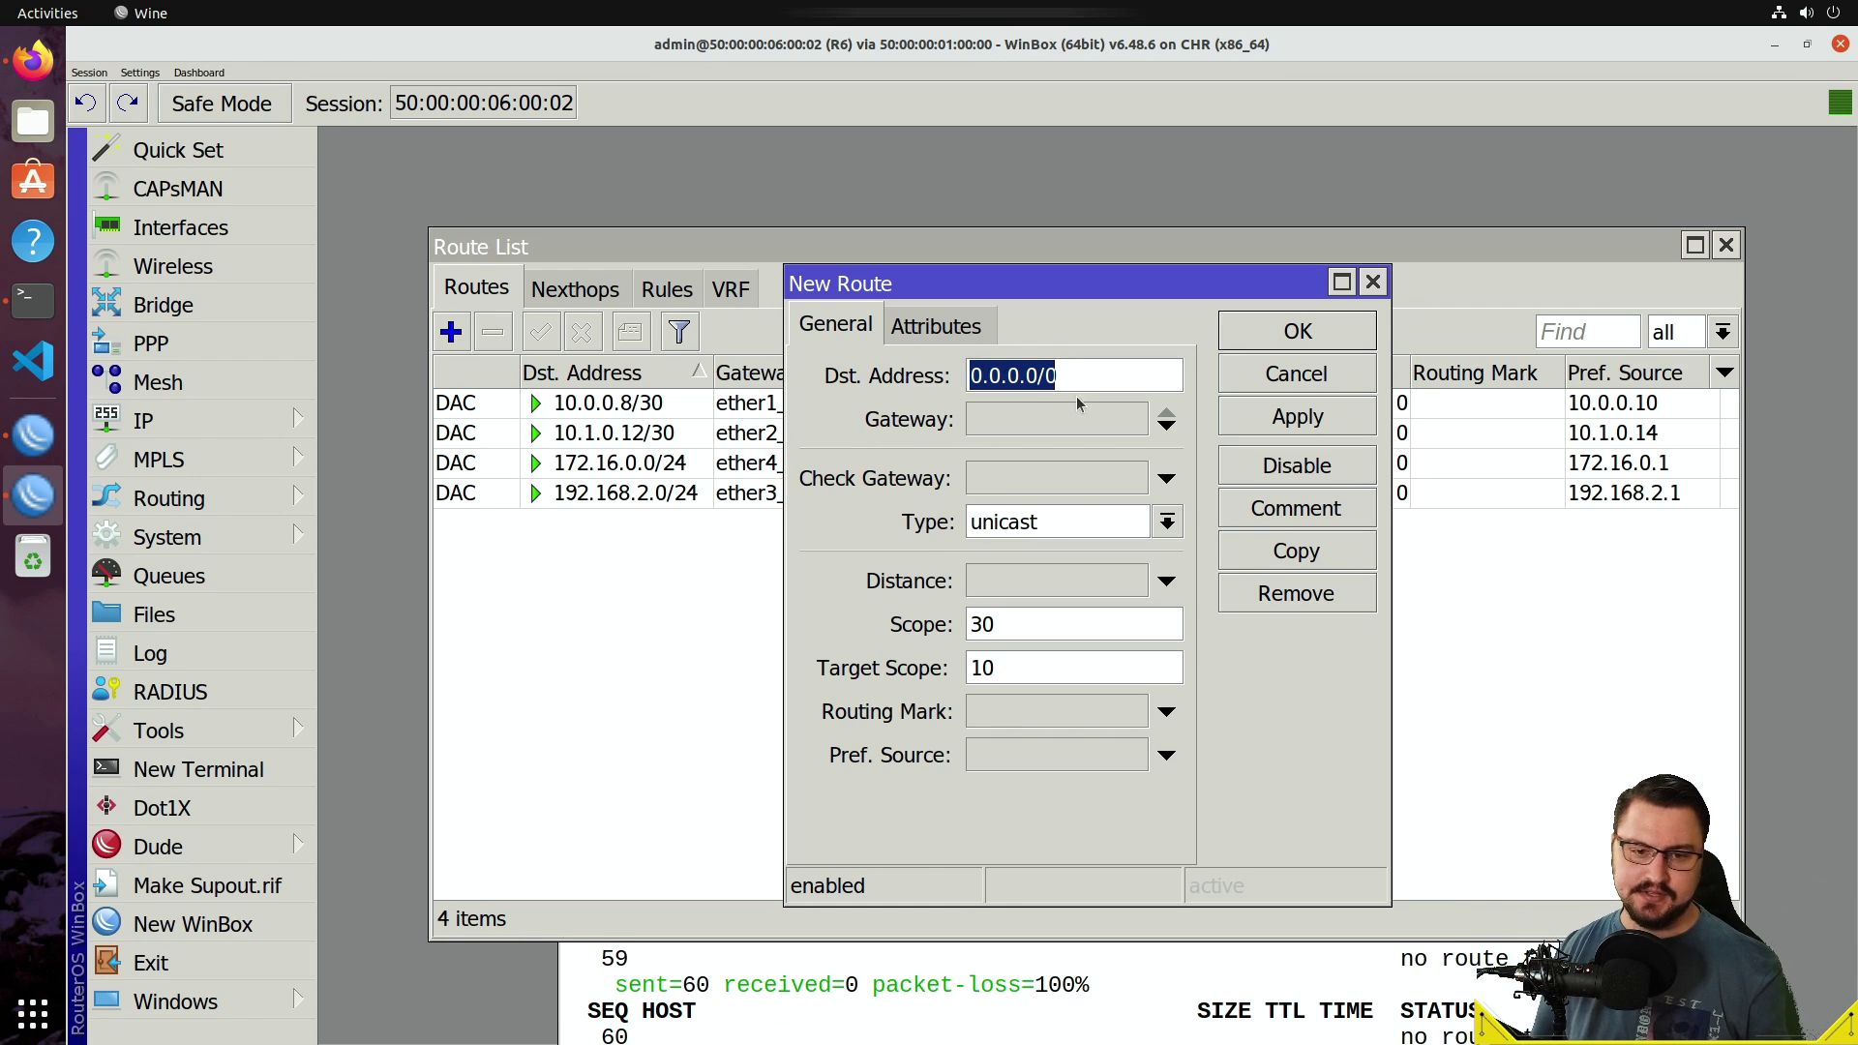
pyautogui.write('8.8.')
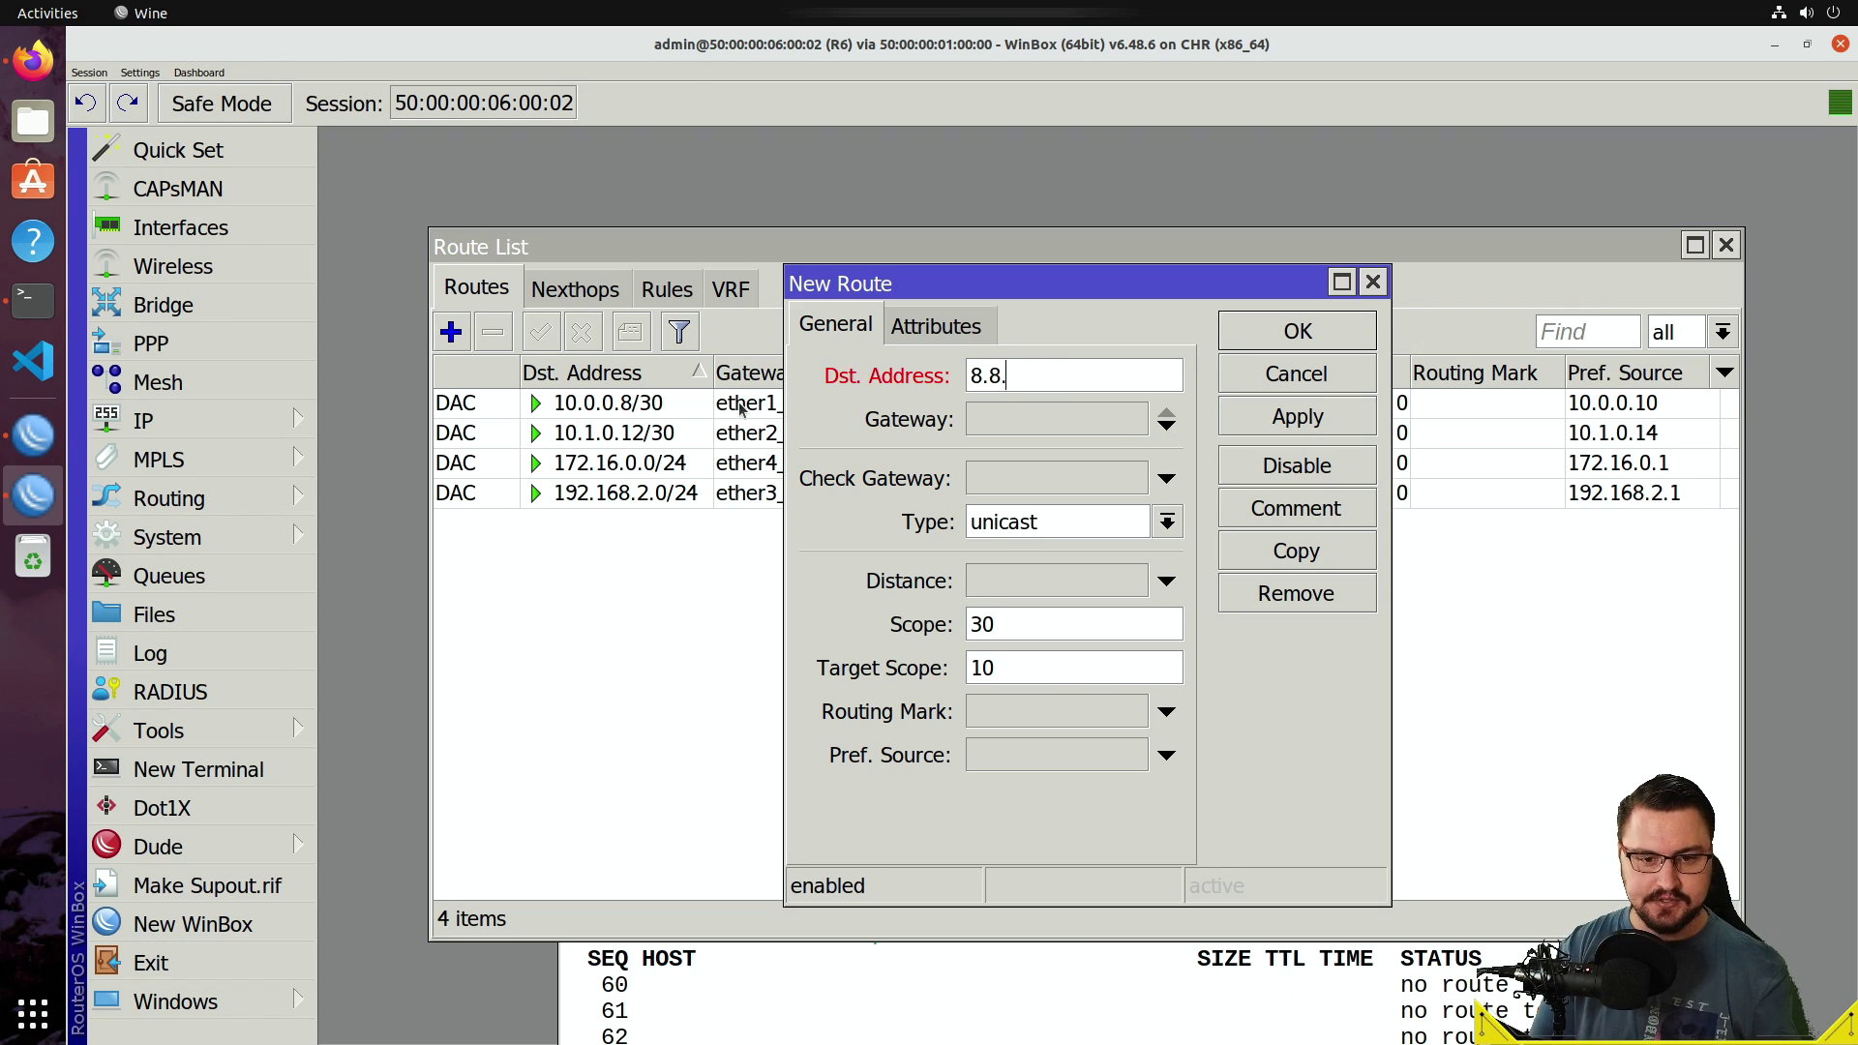
pyautogui.write('8.8')
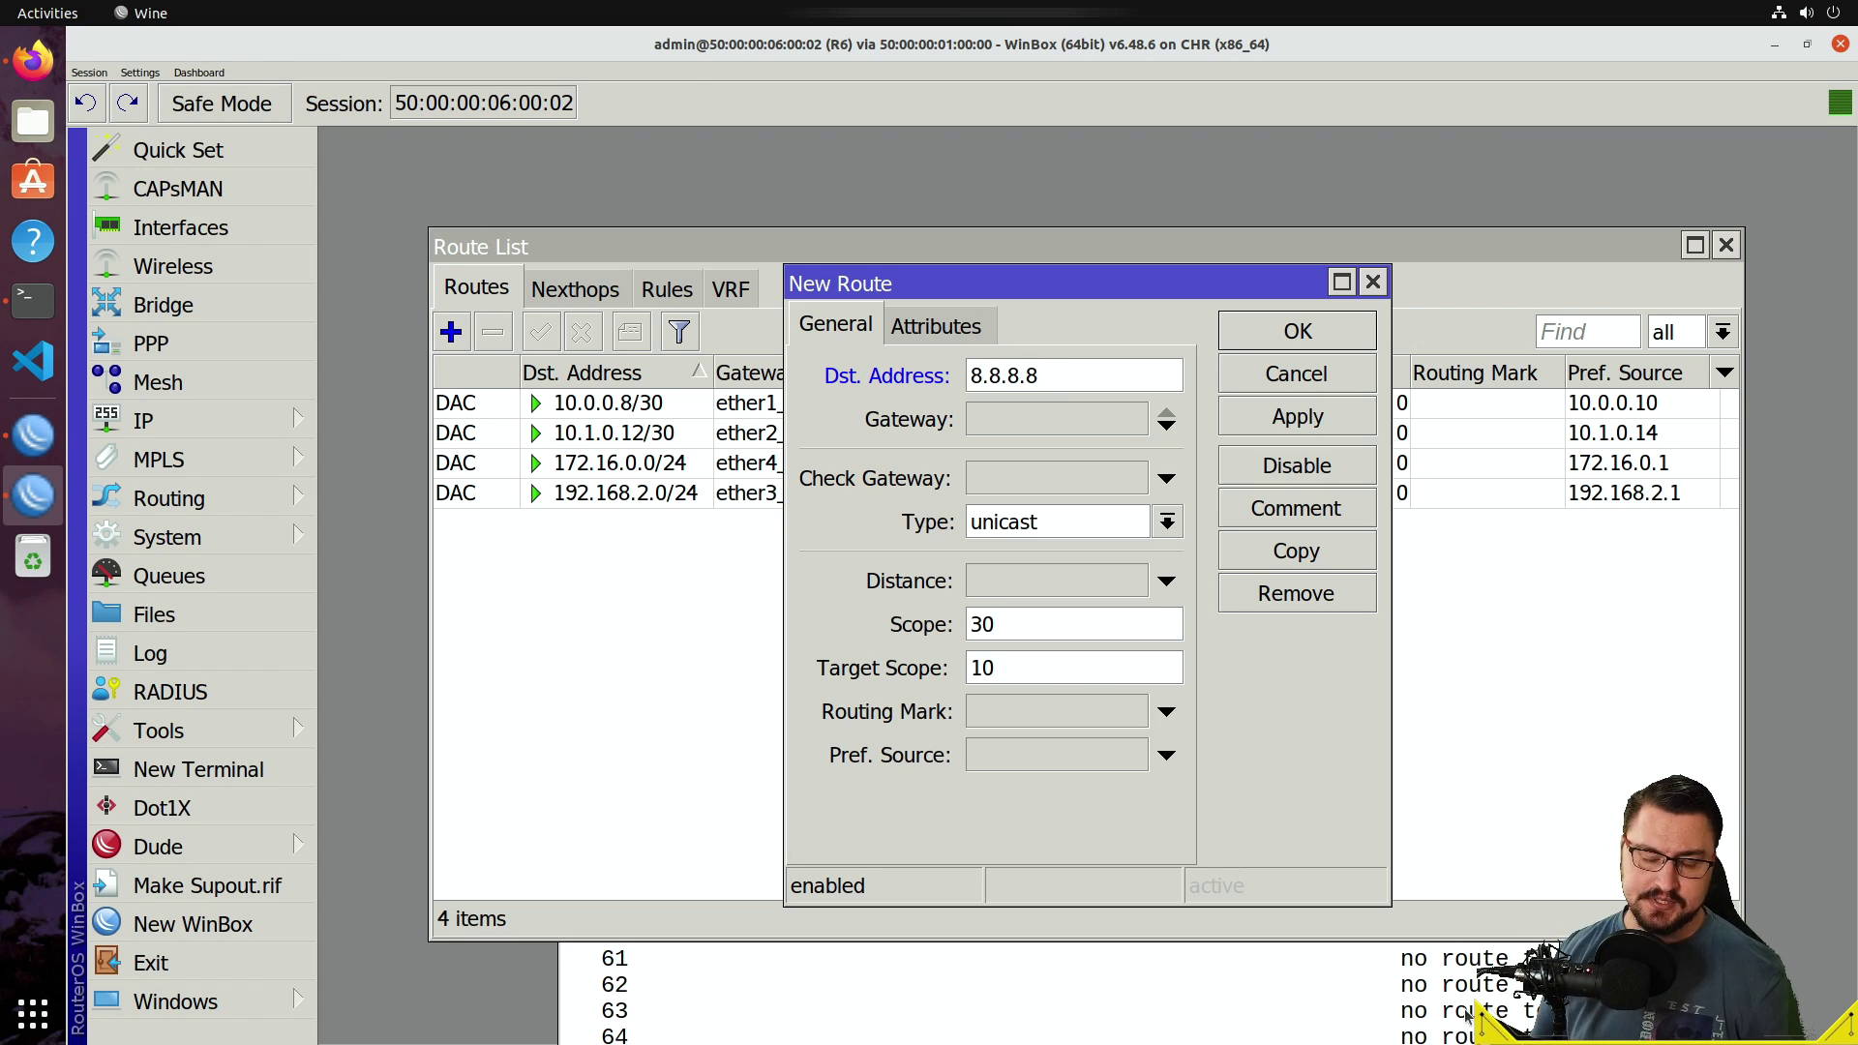
pyautogui.click(1004, 422)
pyautogui.write('1')
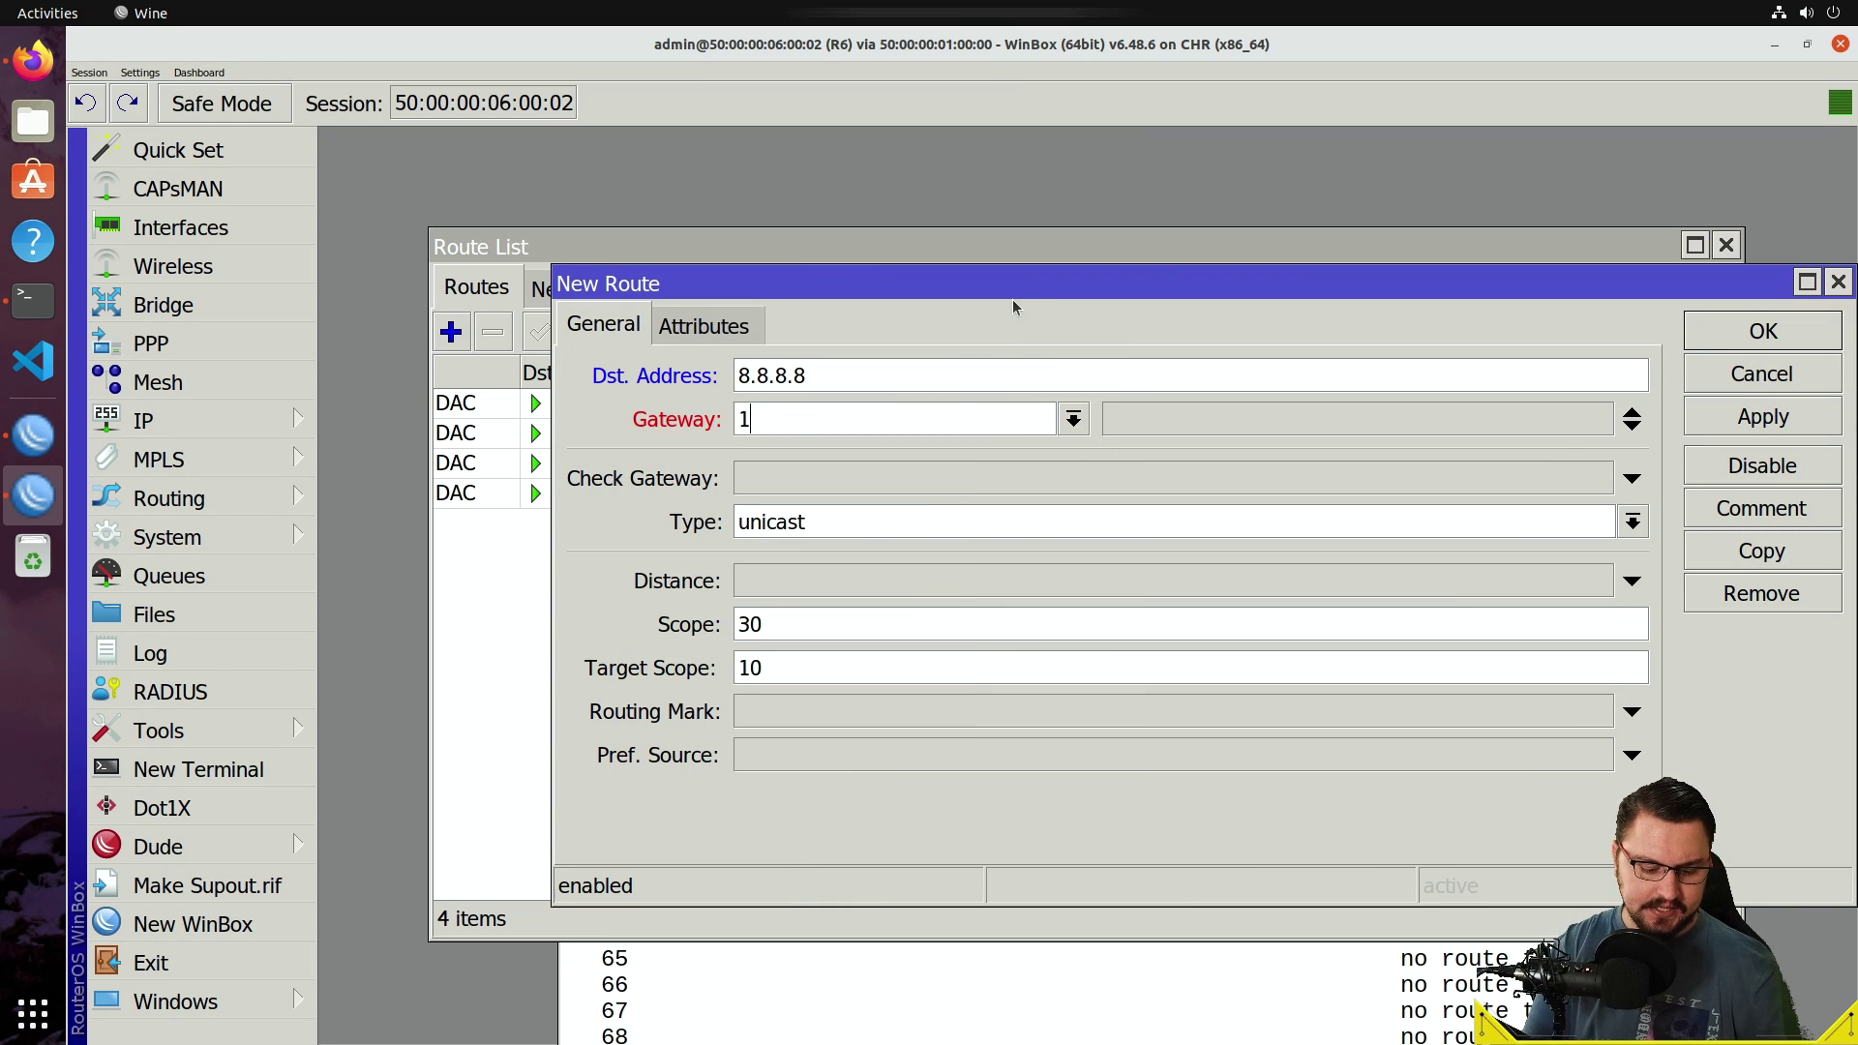
pyautogui.write('0.0.0')
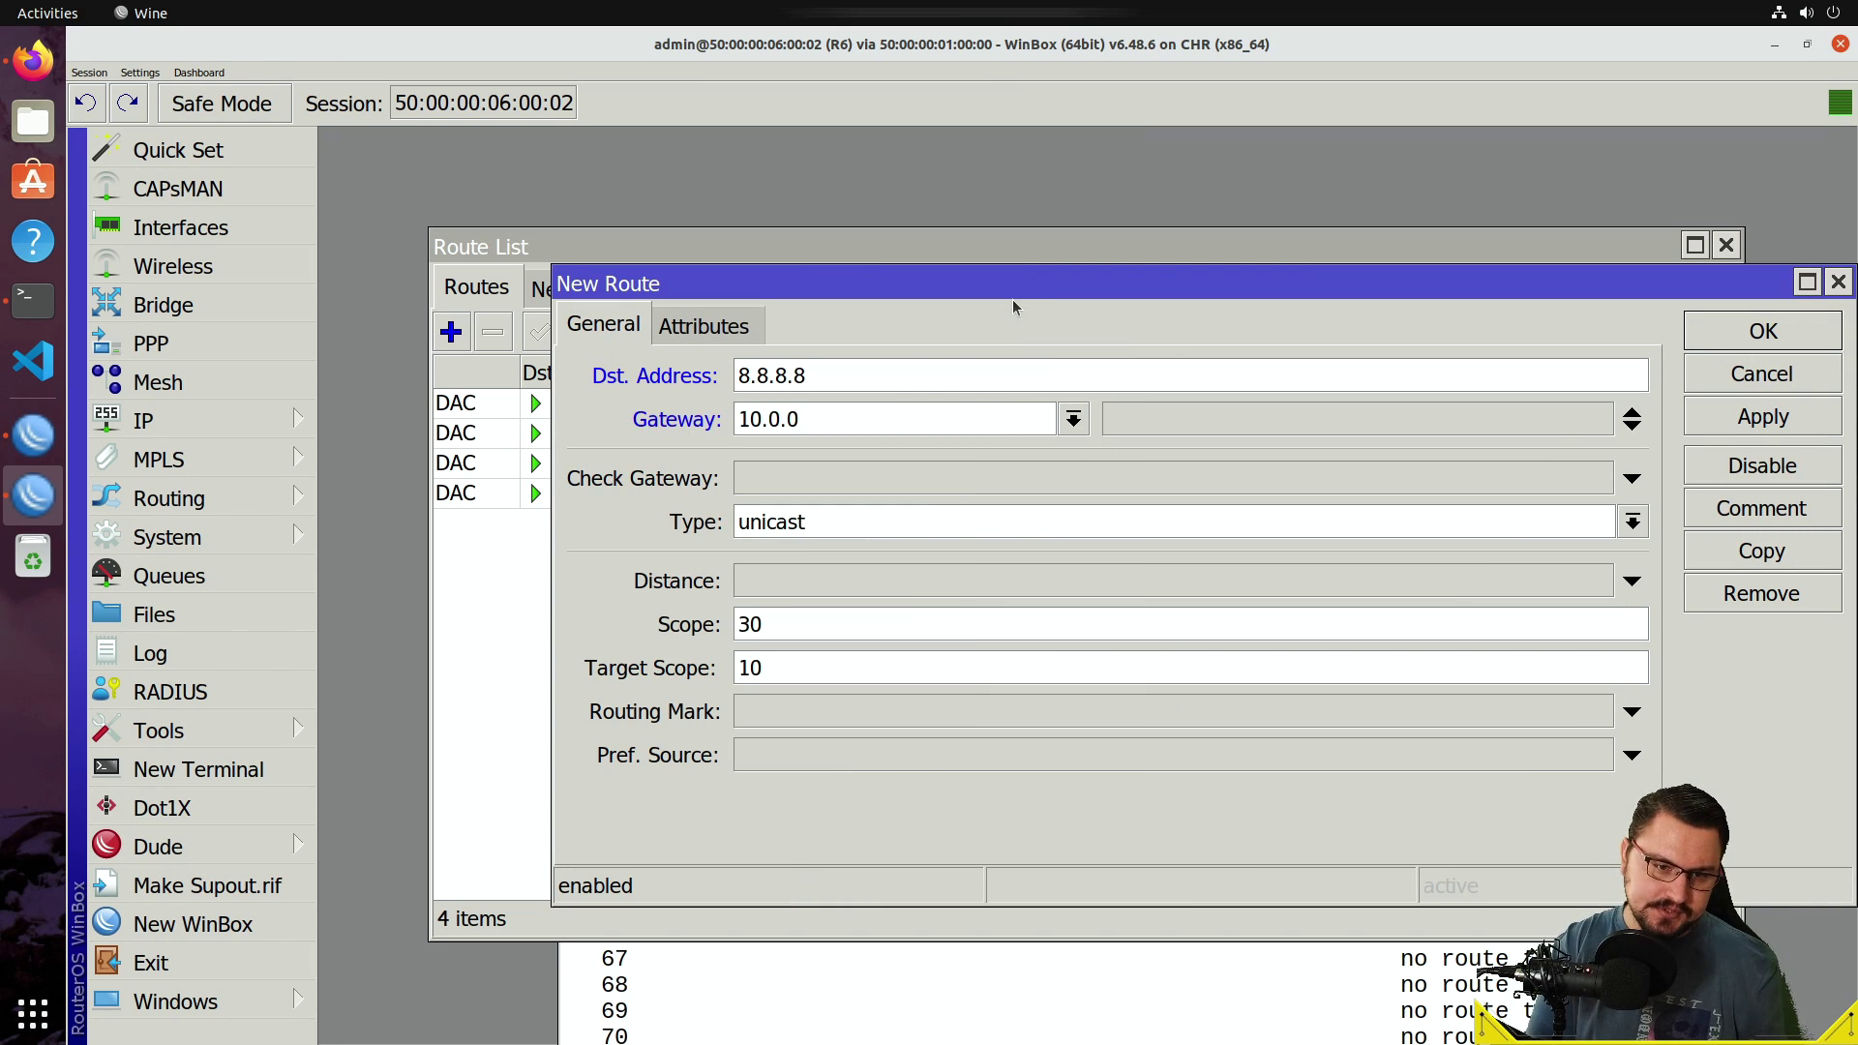
pyautogui.write('.9')
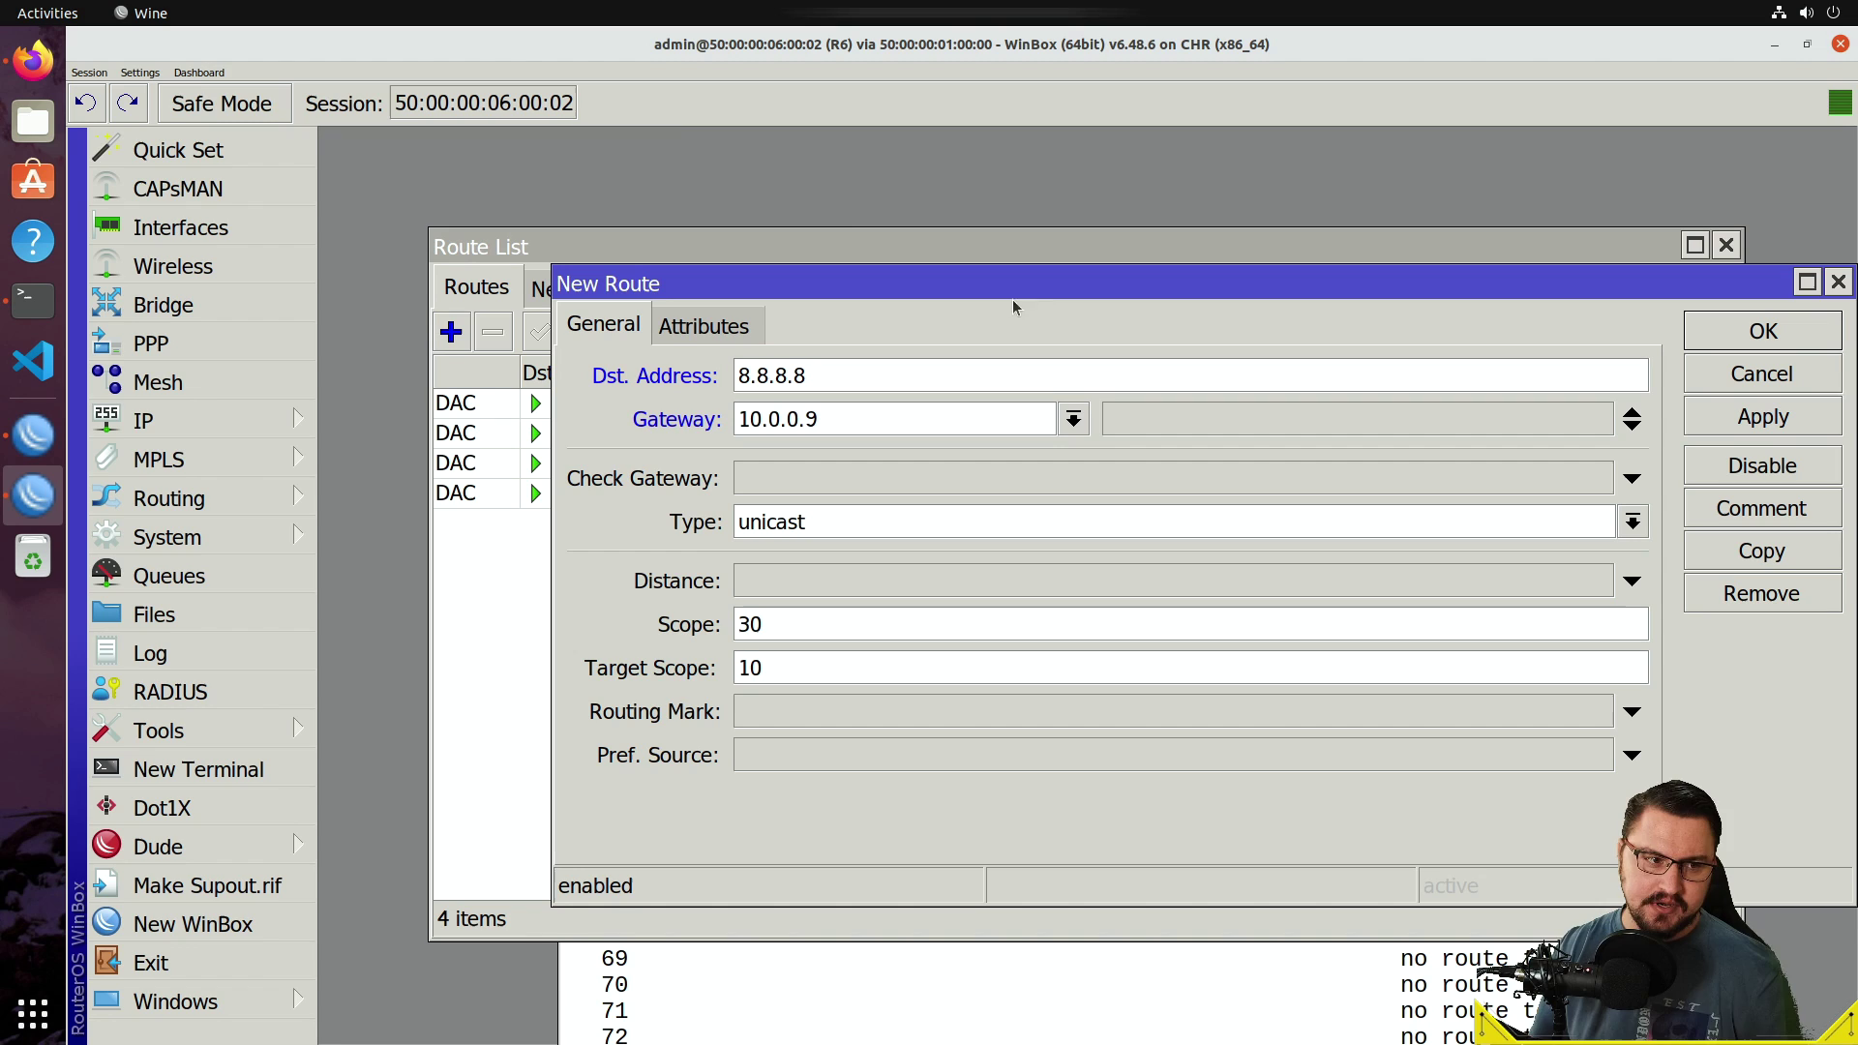
pyautogui.click(33, 60)
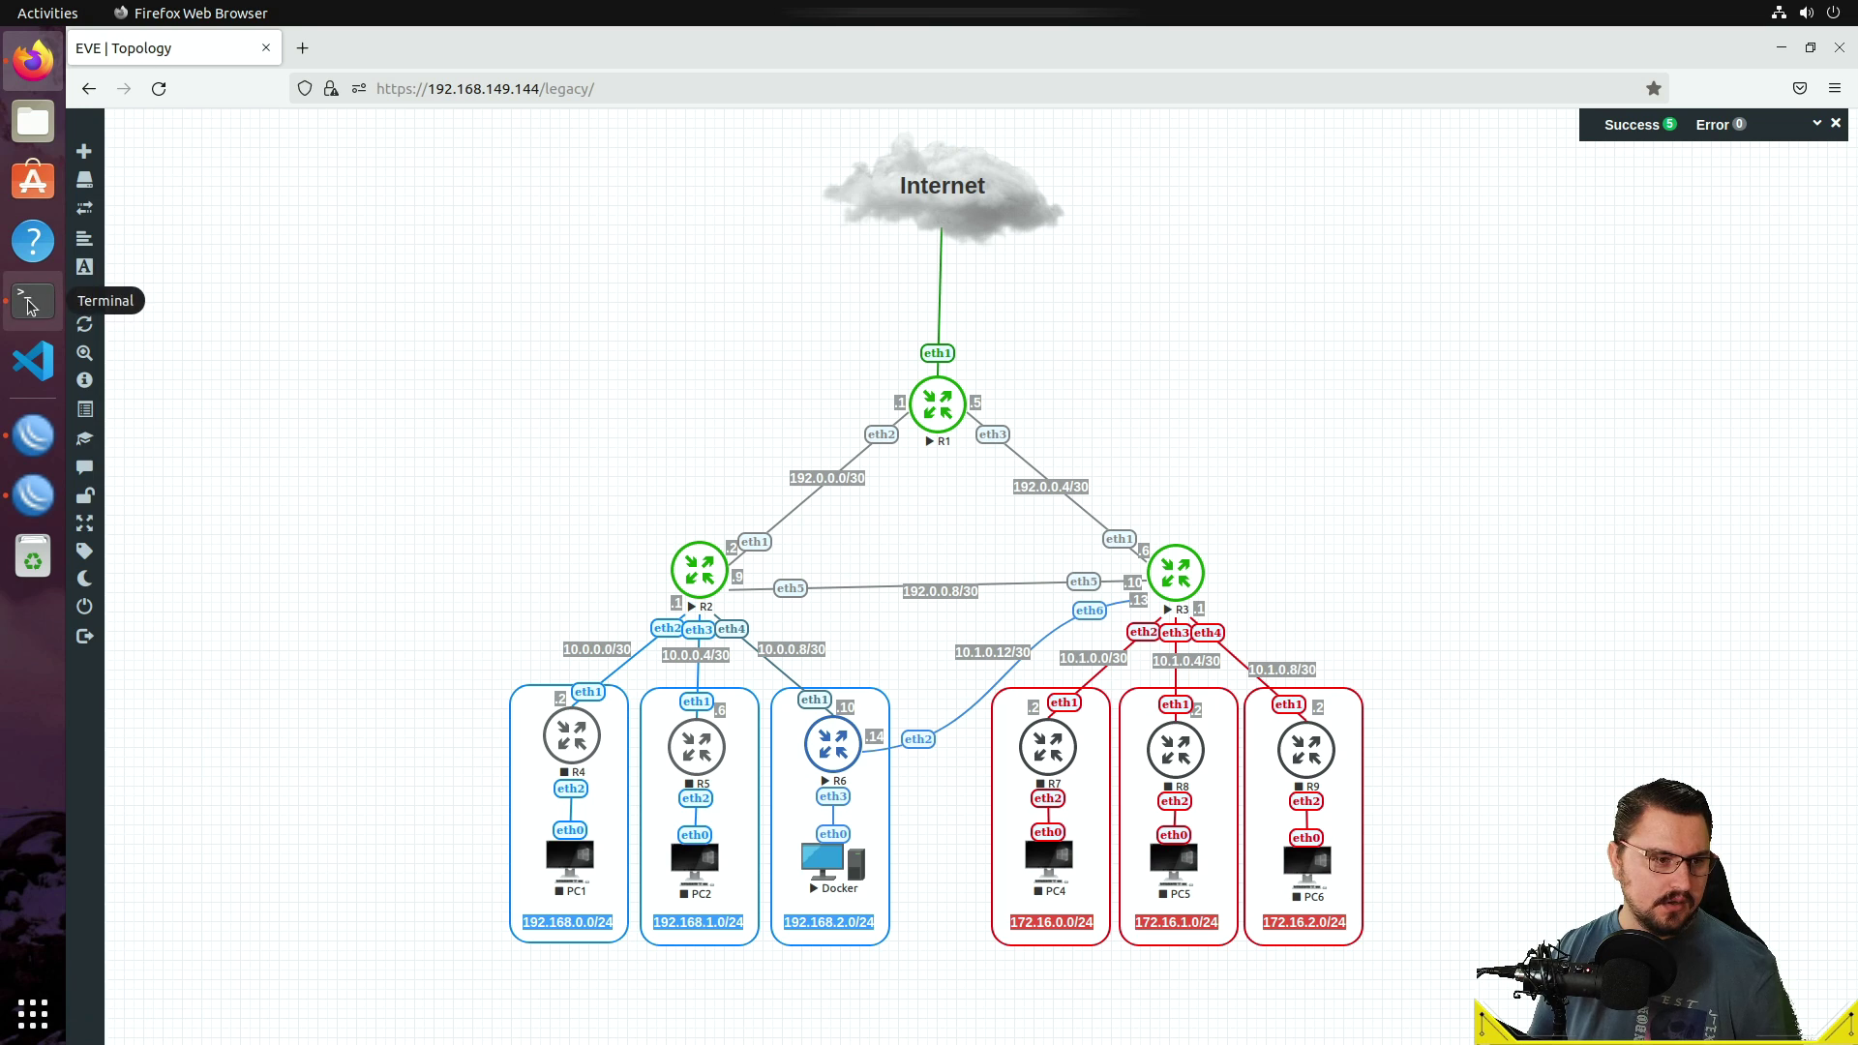
pyautogui.click(35, 451)
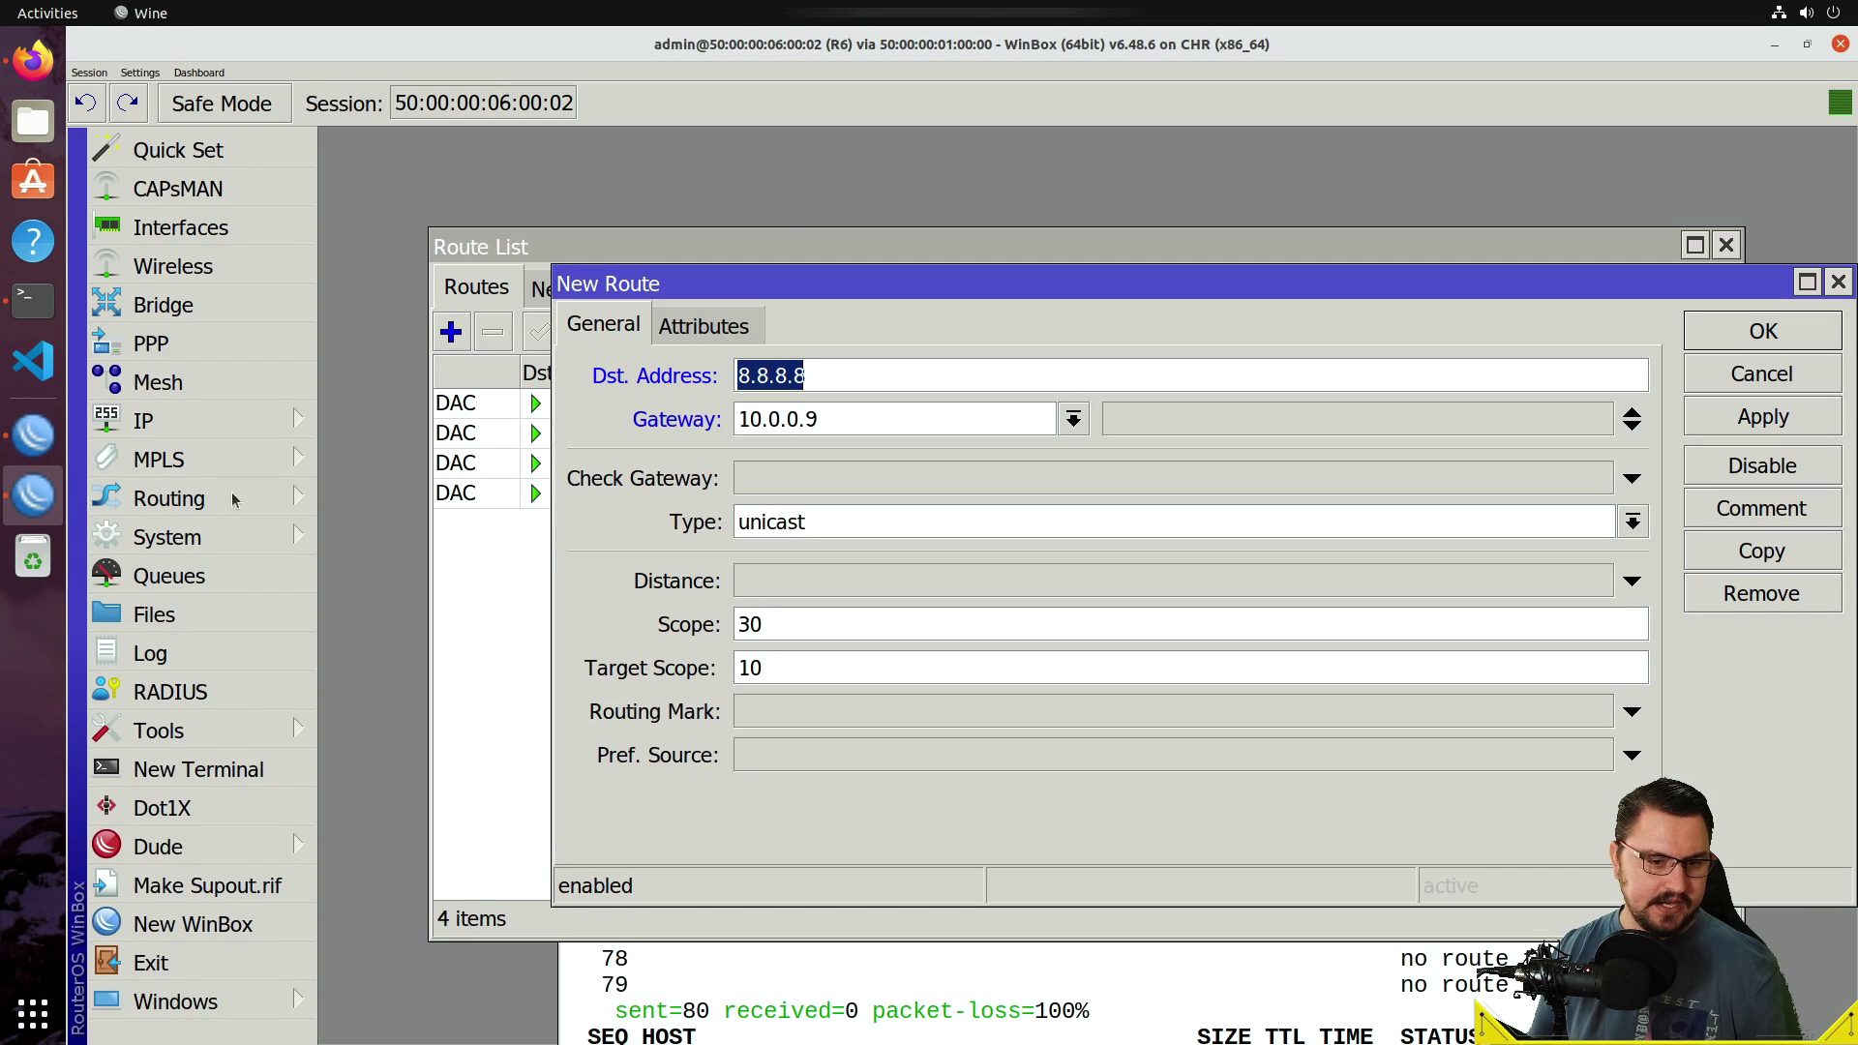
pyautogui.click(1739, 426)
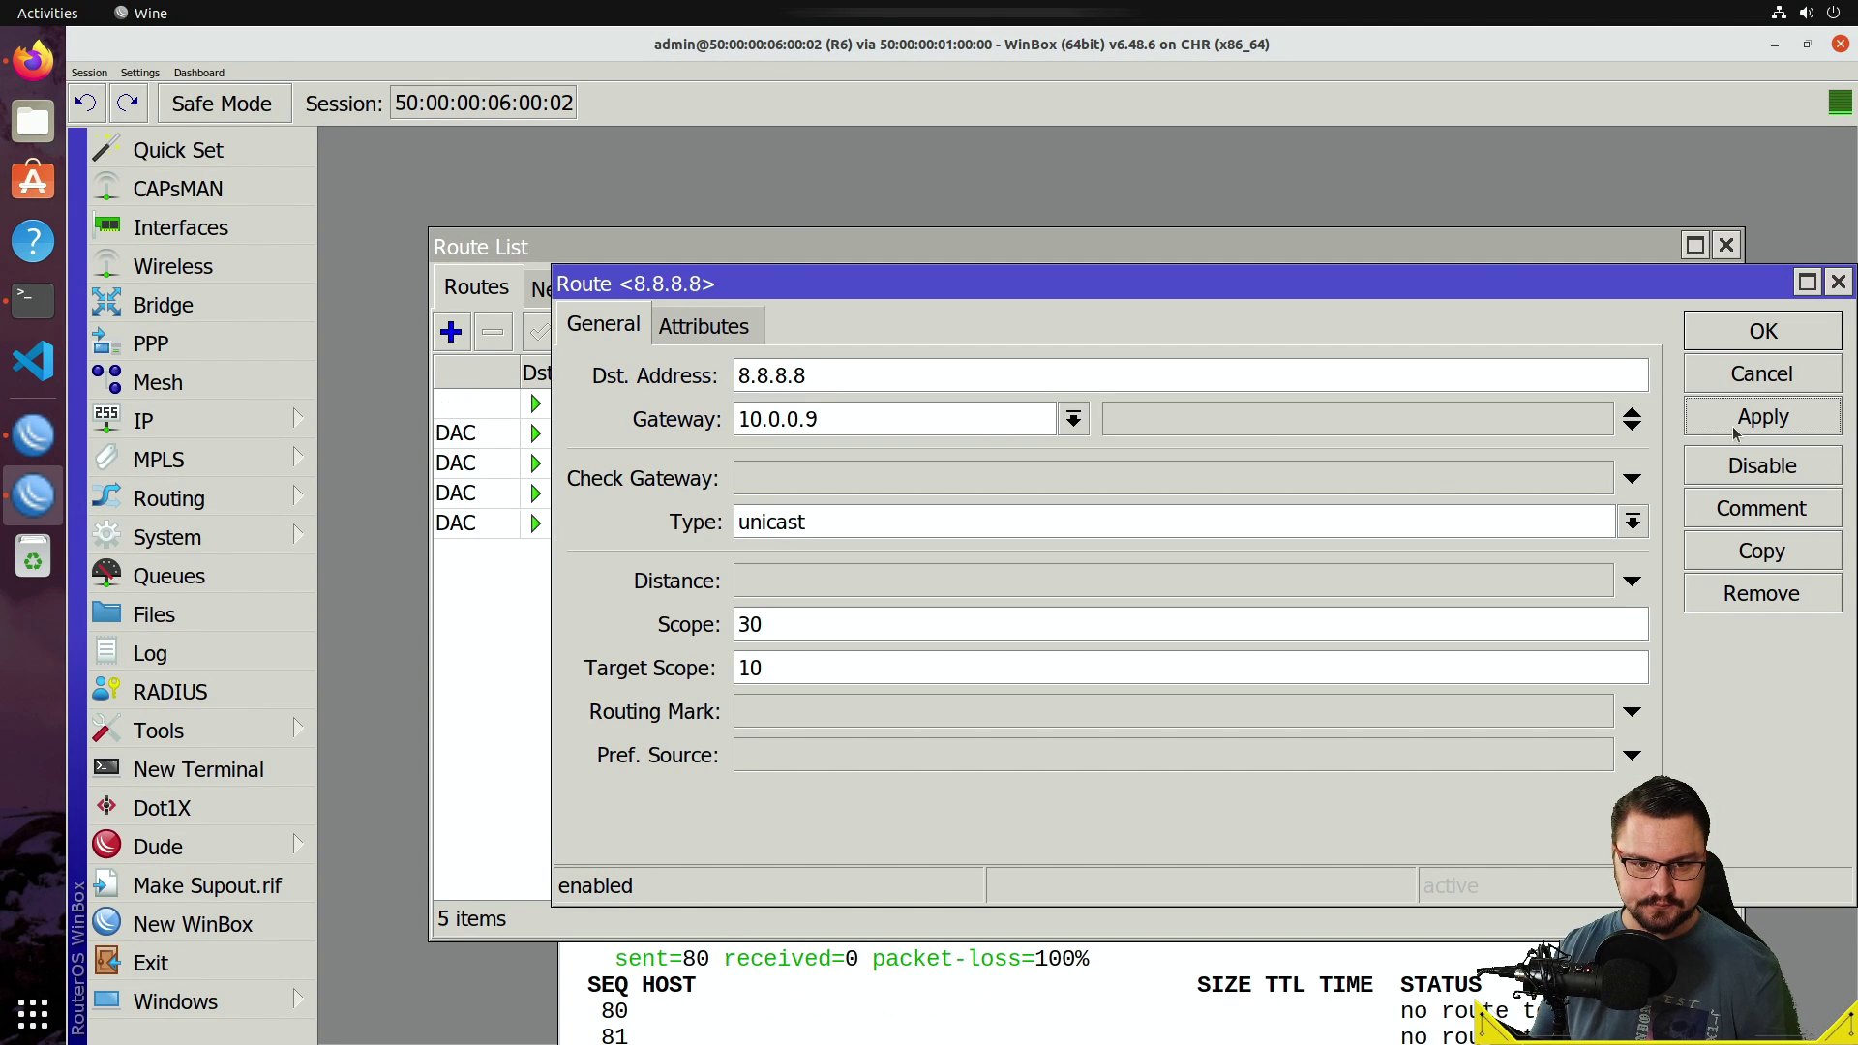
pyautogui.click(1756, 332)
# Stop the running ping on R6, ping 8.8.8.8 again to test the new route, and close the terminal.
pyautogui.click(979, 955)
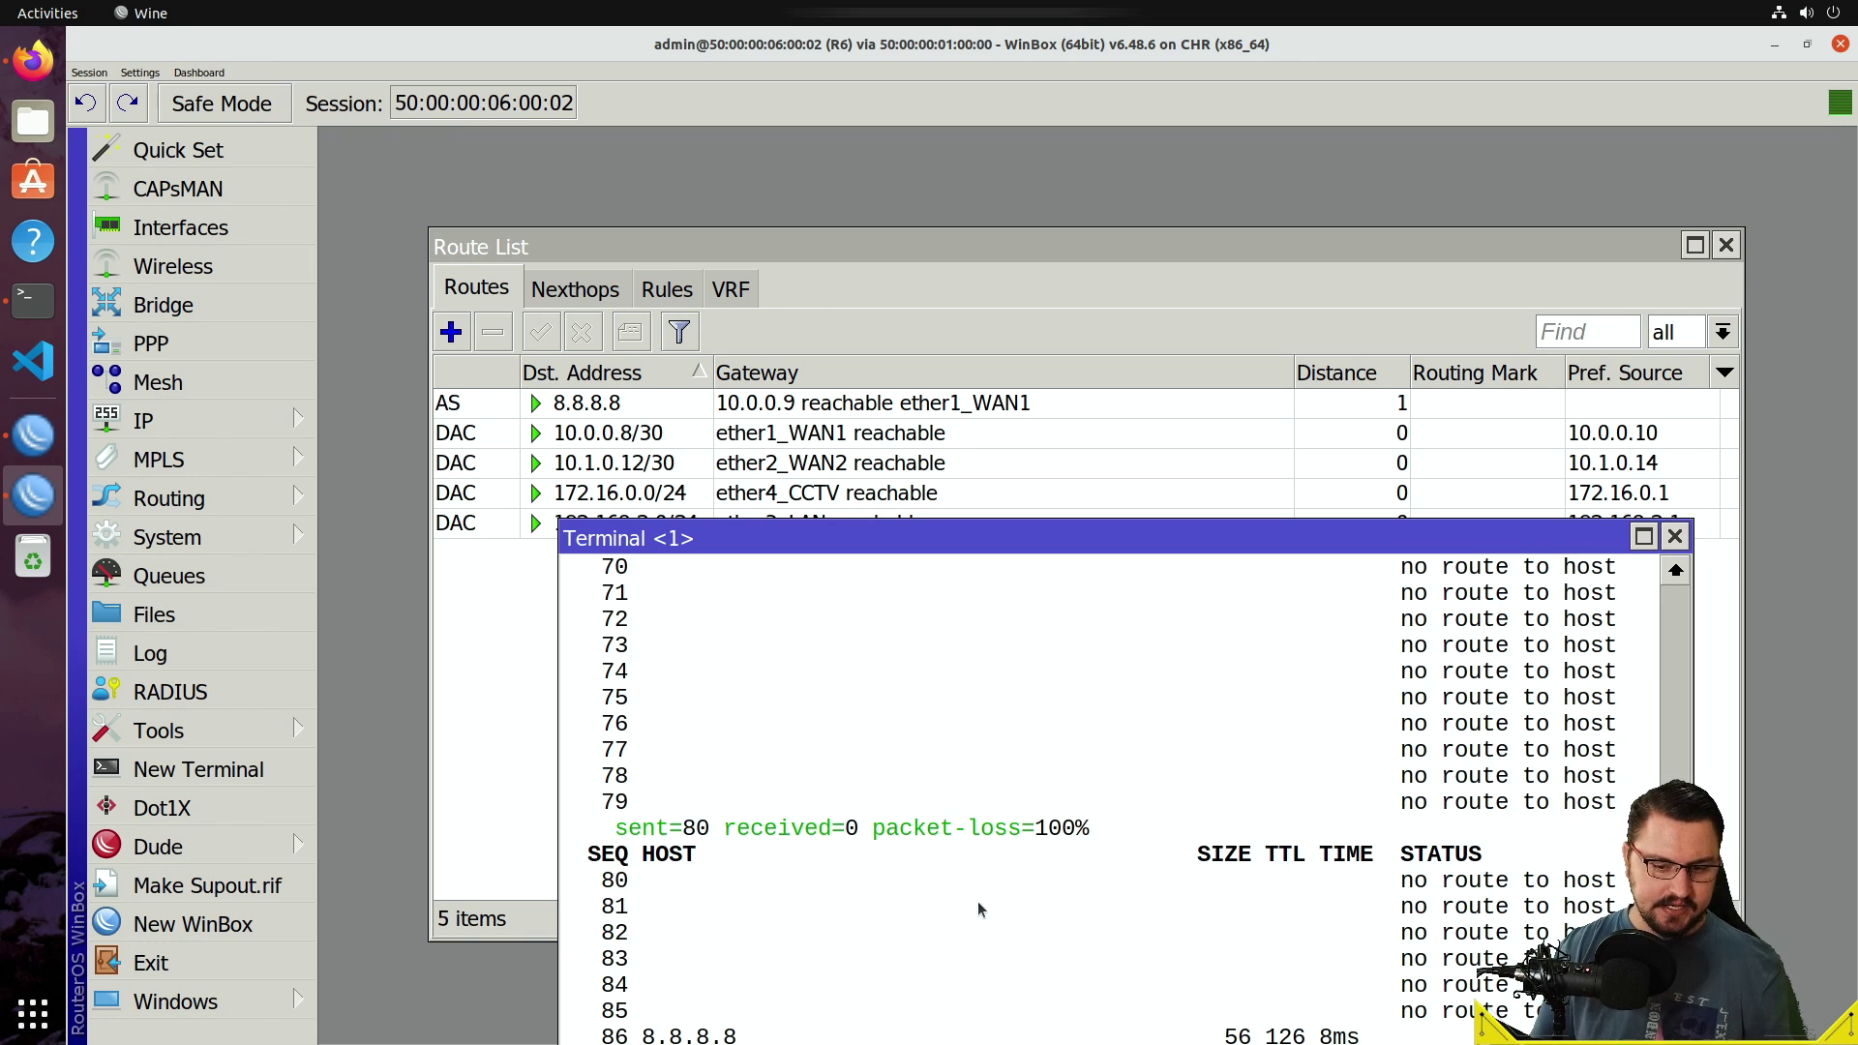
pyautogui.hotkey('ctrl', 'c')
pyautogui.moveTo(841, 539); pyautogui.dragTo(838, 327)
pyautogui.press('Return')
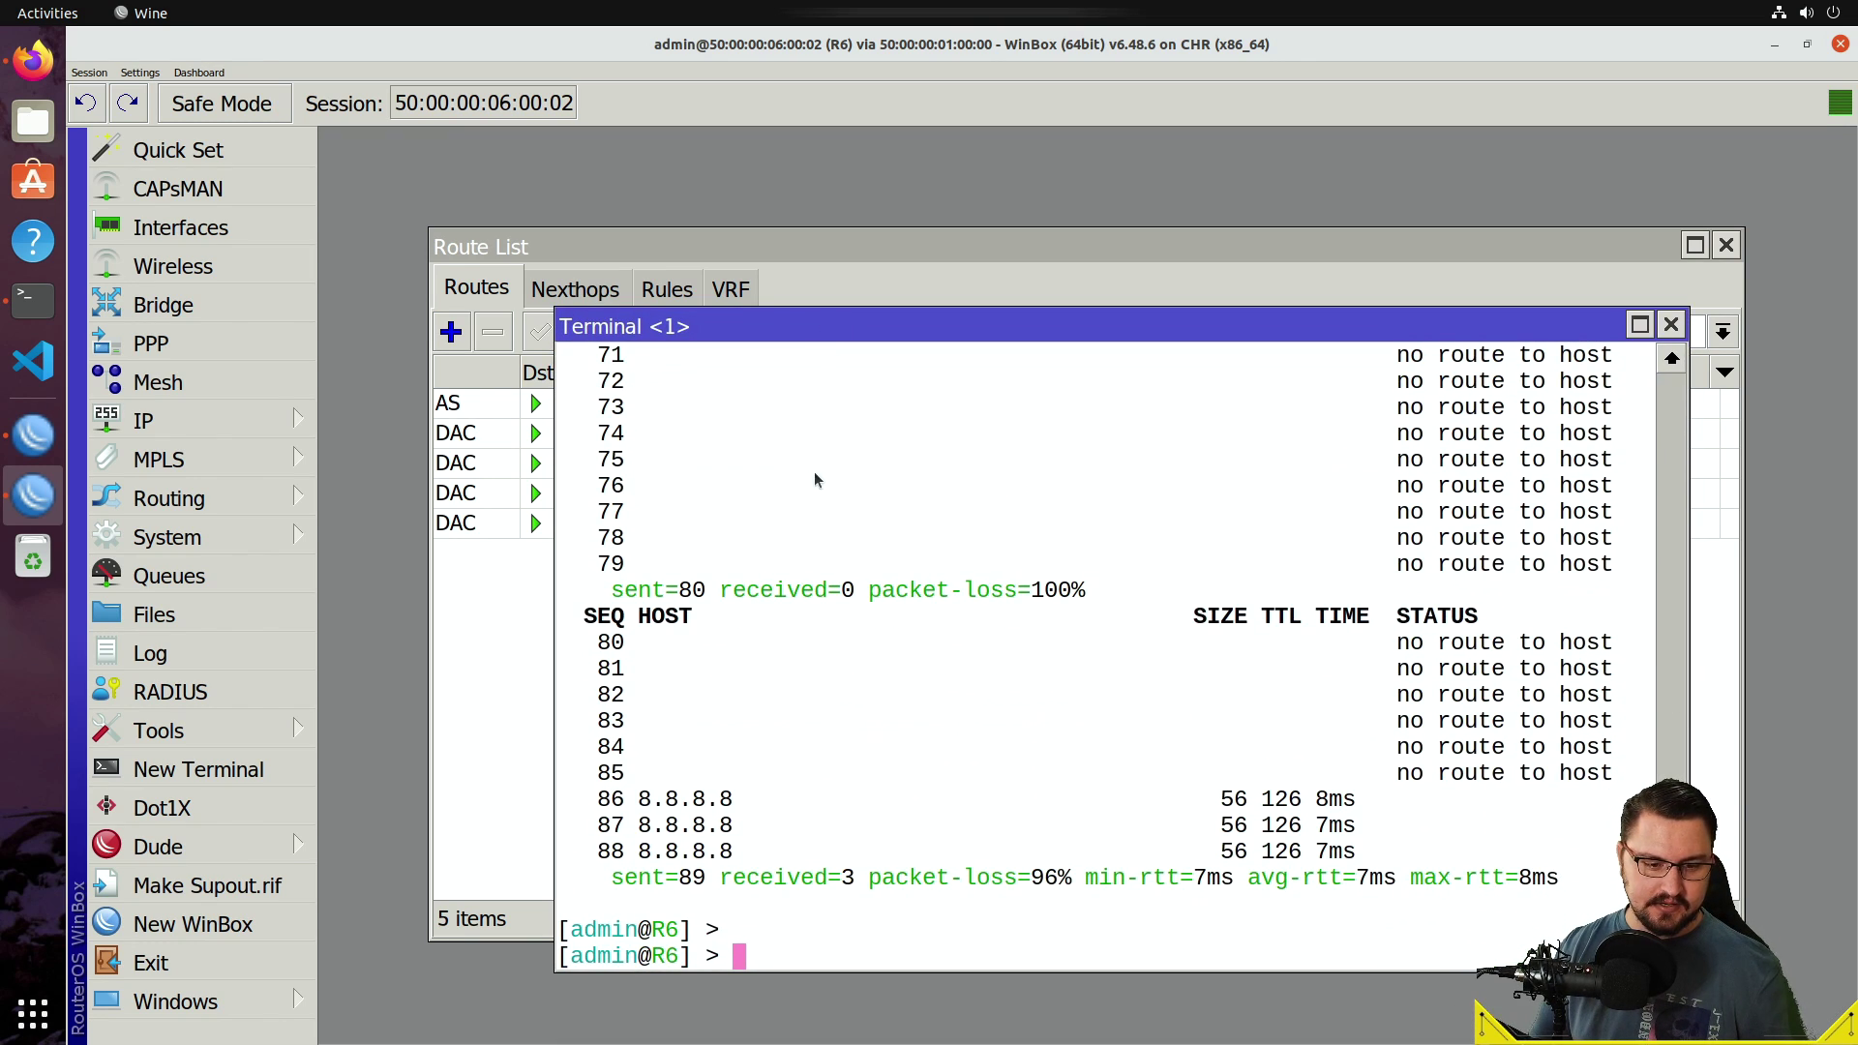
pyautogui.press('Return')
pyautogui.press('Up')
pyautogui.press('Return')
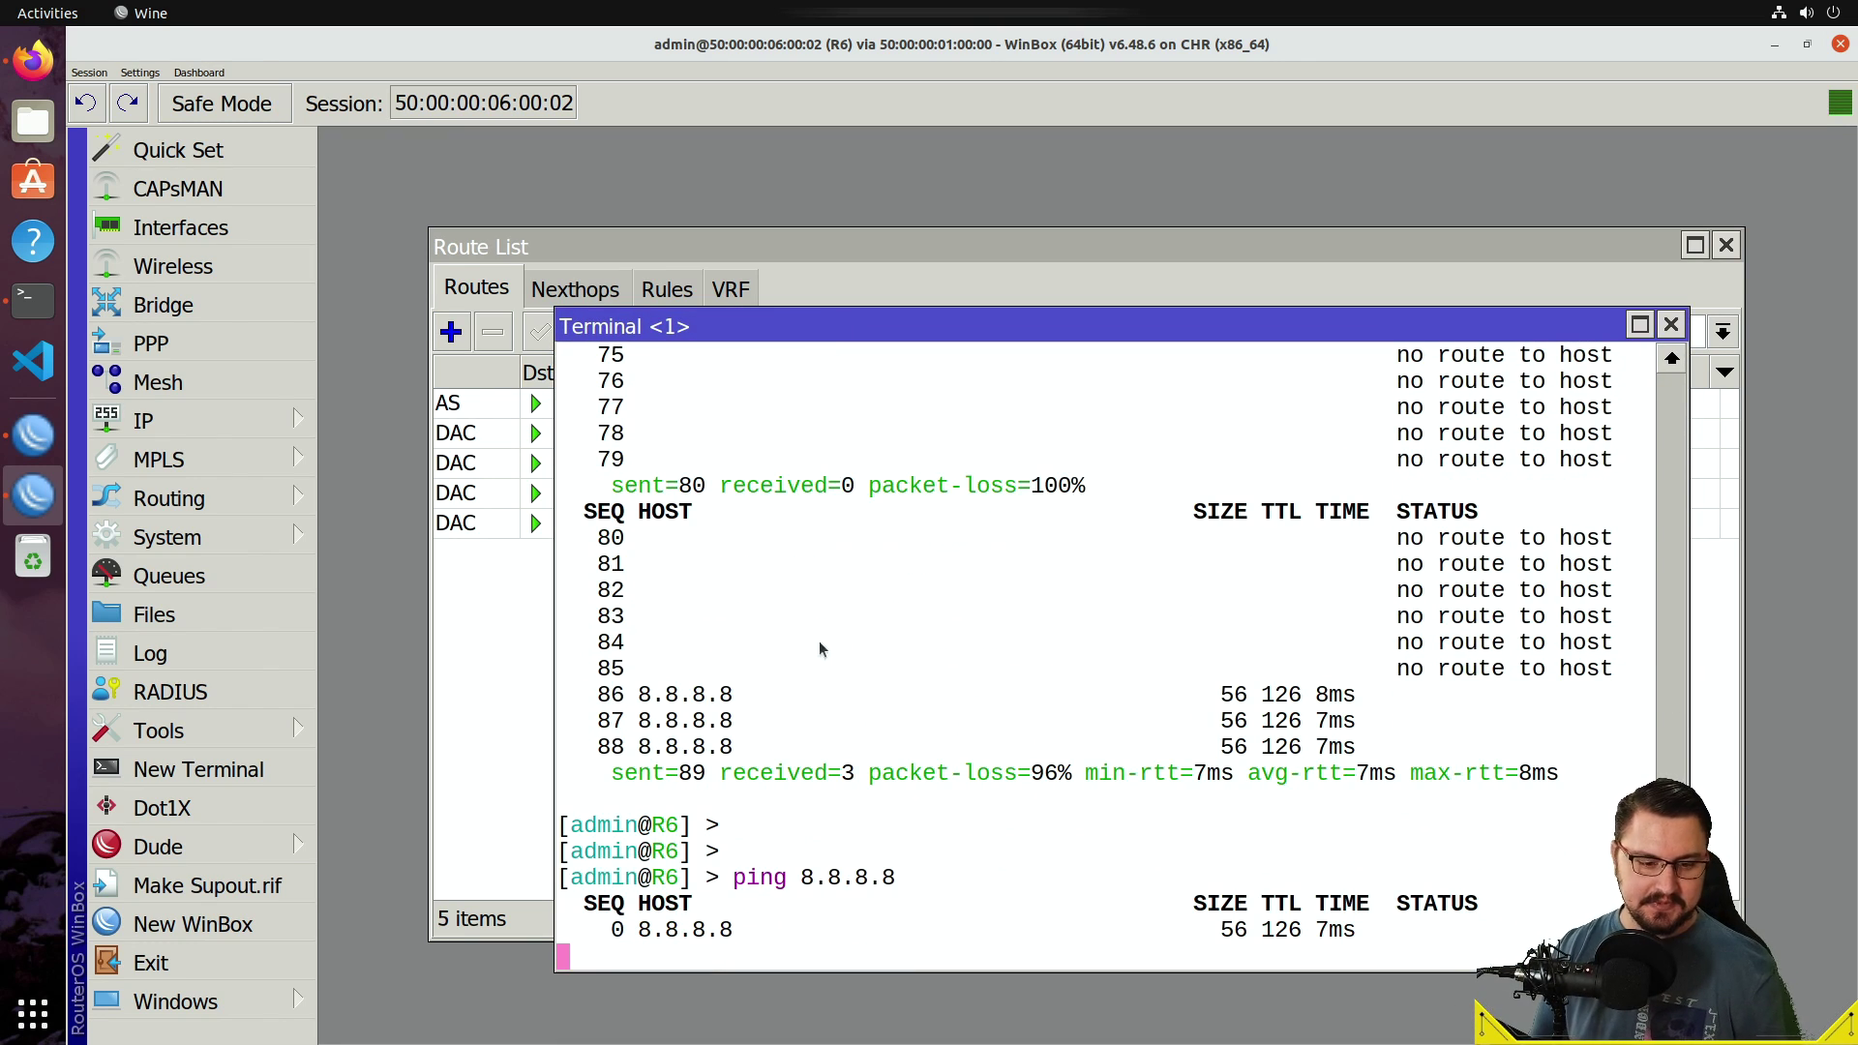
pyautogui.hotkey('ctrl', 'c')
pyautogui.click(1671, 324)
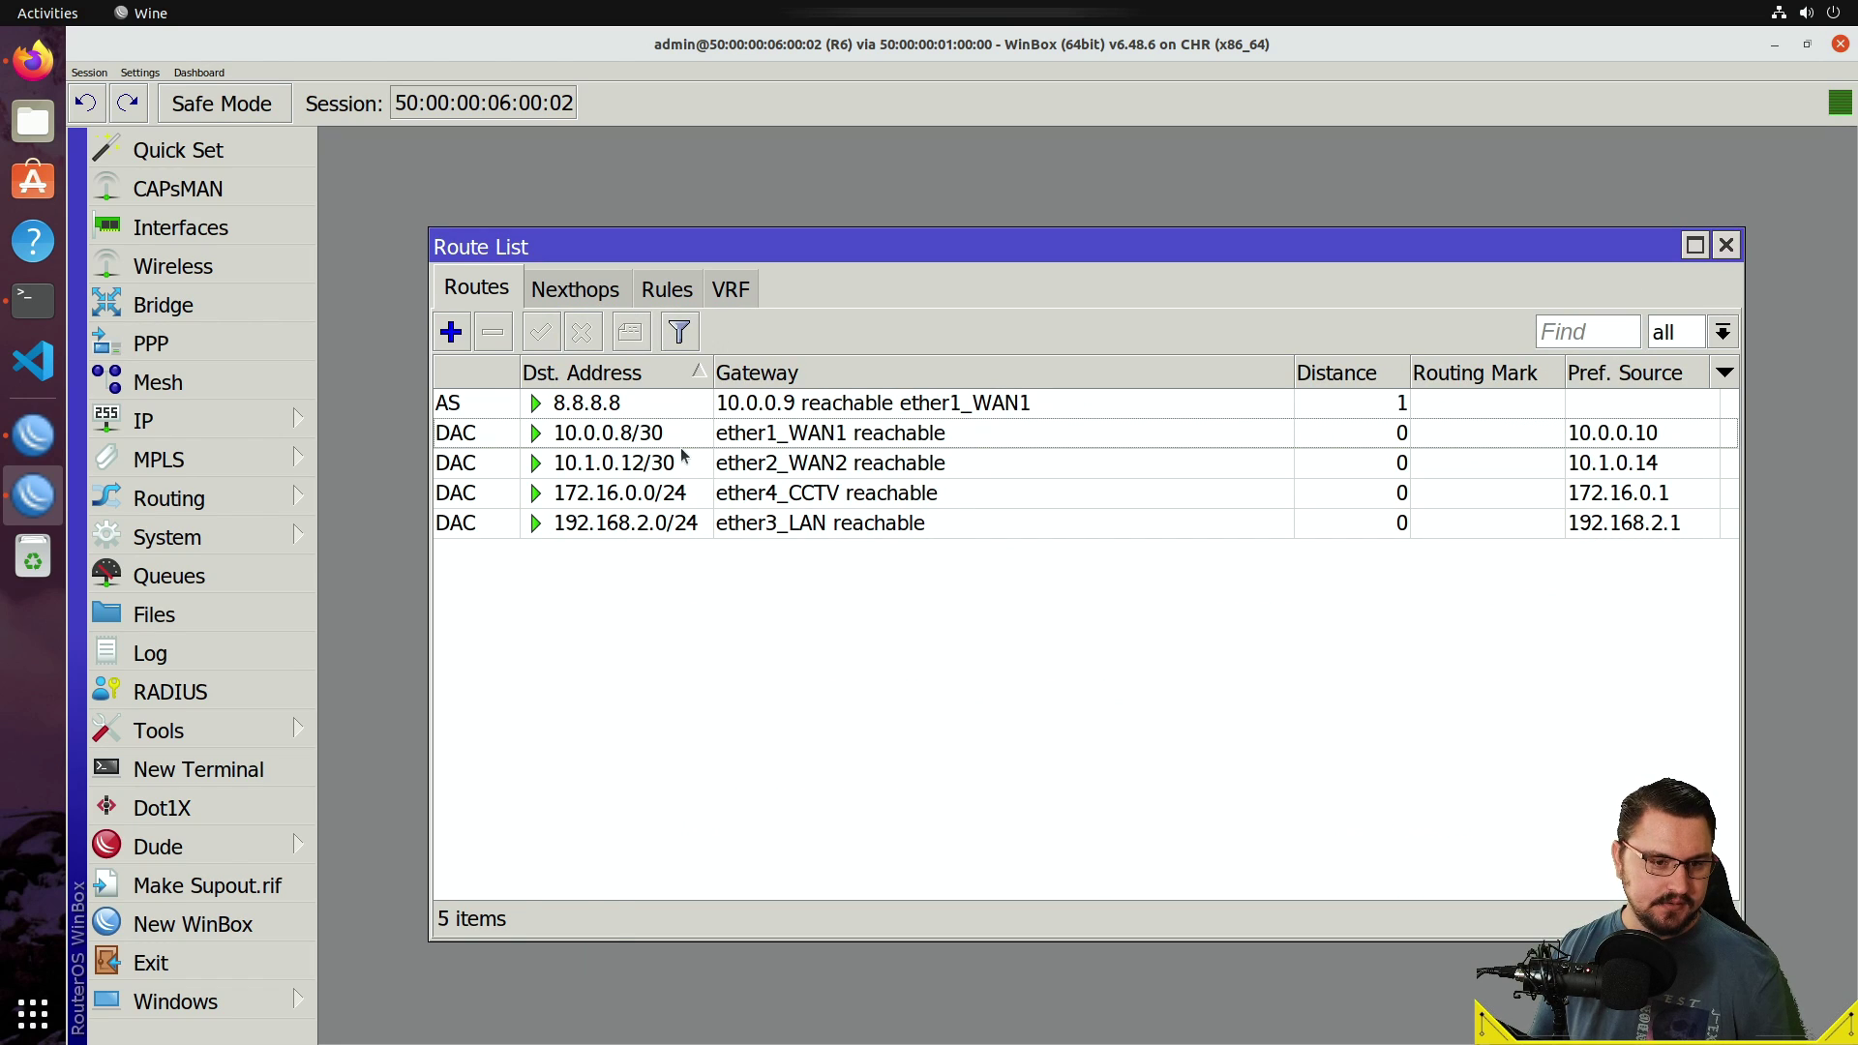
# Add a static route to 1.1.1.1 via gateway 10.1.0.13, checking the WAN2 link in the EVE topology.
pyautogui.click(653, 408)
pyautogui.click(452, 333)
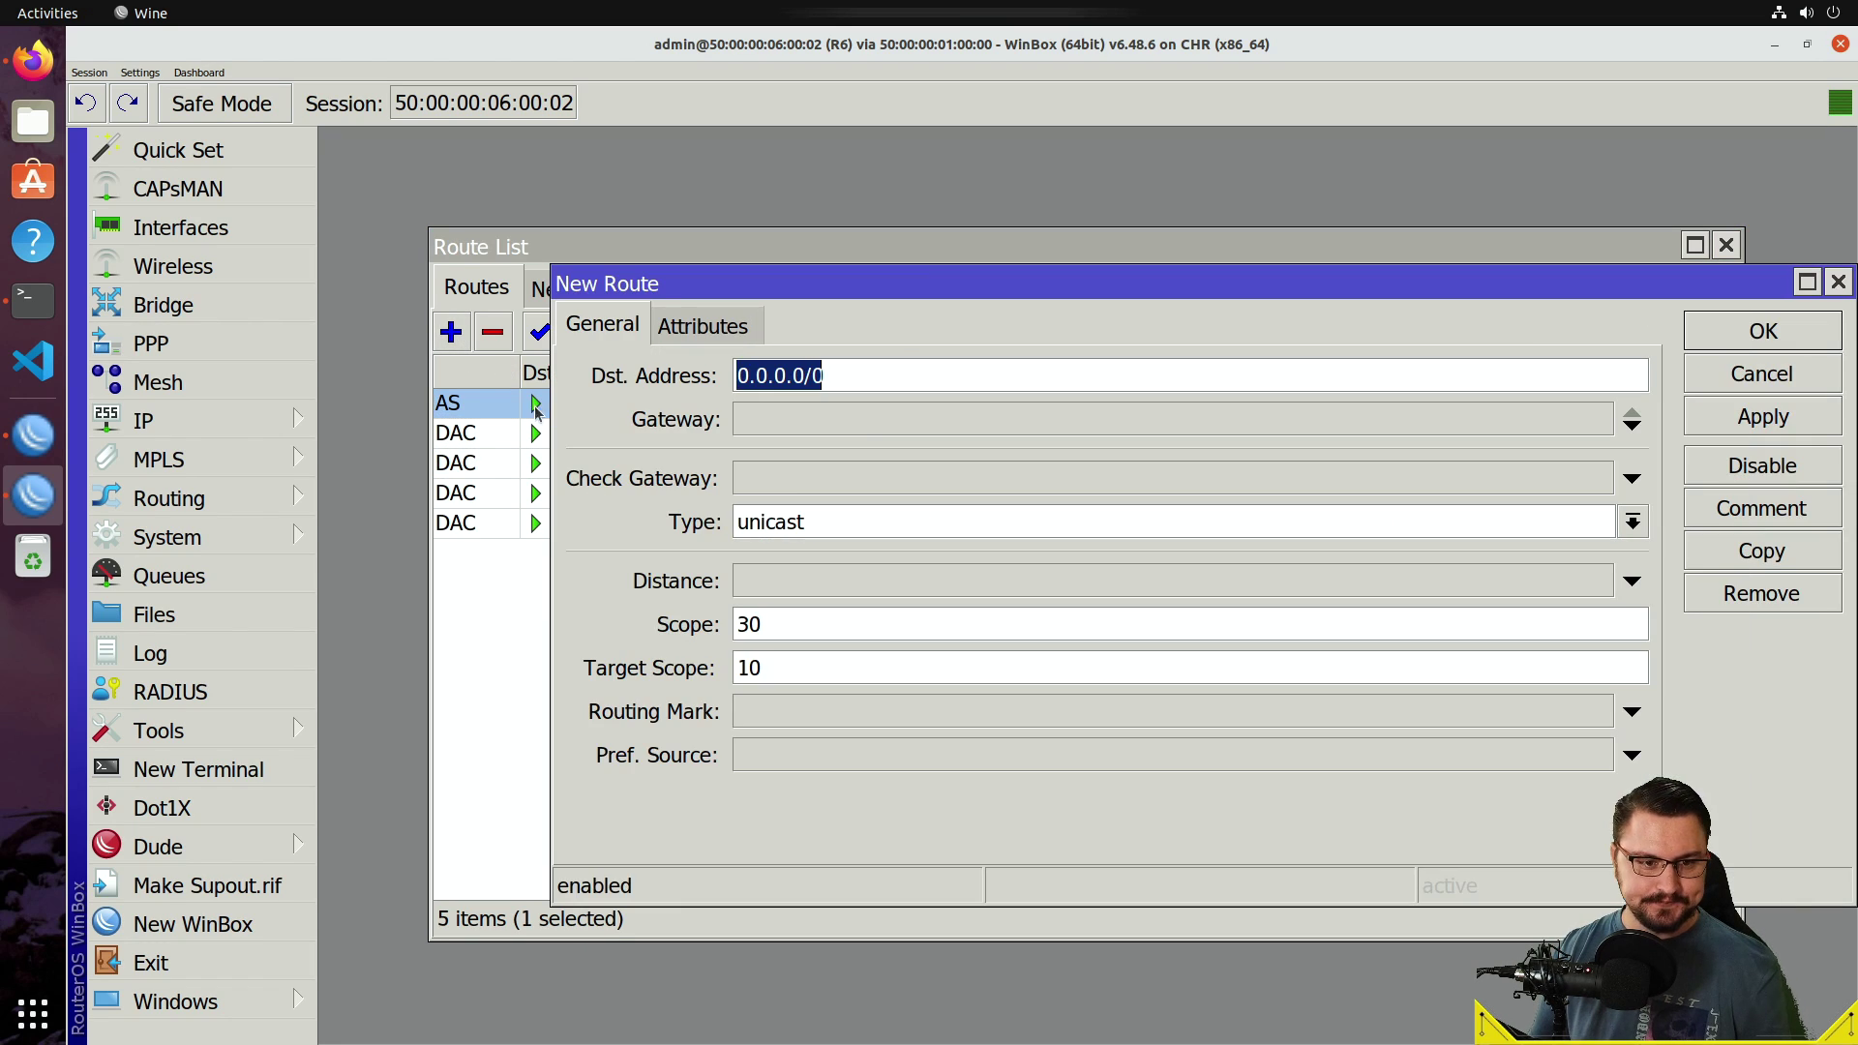
pyautogui.write('1.1.1.1')
pyautogui.click(907, 424)
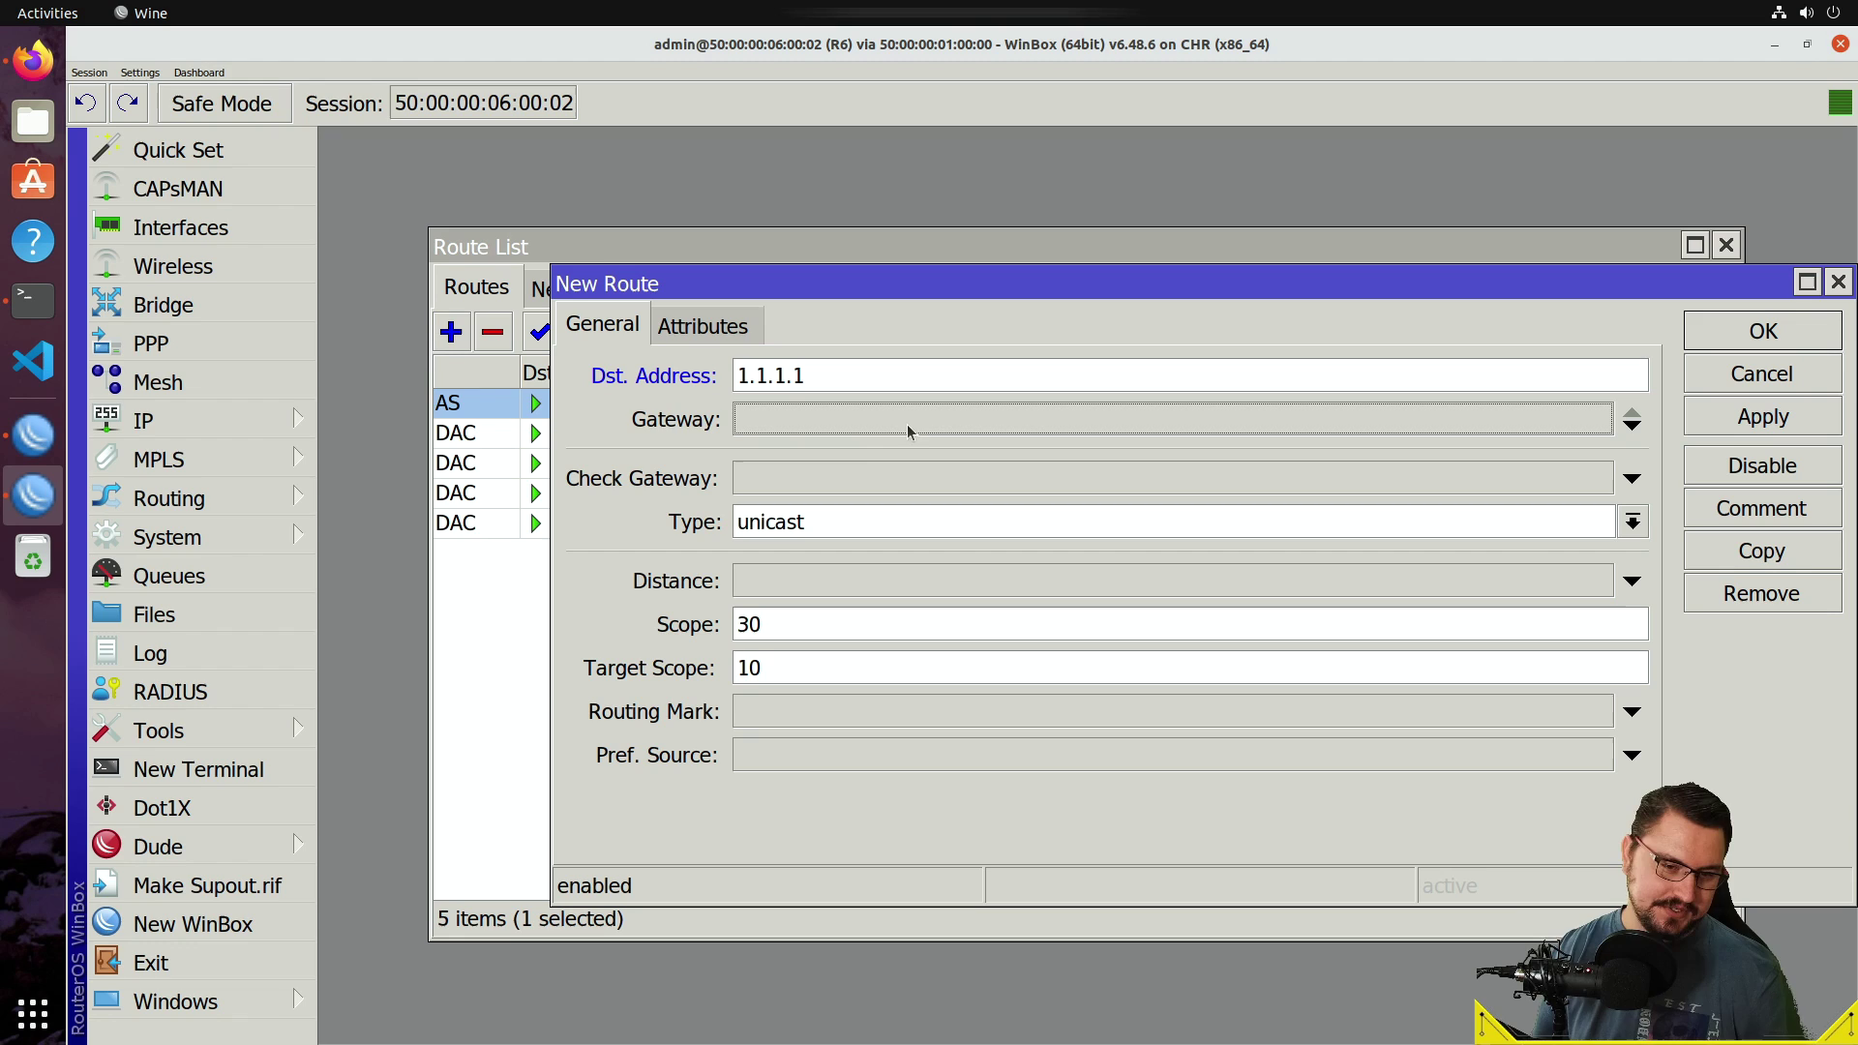
pyautogui.click(843, 424)
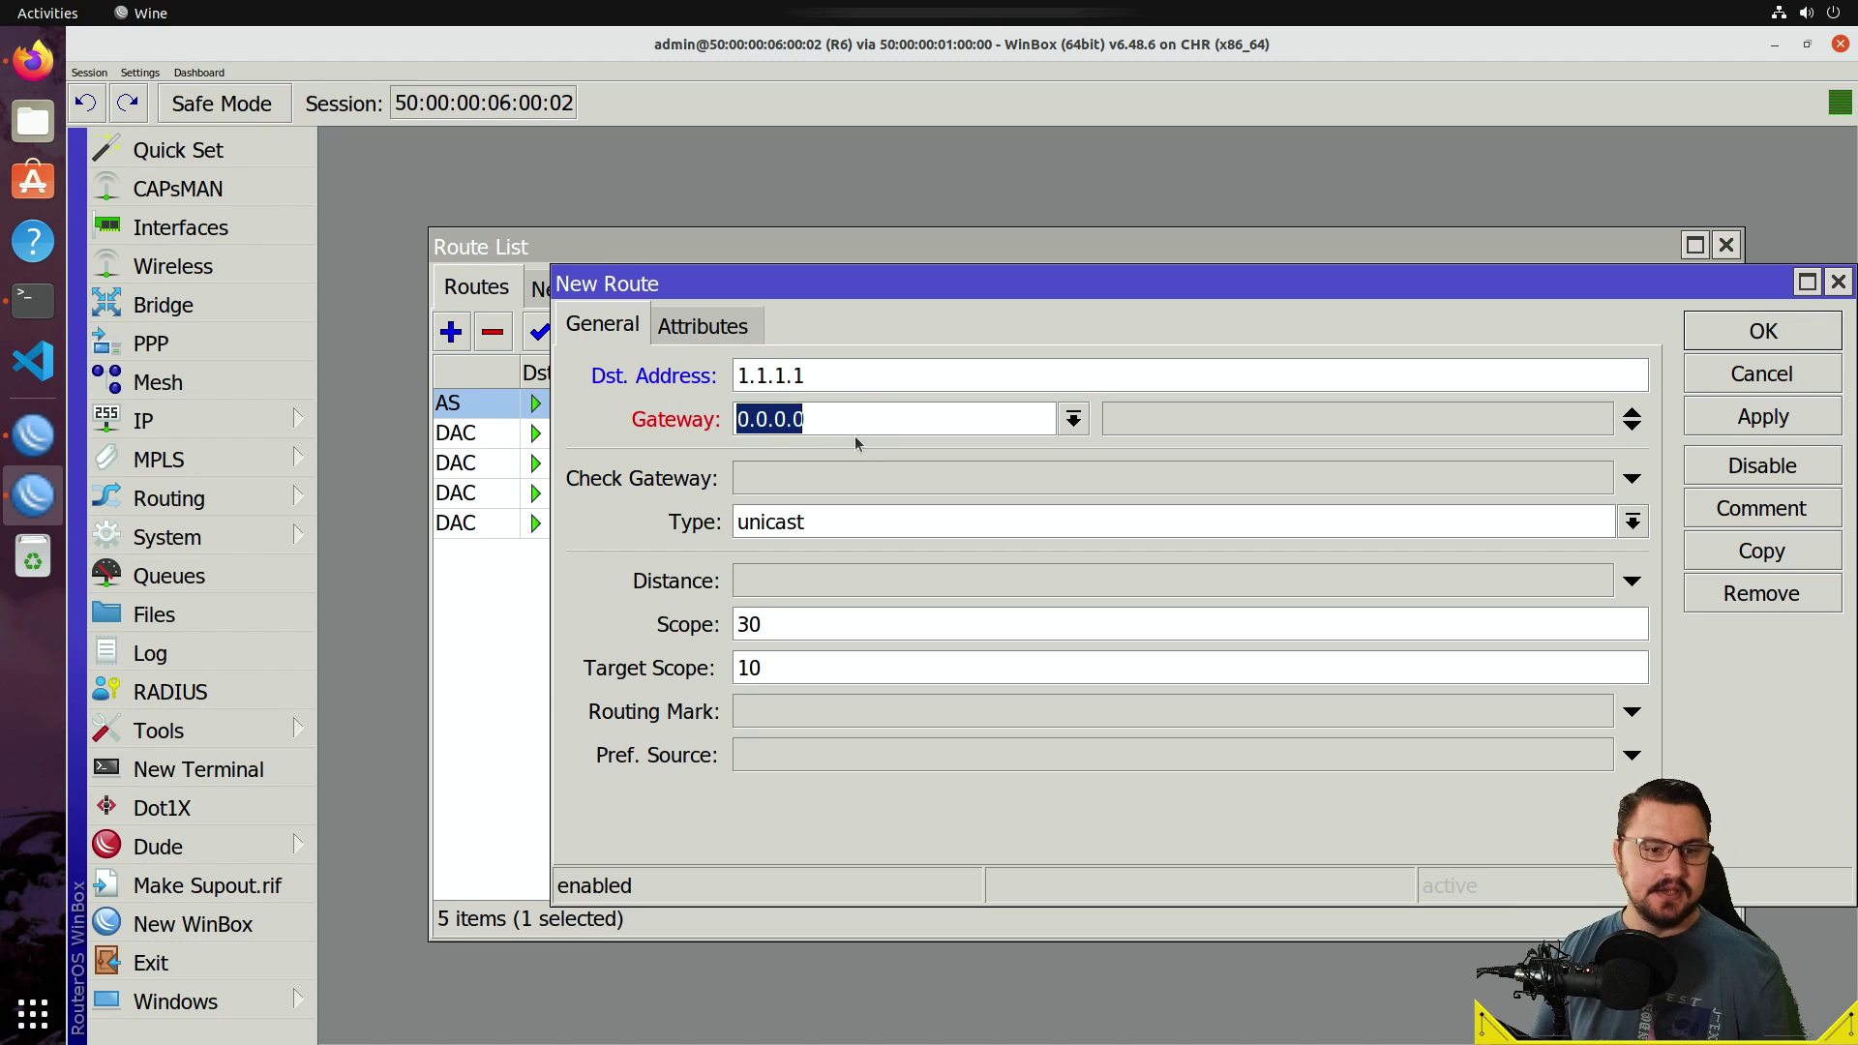
pyautogui.write('10.1')
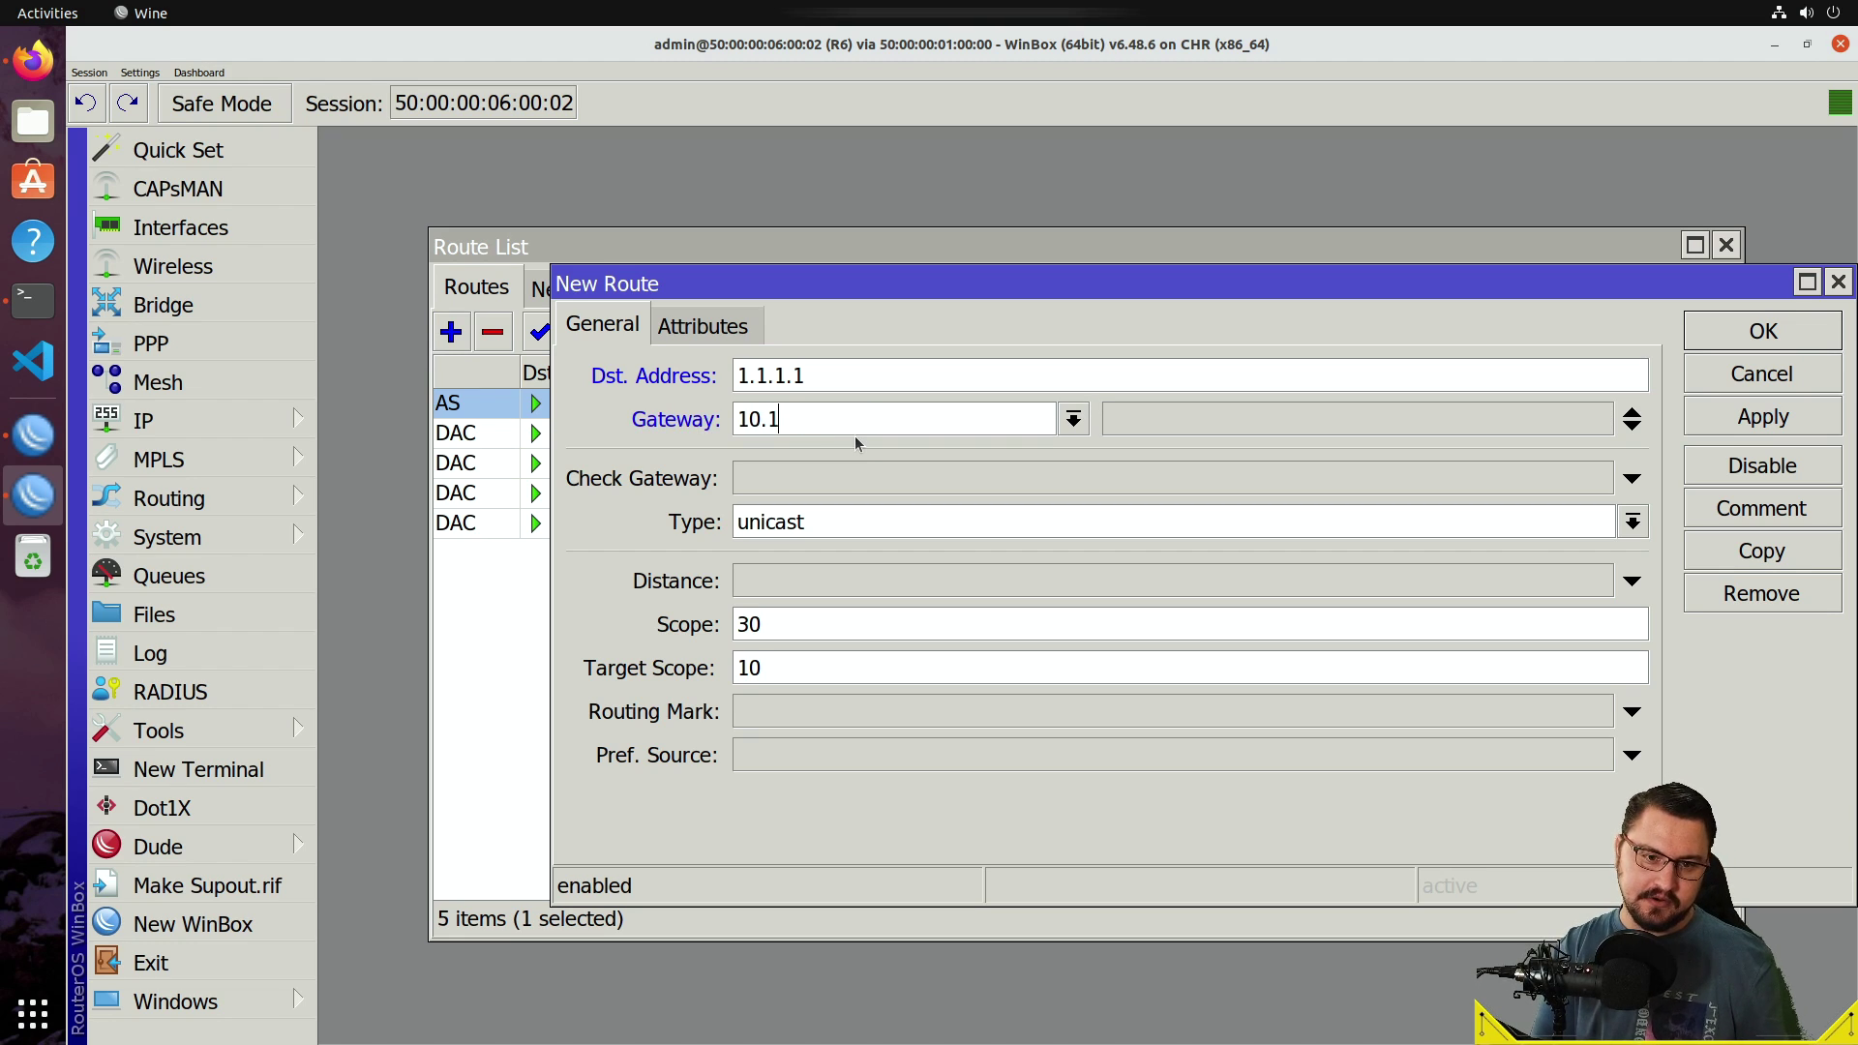
pyautogui.write('.0.12/3')
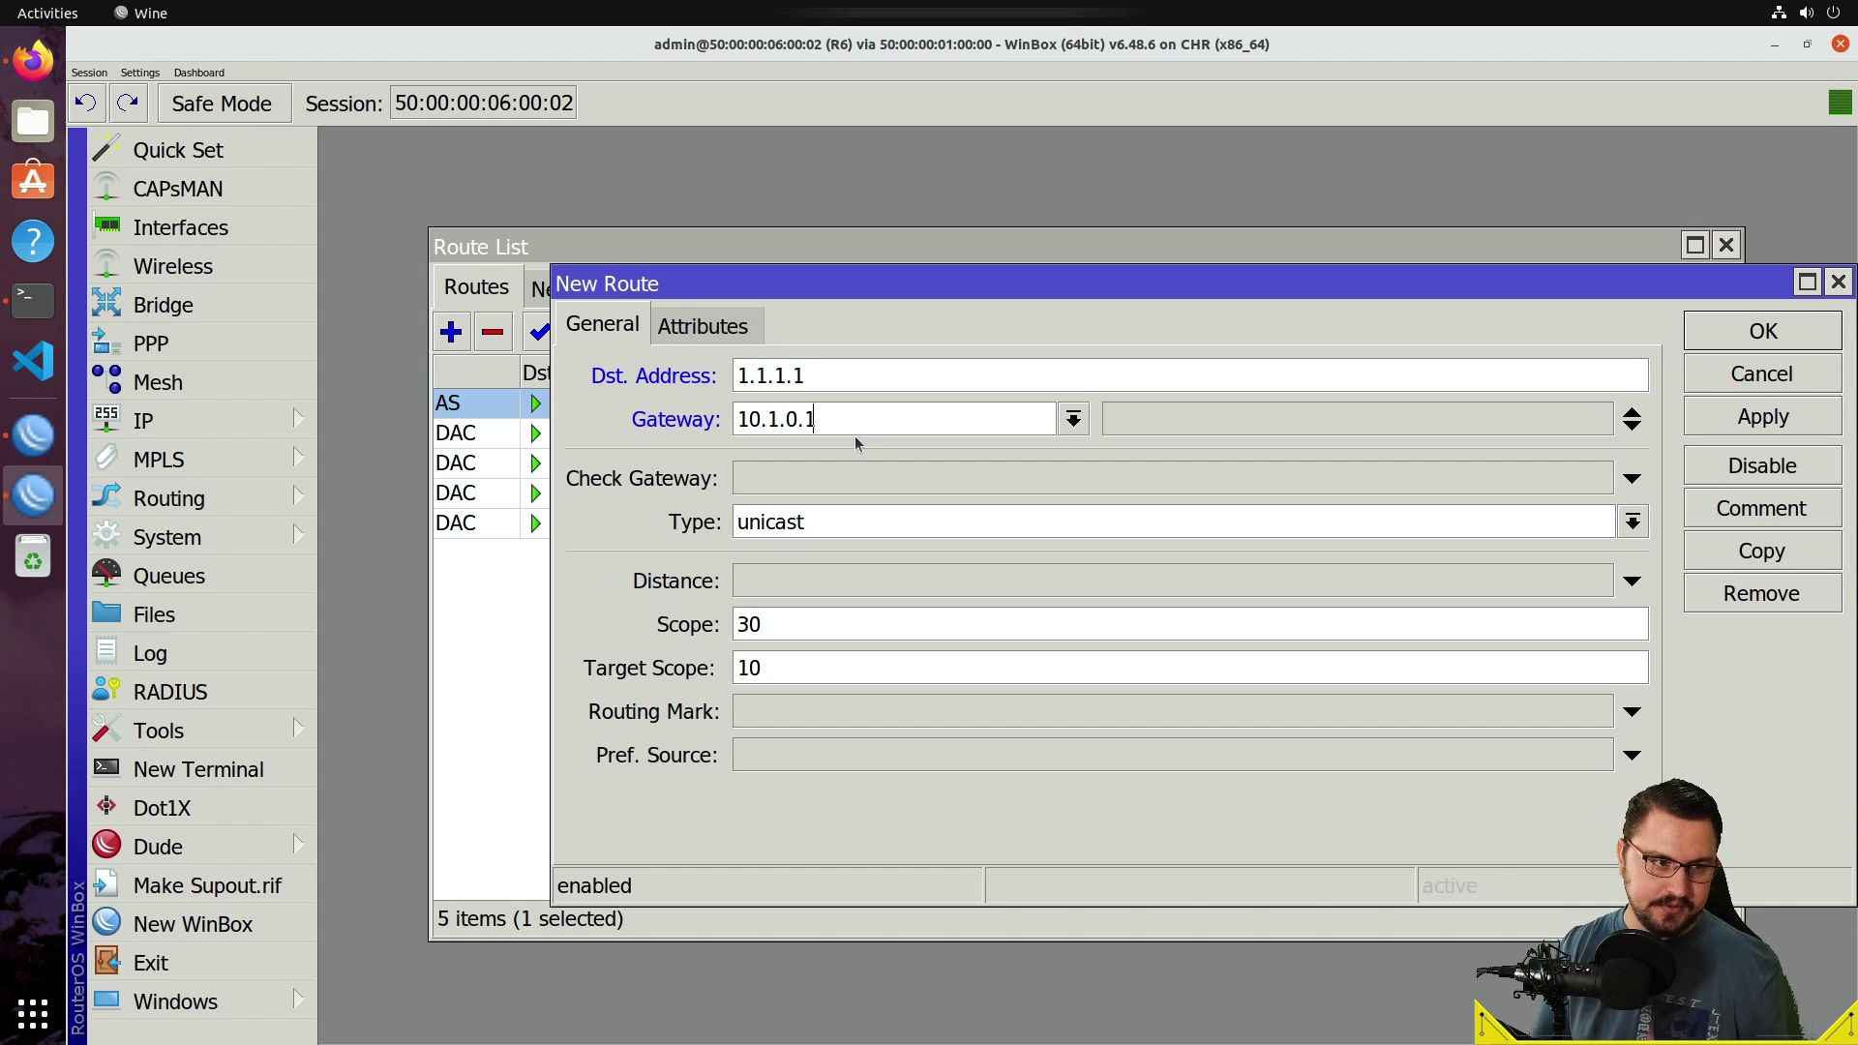
pyautogui.click(5, 78)
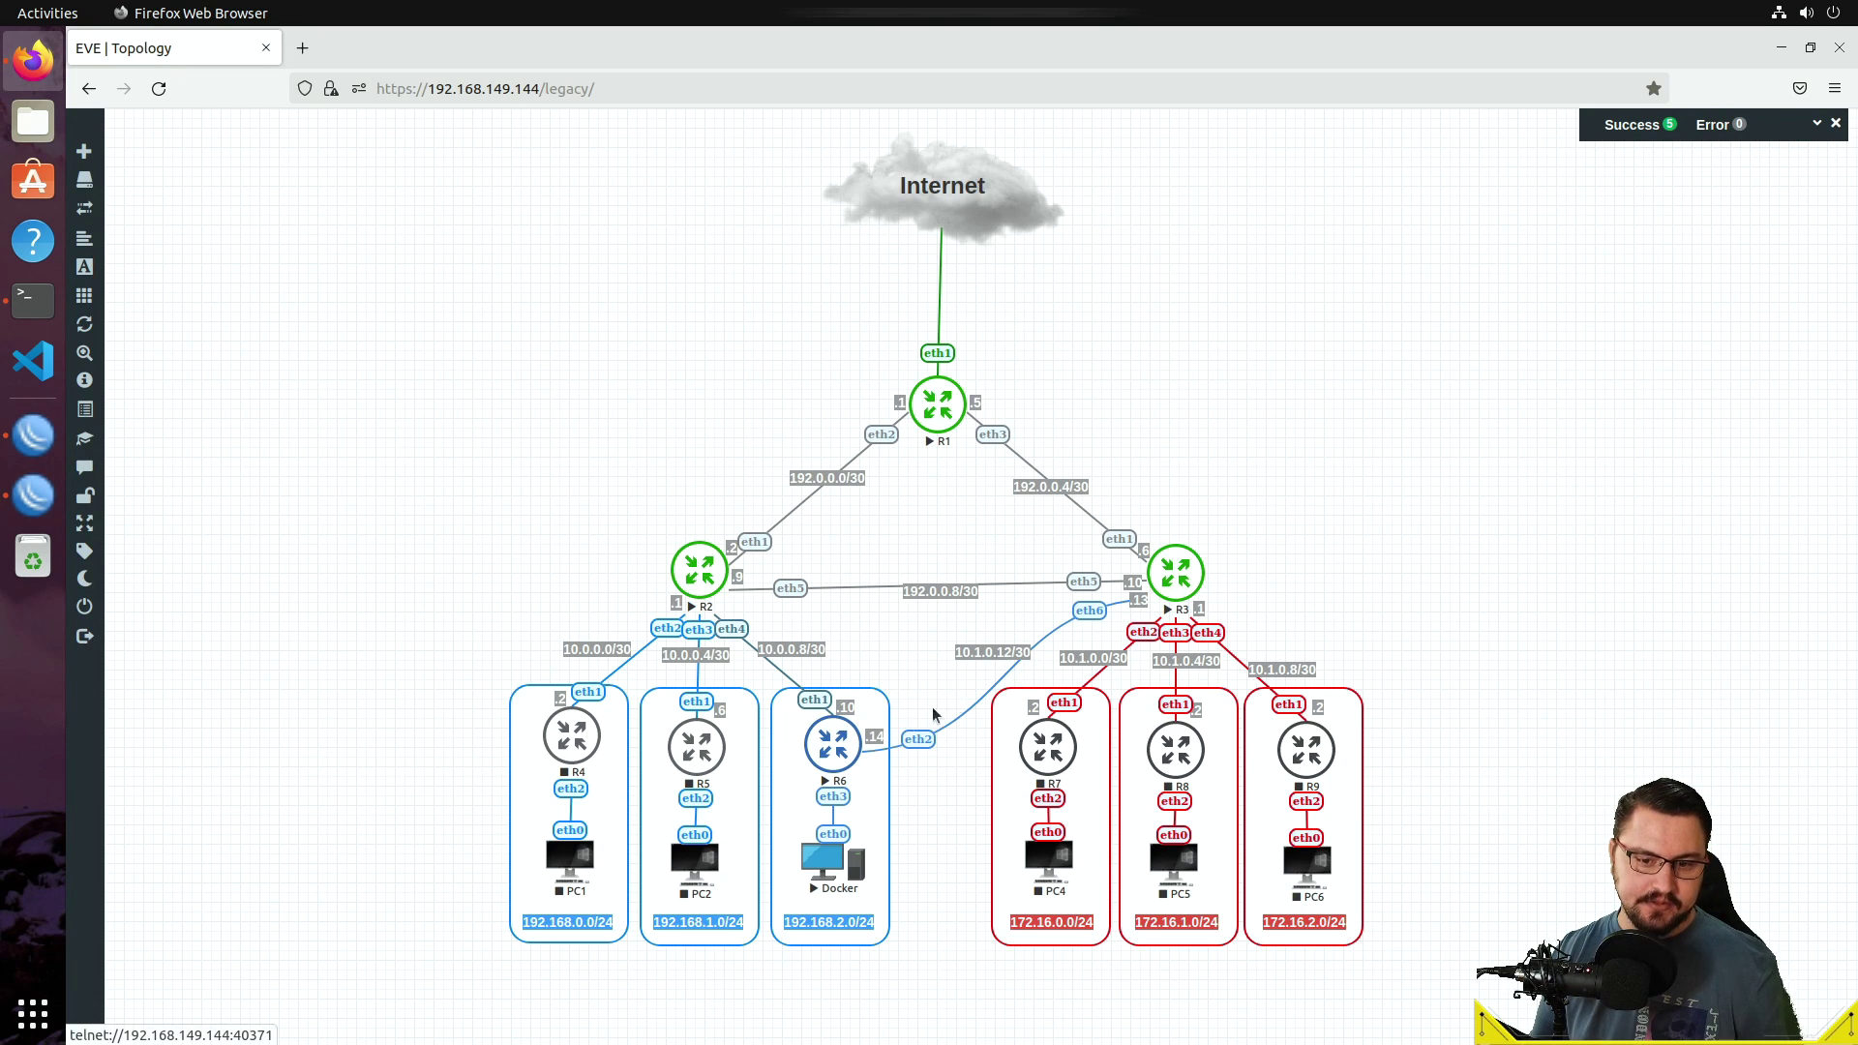
pyautogui.click(32, 494)
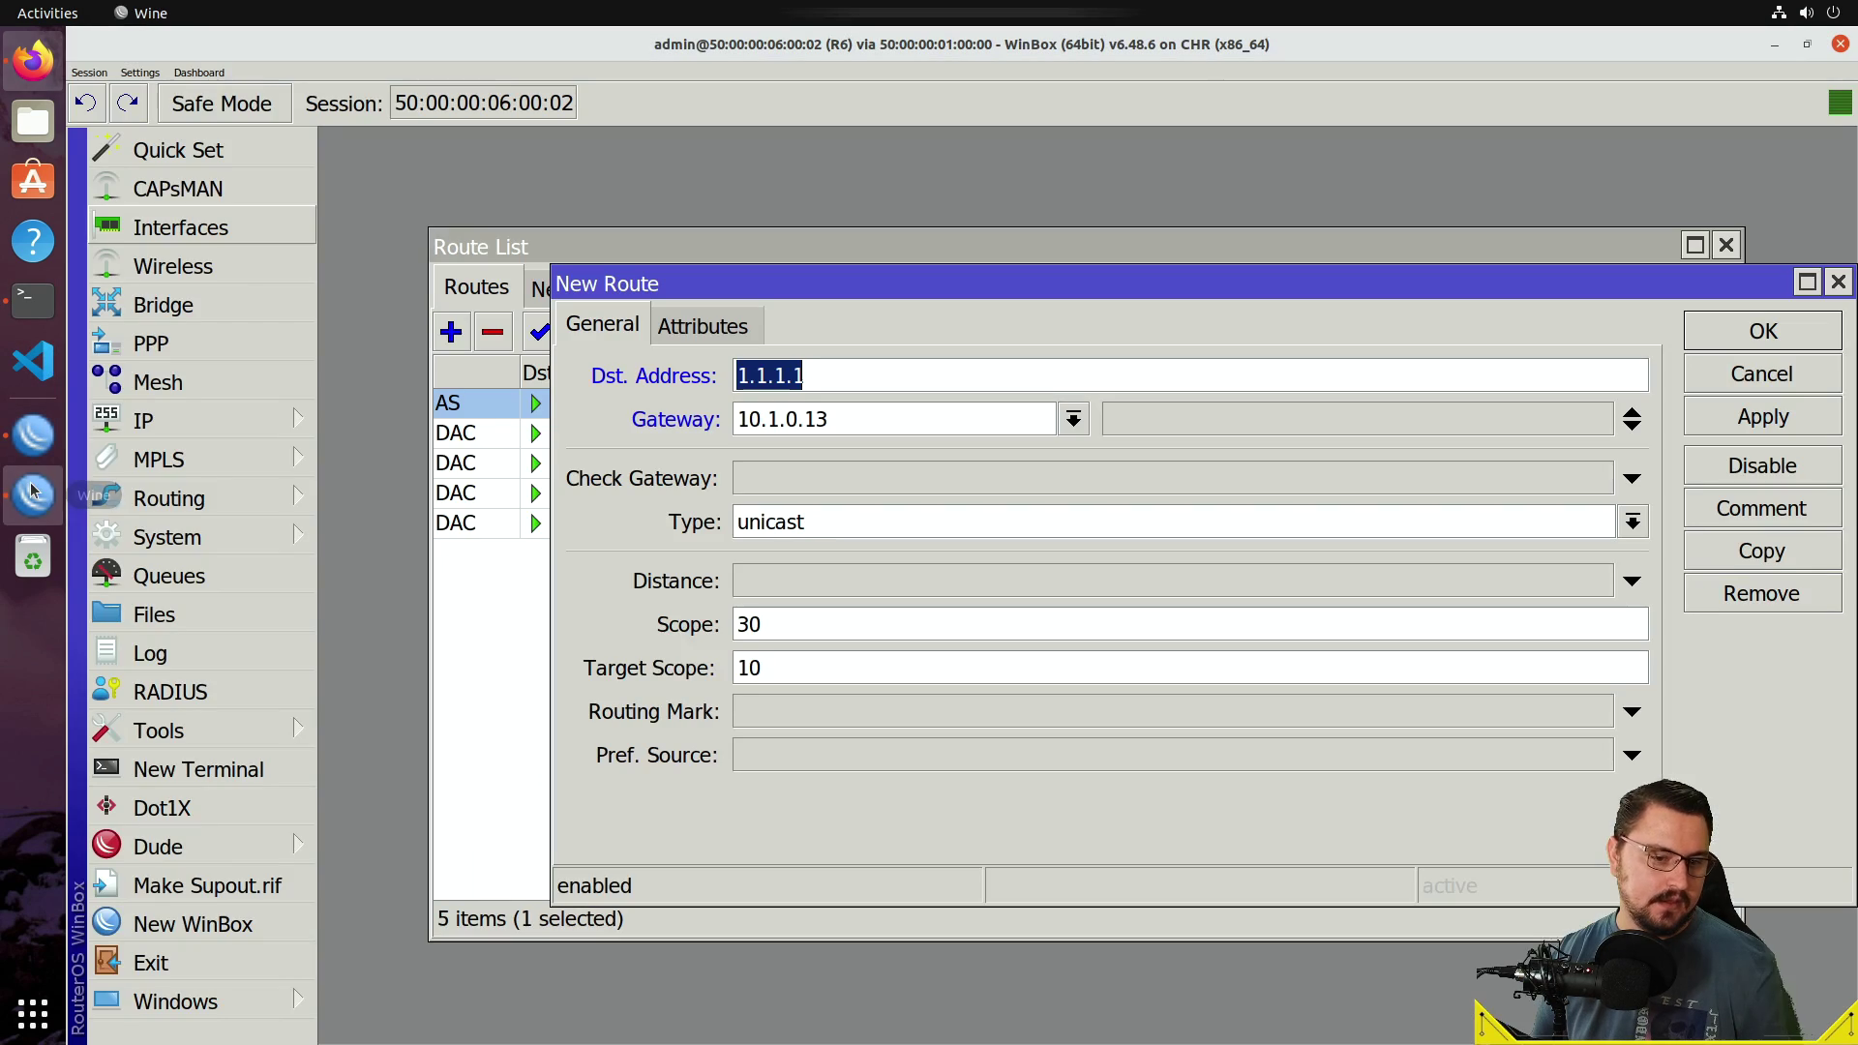
pyautogui.click(1761, 414)
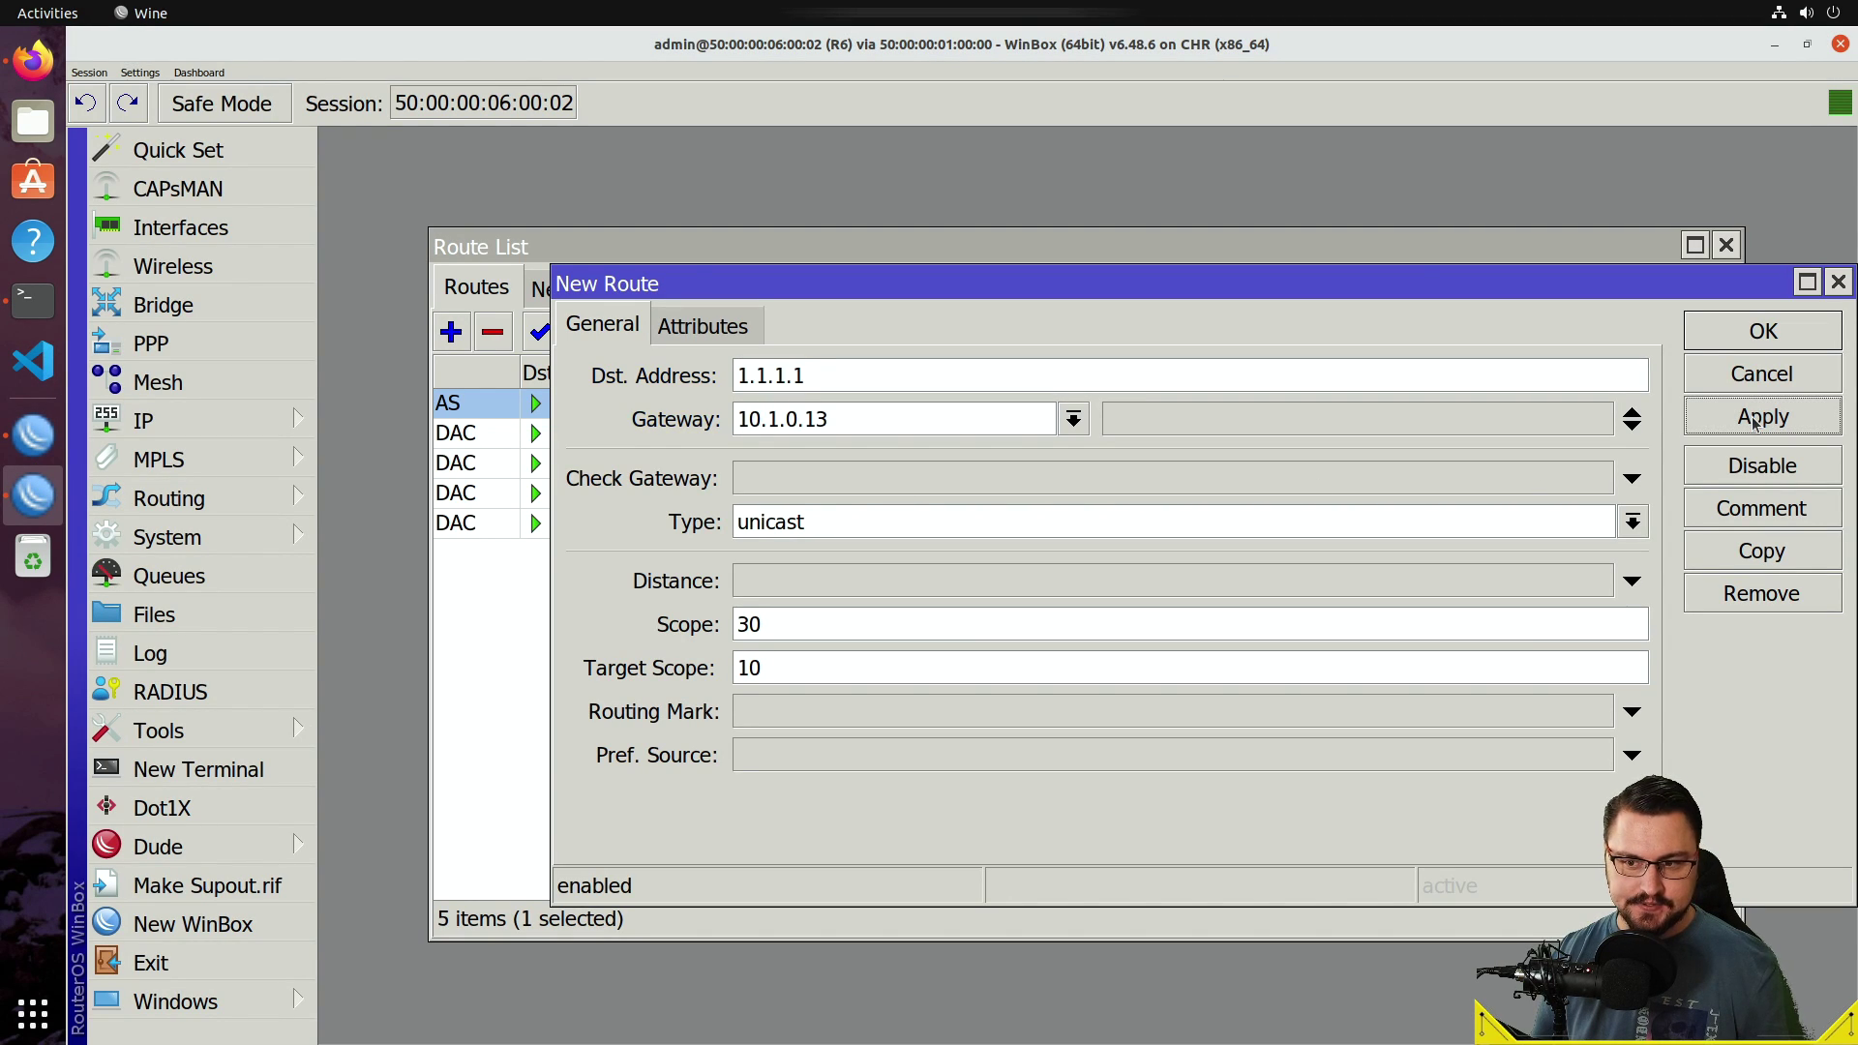
pyautogui.click(1748, 348)
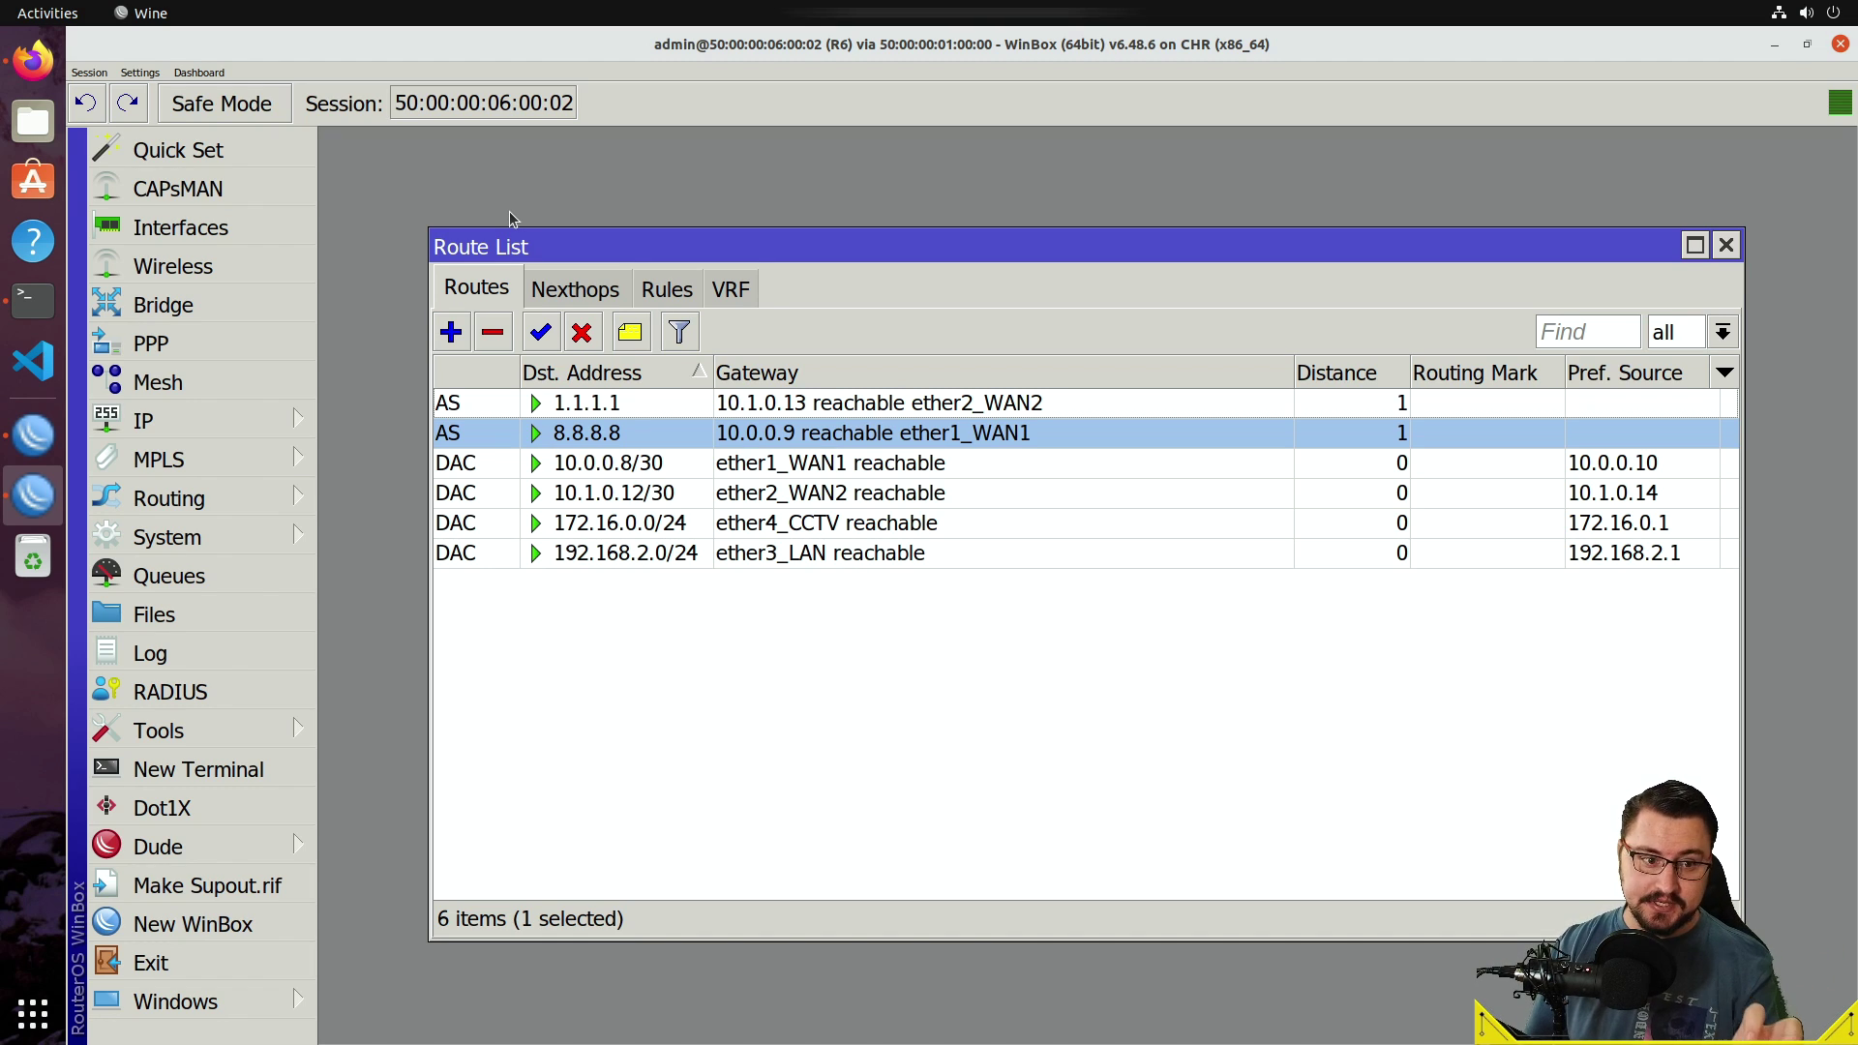
# Add a default route 0.0.0.0/0 that uses 8.8.8.8 as its gateway.
pyautogui.click(578, 399)
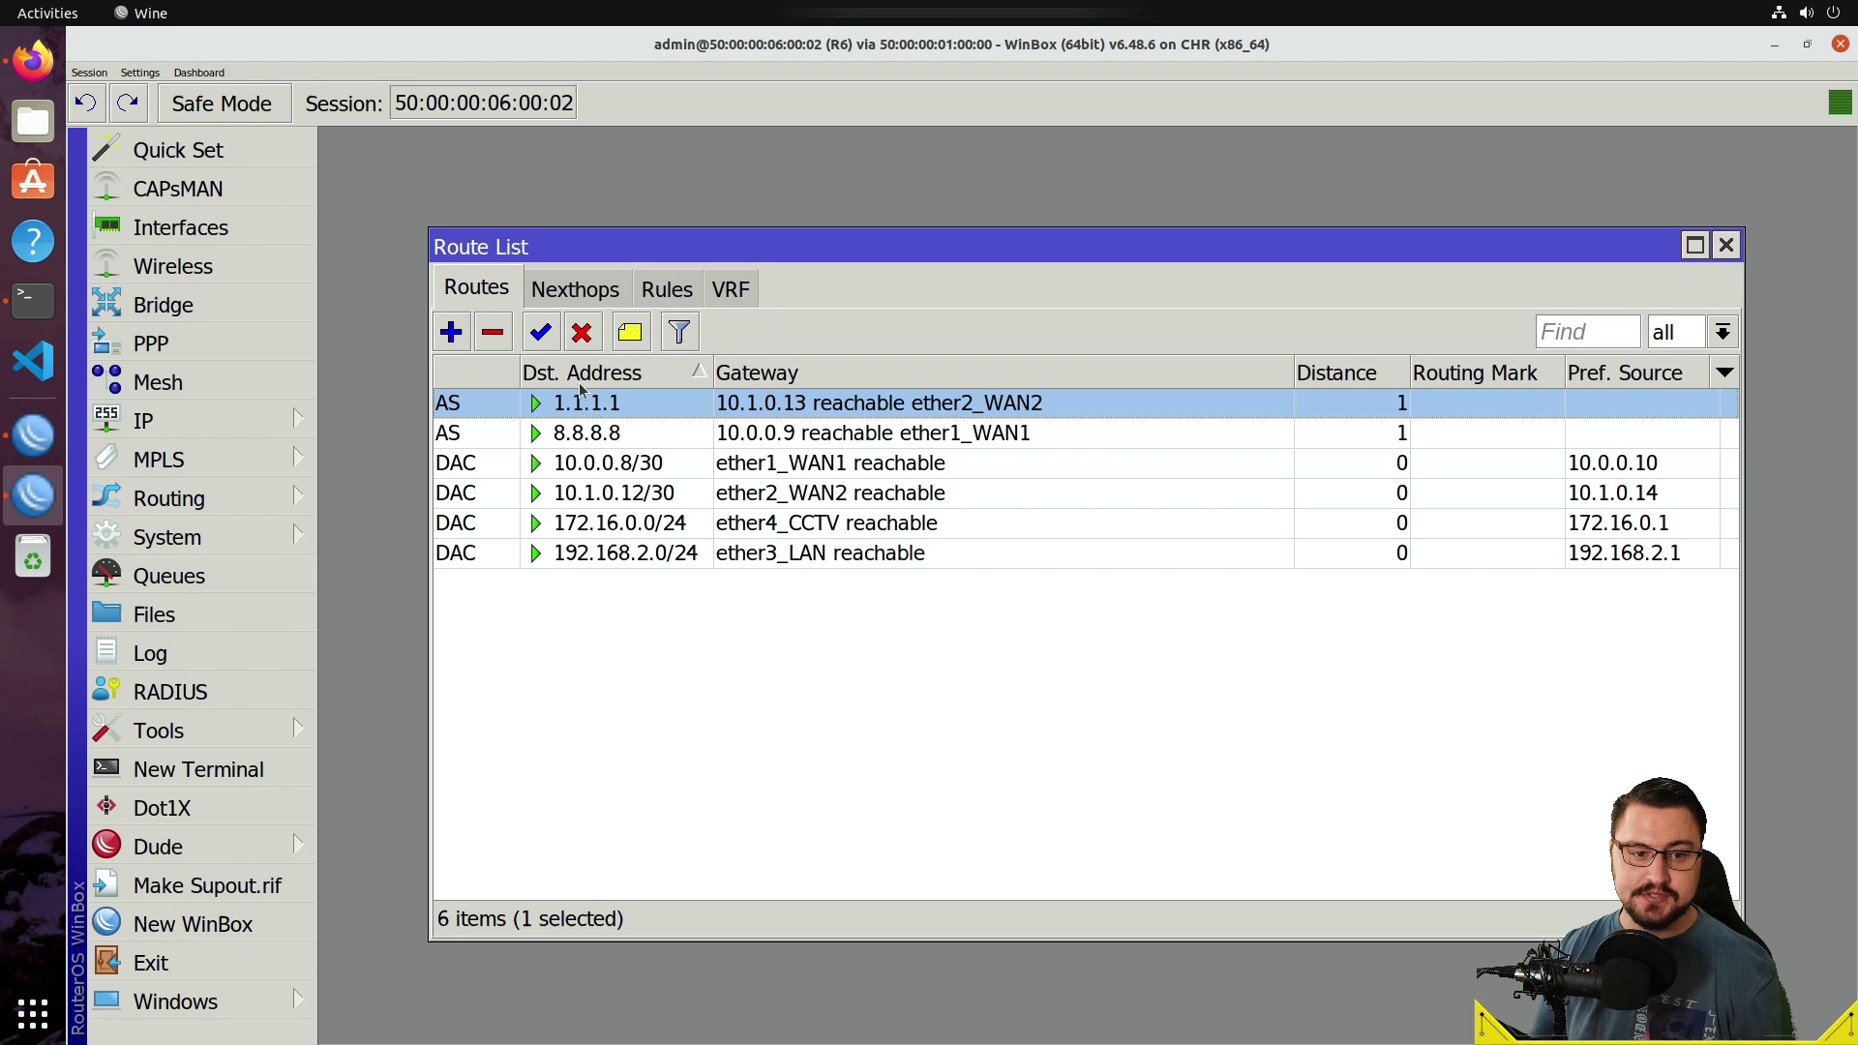
pyautogui.click(569, 432)
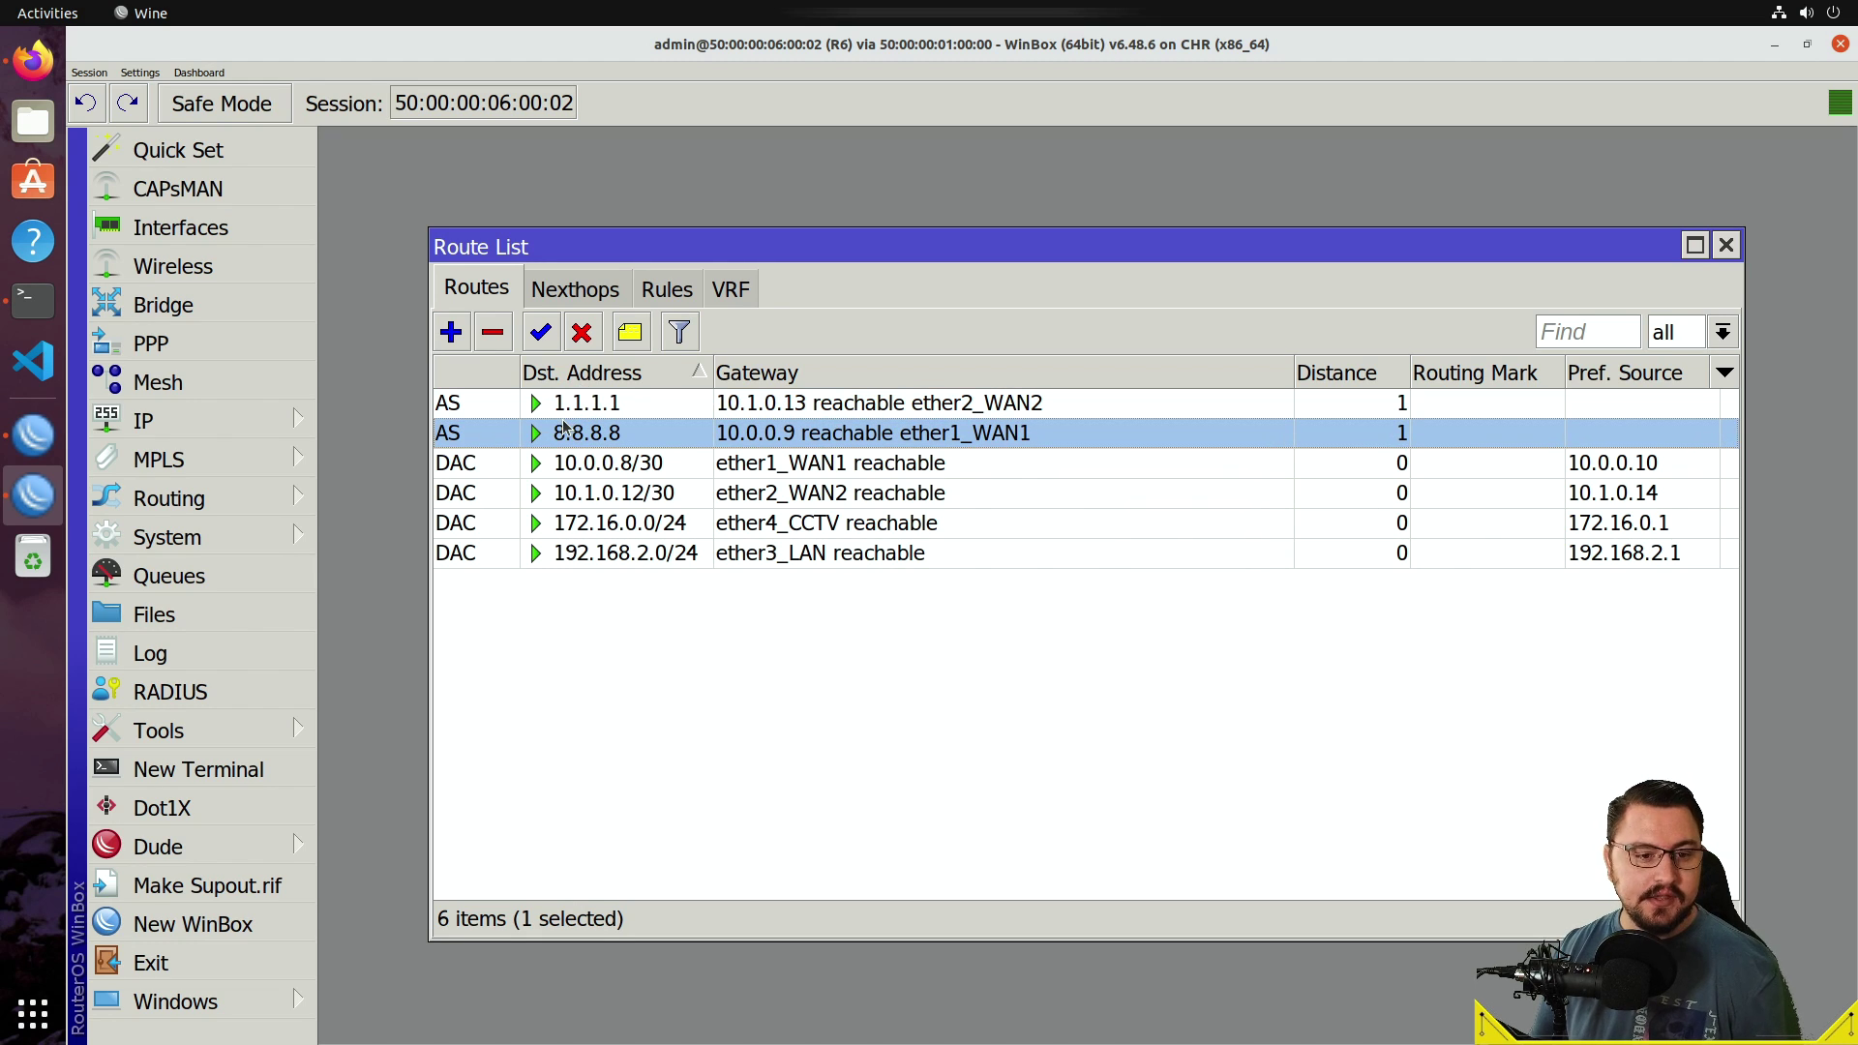
pyautogui.click(563, 413)
pyautogui.click(455, 339)
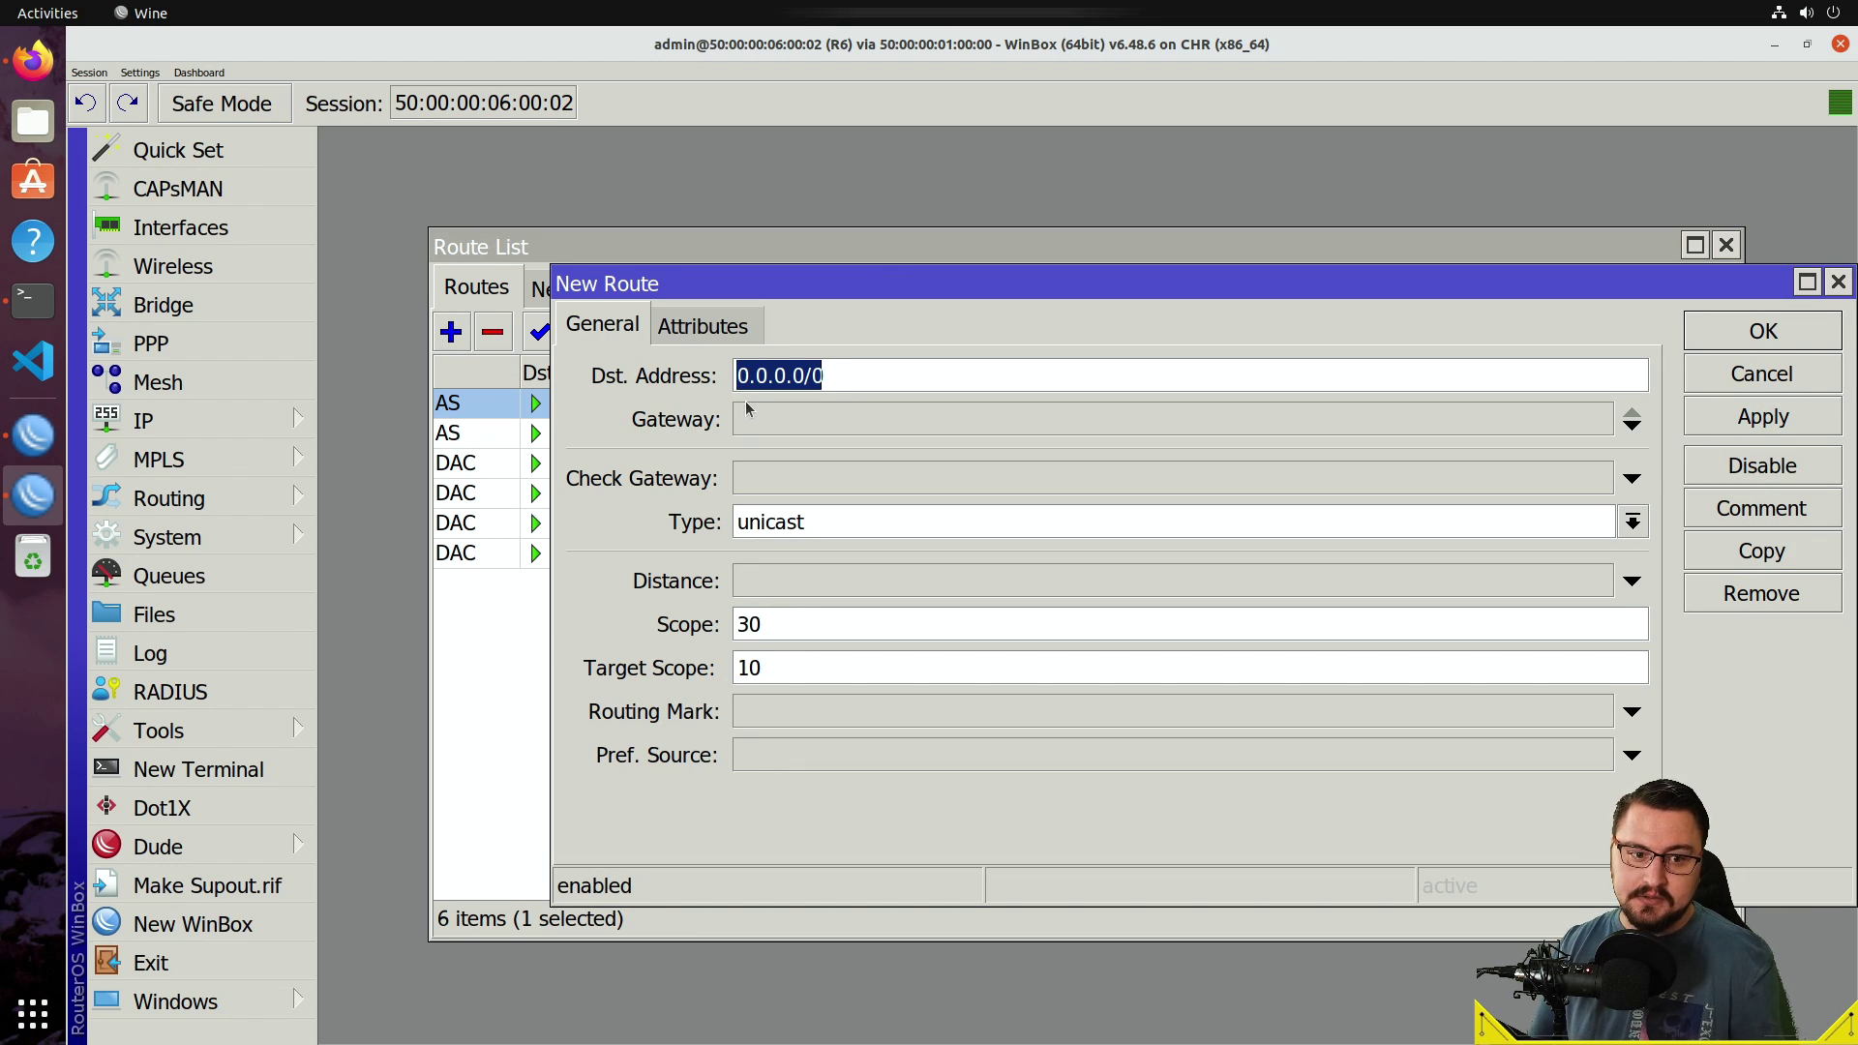
pyautogui.moveTo(809, 295); pyautogui.dragTo(730, 522)
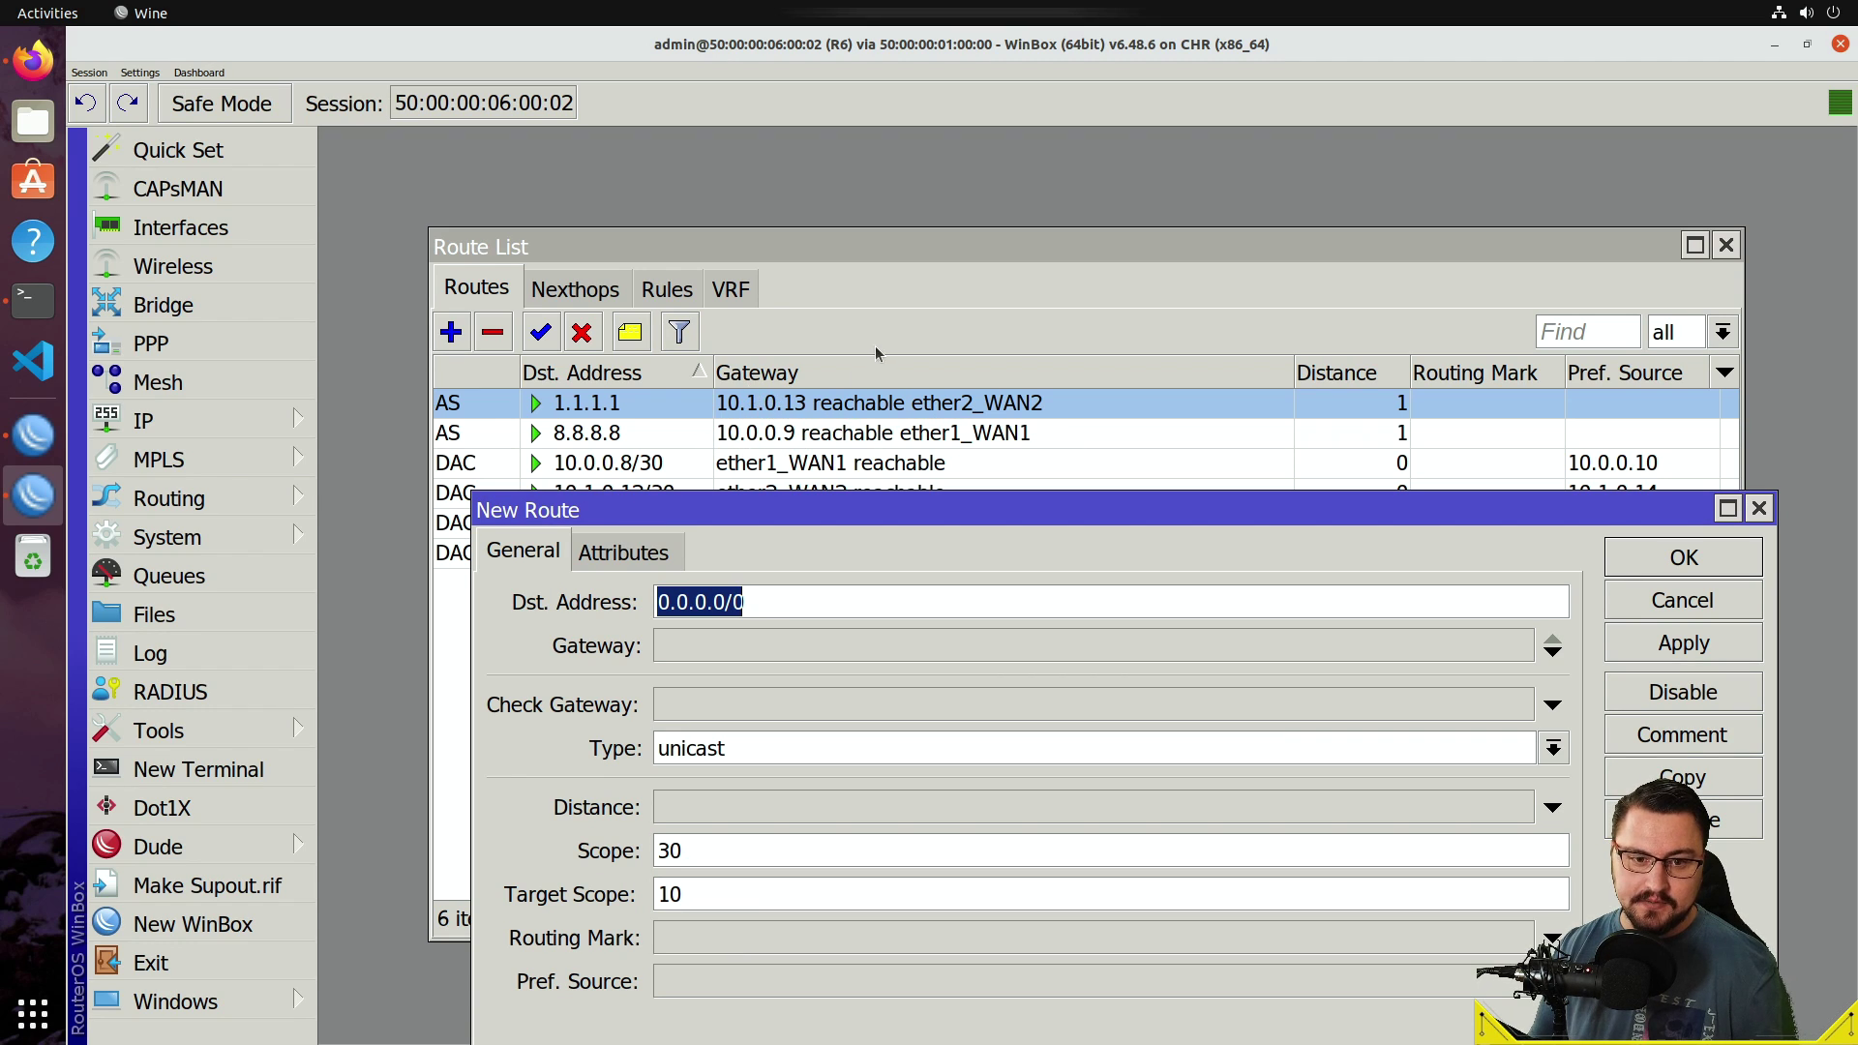
pyautogui.click(700, 639)
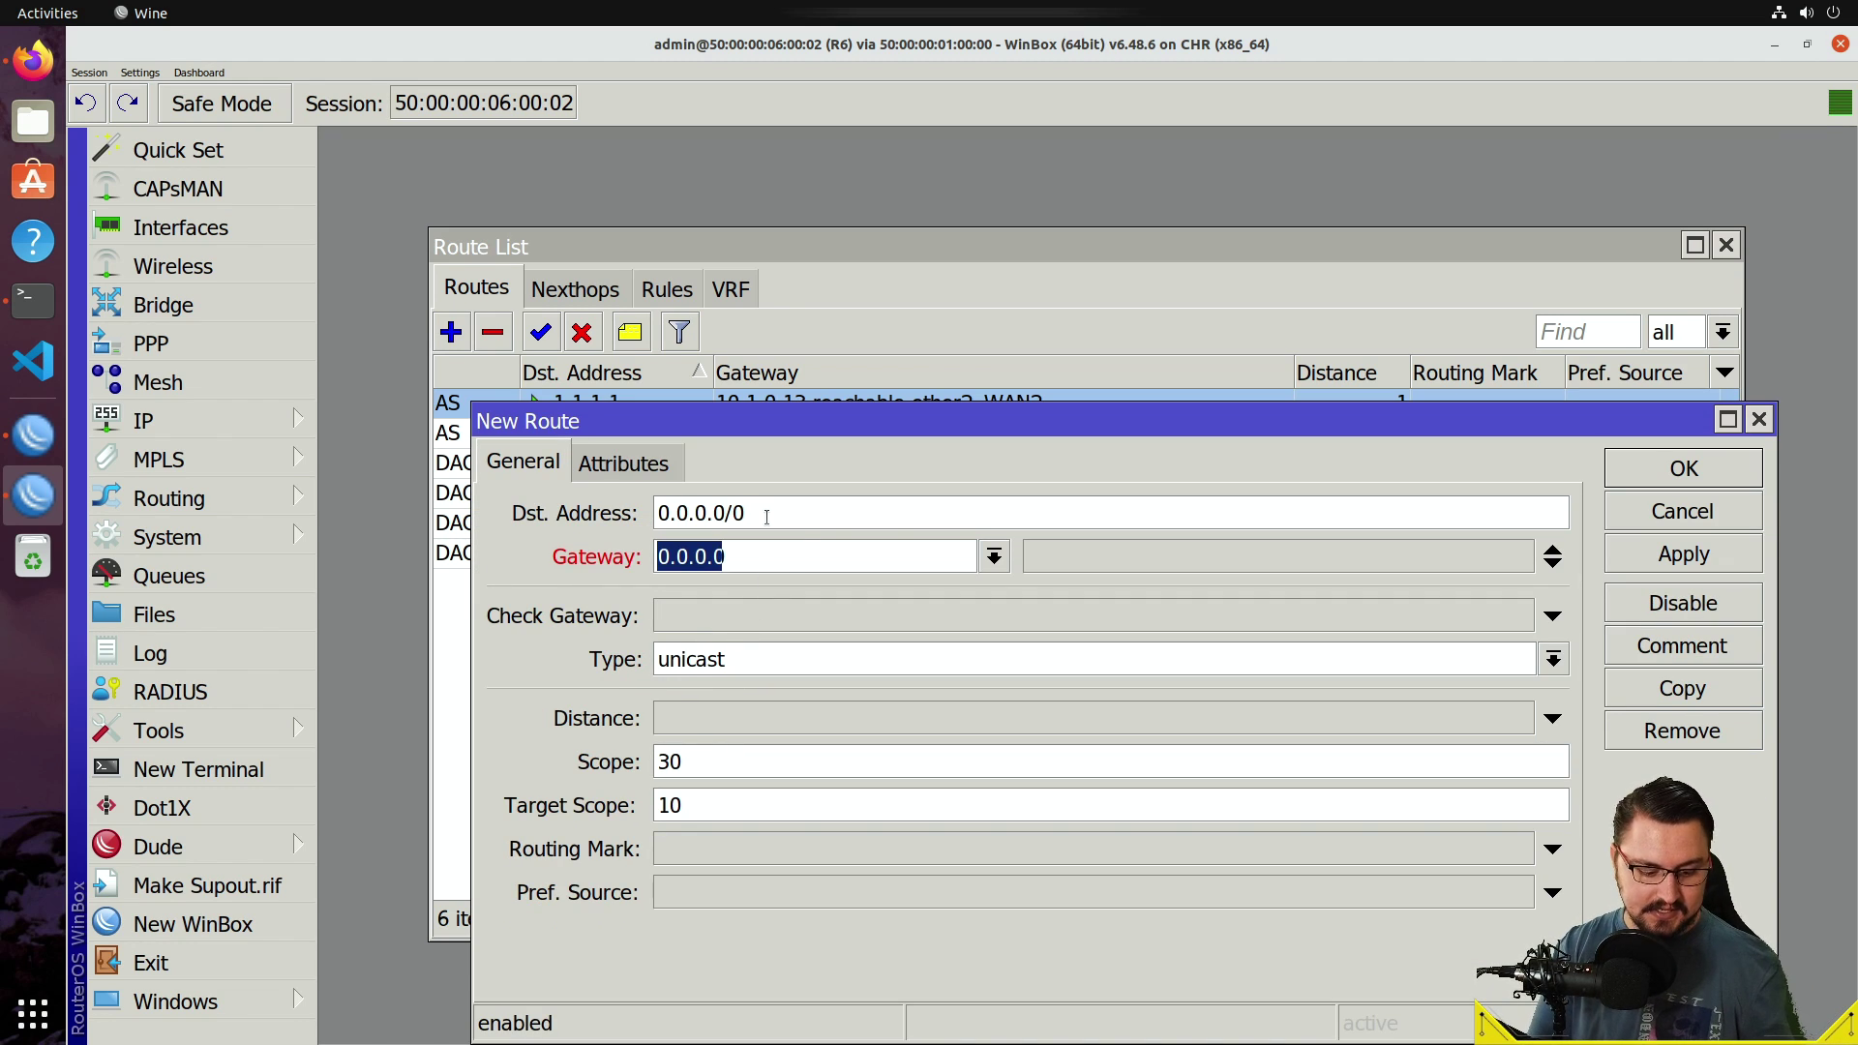
pyautogui.write('8.8.8.8')
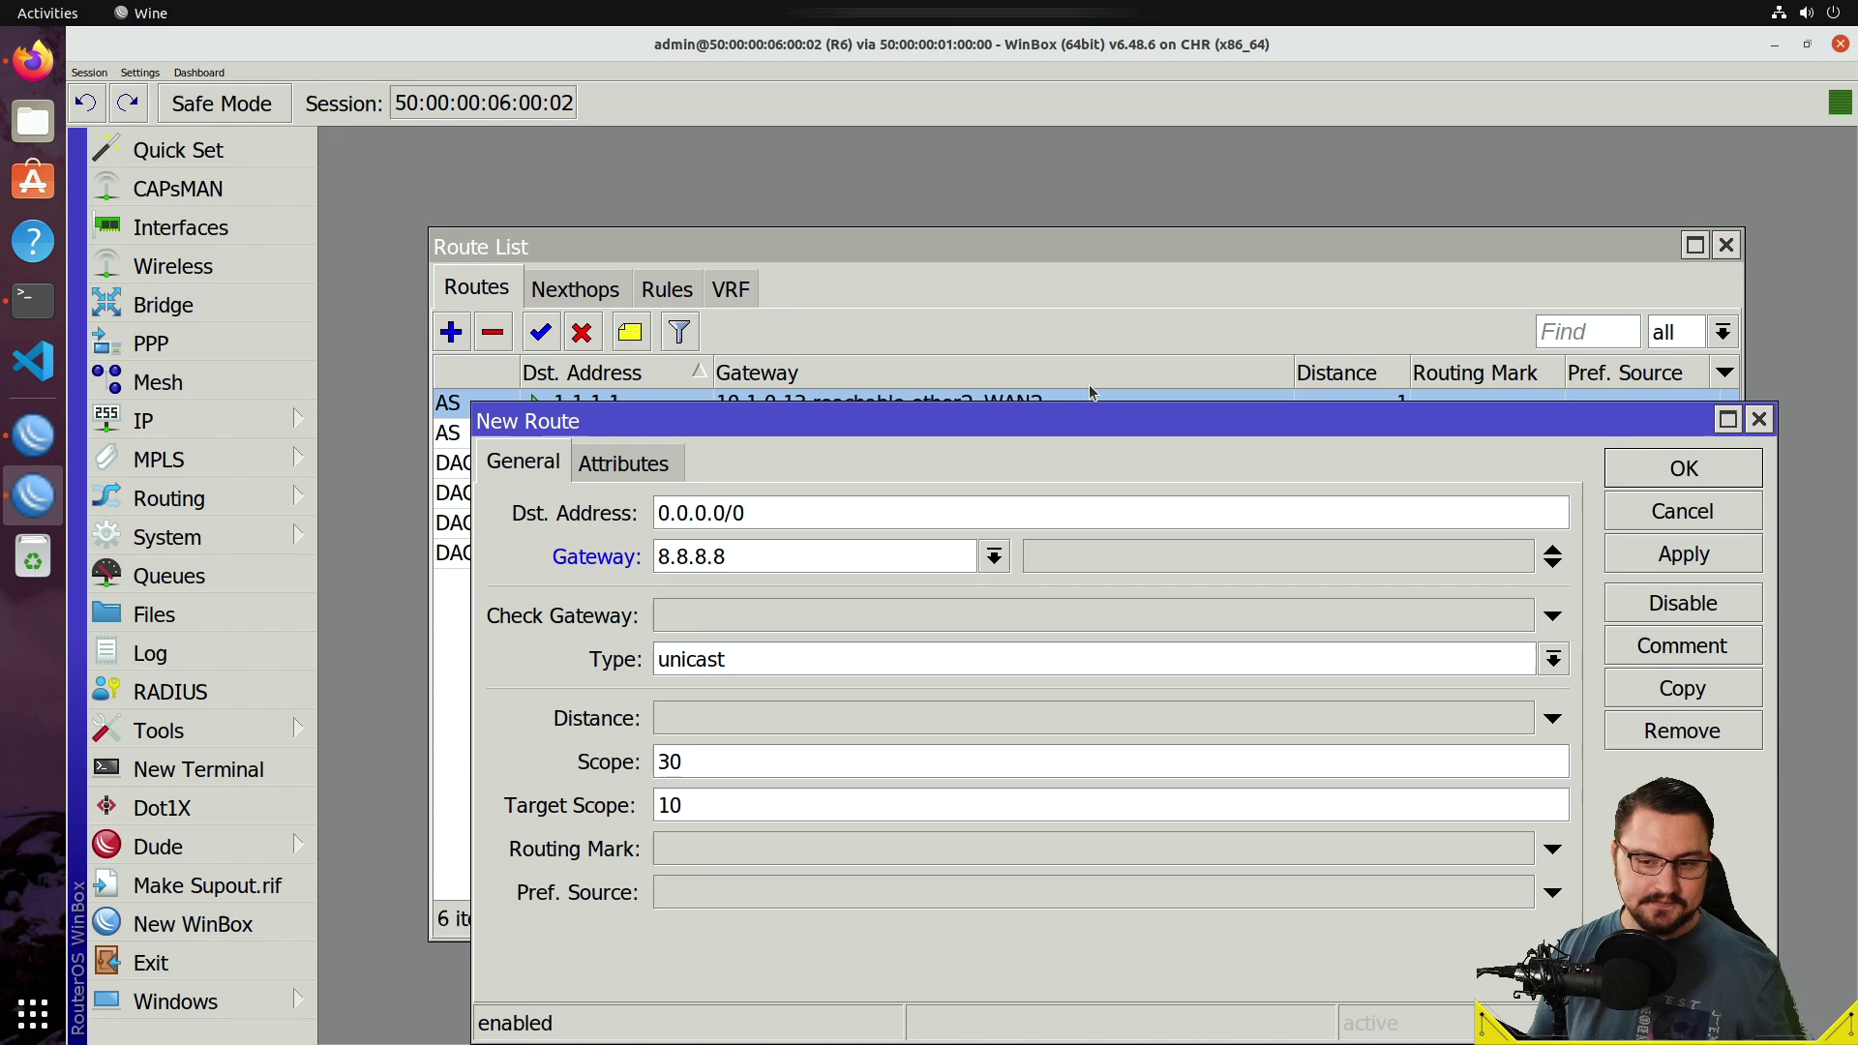
pyautogui.click(1660, 569)
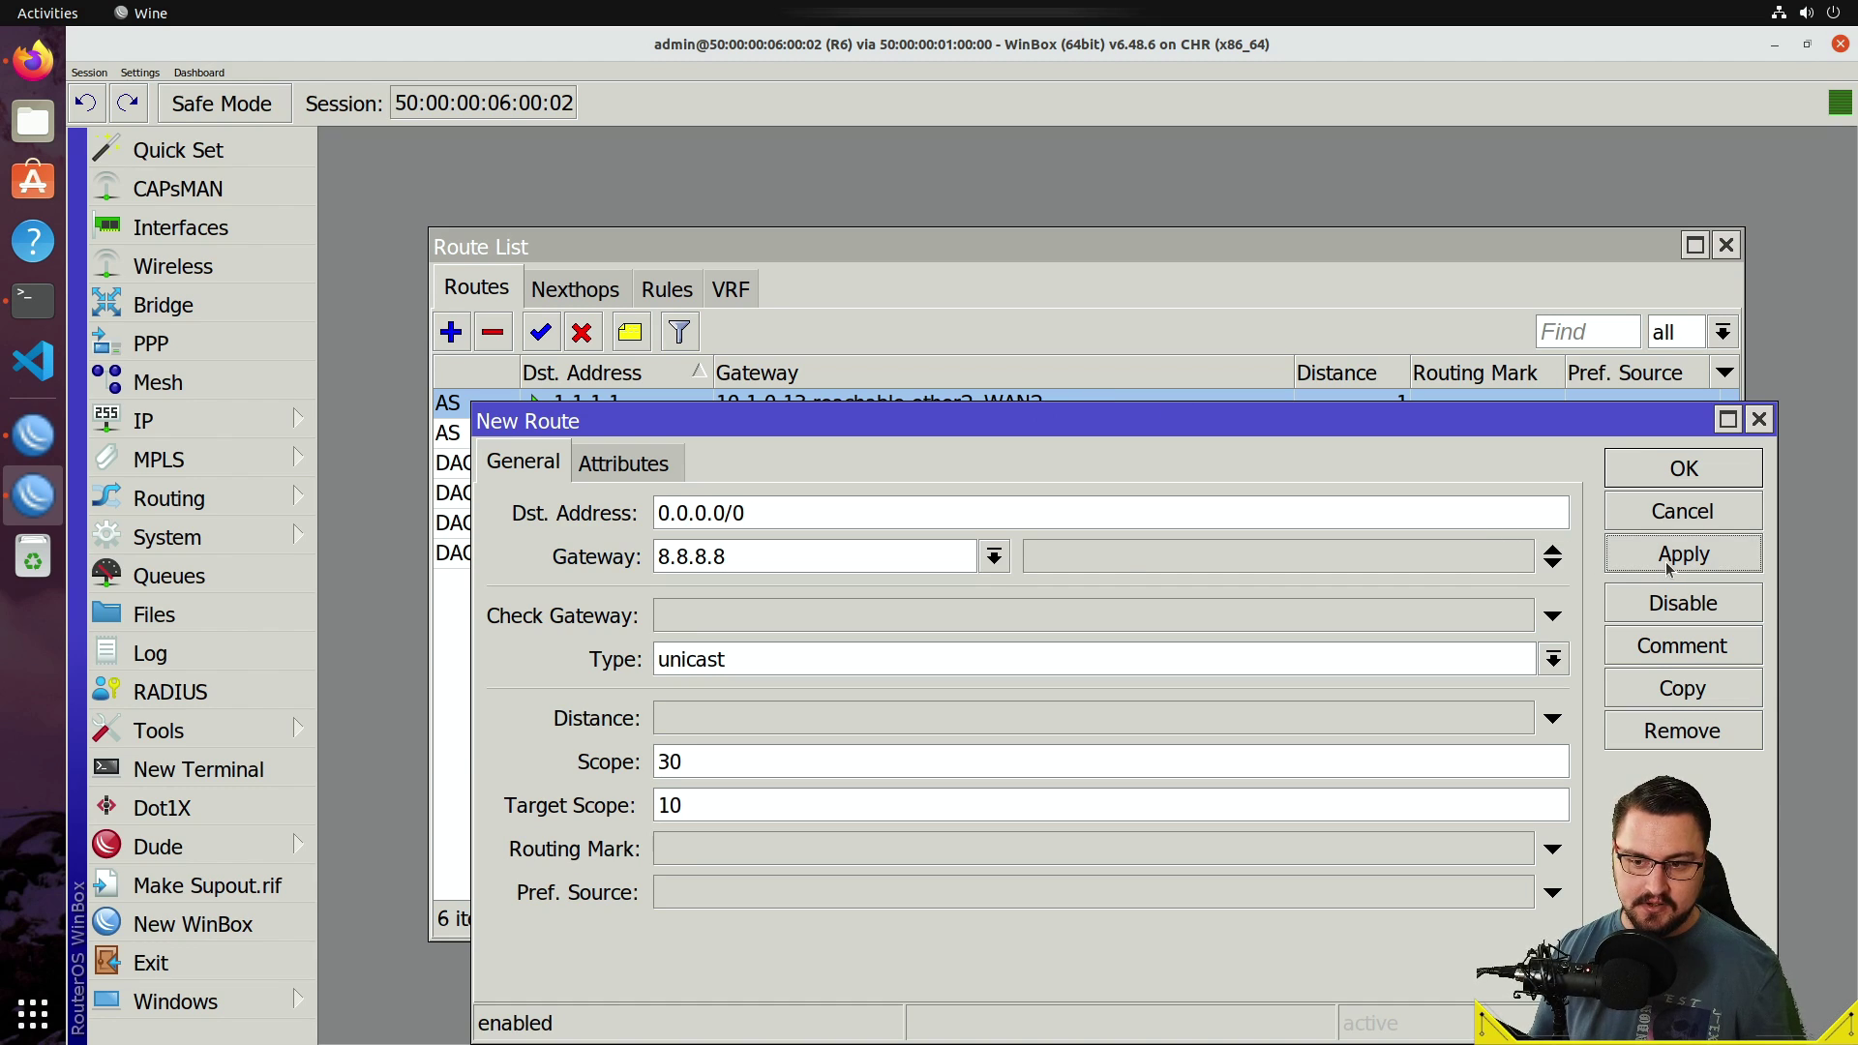
pyautogui.click(1661, 476)
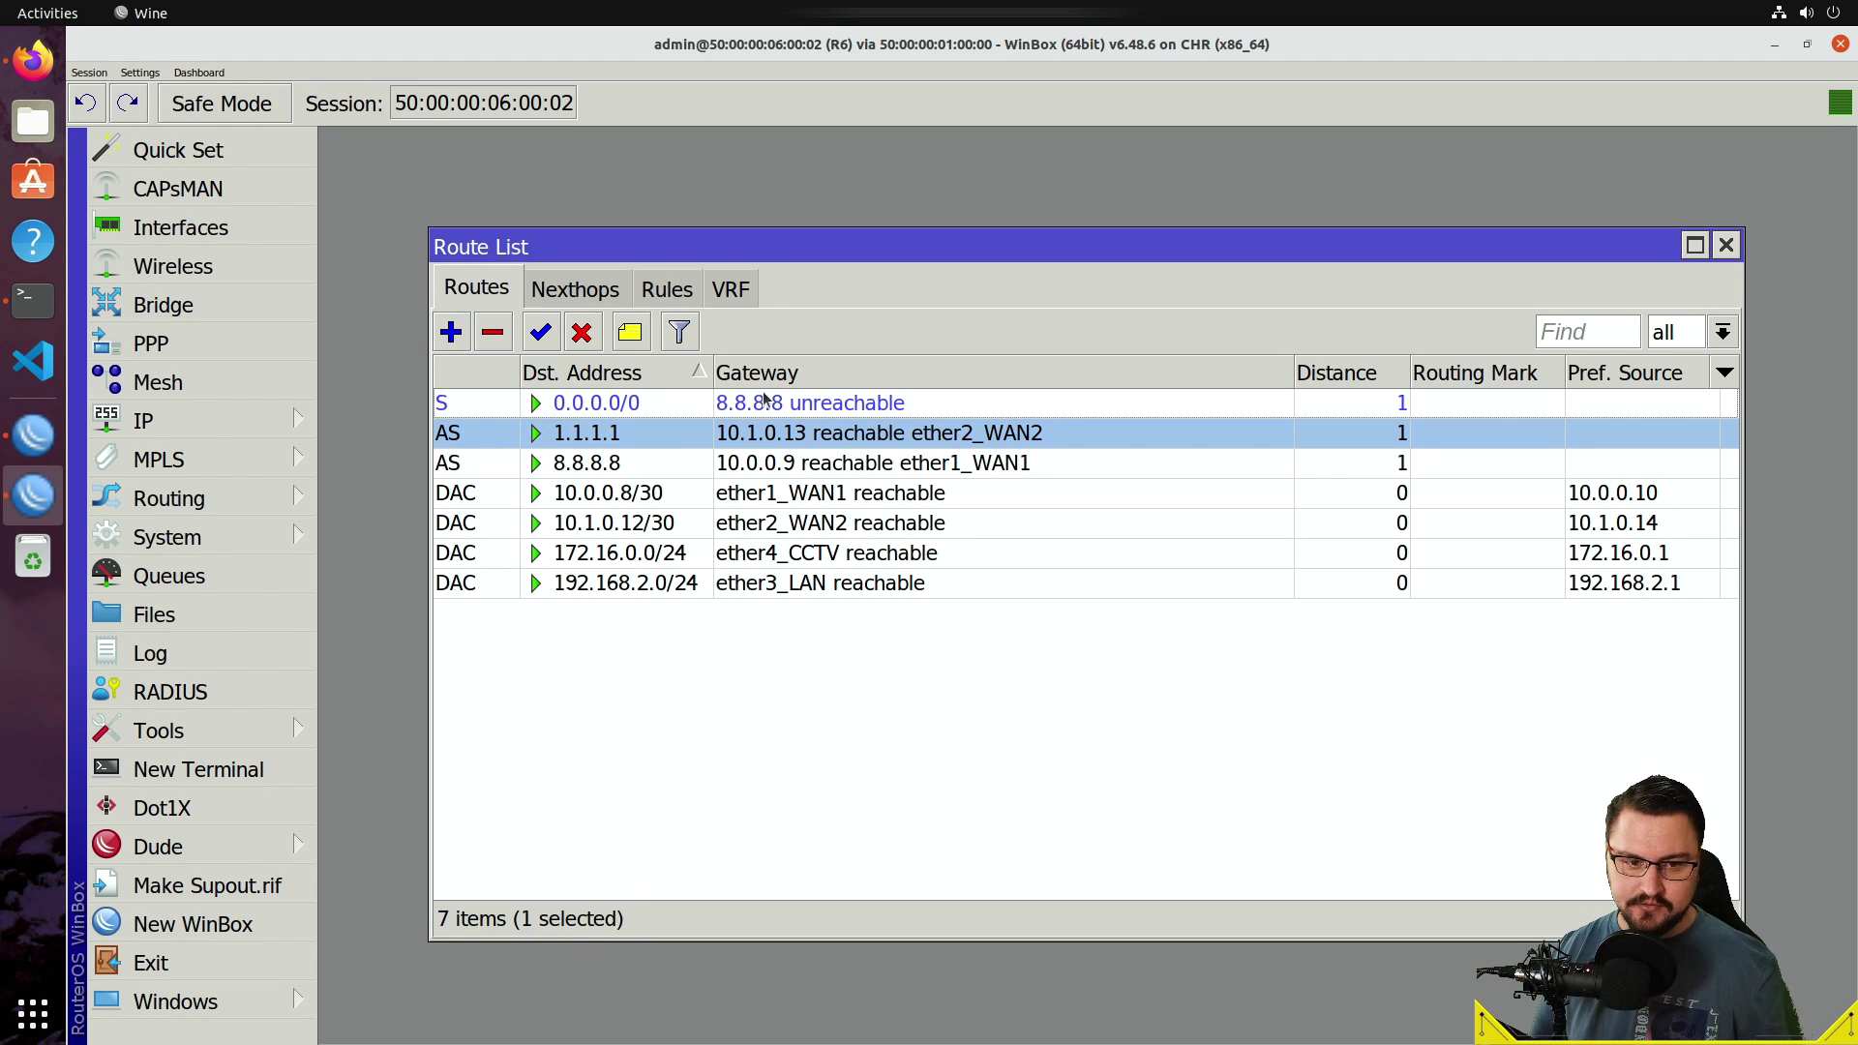
# Inspect the 0.0.0.0/0 route's settings beside the route list and close them without changes.
pyautogui.click(750, 402)
pyautogui.doubleClick(723, 405)
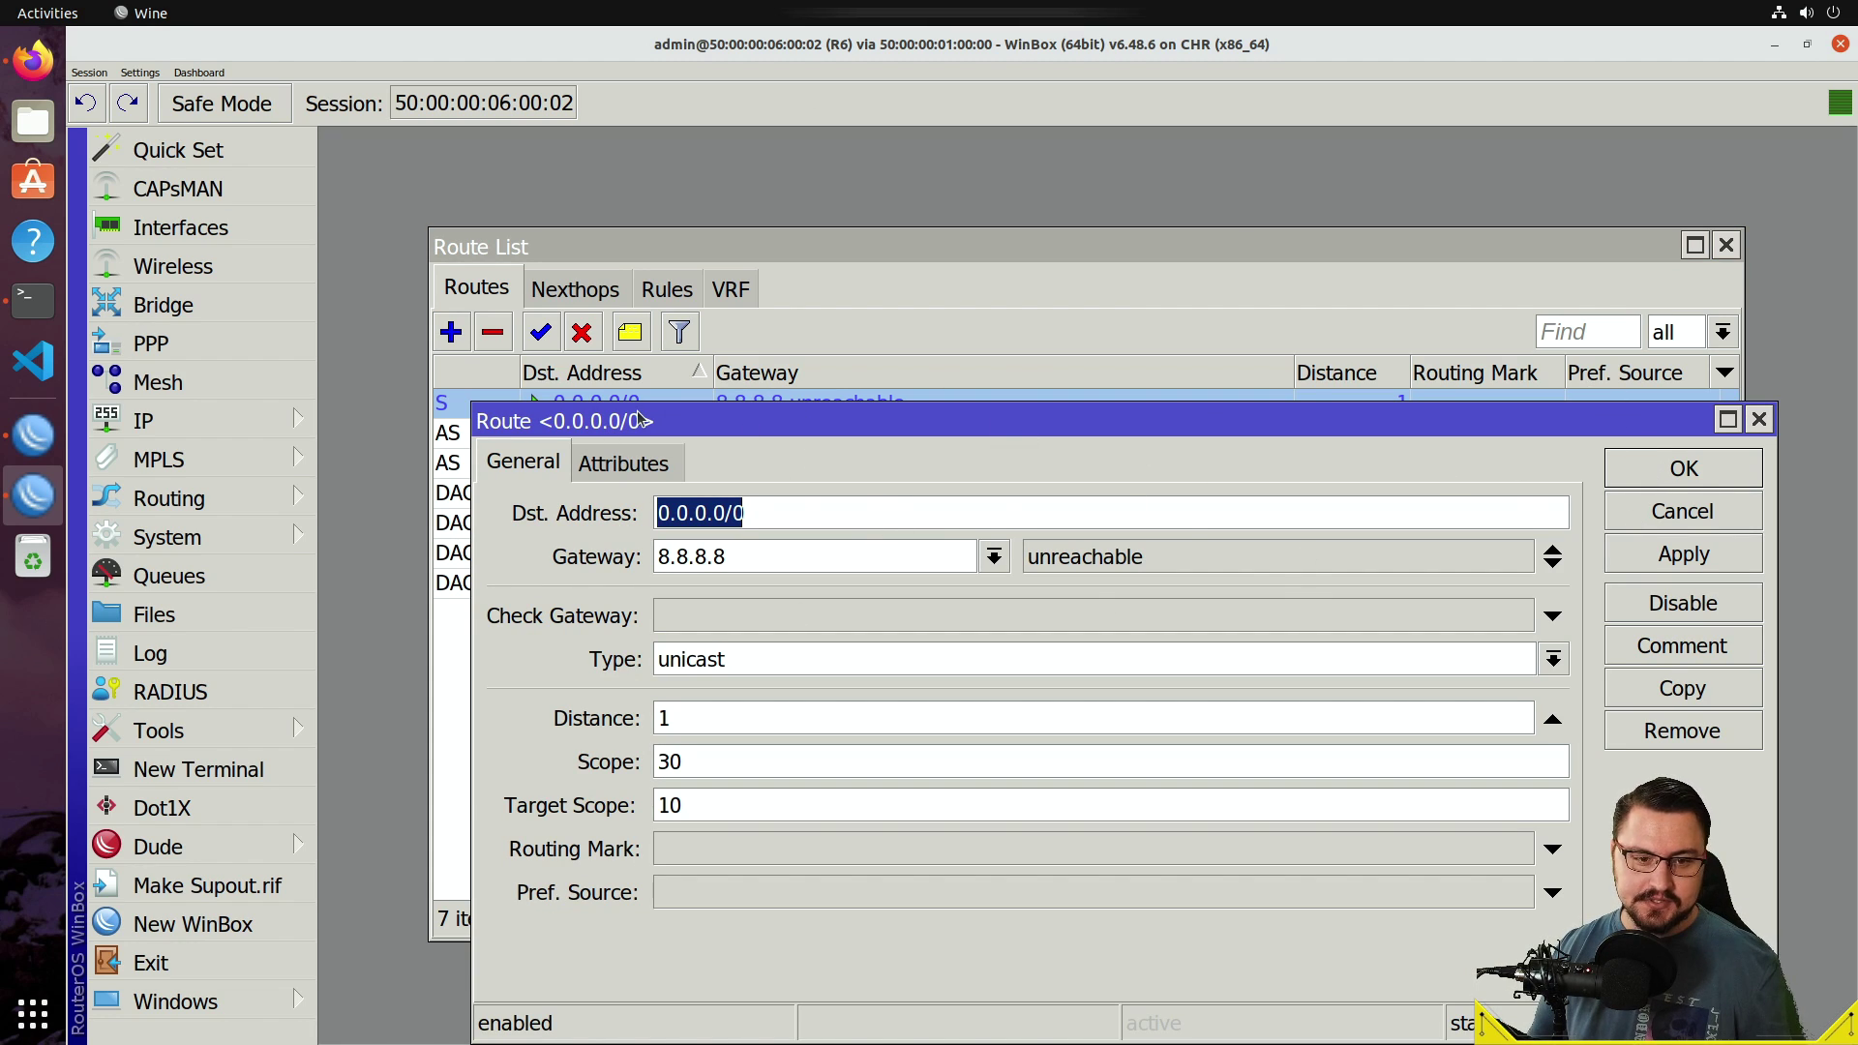
pyautogui.moveTo(711, 423); pyautogui.dragTo(664, 624)
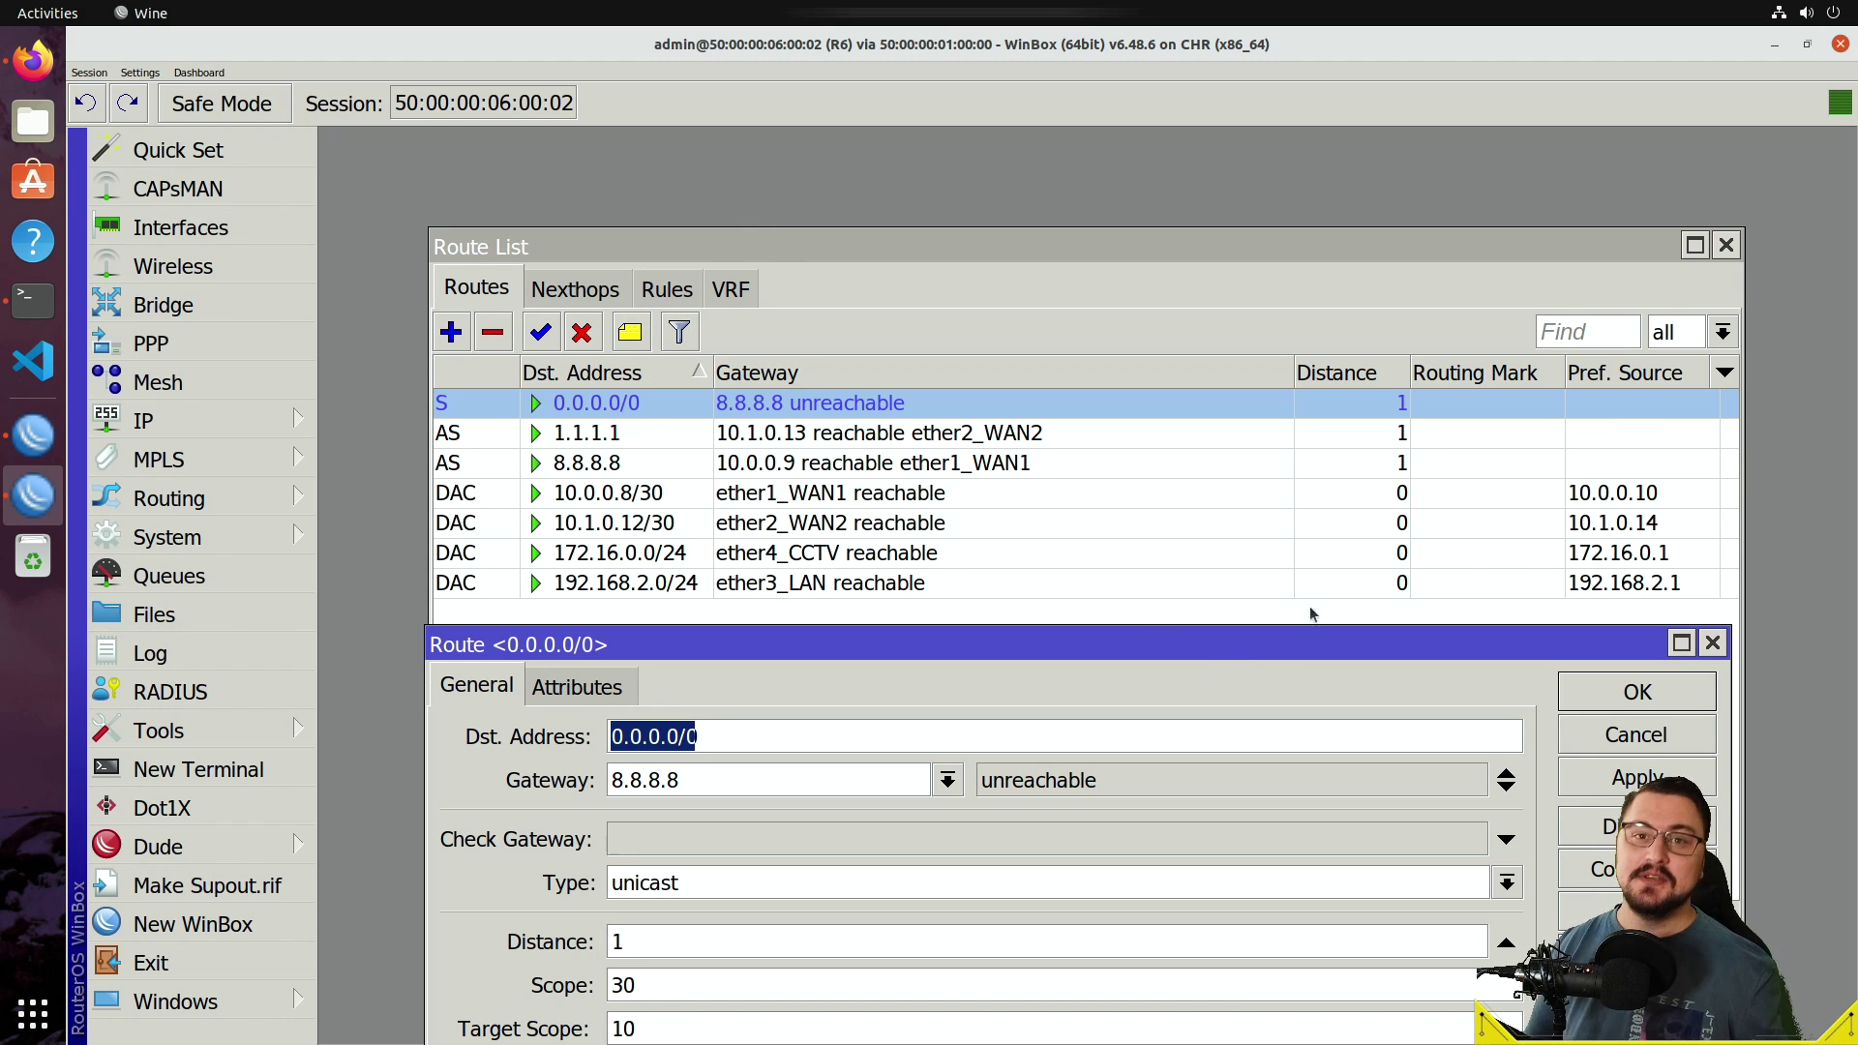
pyautogui.click(1611, 750)
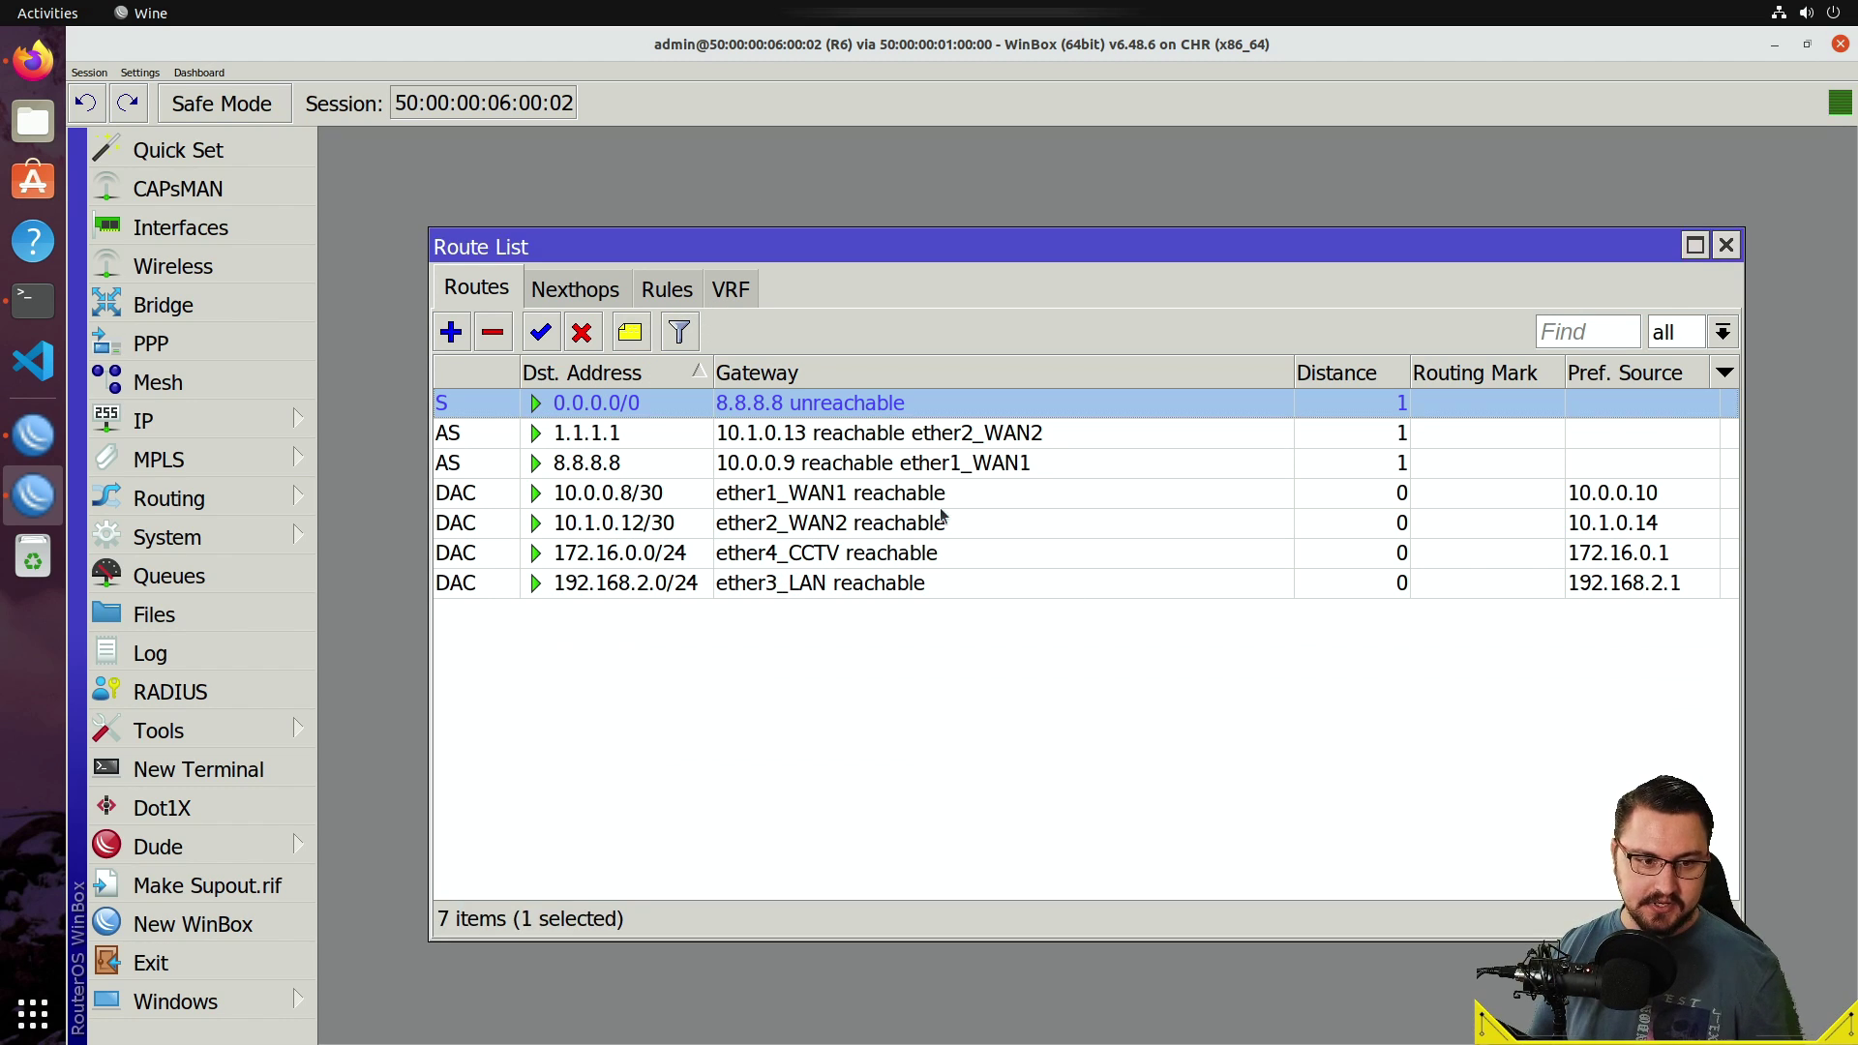
# Set the scope of the 8.8.8.8 static route to 10 and save the route.
pyautogui.click(581, 462)
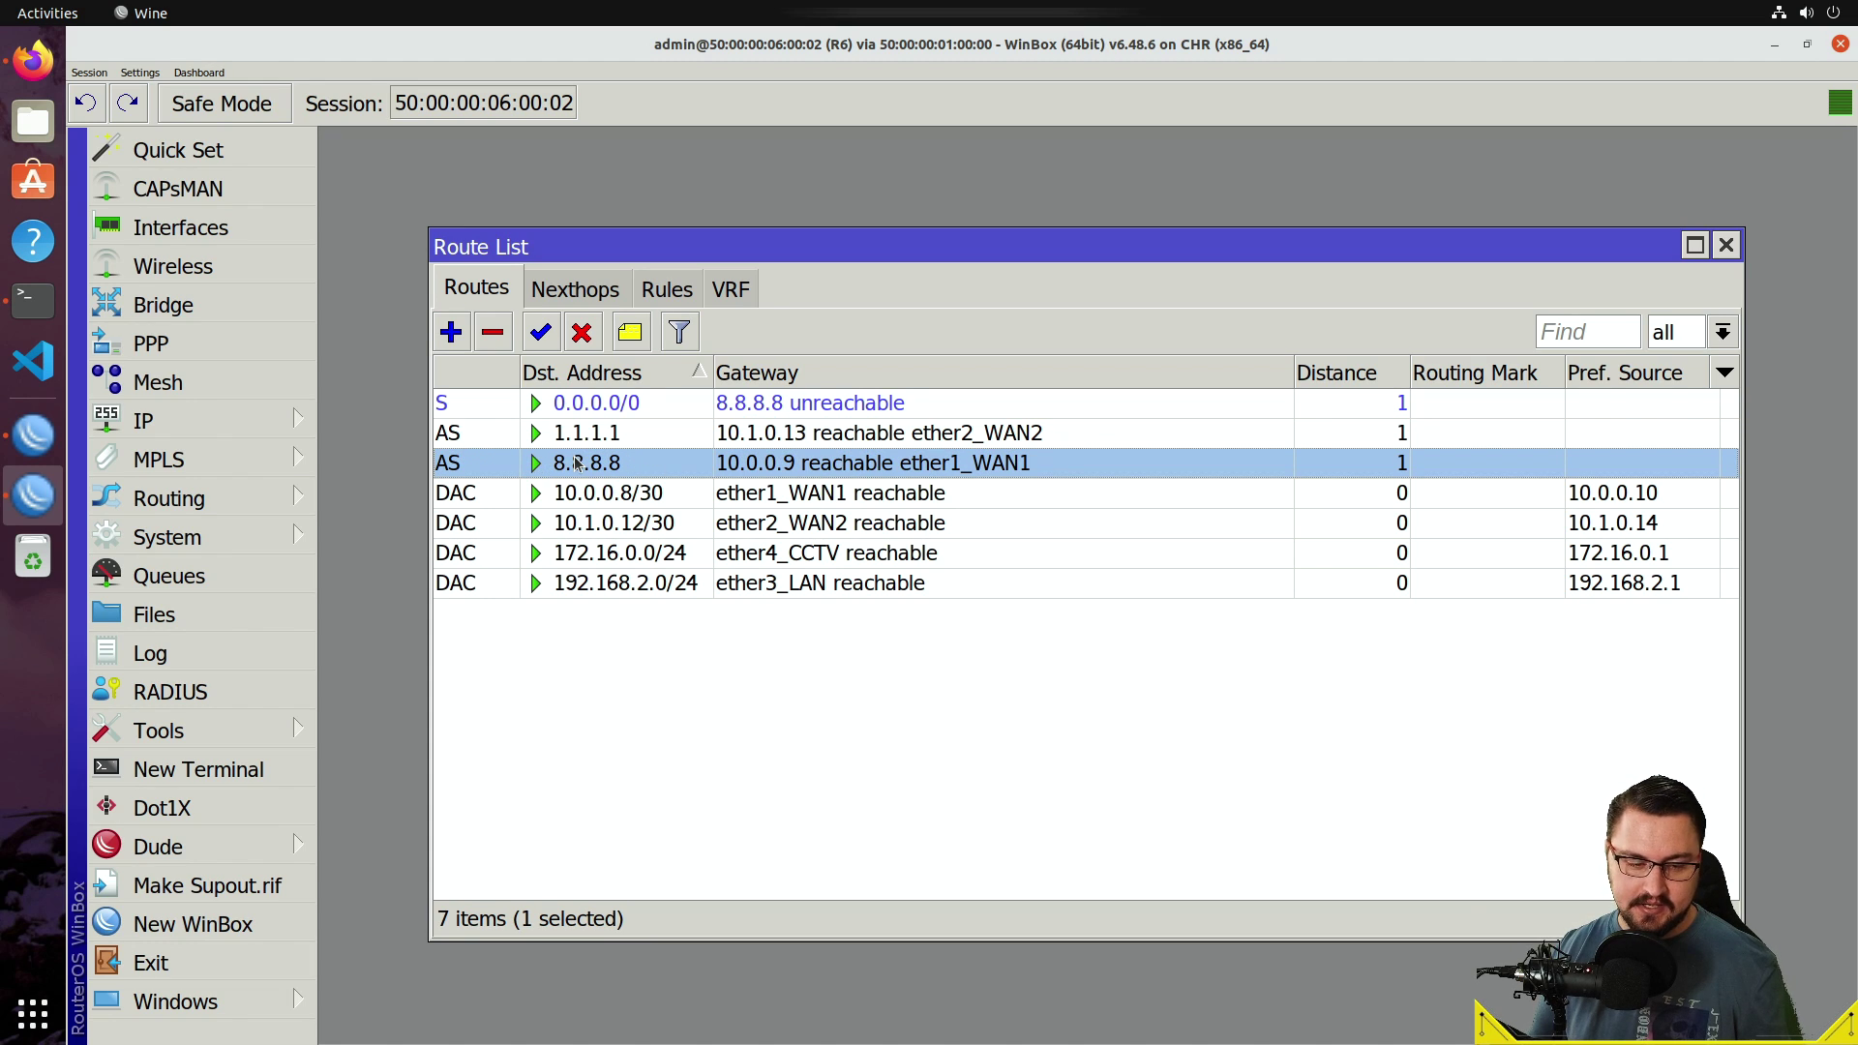
pyautogui.doubleClick(547, 463)
pyautogui.click(629, 762)
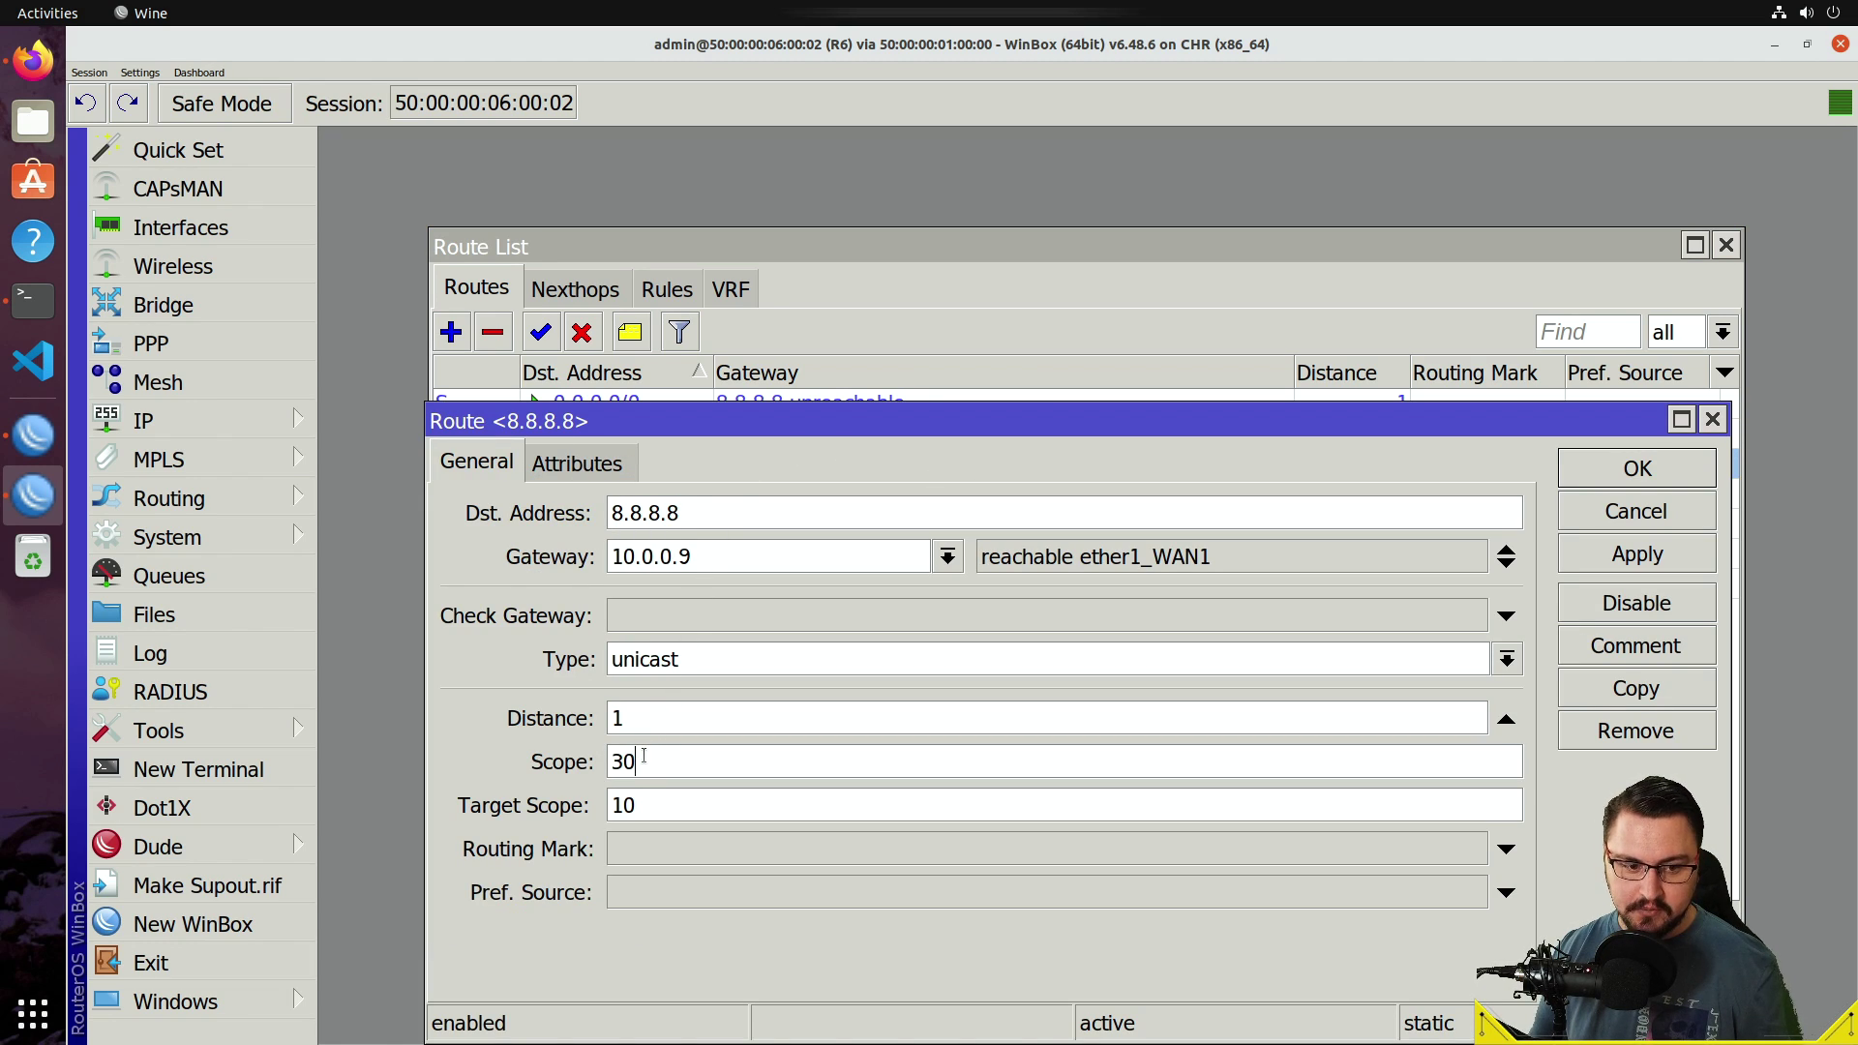
pyautogui.doubleClick(629, 761)
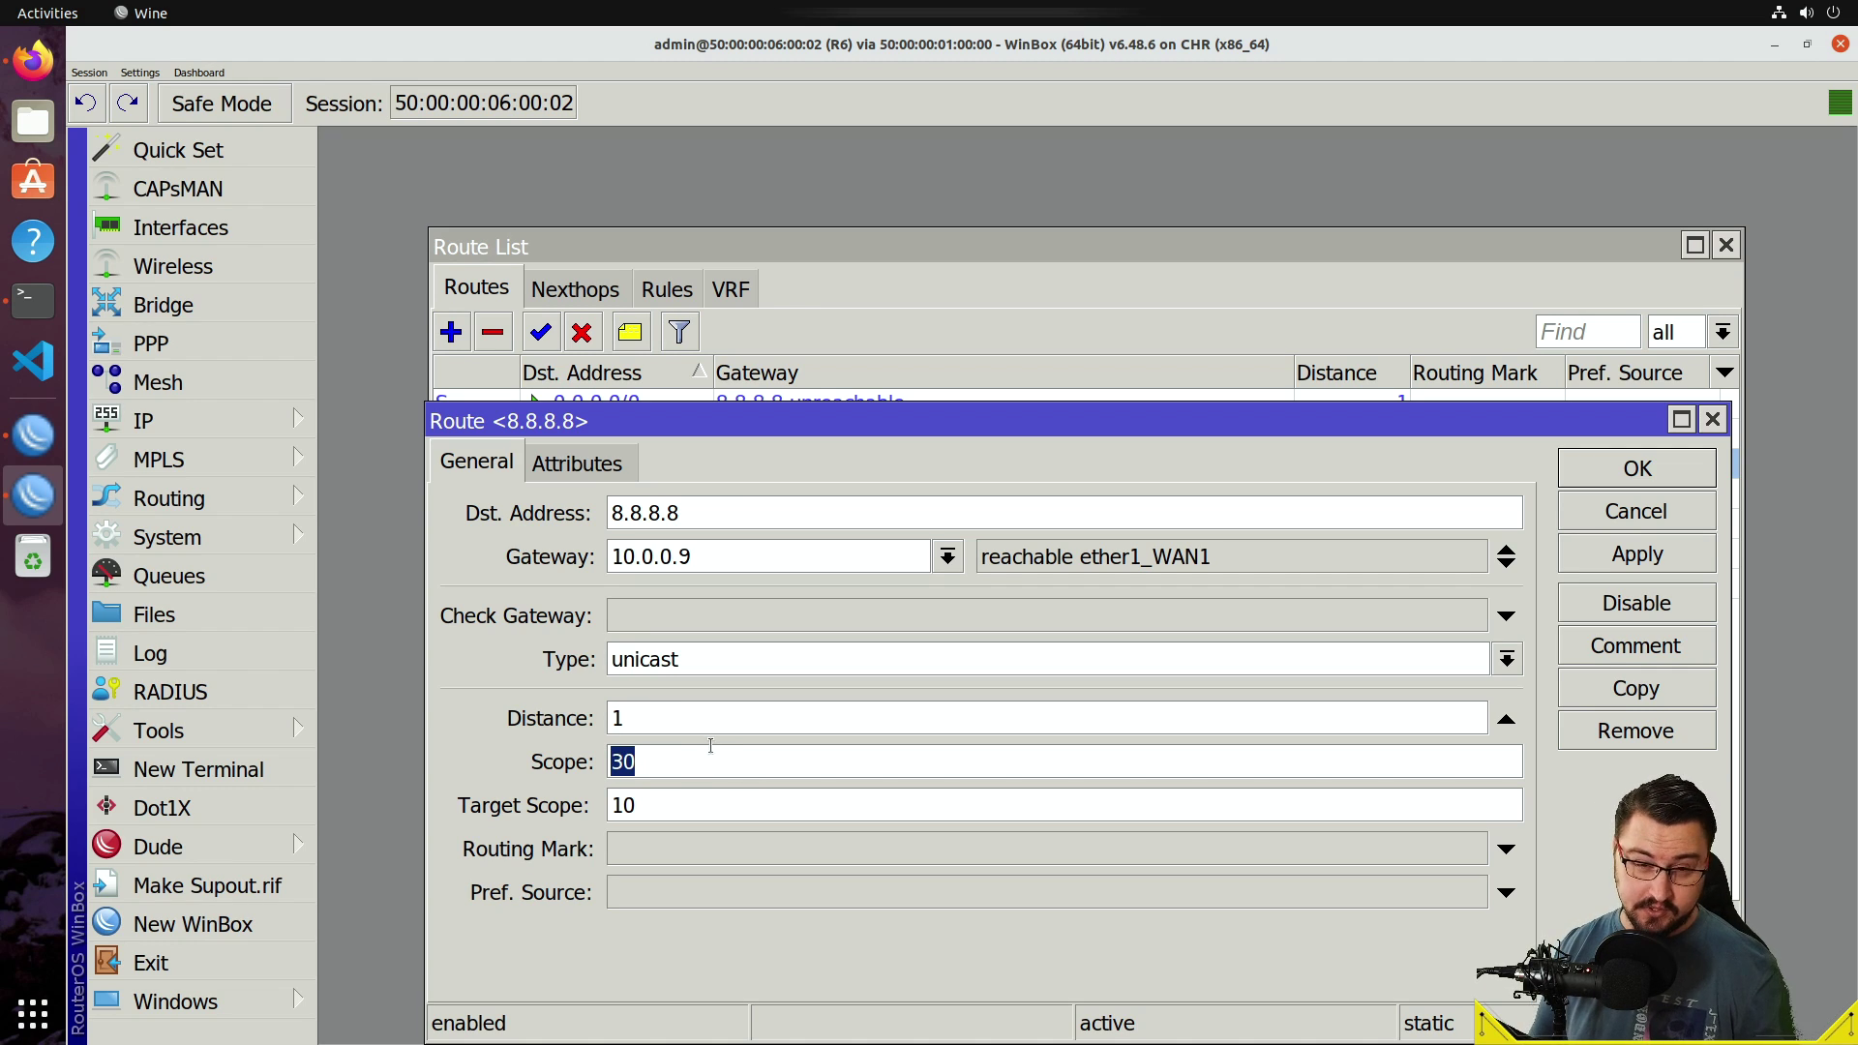
pyautogui.click(622, 763)
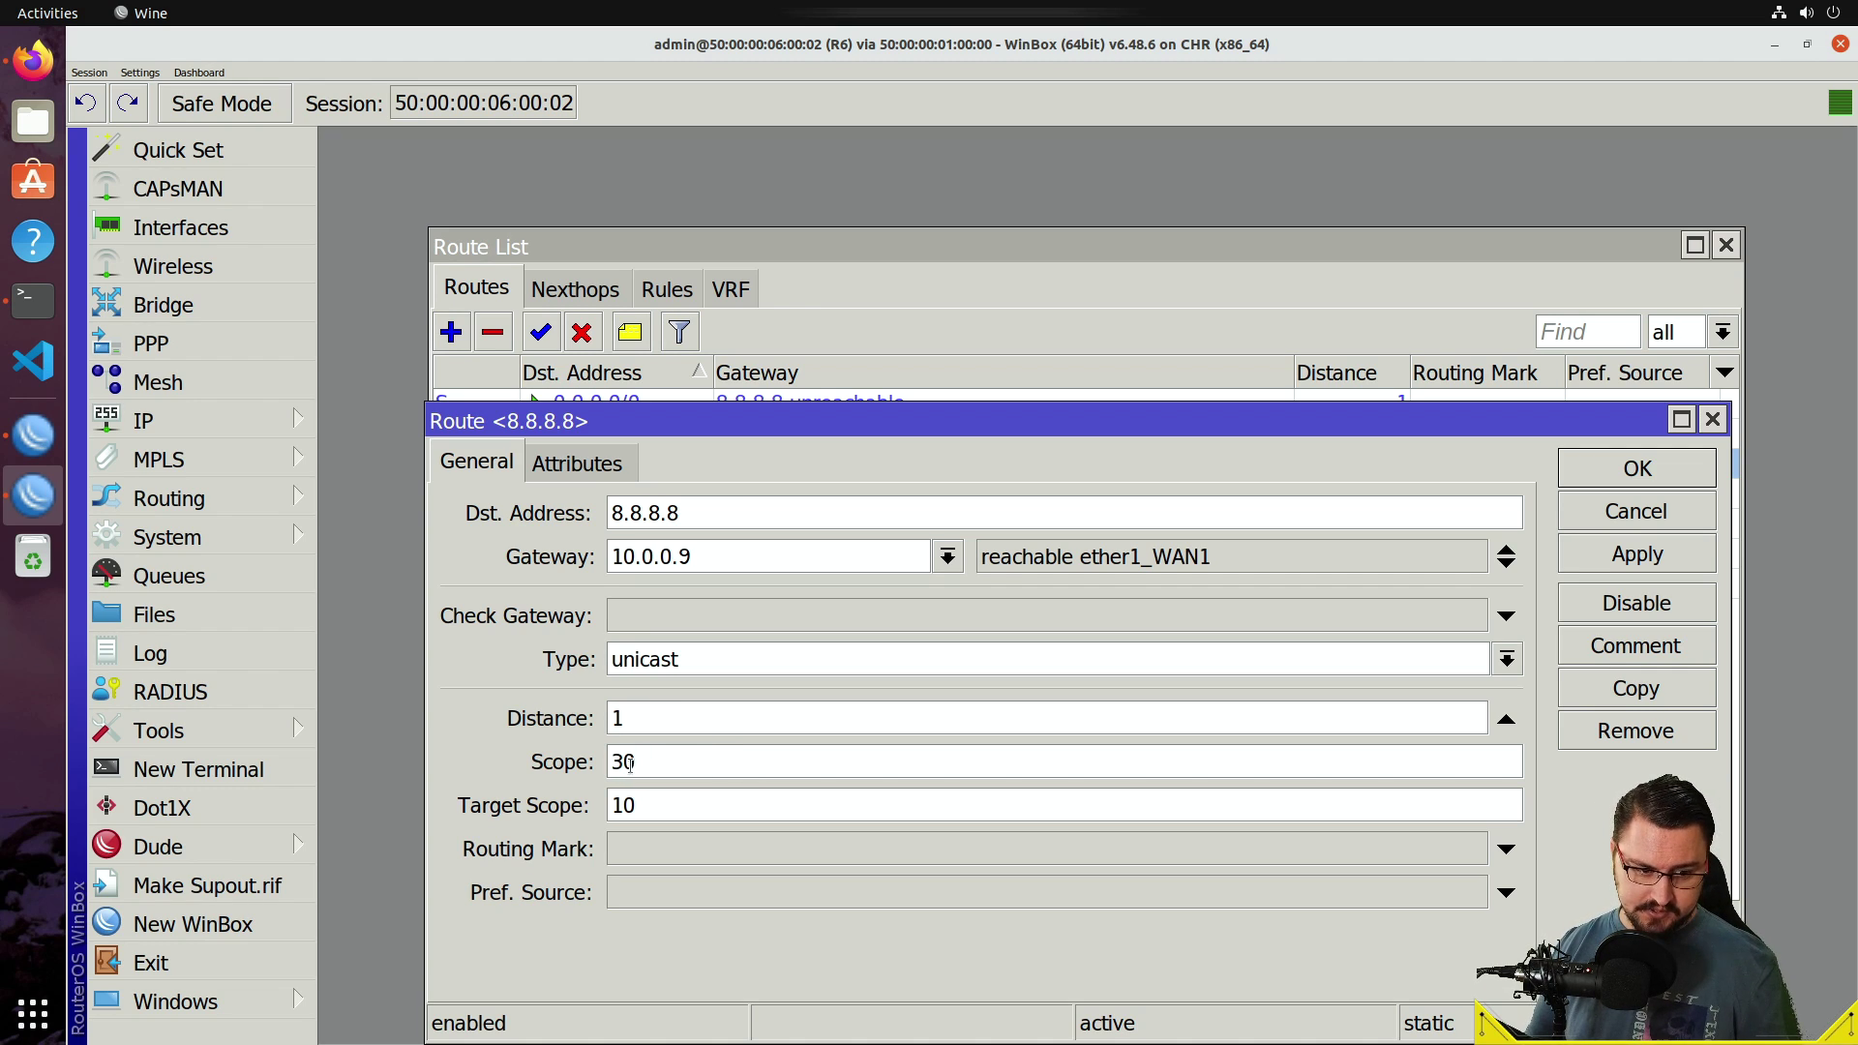
pyautogui.moveTo(622, 762); pyautogui.dragTo(610, 763)
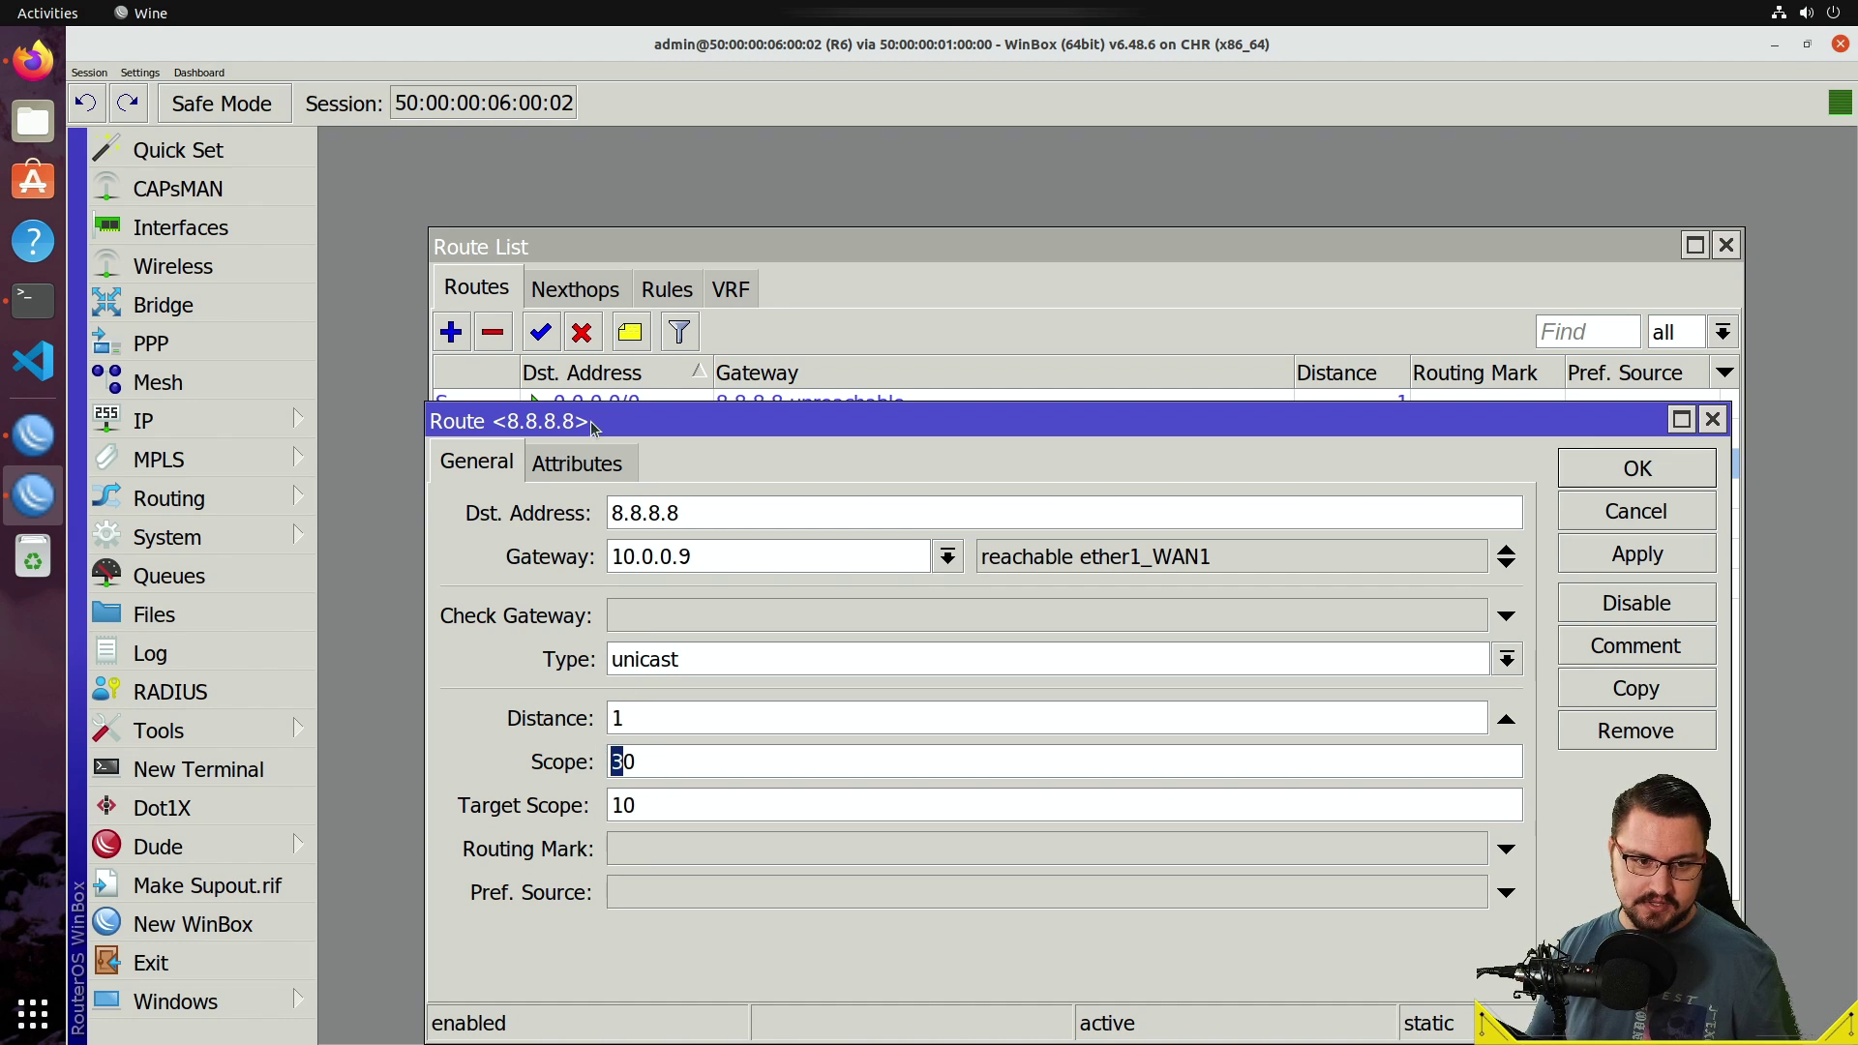
pyautogui.write('1')
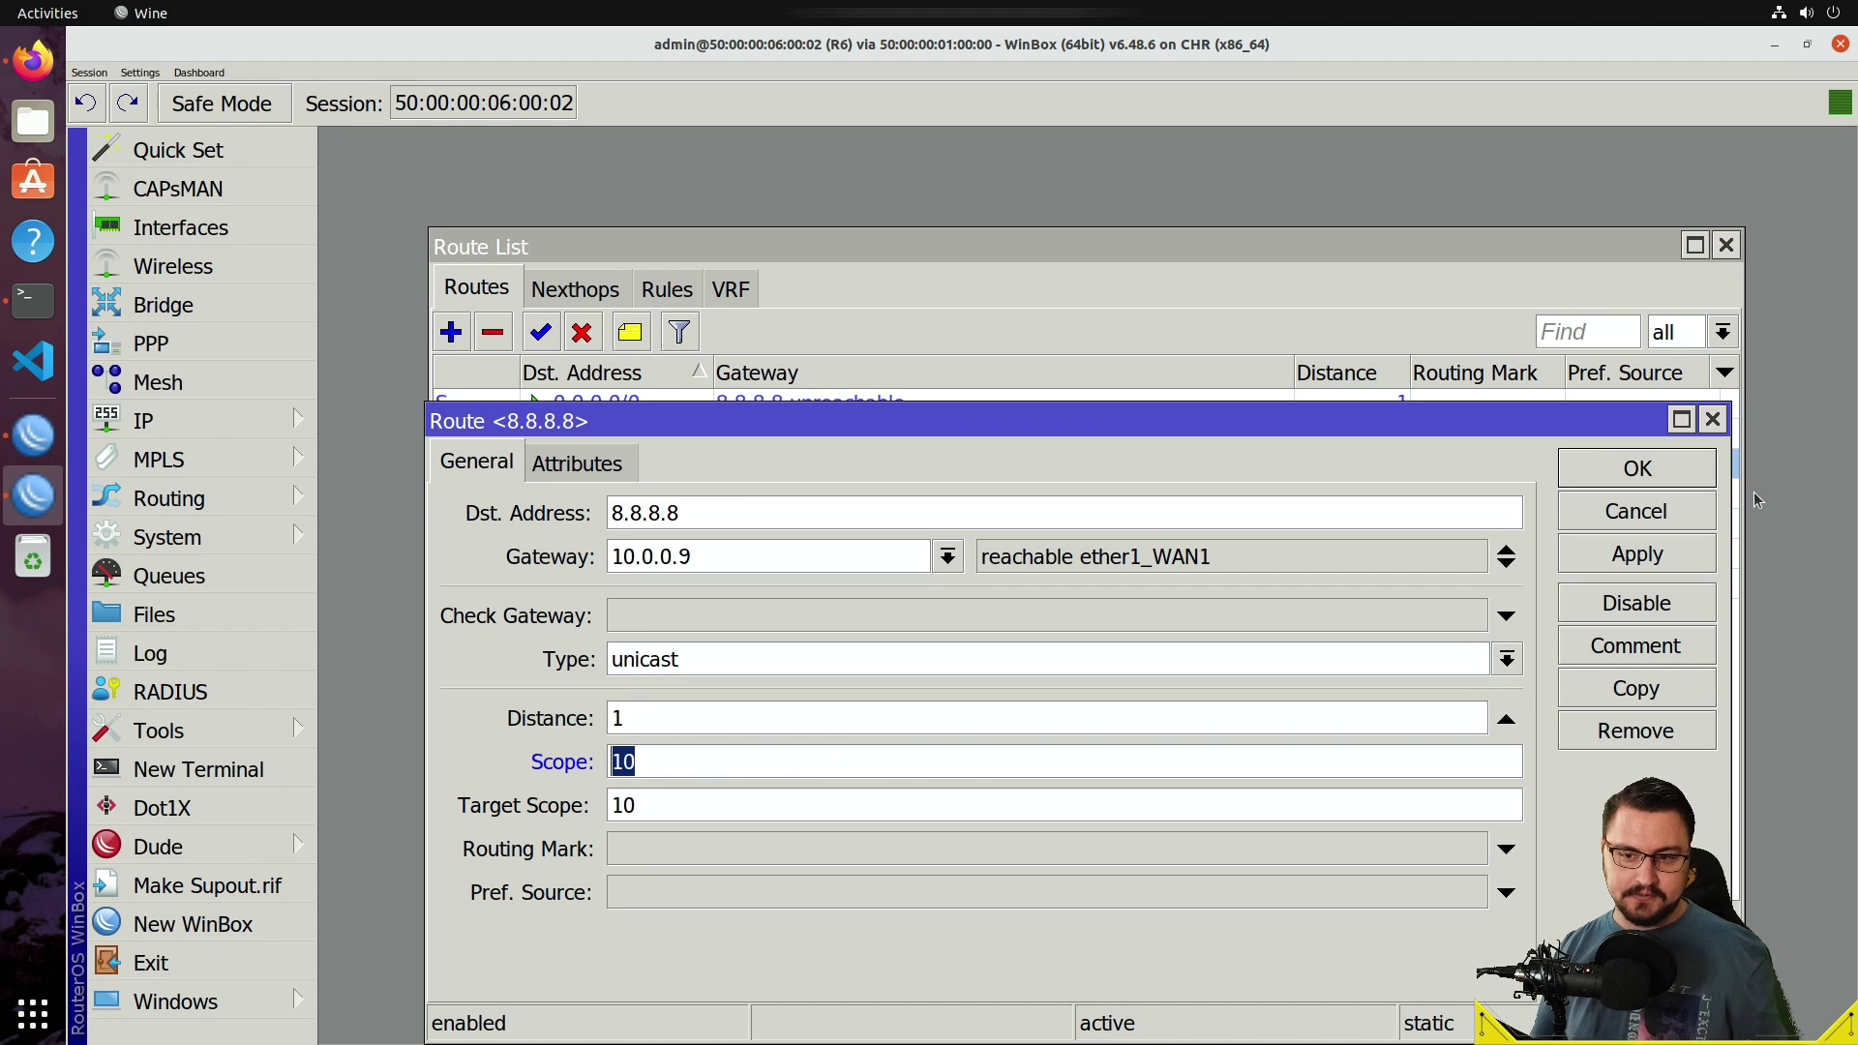
pyautogui.click(1636, 554)
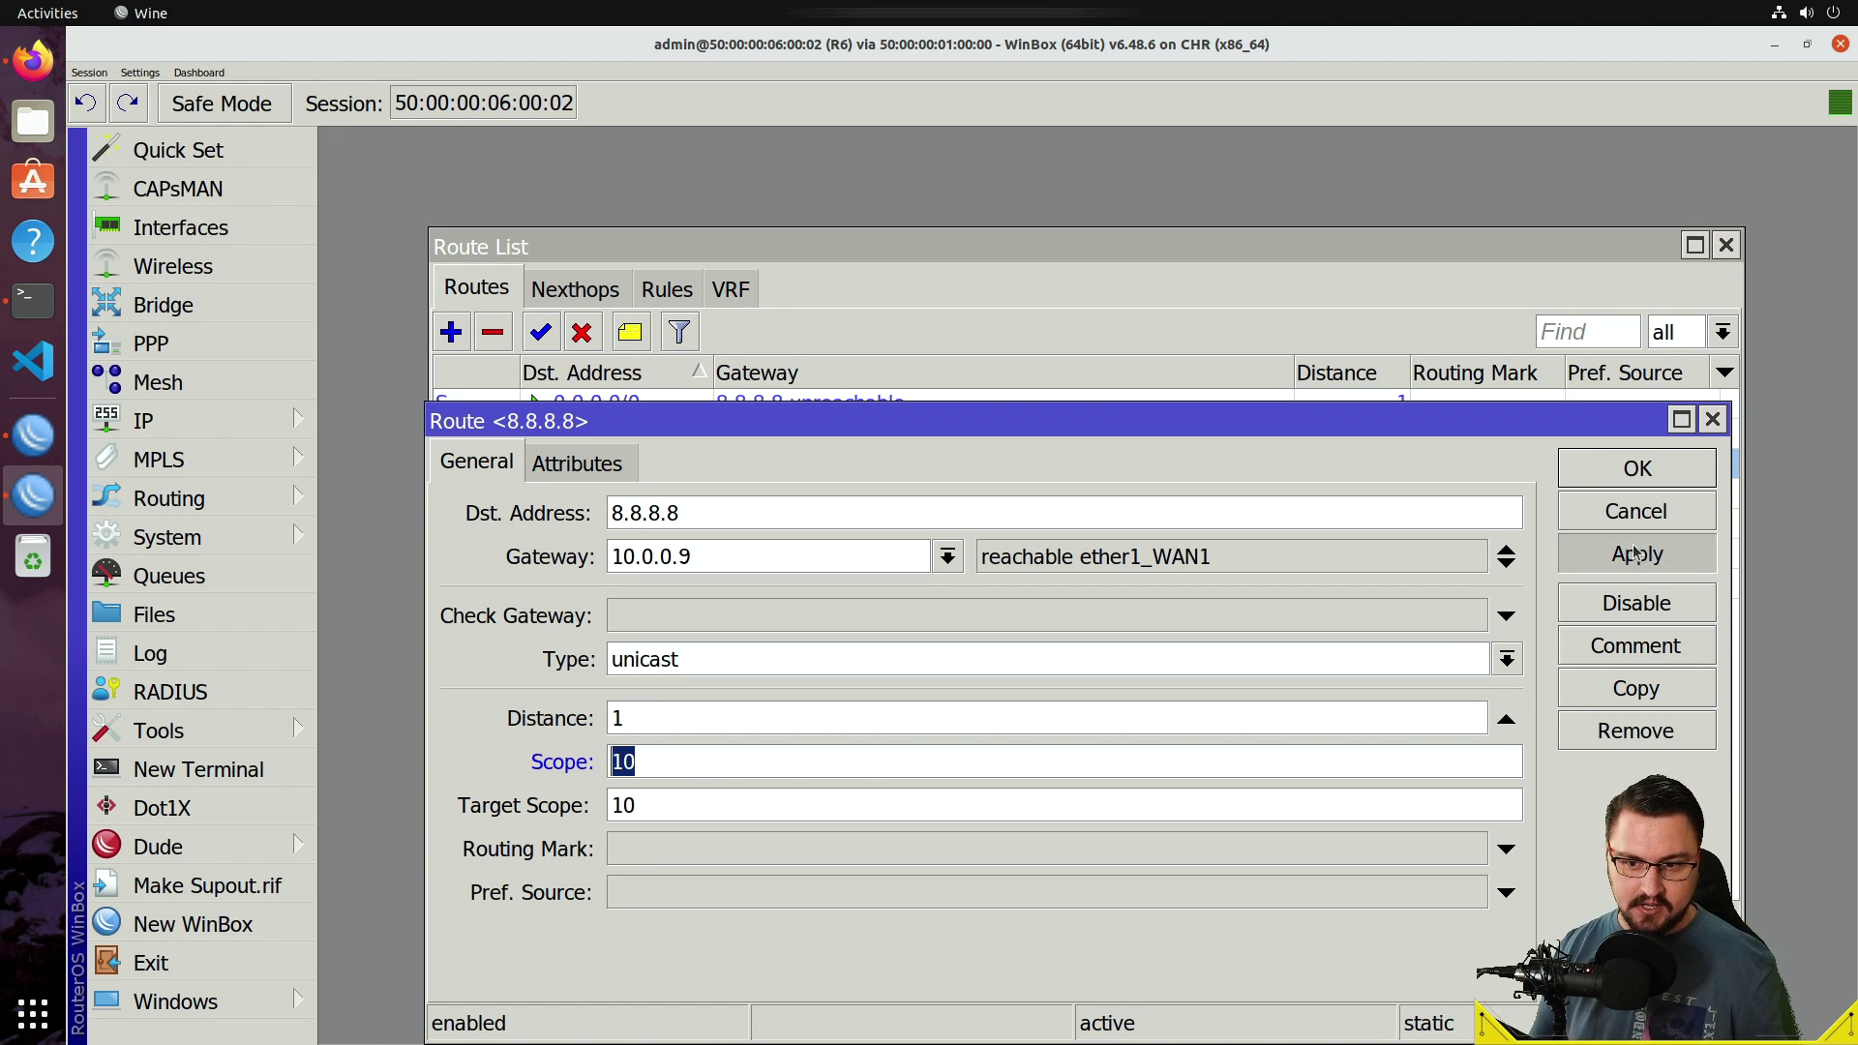
pyautogui.click(1635, 469)
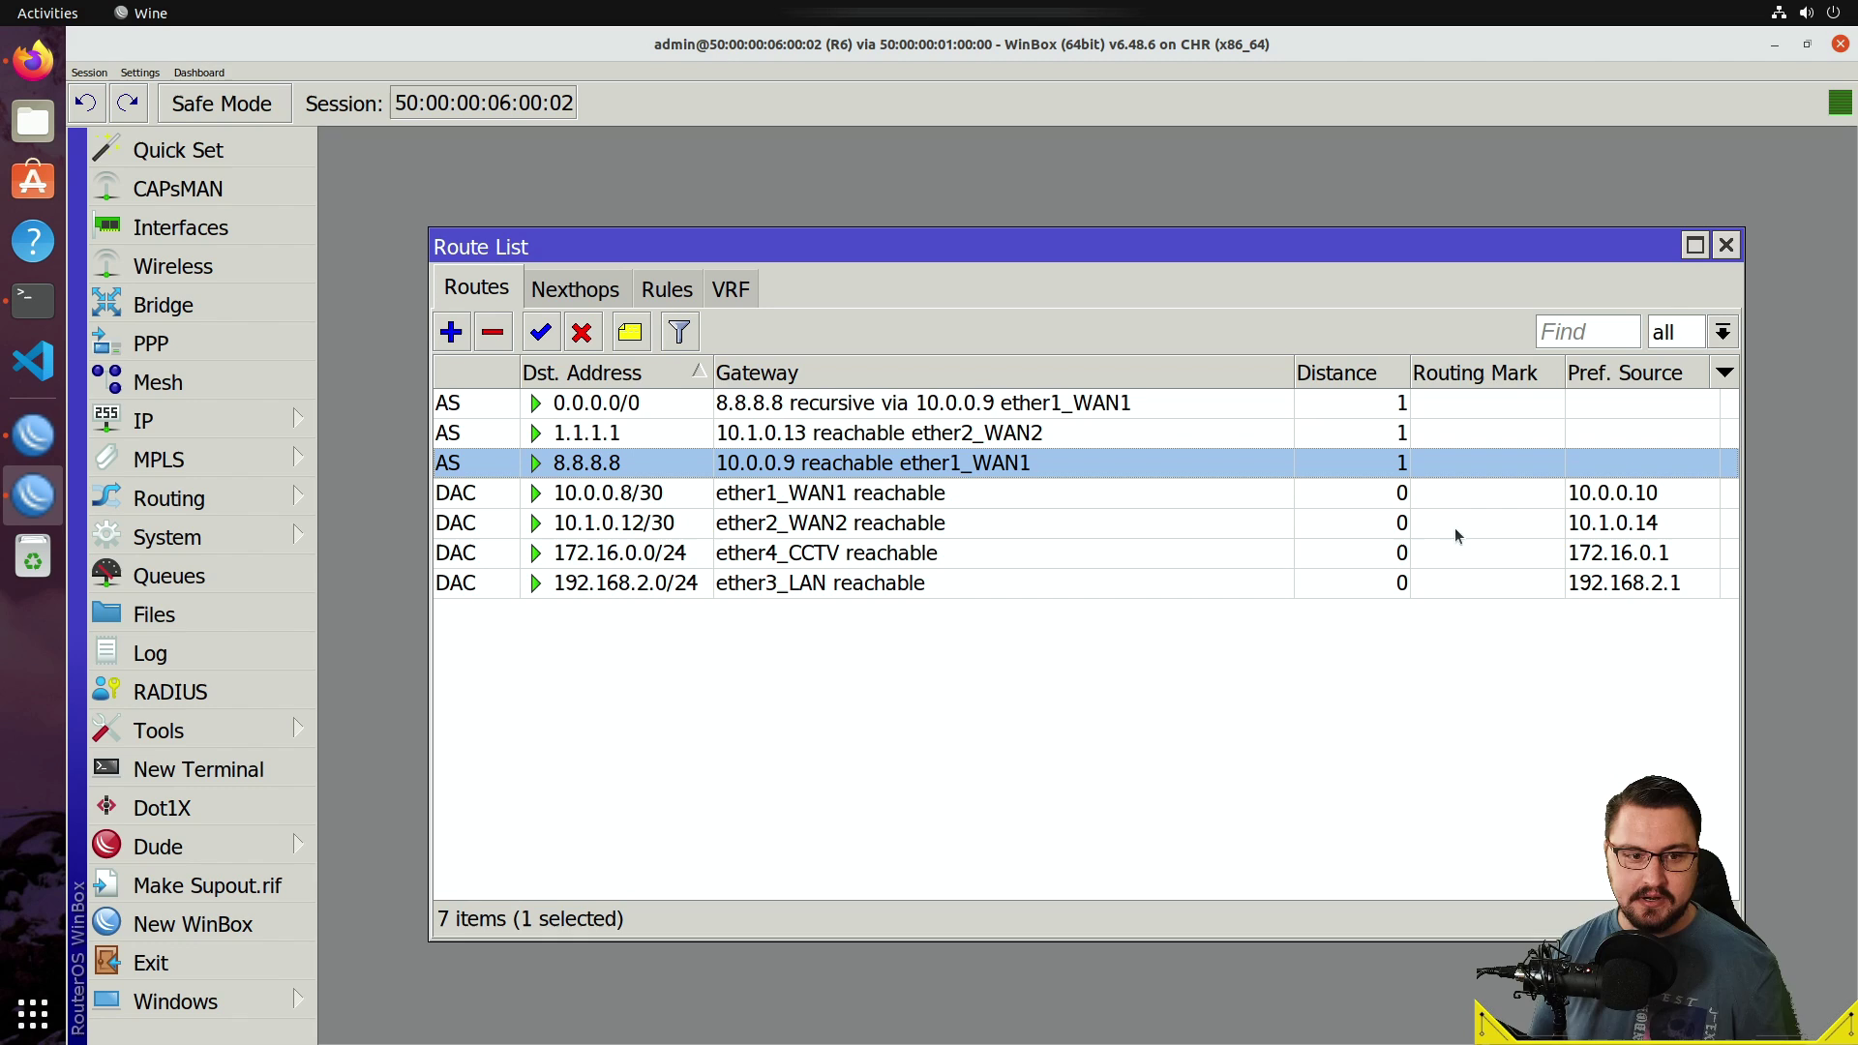
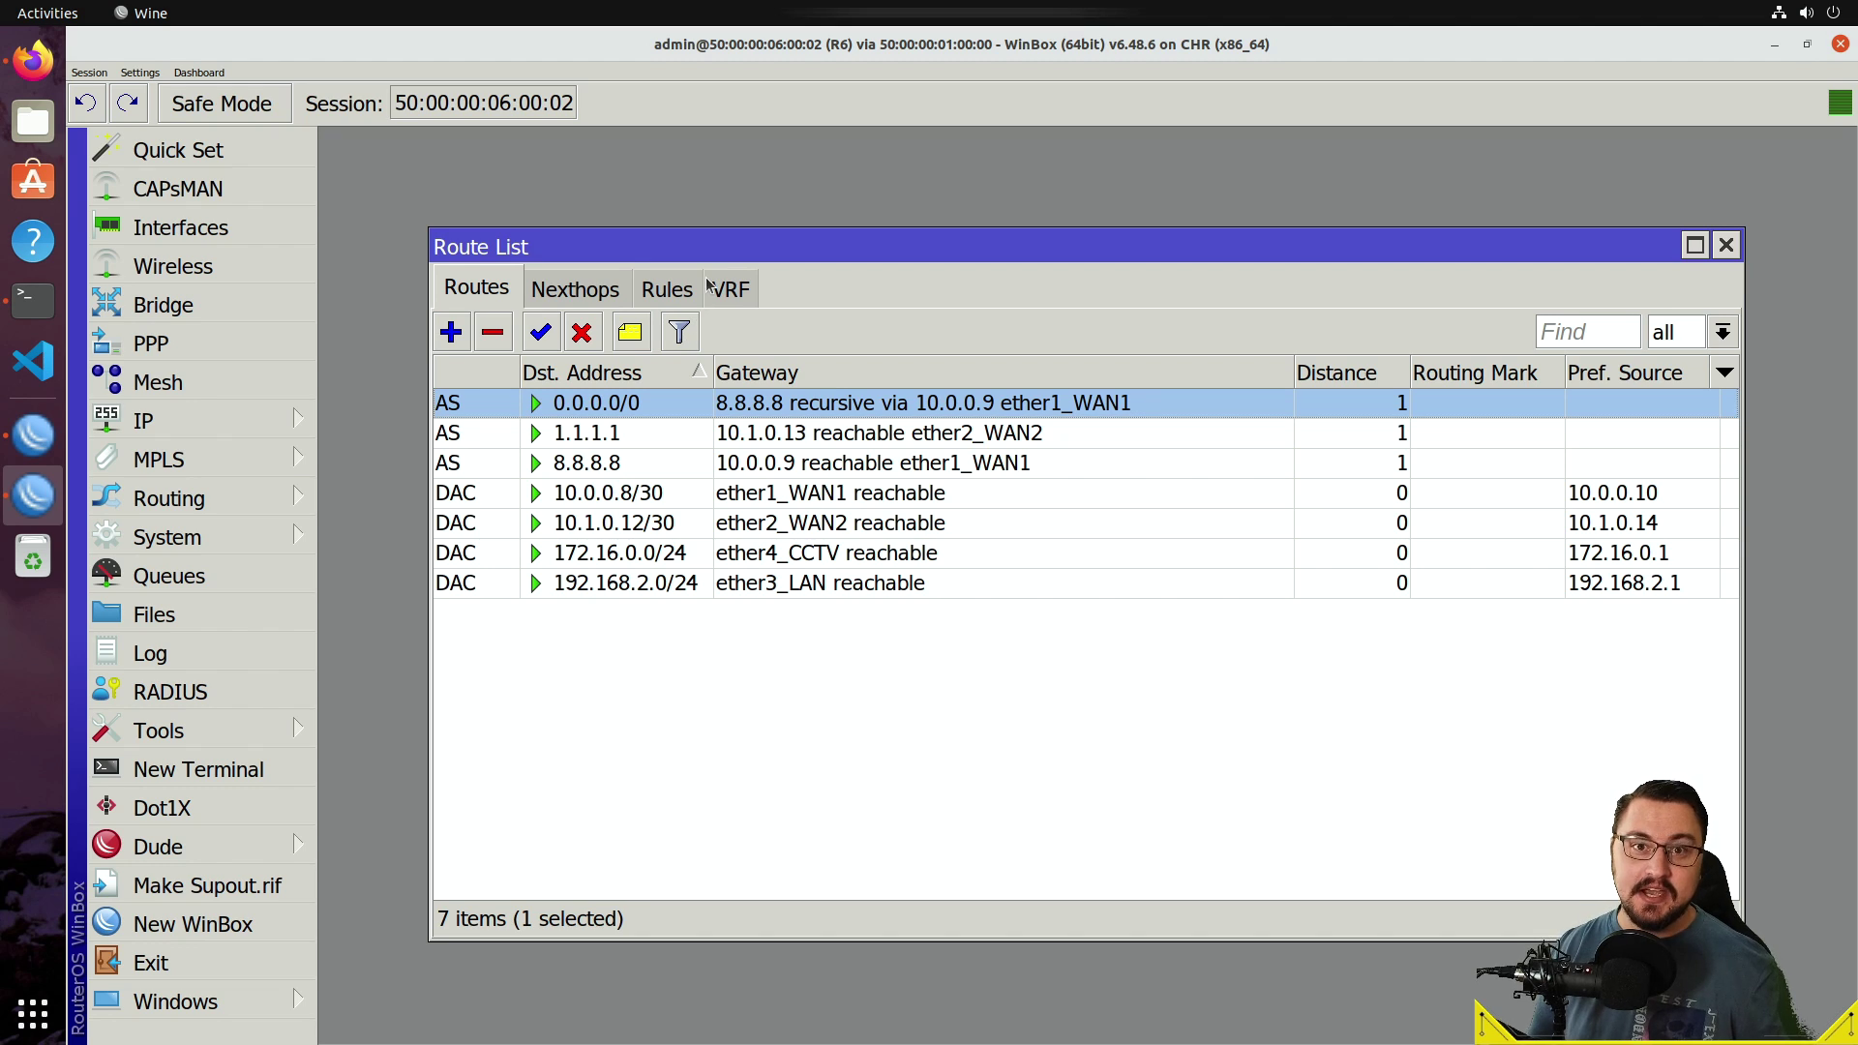
# Add a second default route 0.0.0.0/0 with gateway 1.1.1.1 and a distance of 2.
pyautogui.moveTo(1423, 10)
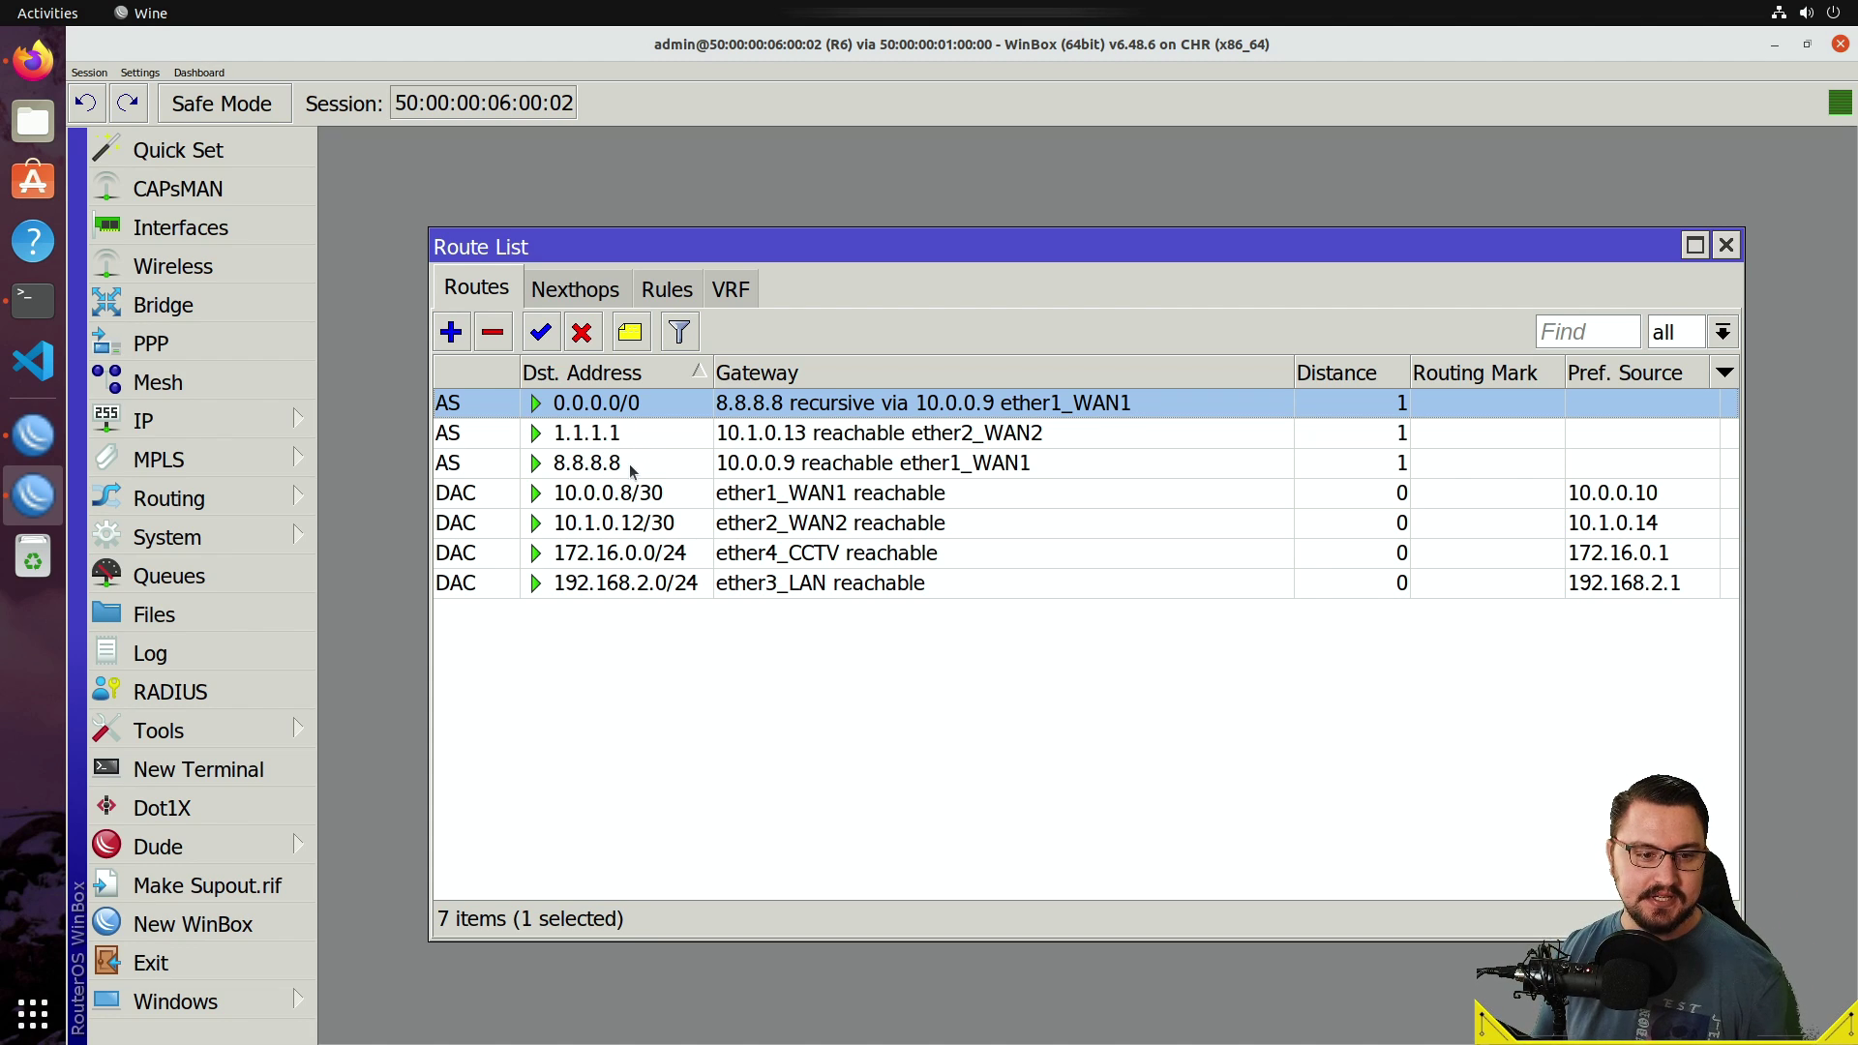
pyautogui.click(451, 332)
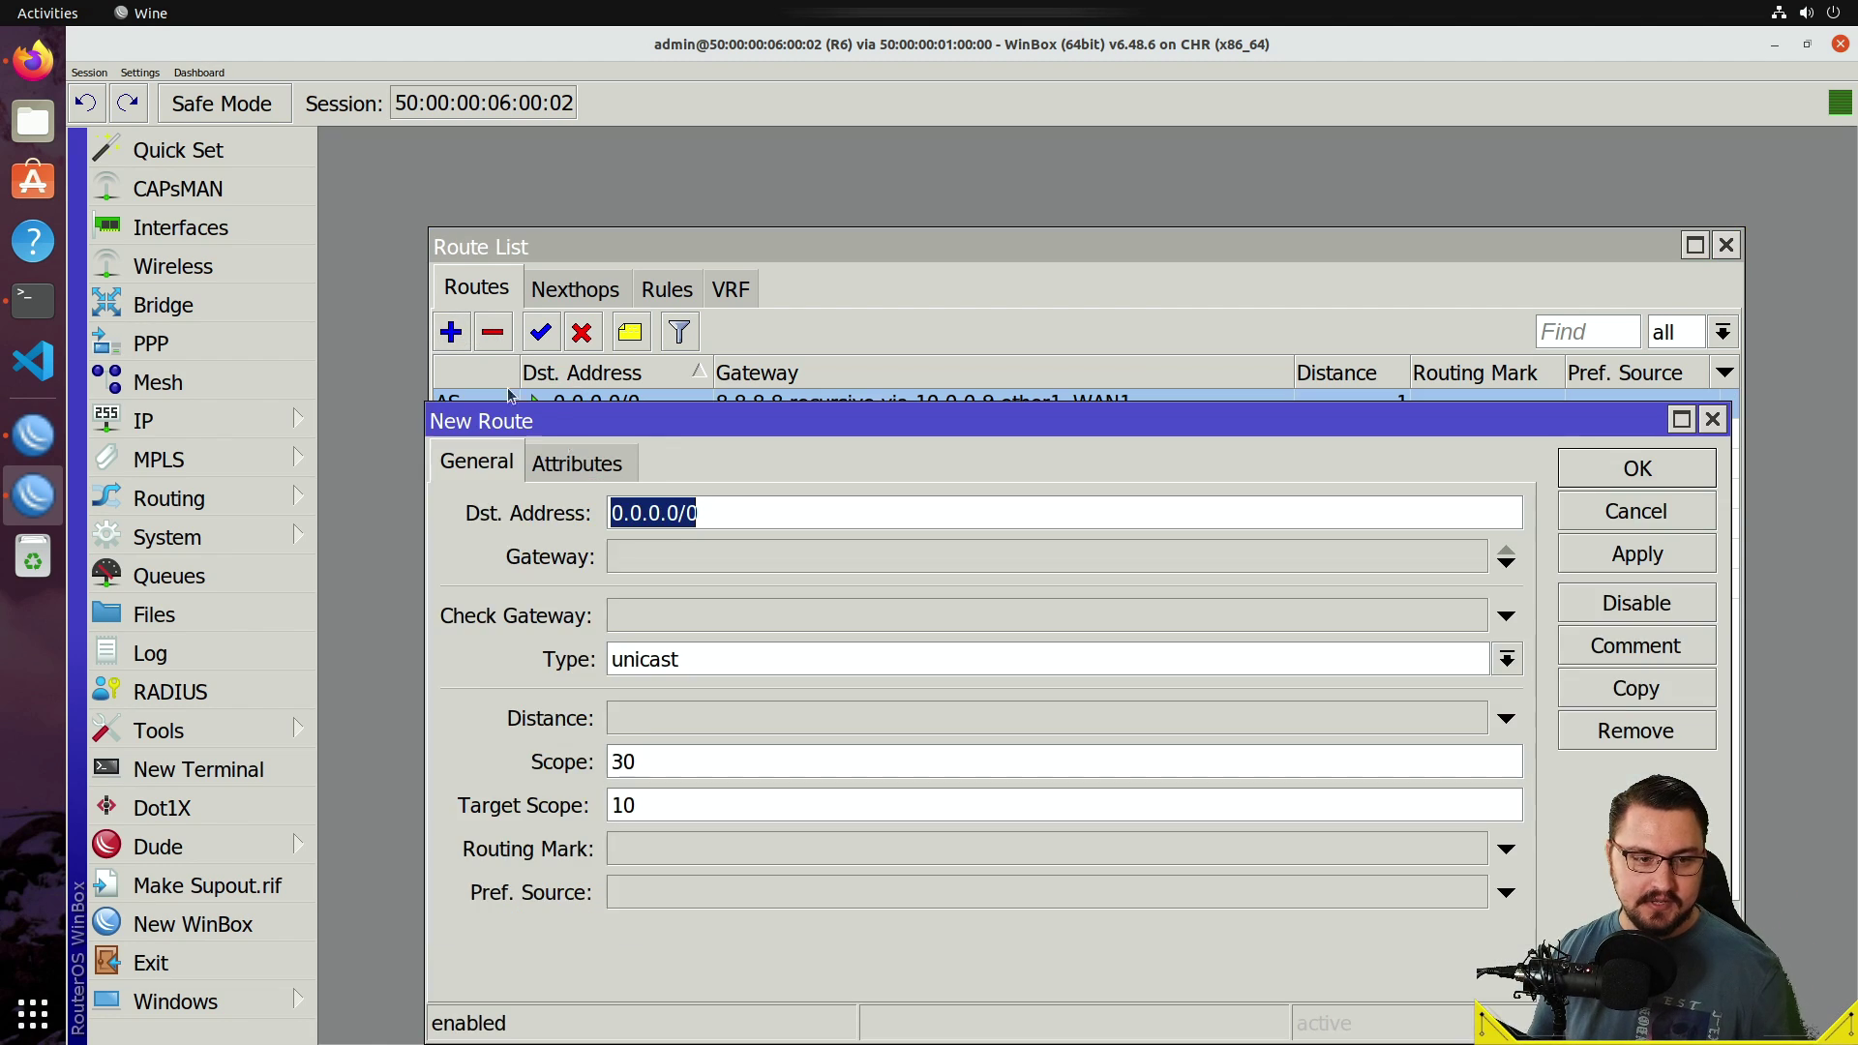
pyautogui.click(682, 559)
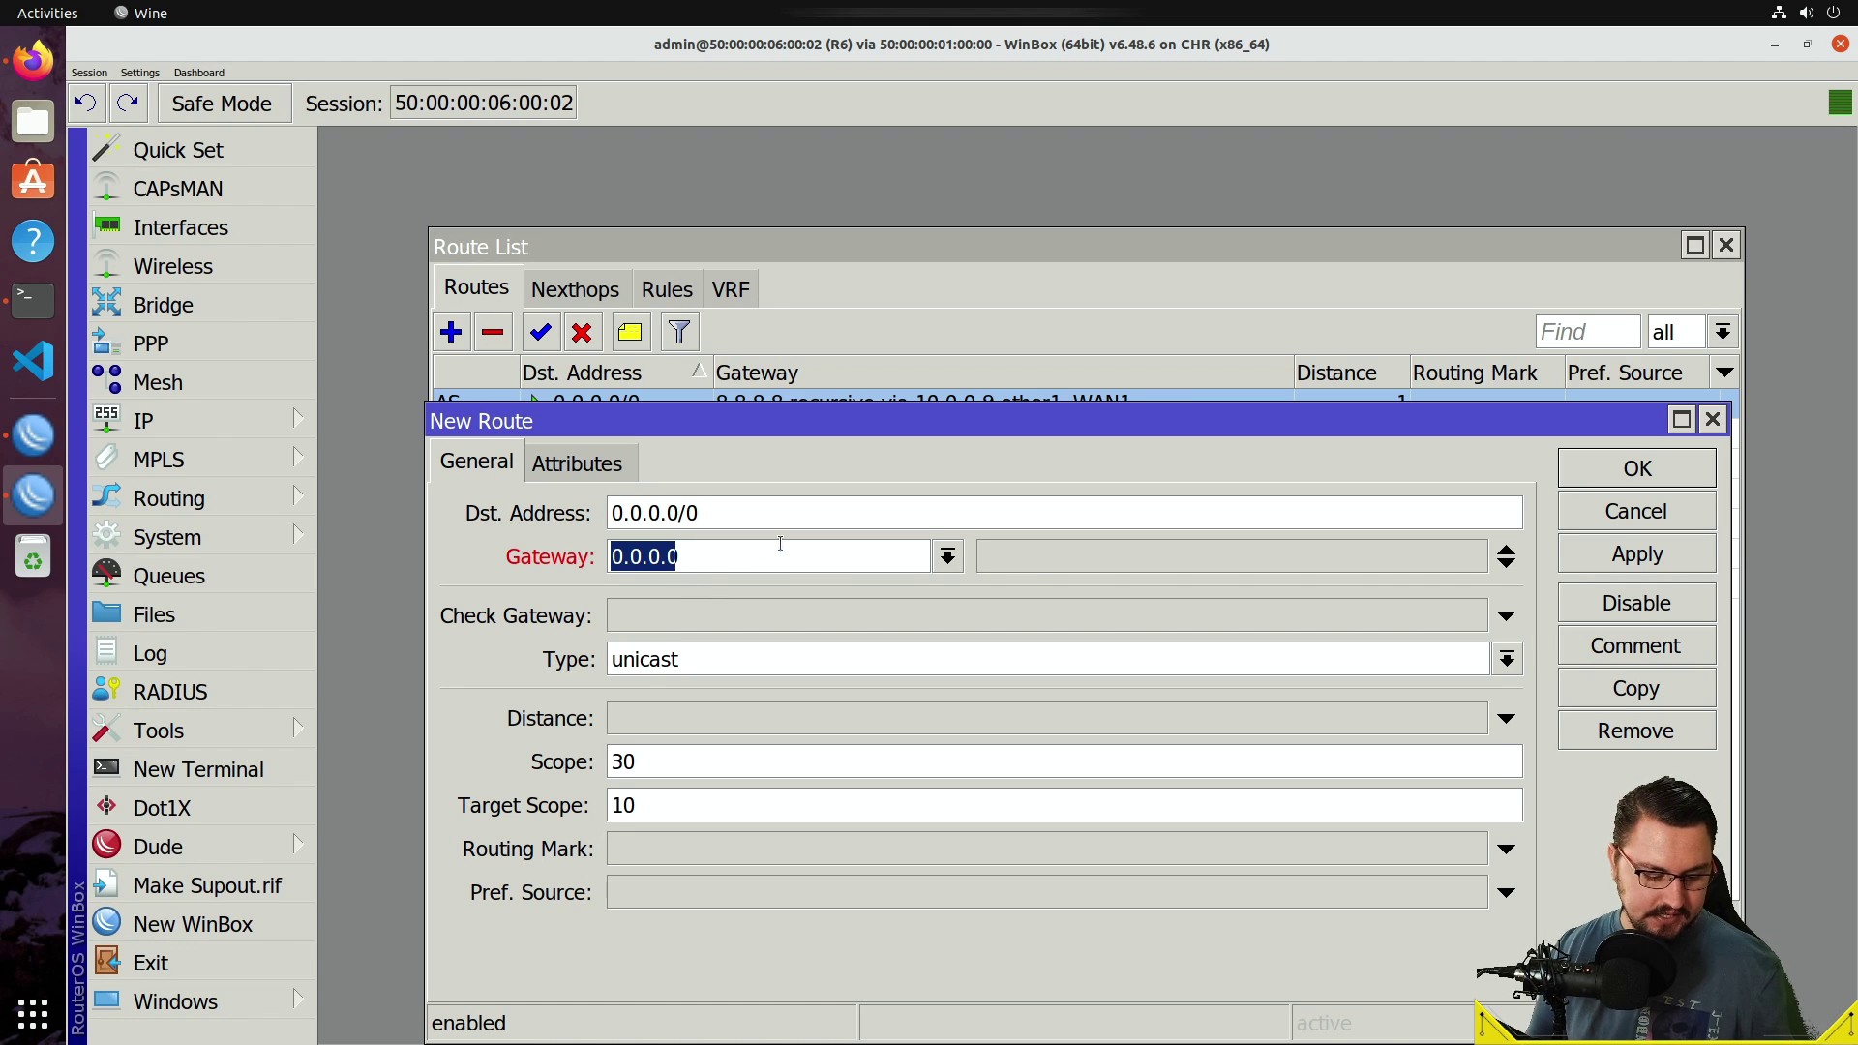
pyautogui.write('1.1.1.1')
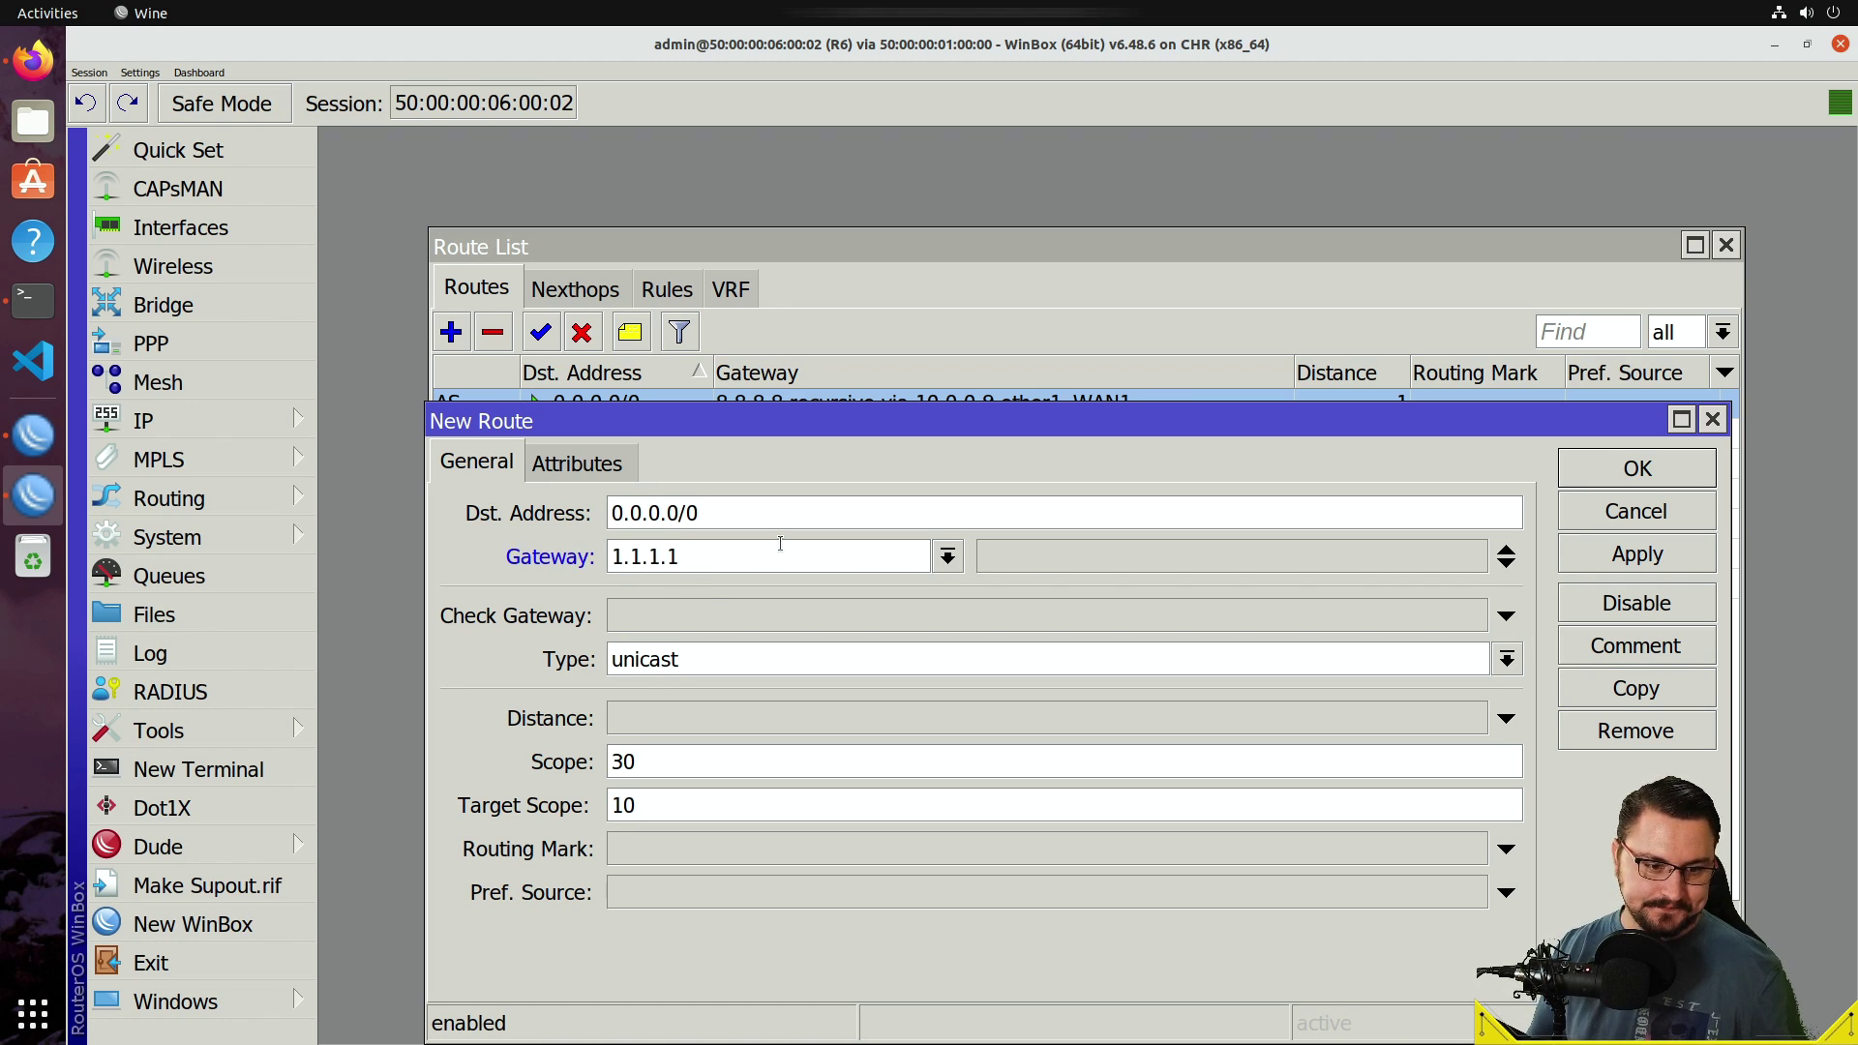
pyautogui.click(694, 730)
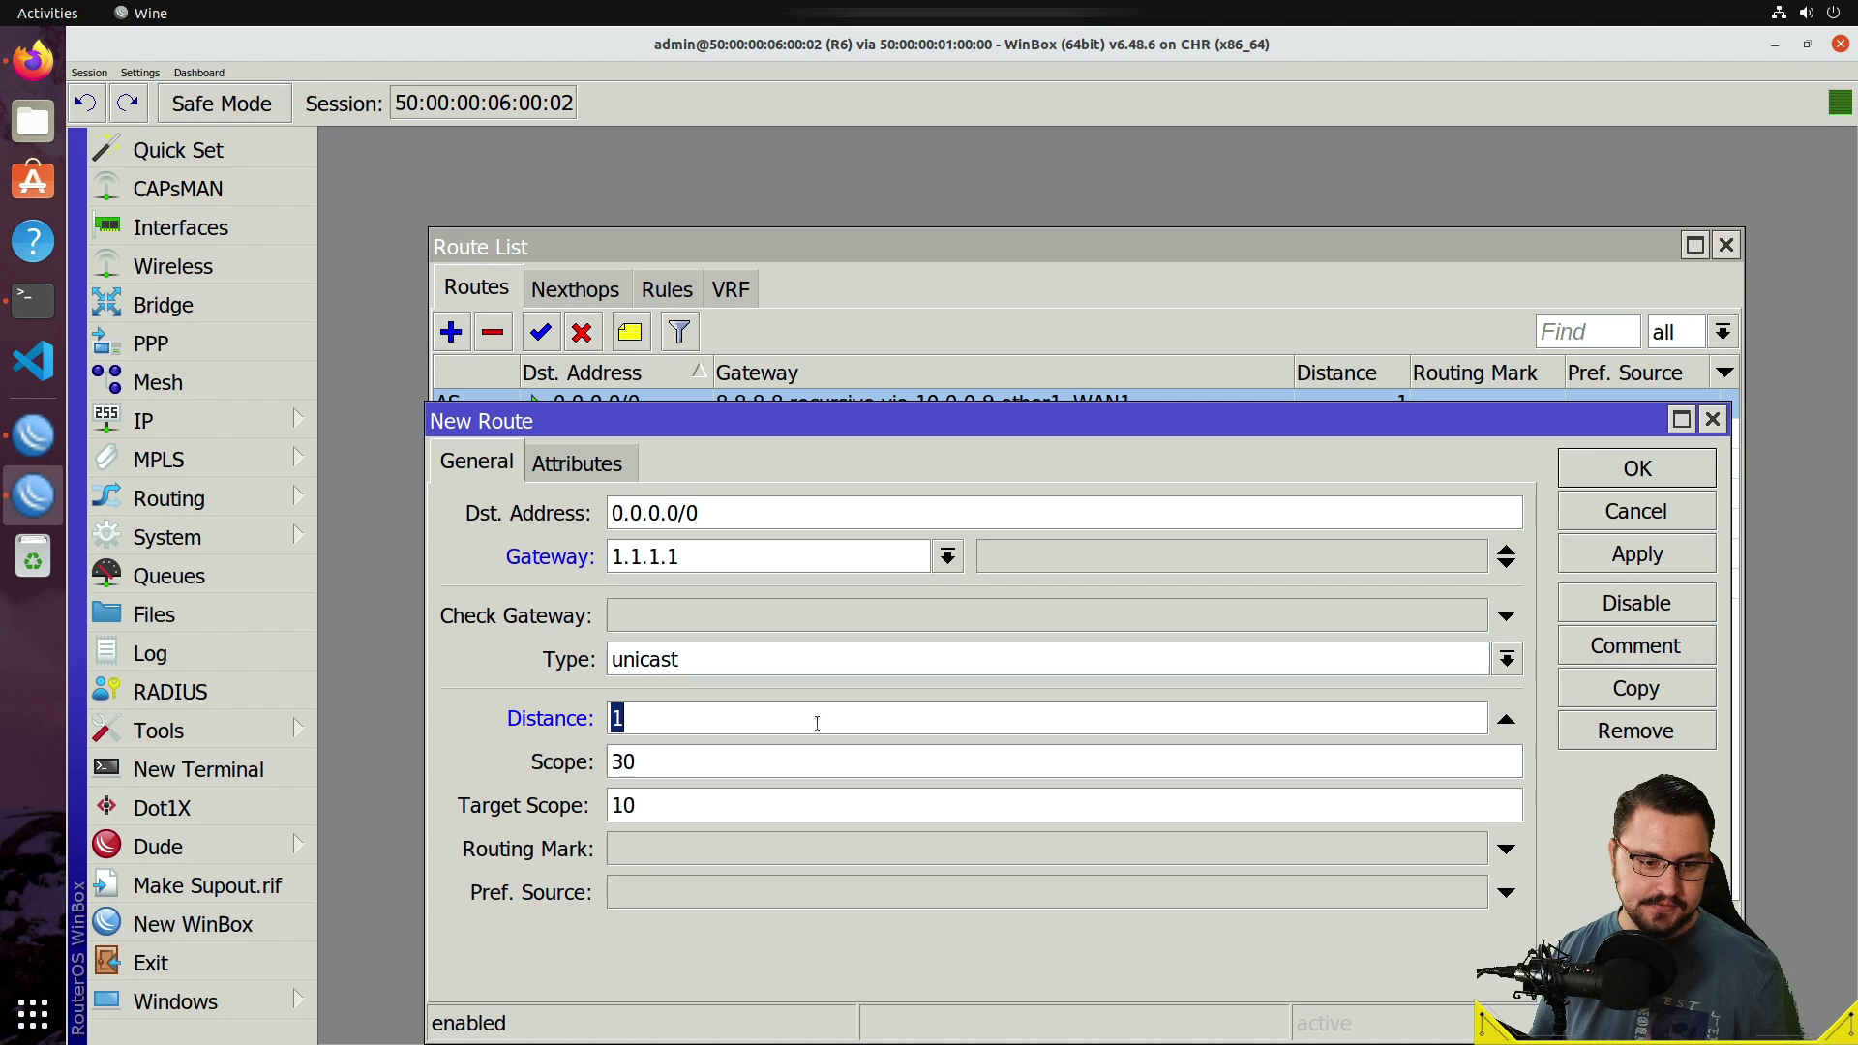
pyautogui.write('2')
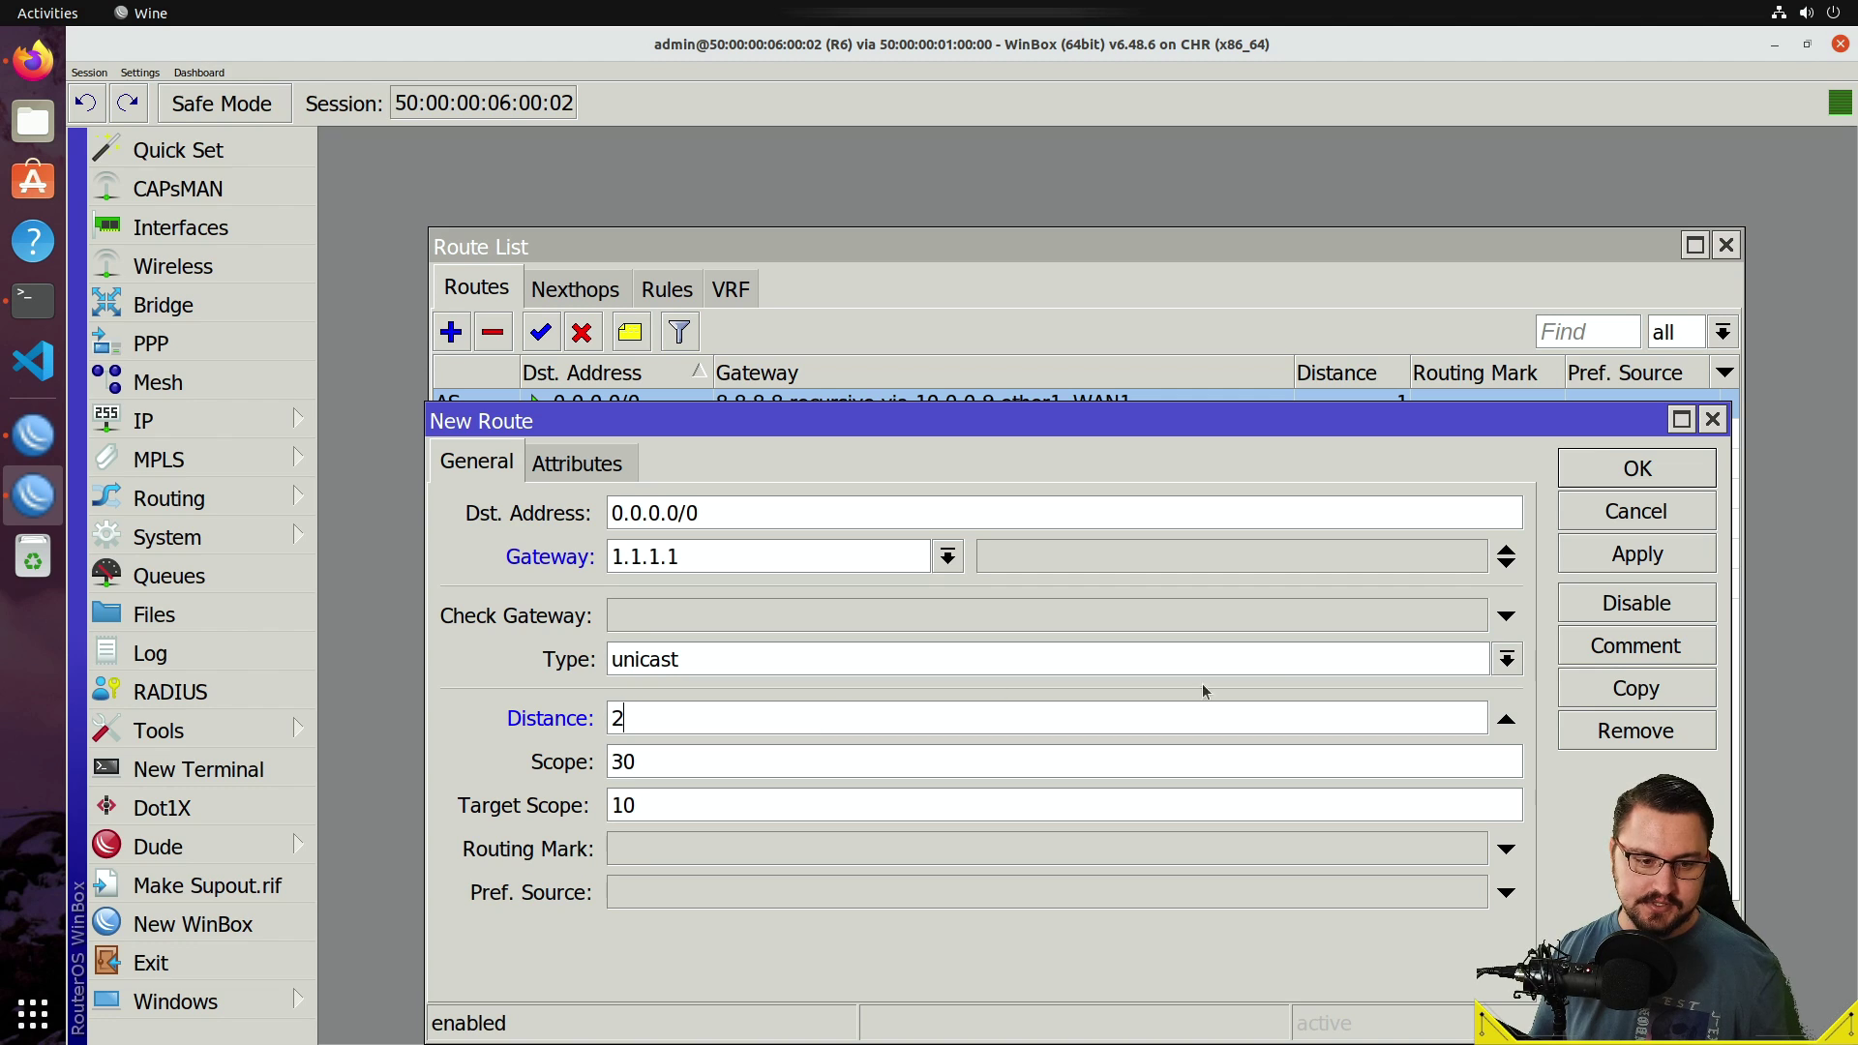
pyautogui.click(1629, 556)
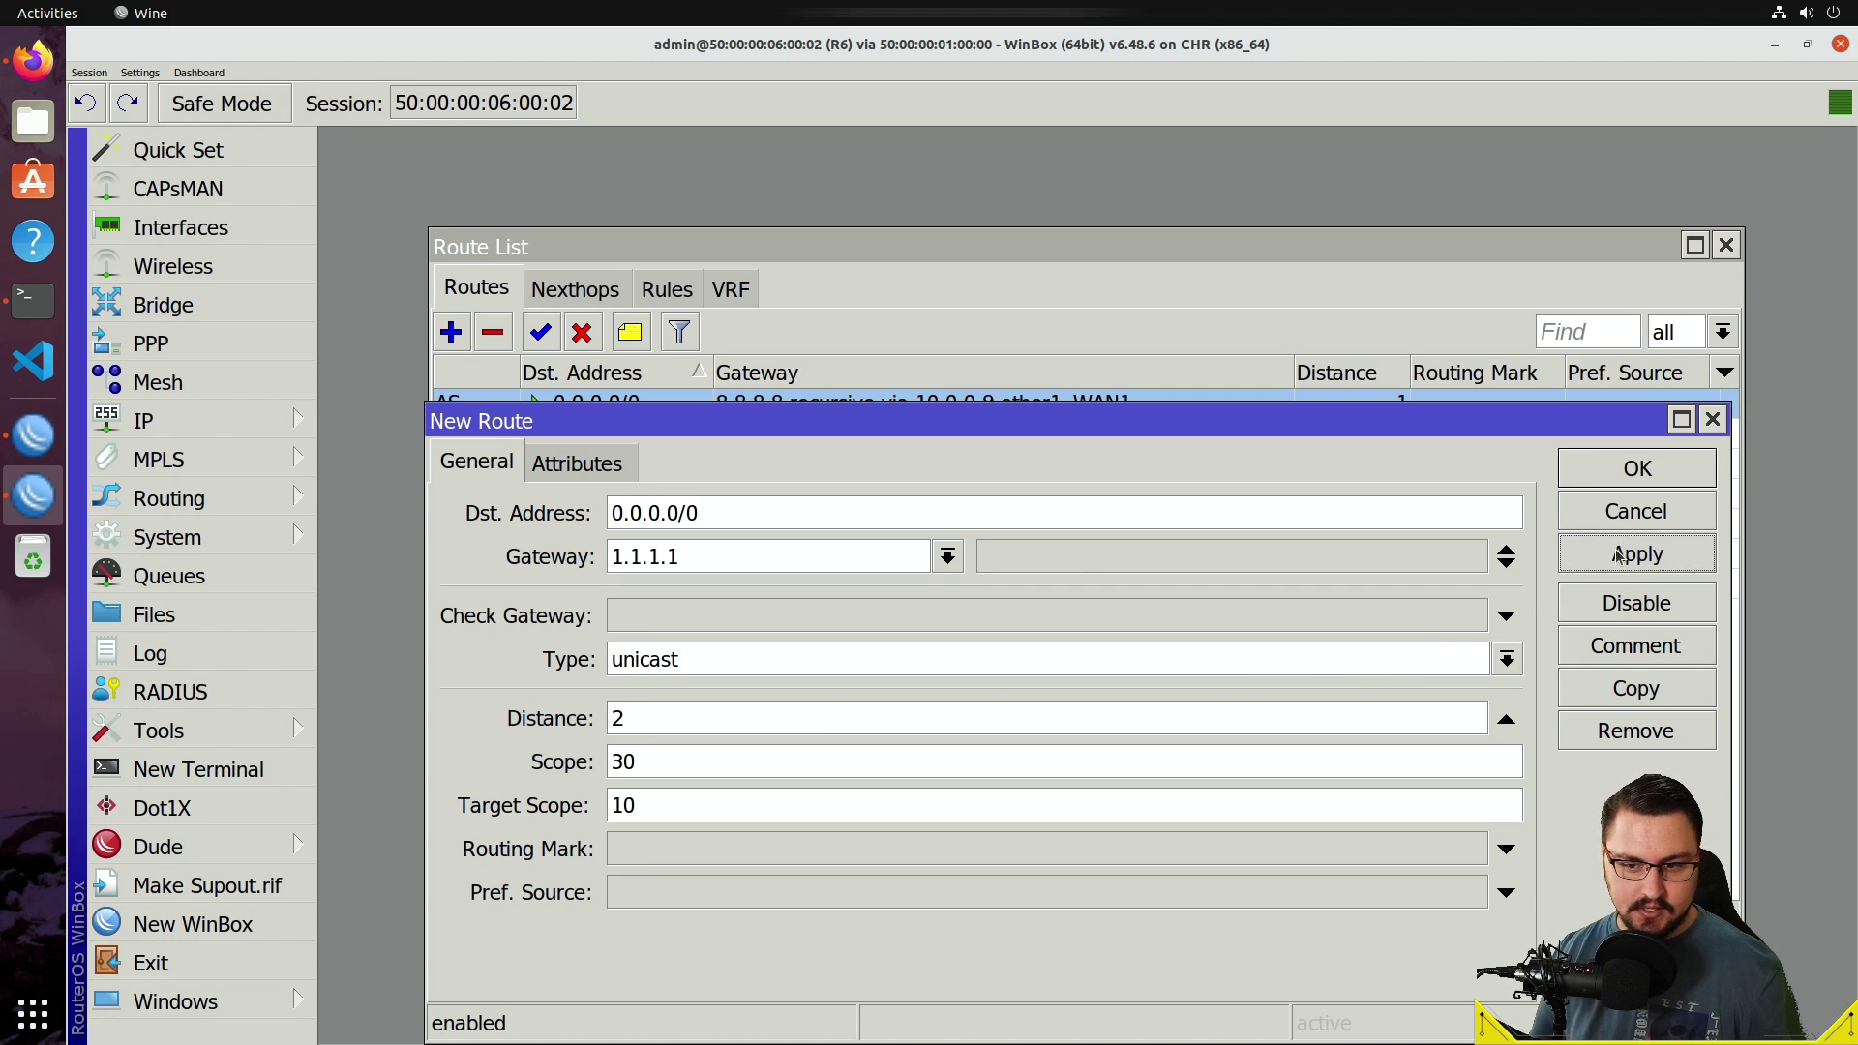
pyautogui.click(1626, 470)
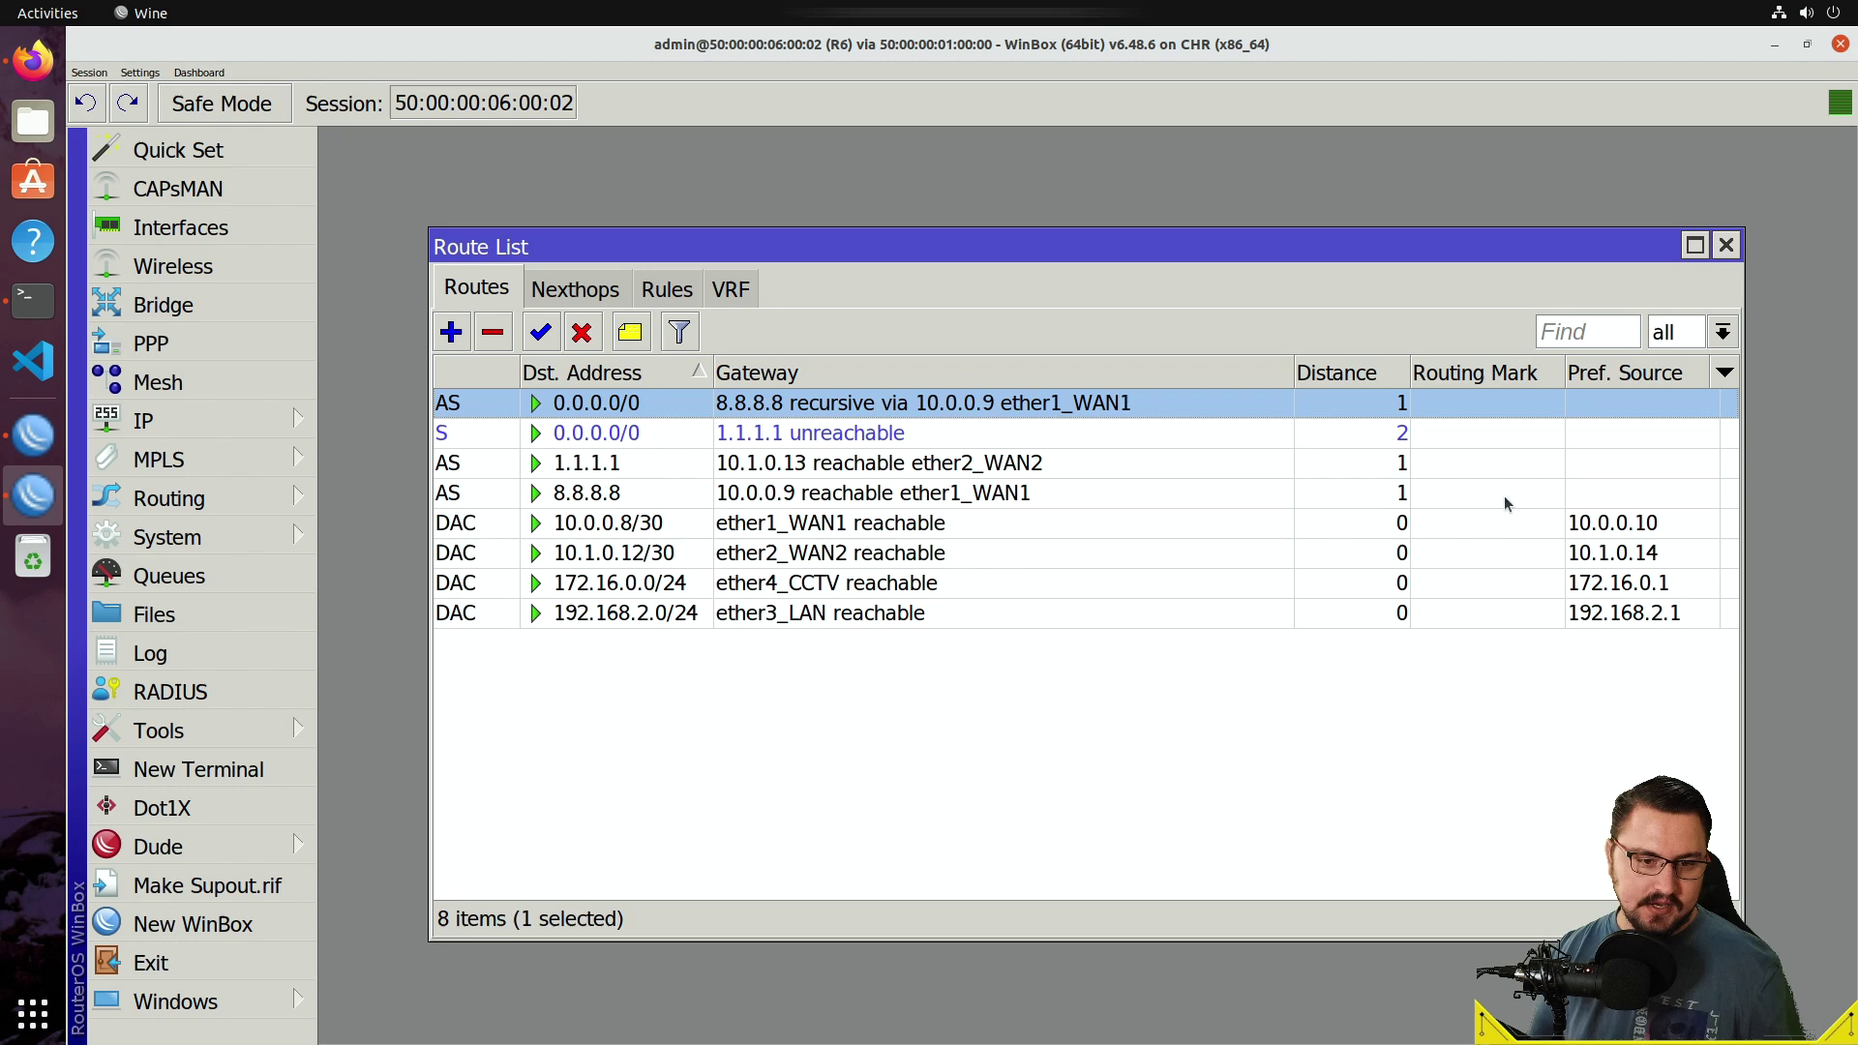
# Set the scope of the 1.1.1.1 static route to 10 and save the route.
pyautogui.doubleClick(612, 431)
pyautogui.press('Escape')
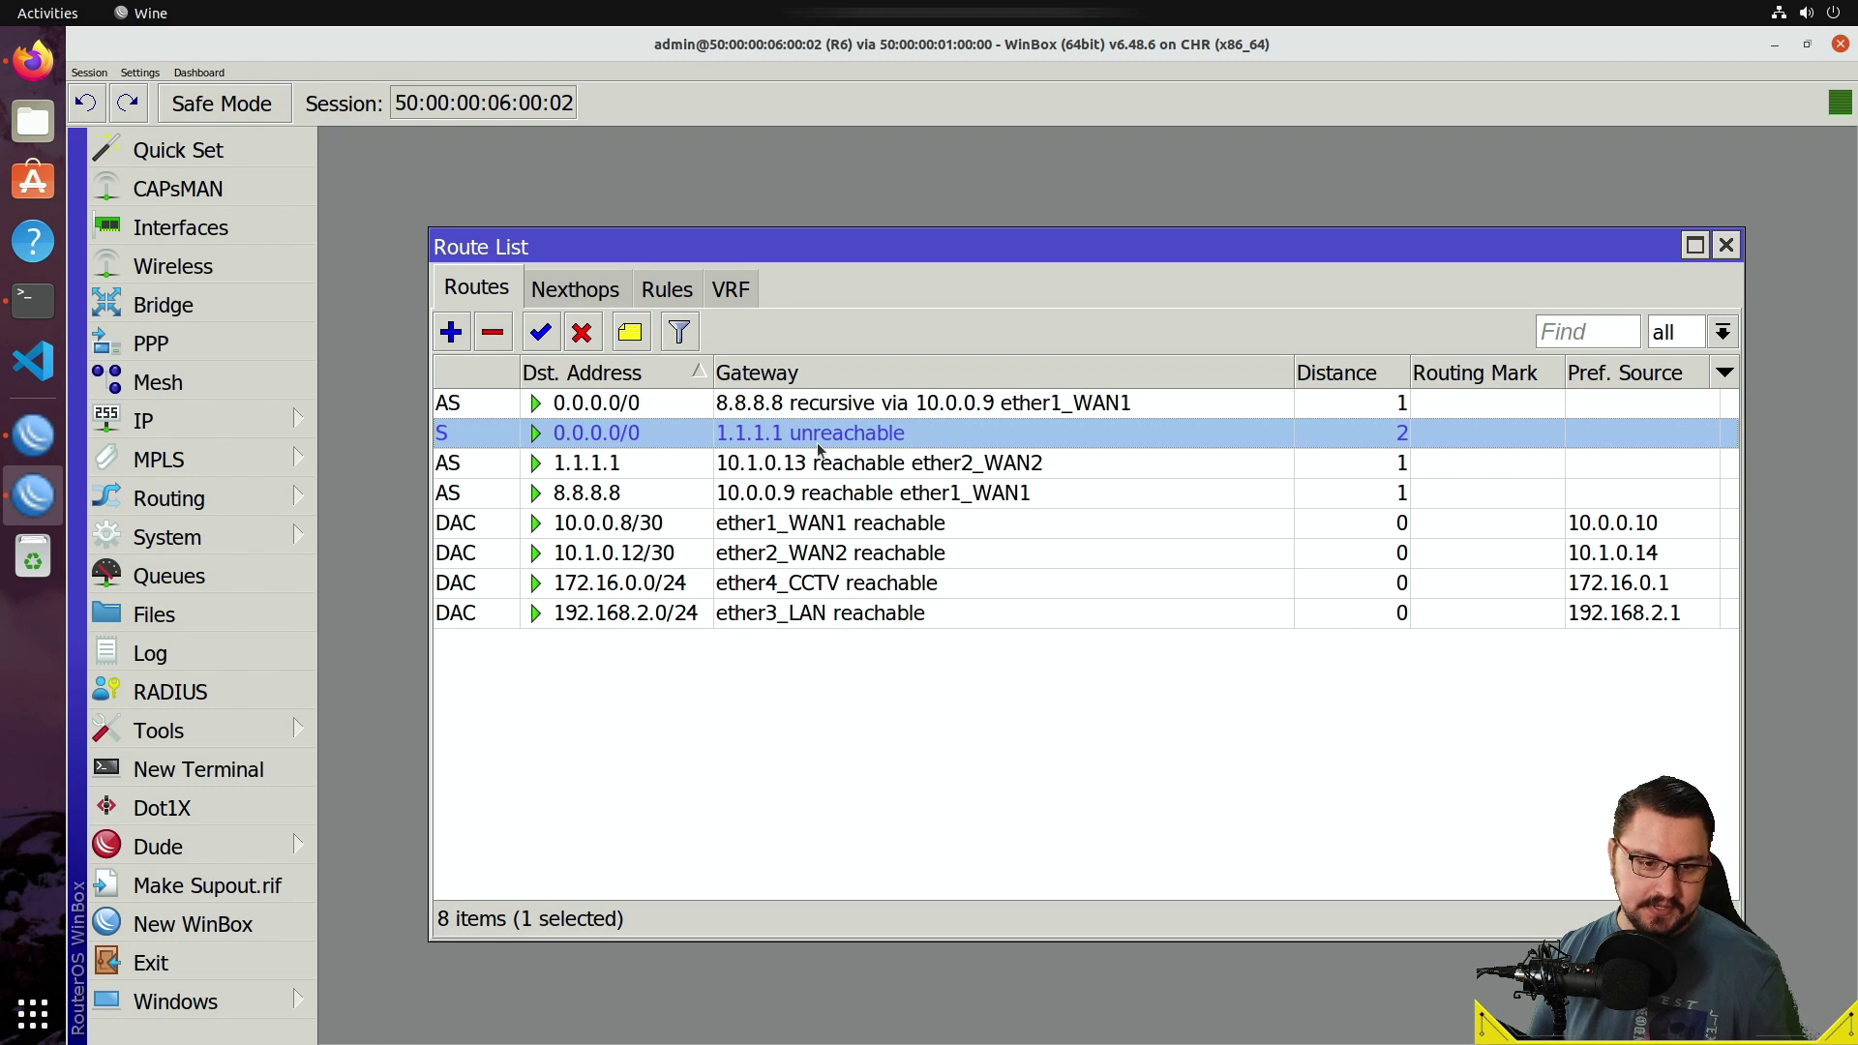
pyautogui.click(600, 472)
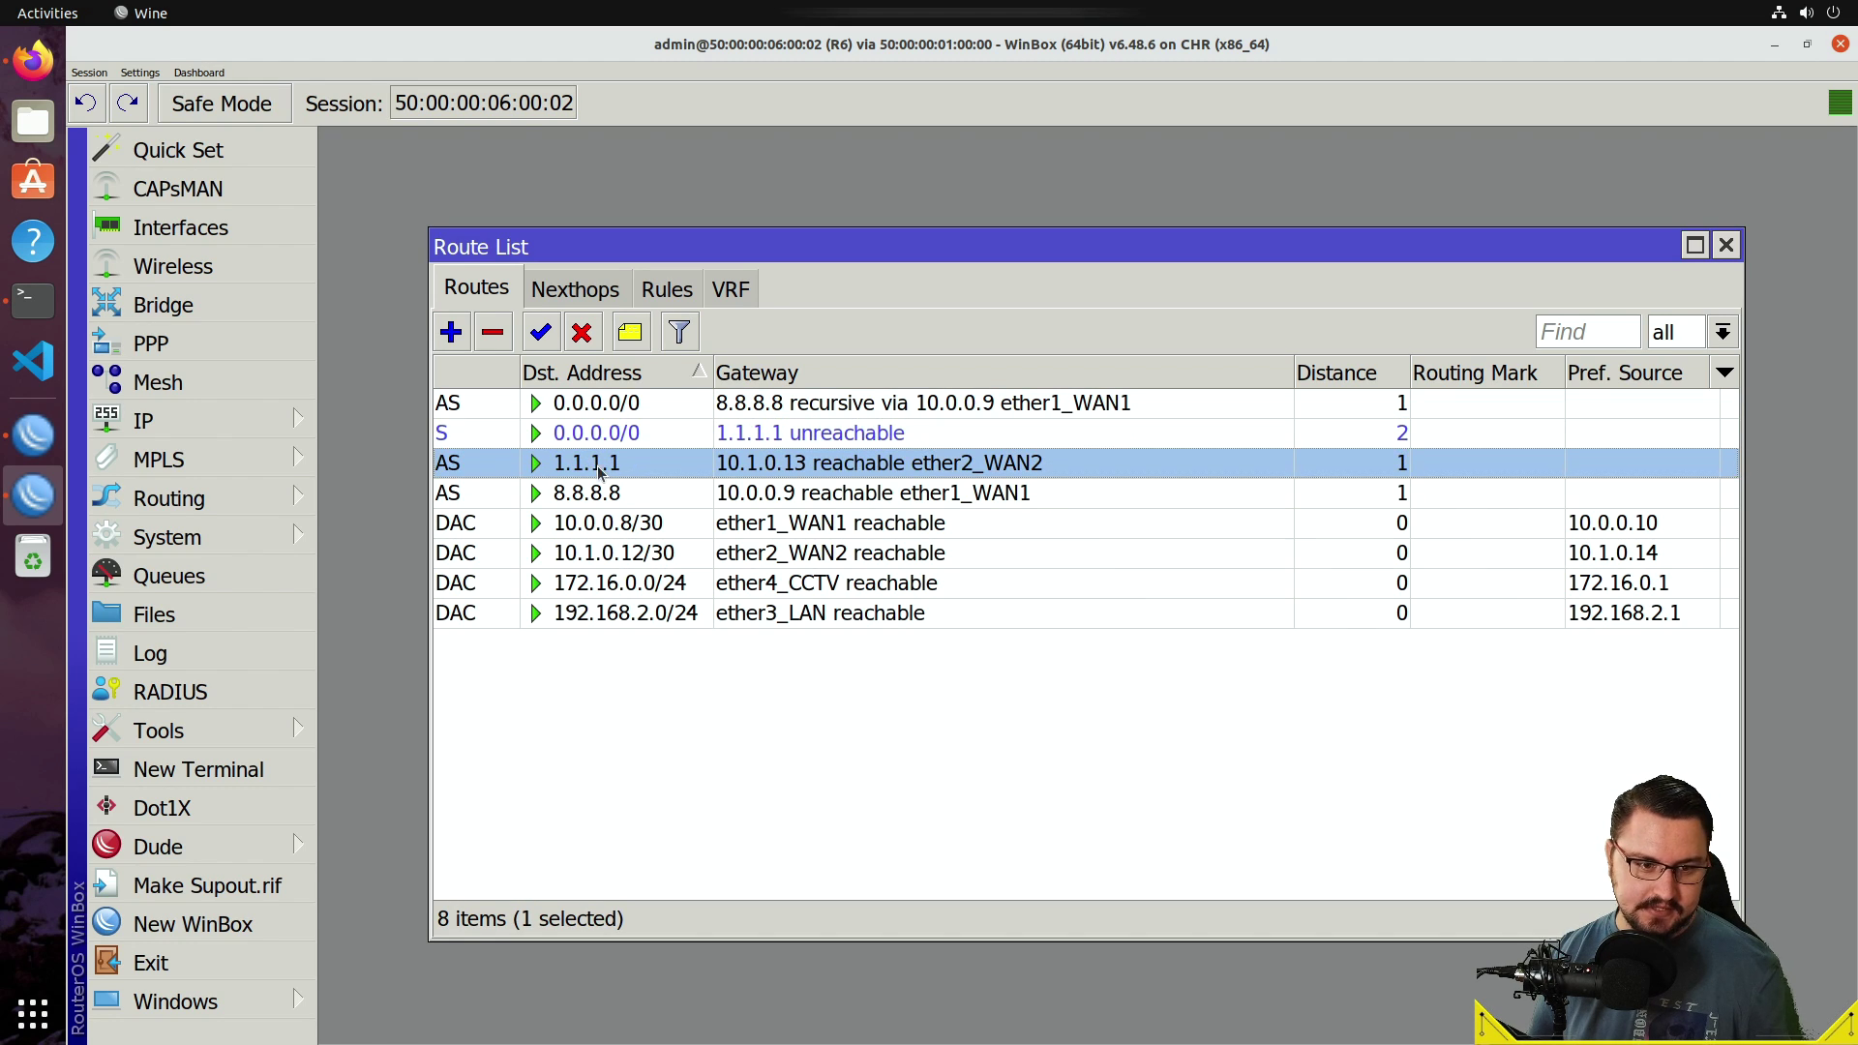
pyautogui.doubleClick(652, 467)
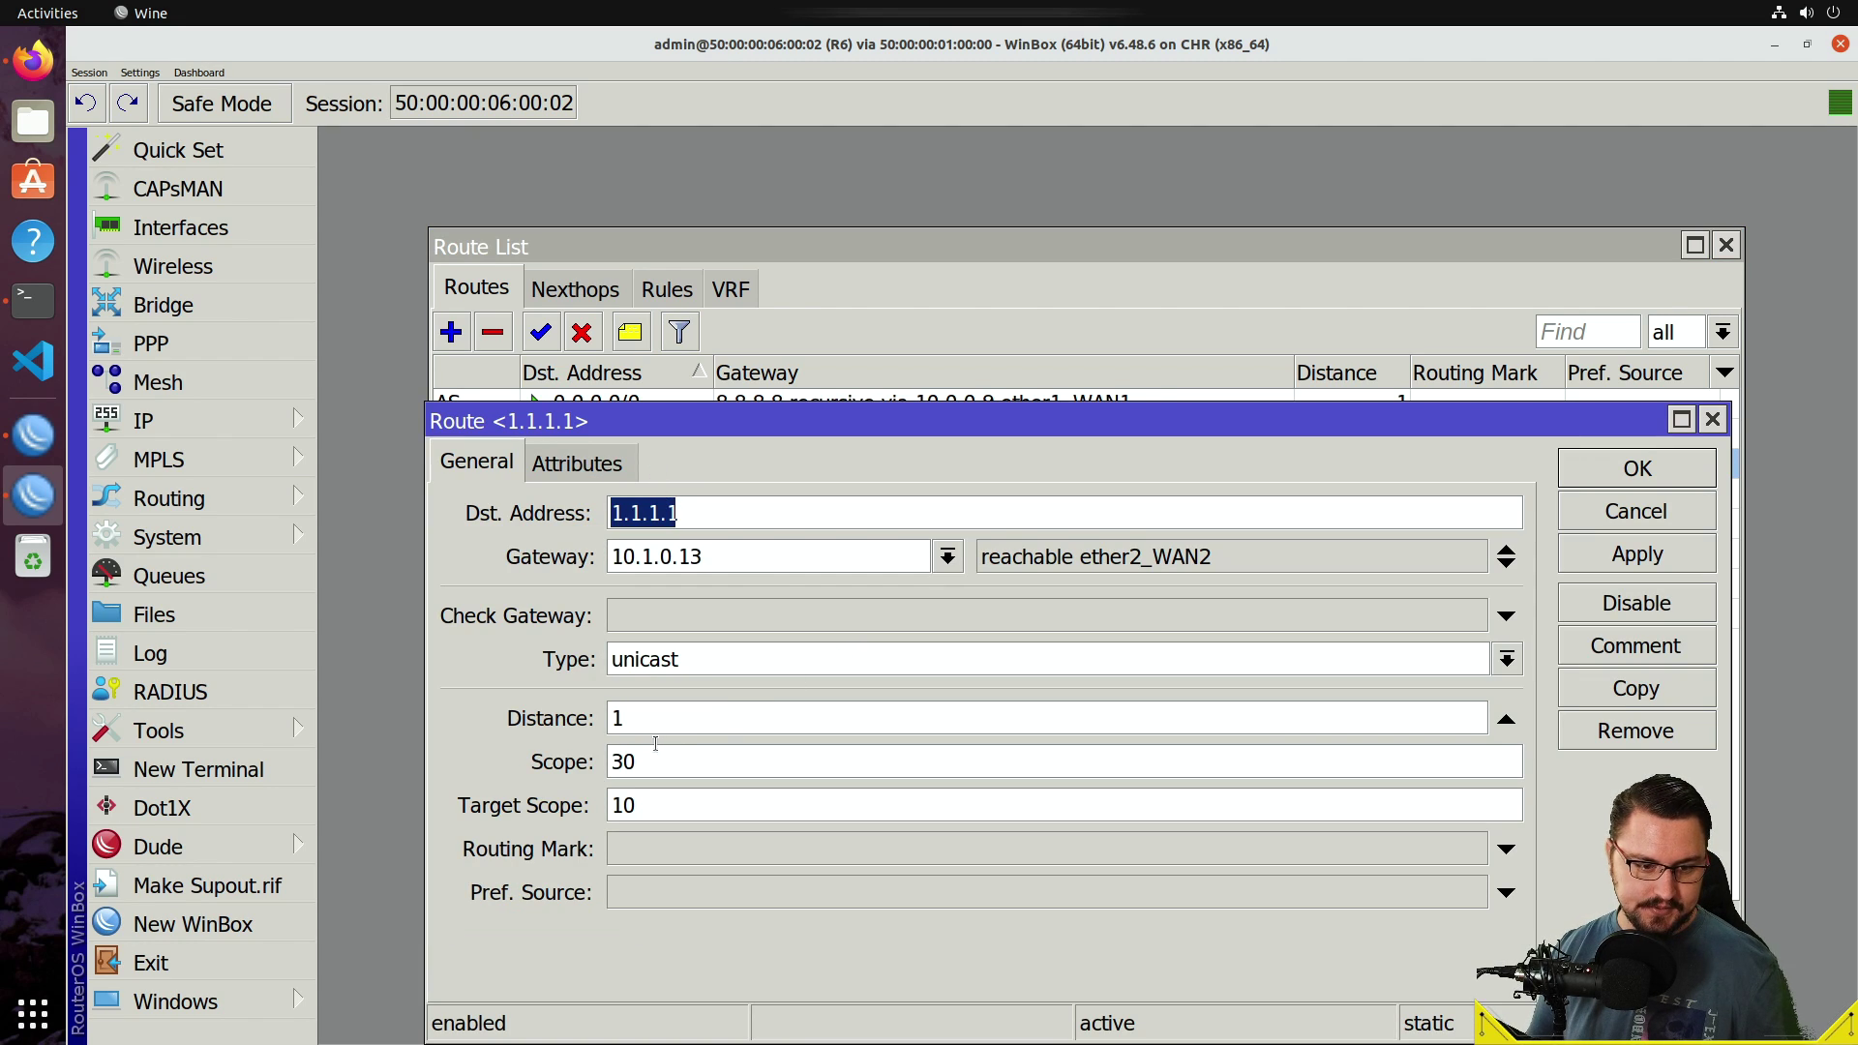
pyautogui.moveTo(609, 762); pyautogui.dragTo(622, 761)
pyautogui.write('1')
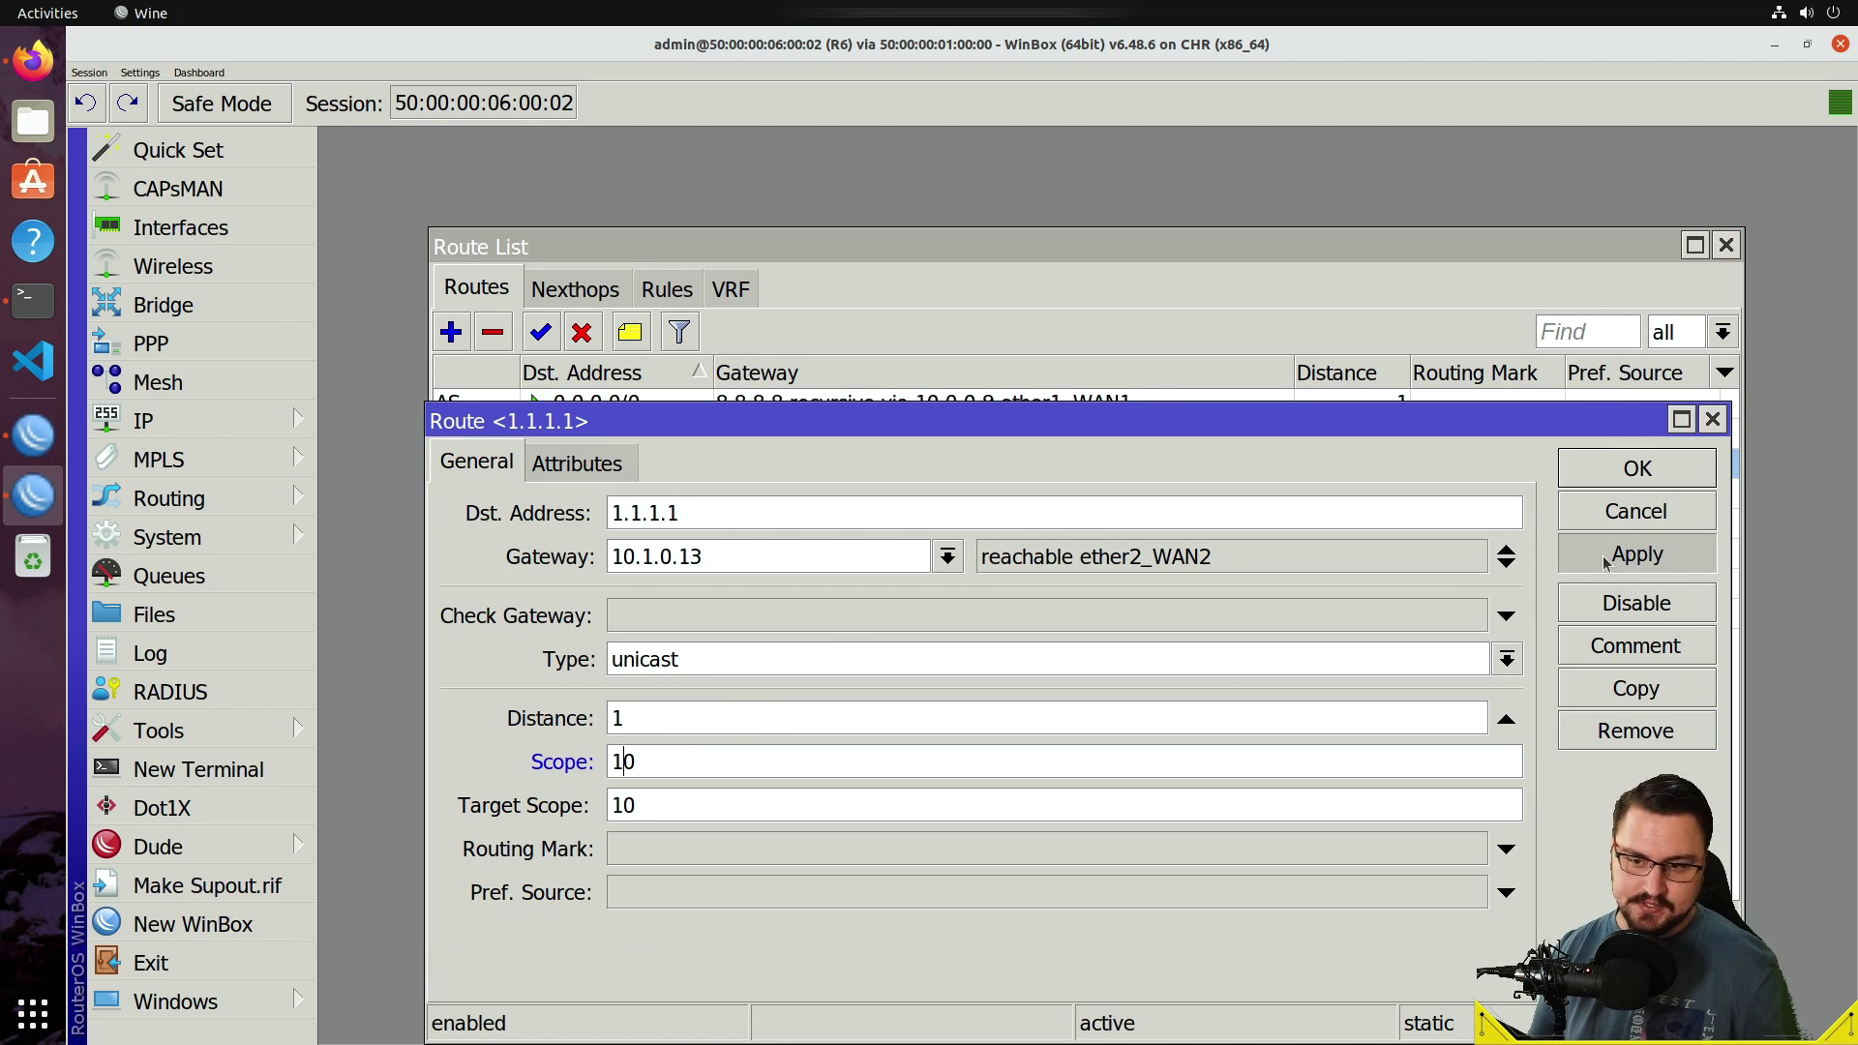
pyautogui.click(1628, 472)
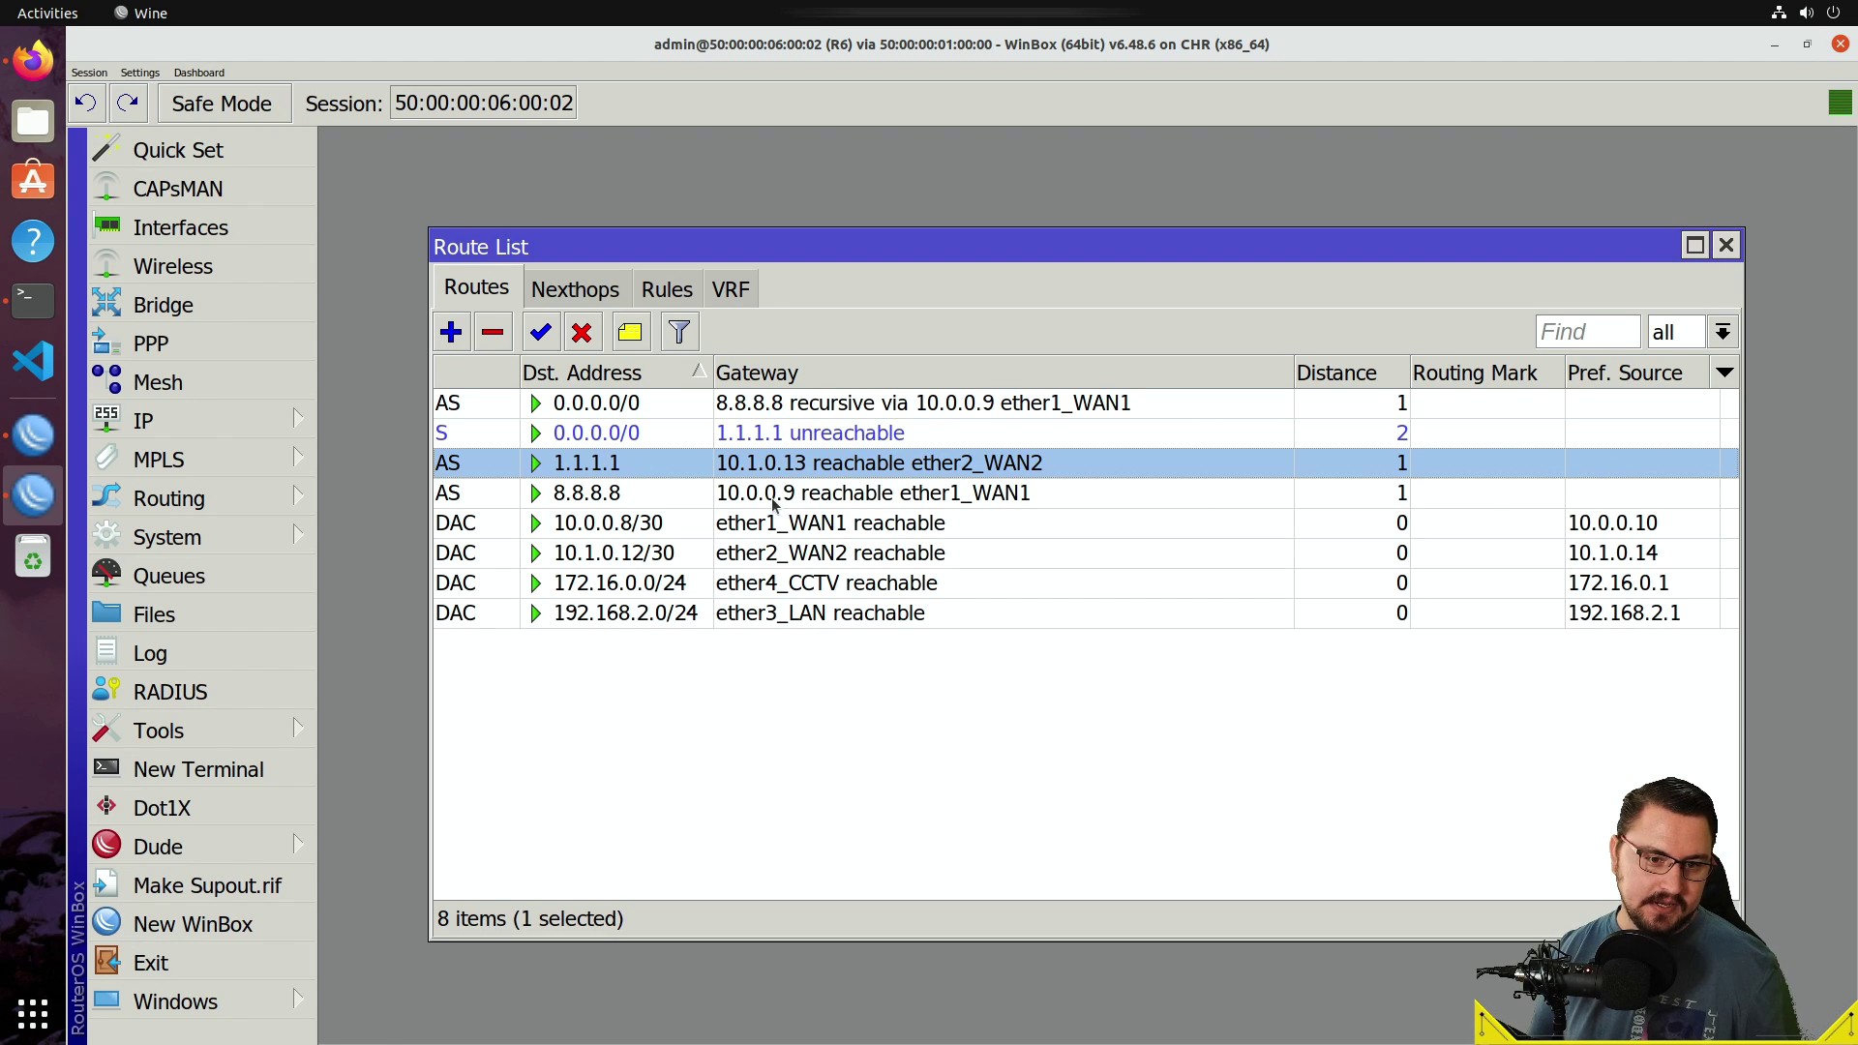
# Reopen the default route via 1.1.1.1 and reapply its settings without changes.
pyautogui.click(695, 495)
pyautogui.click(696, 468)
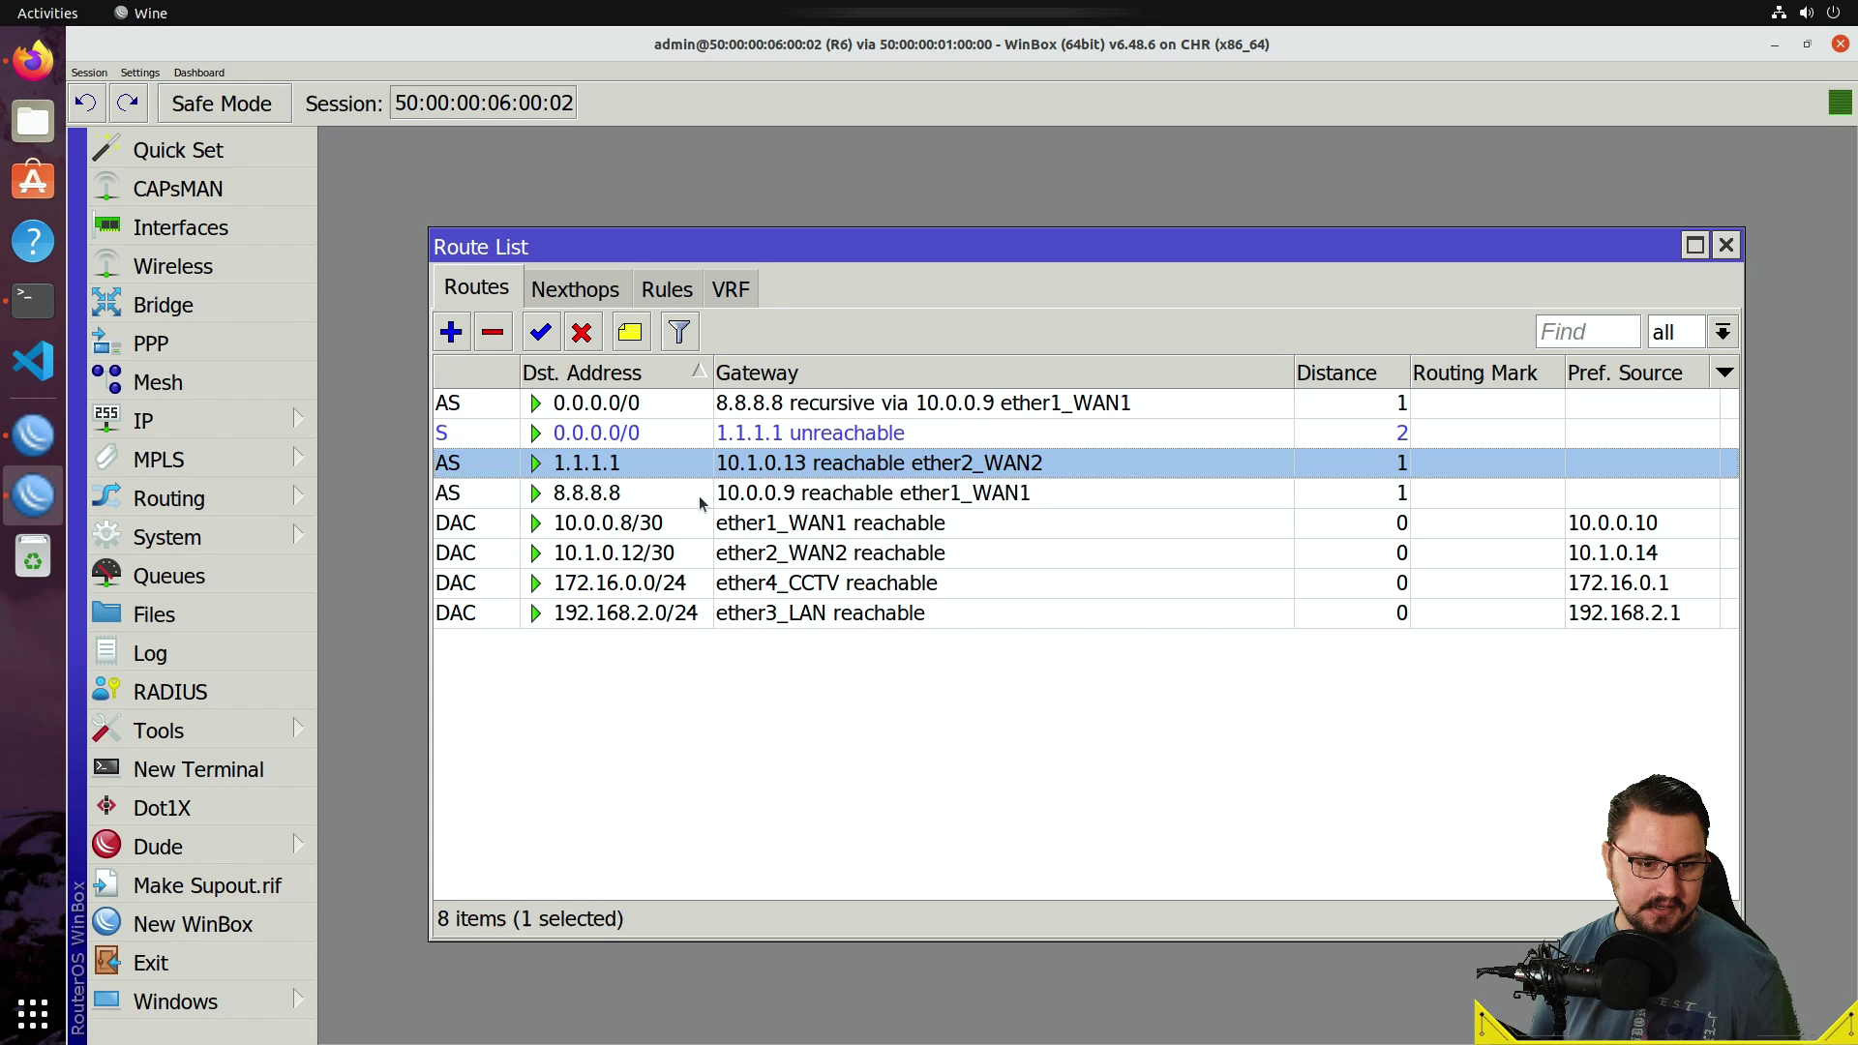
pyautogui.click(702, 495)
pyautogui.doubleClick(716, 433)
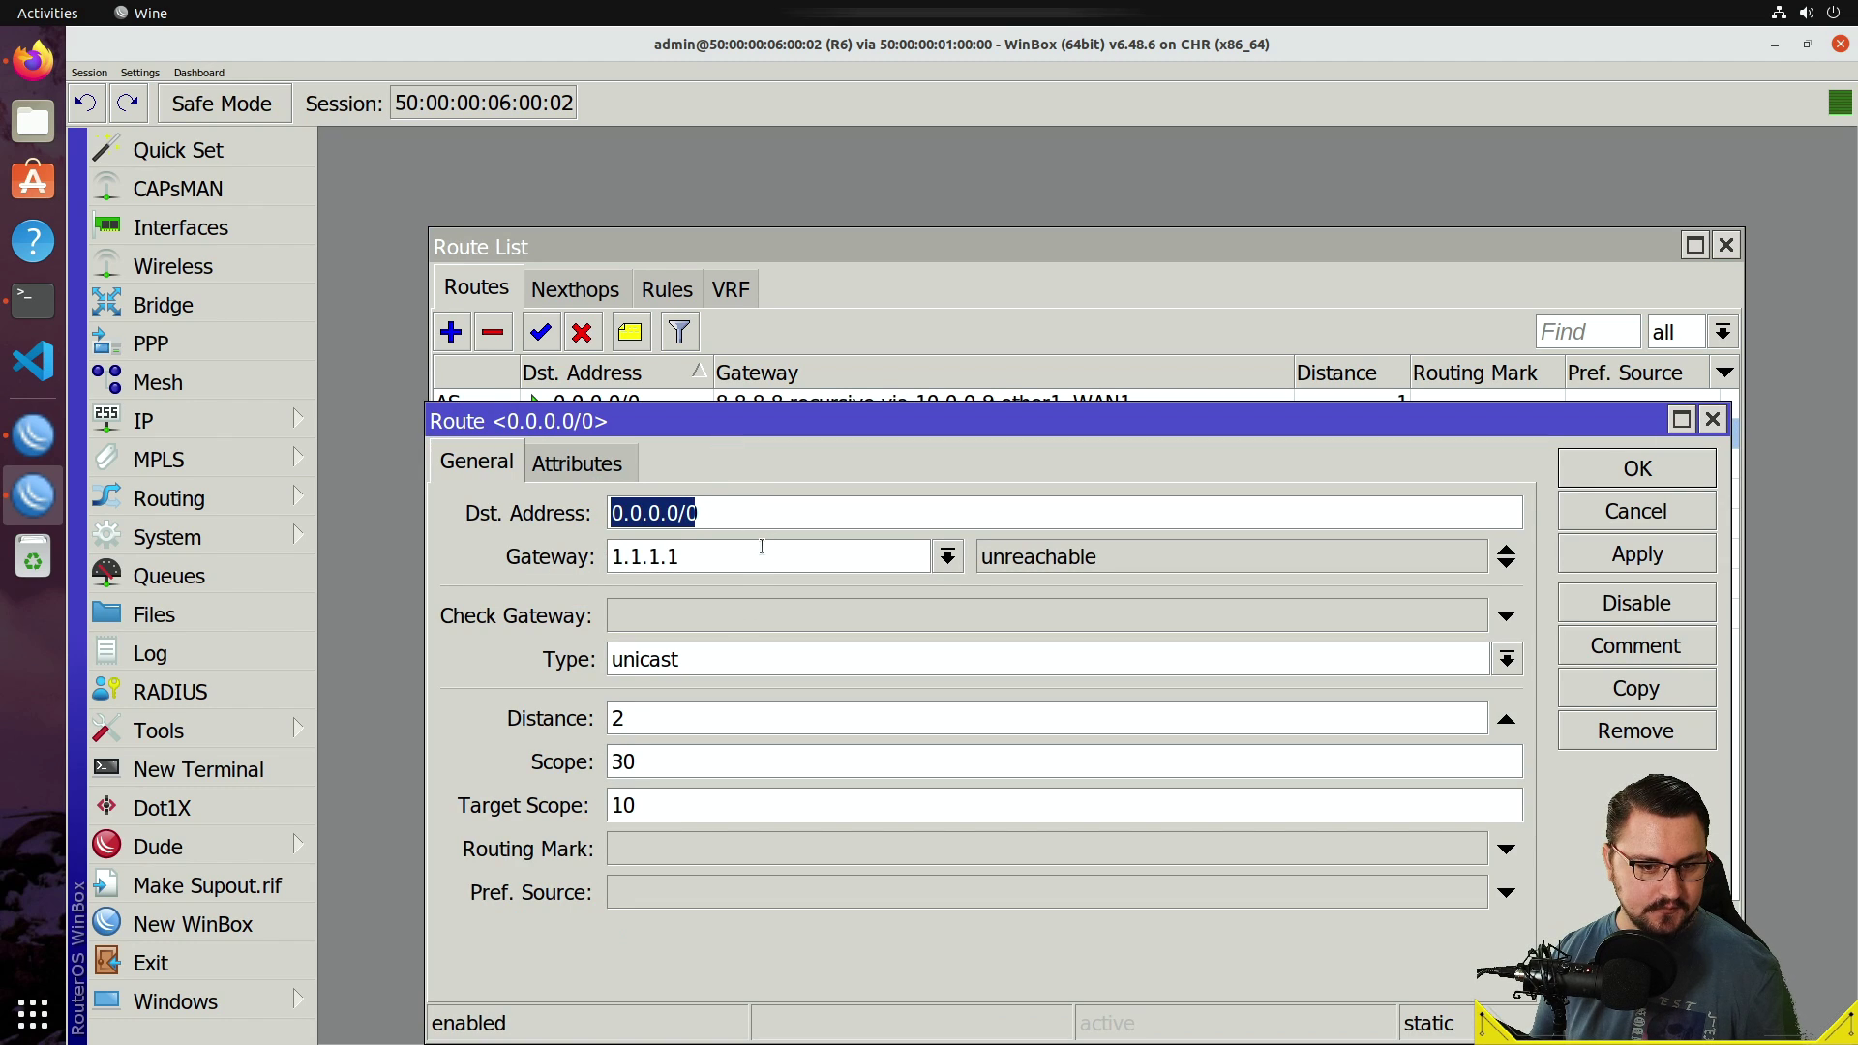
pyautogui.press('Tab')
pyautogui.click(1635, 554)
pyautogui.click(1611, 471)
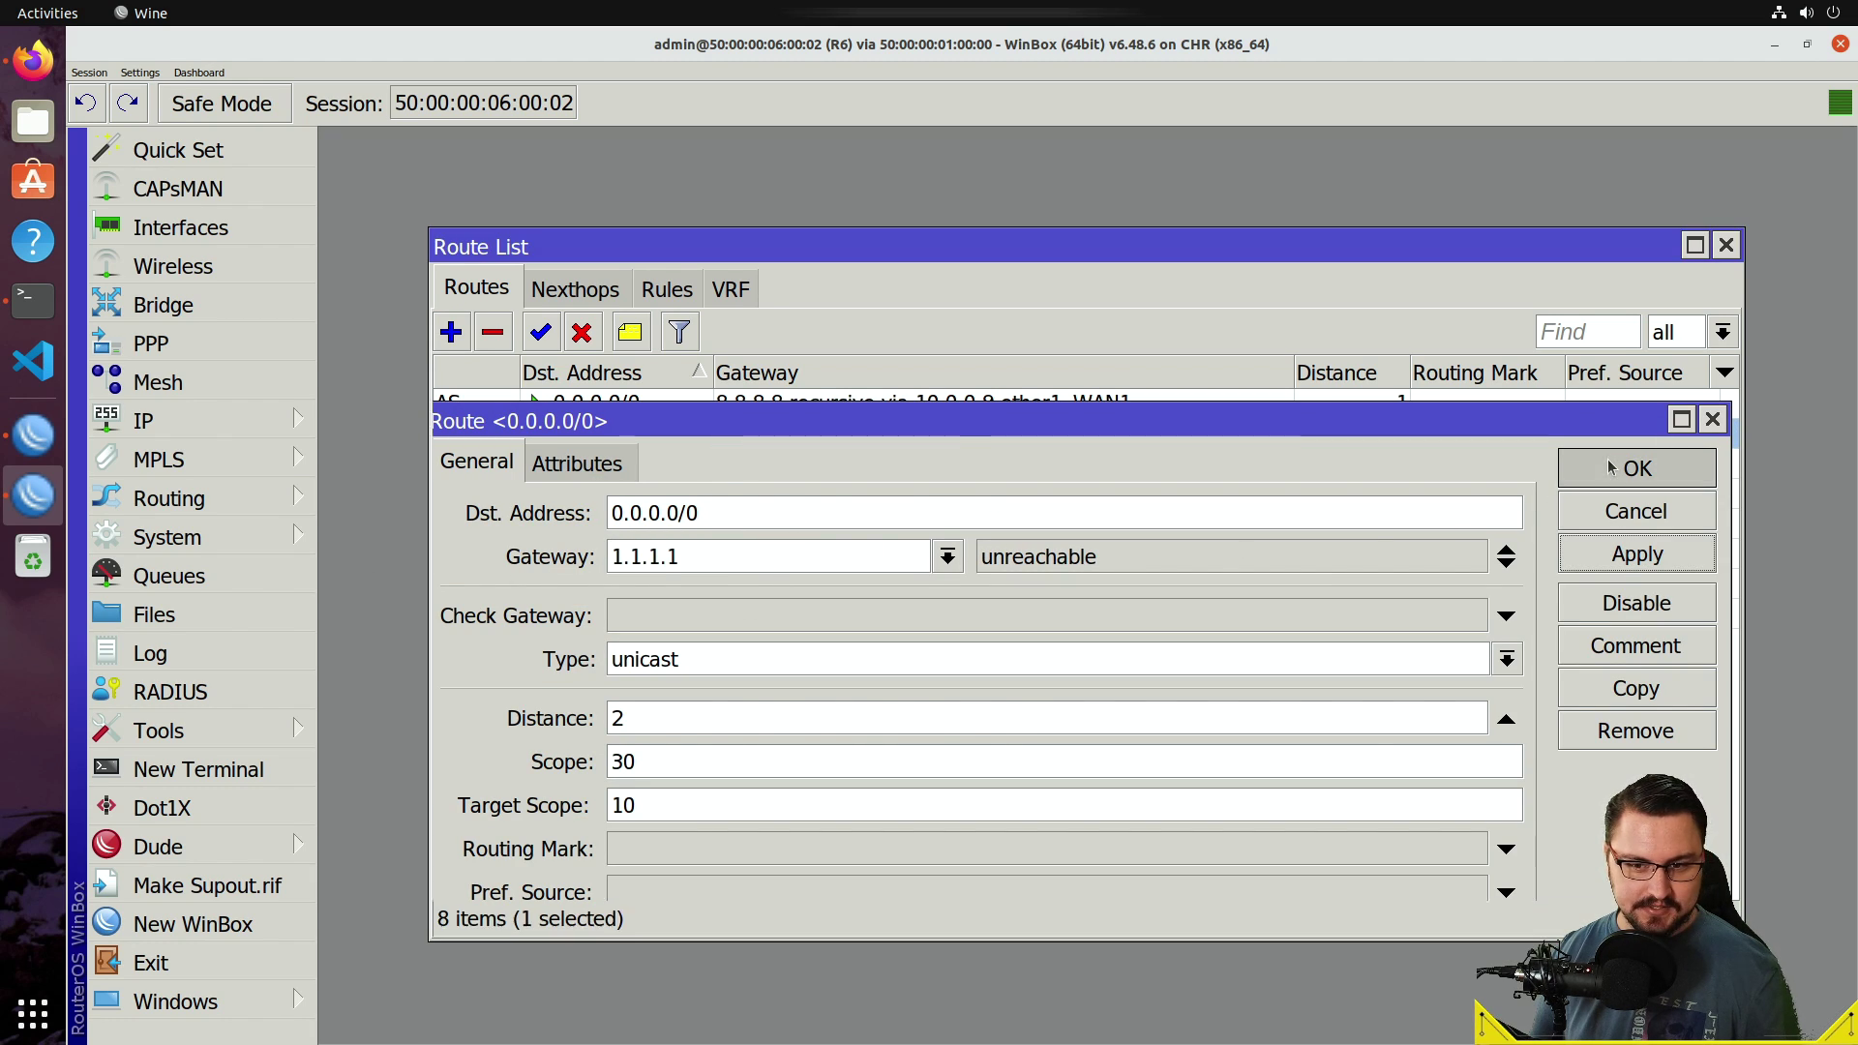
# Disable and re-enable the default route that uses 8.8.8.8 as its gateway.
pyautogui.click(600, 403)
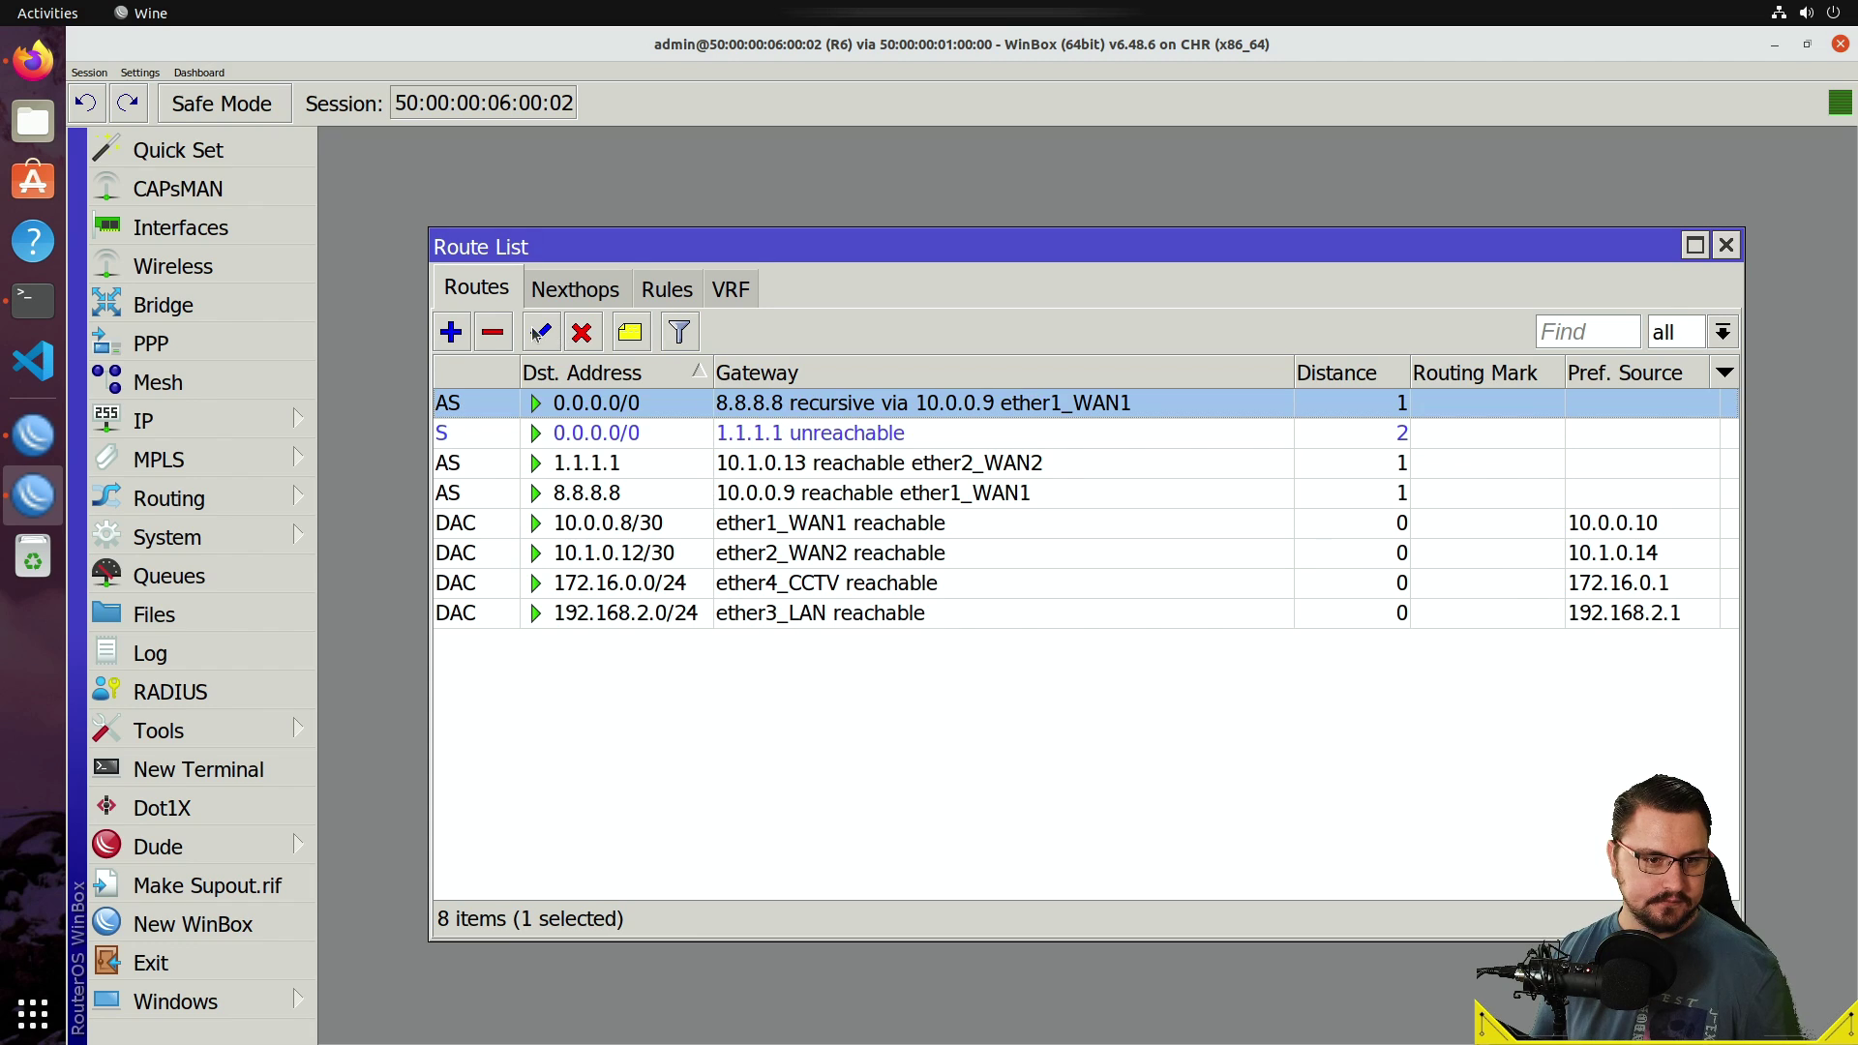
pyautogui.click(571, 338)
pyautogui.click(557, 339)
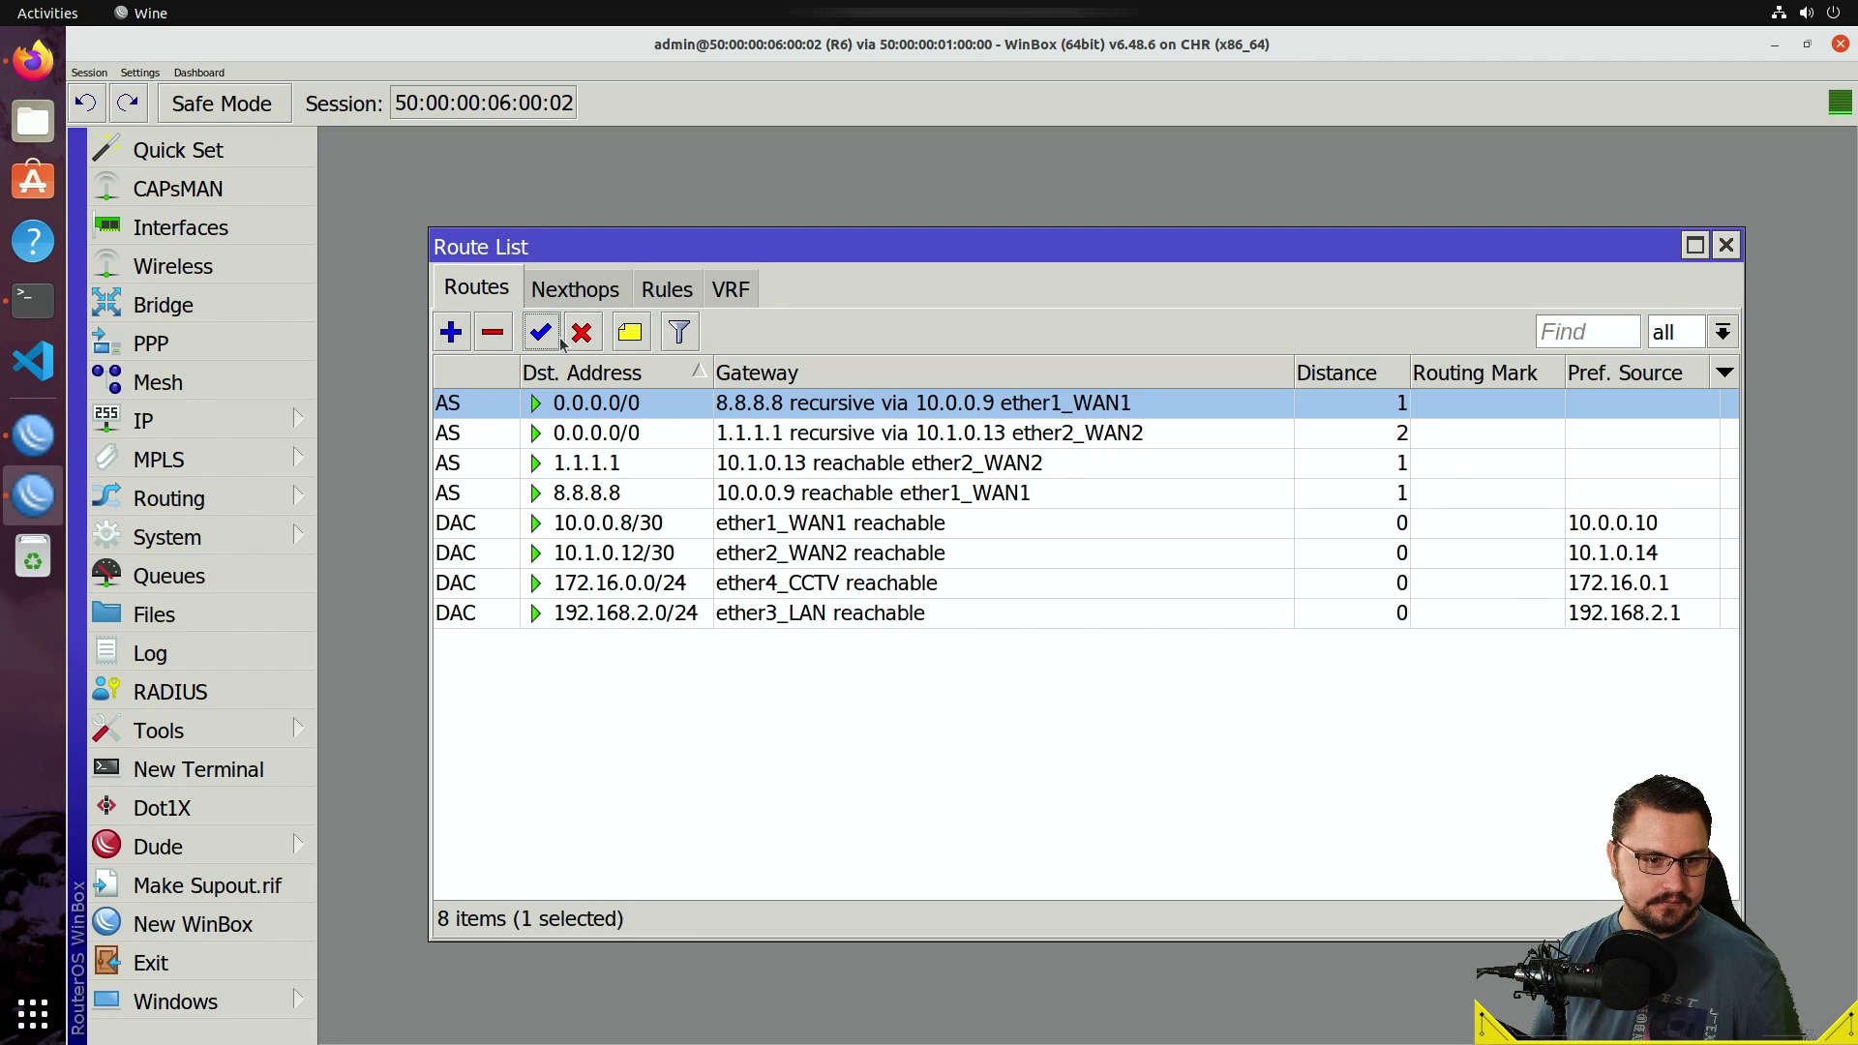
pyautogui.click(859, 530)
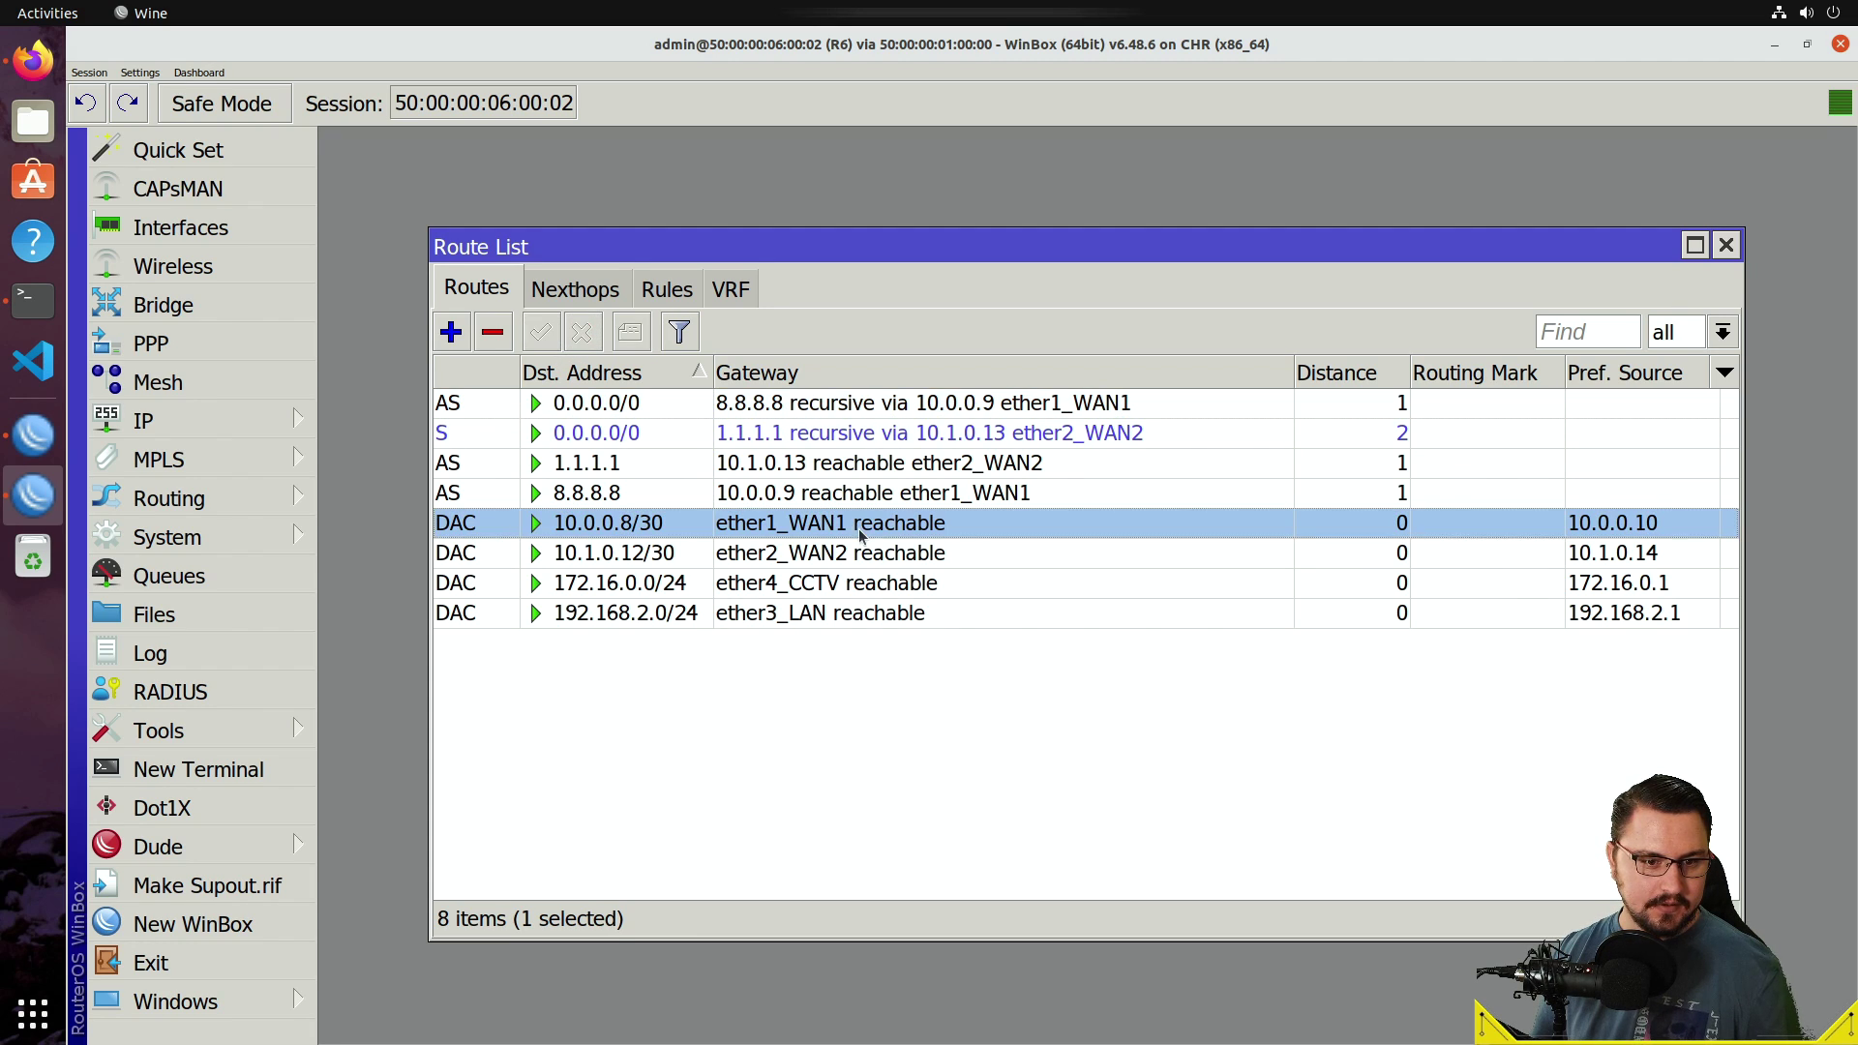
pyautogui.click(869, 462)
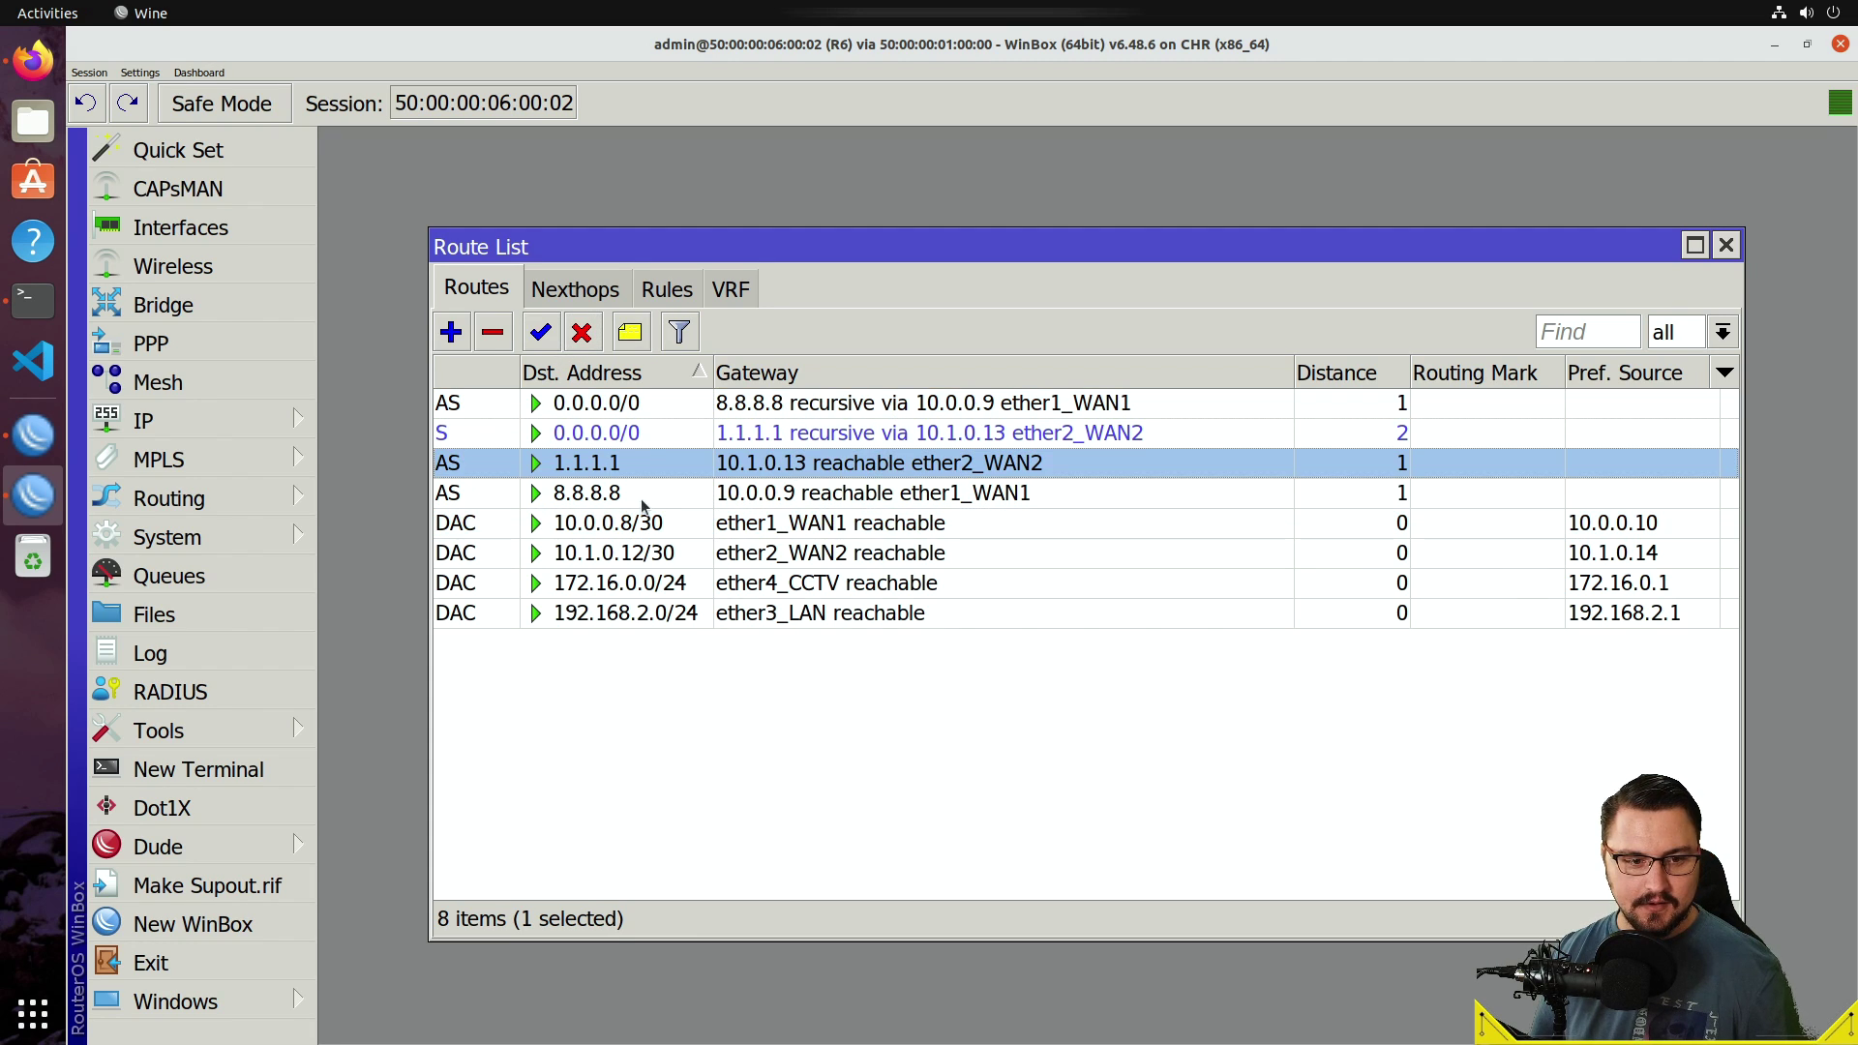
pyautogui.click(644, 414)
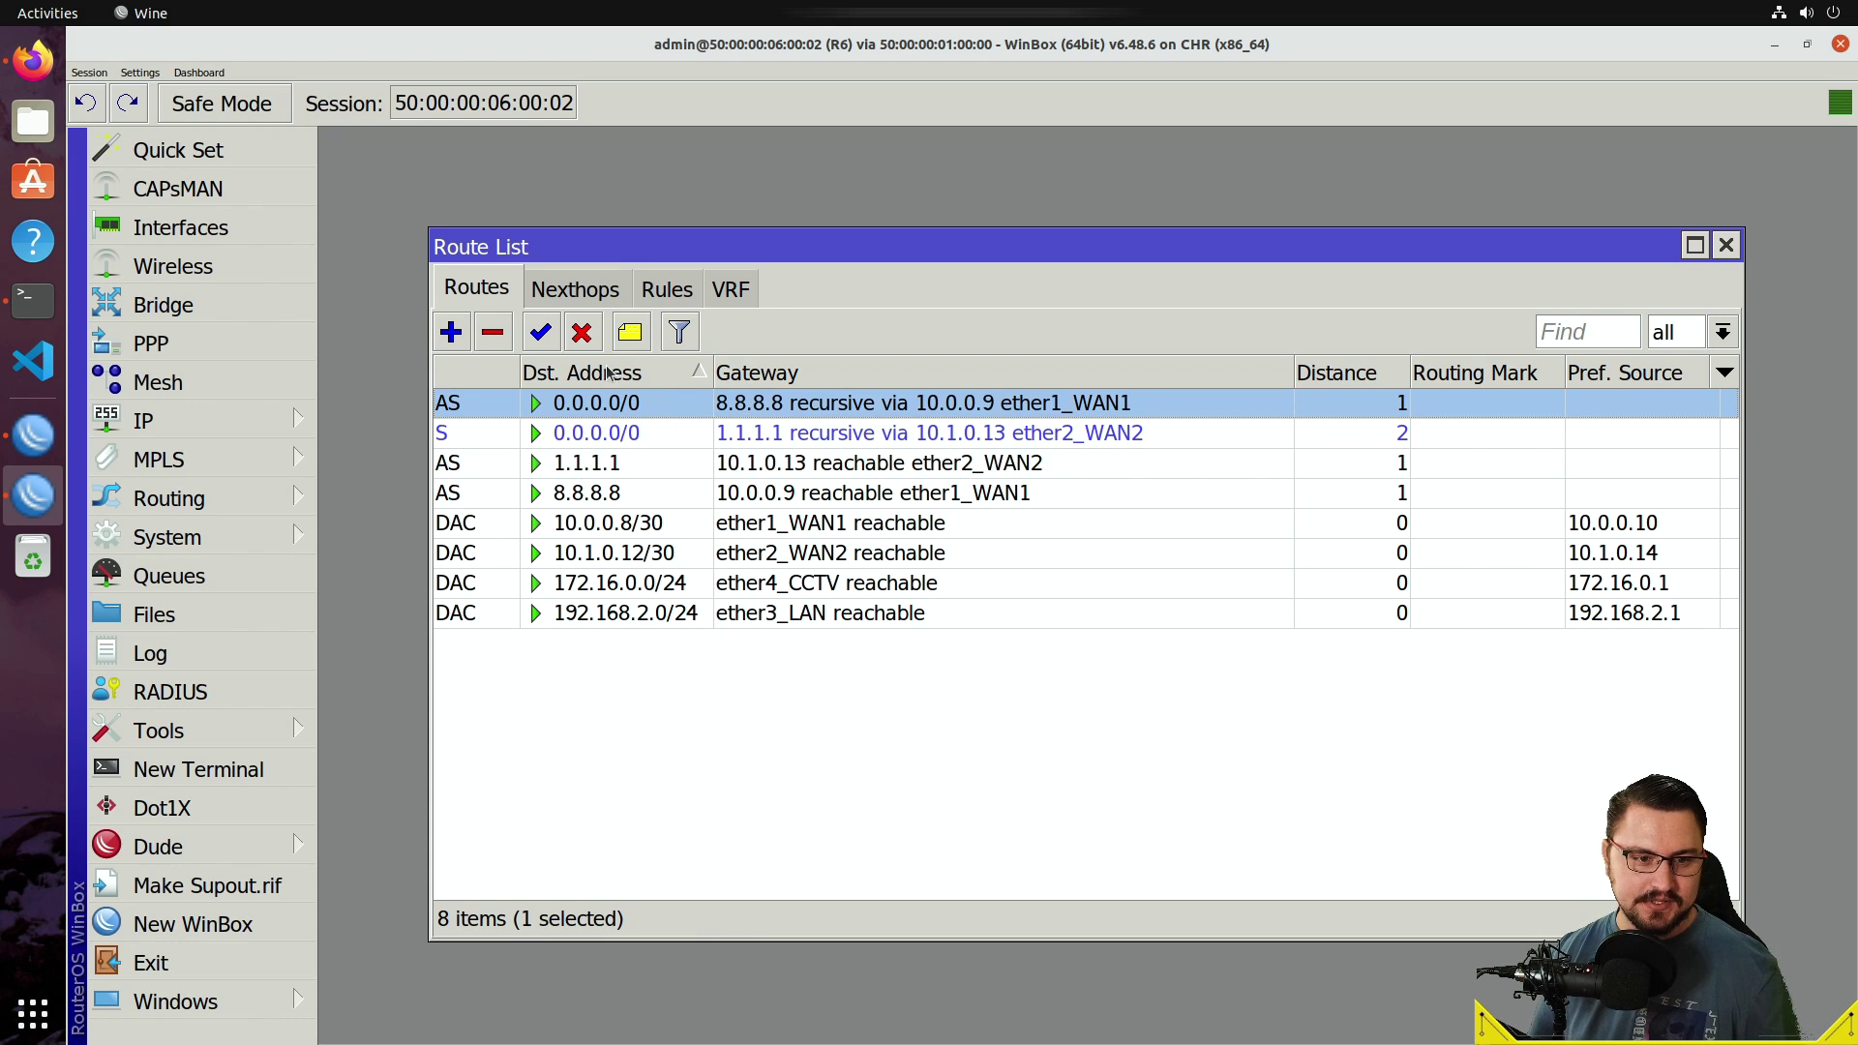
pyautogui.click(709, 440)
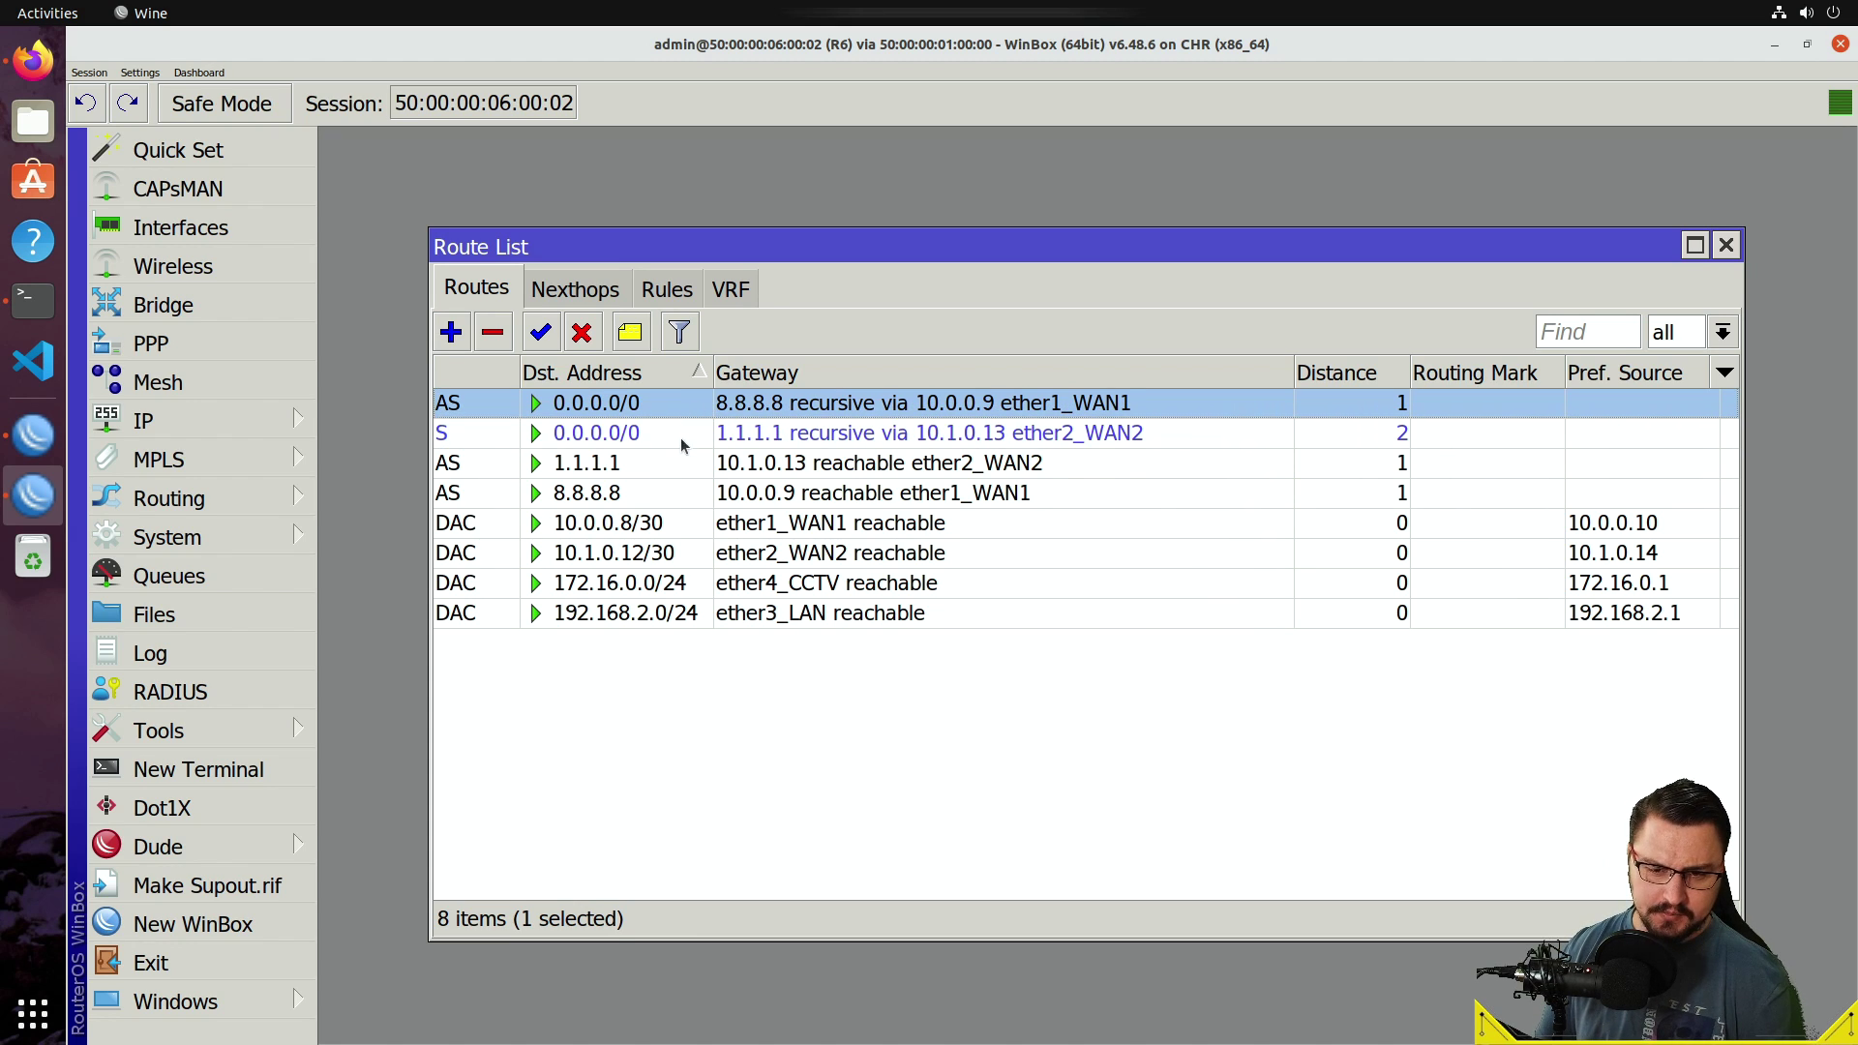
pyautogui.click(682, 437)
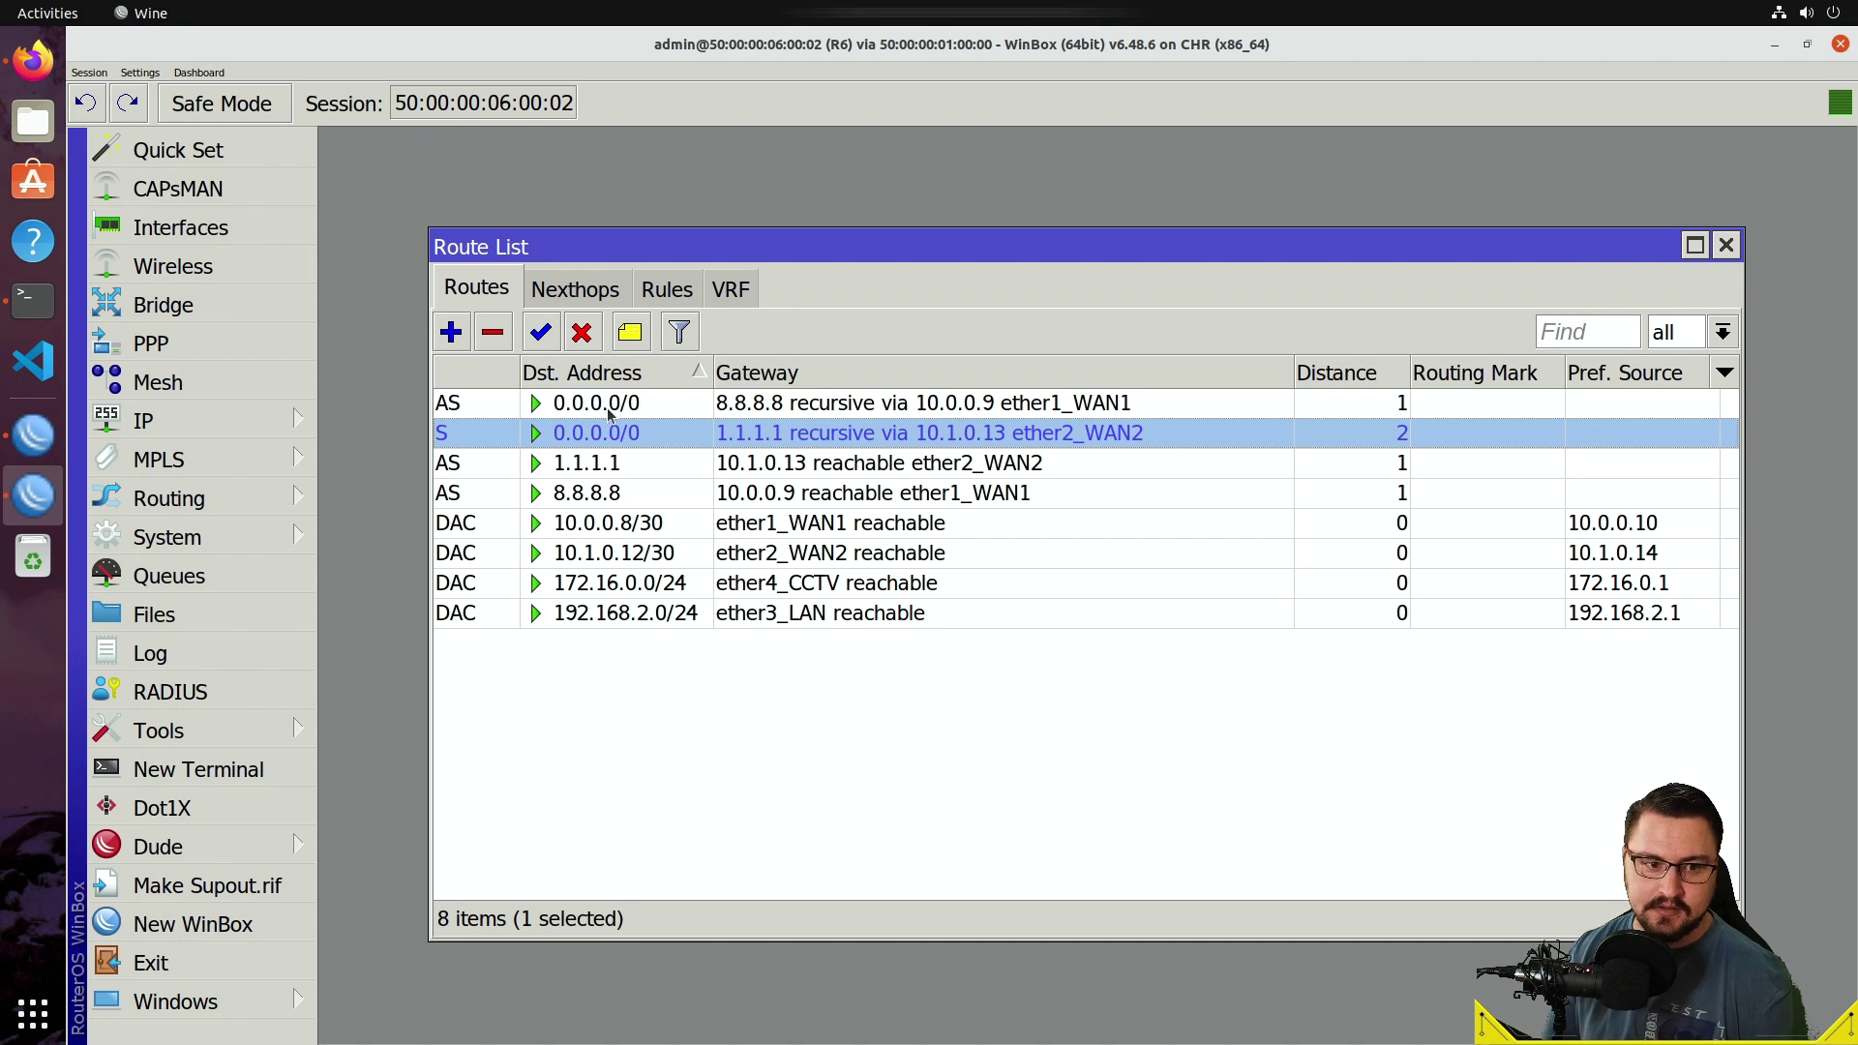
# Set the gateway check to ping on the 0.0.0.0/0 route via 8.8.8.8 and save the route.
pyautogui.click(608, 404)
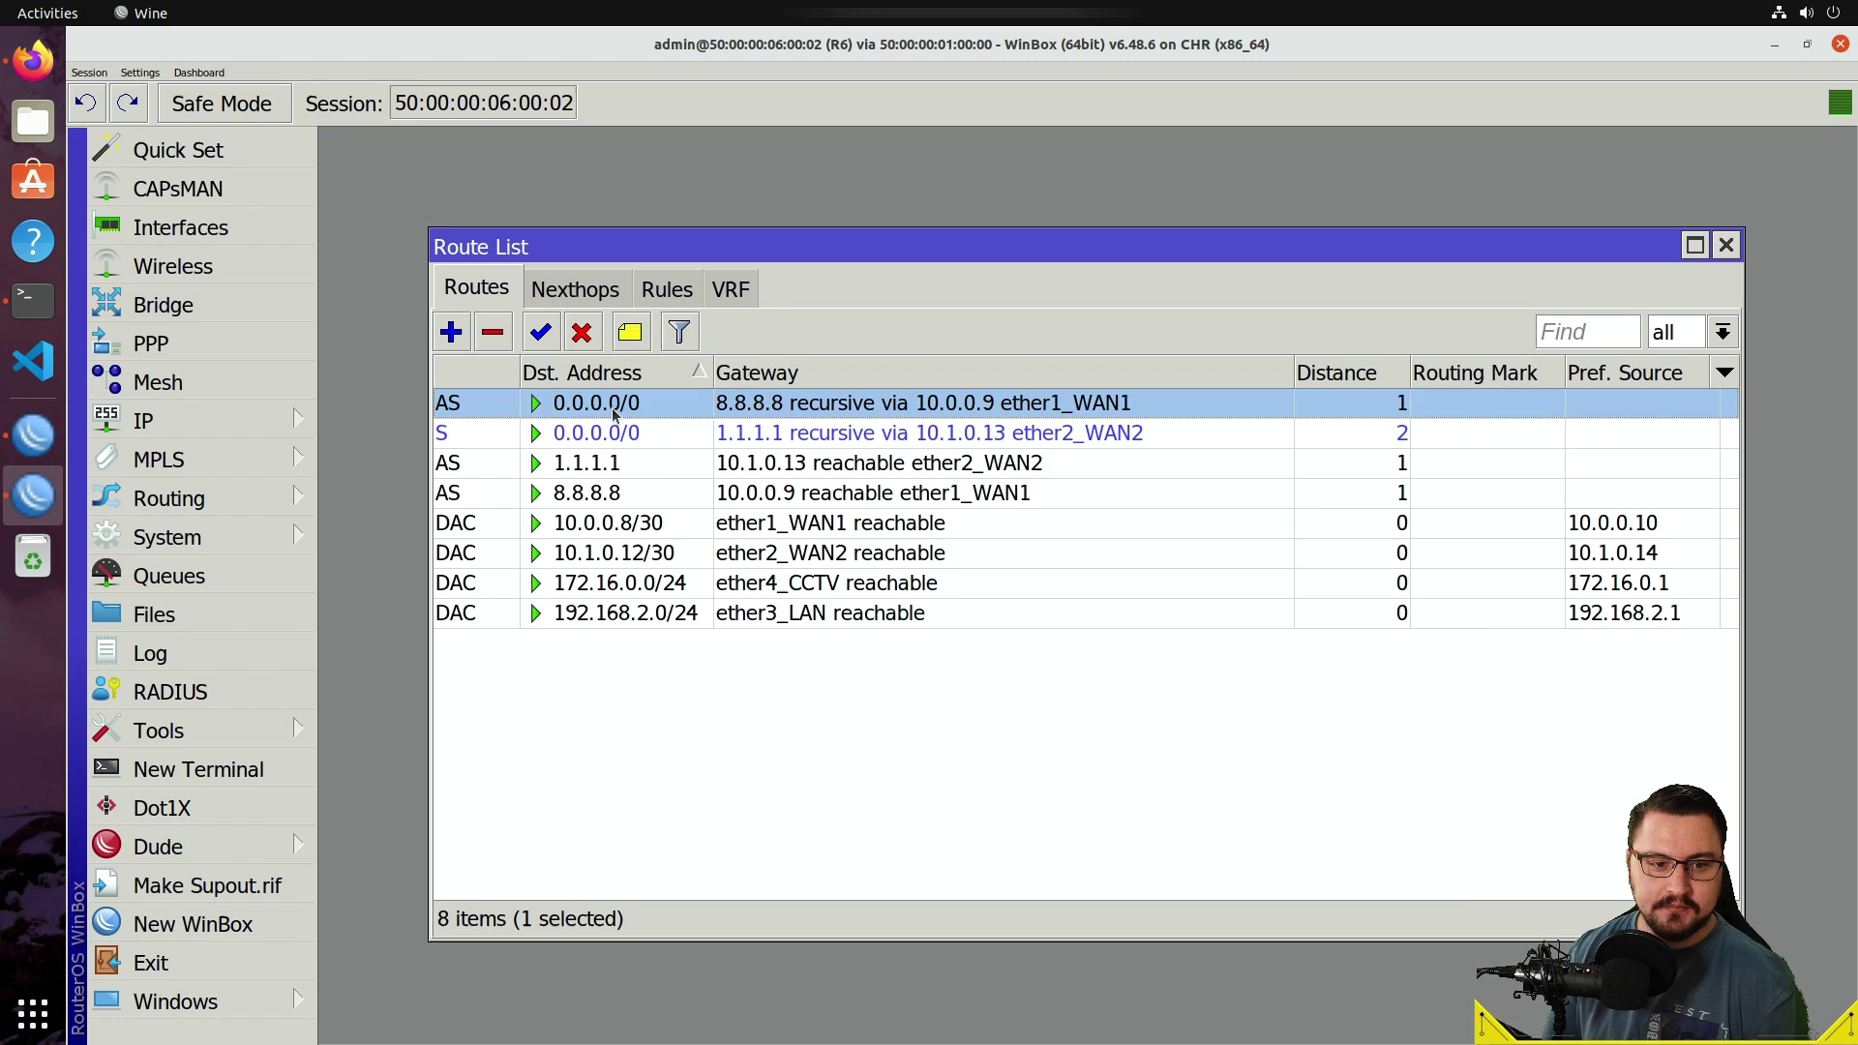
pyautogui.doubleClick(611, 407)
pyautogui.click(663, 619)
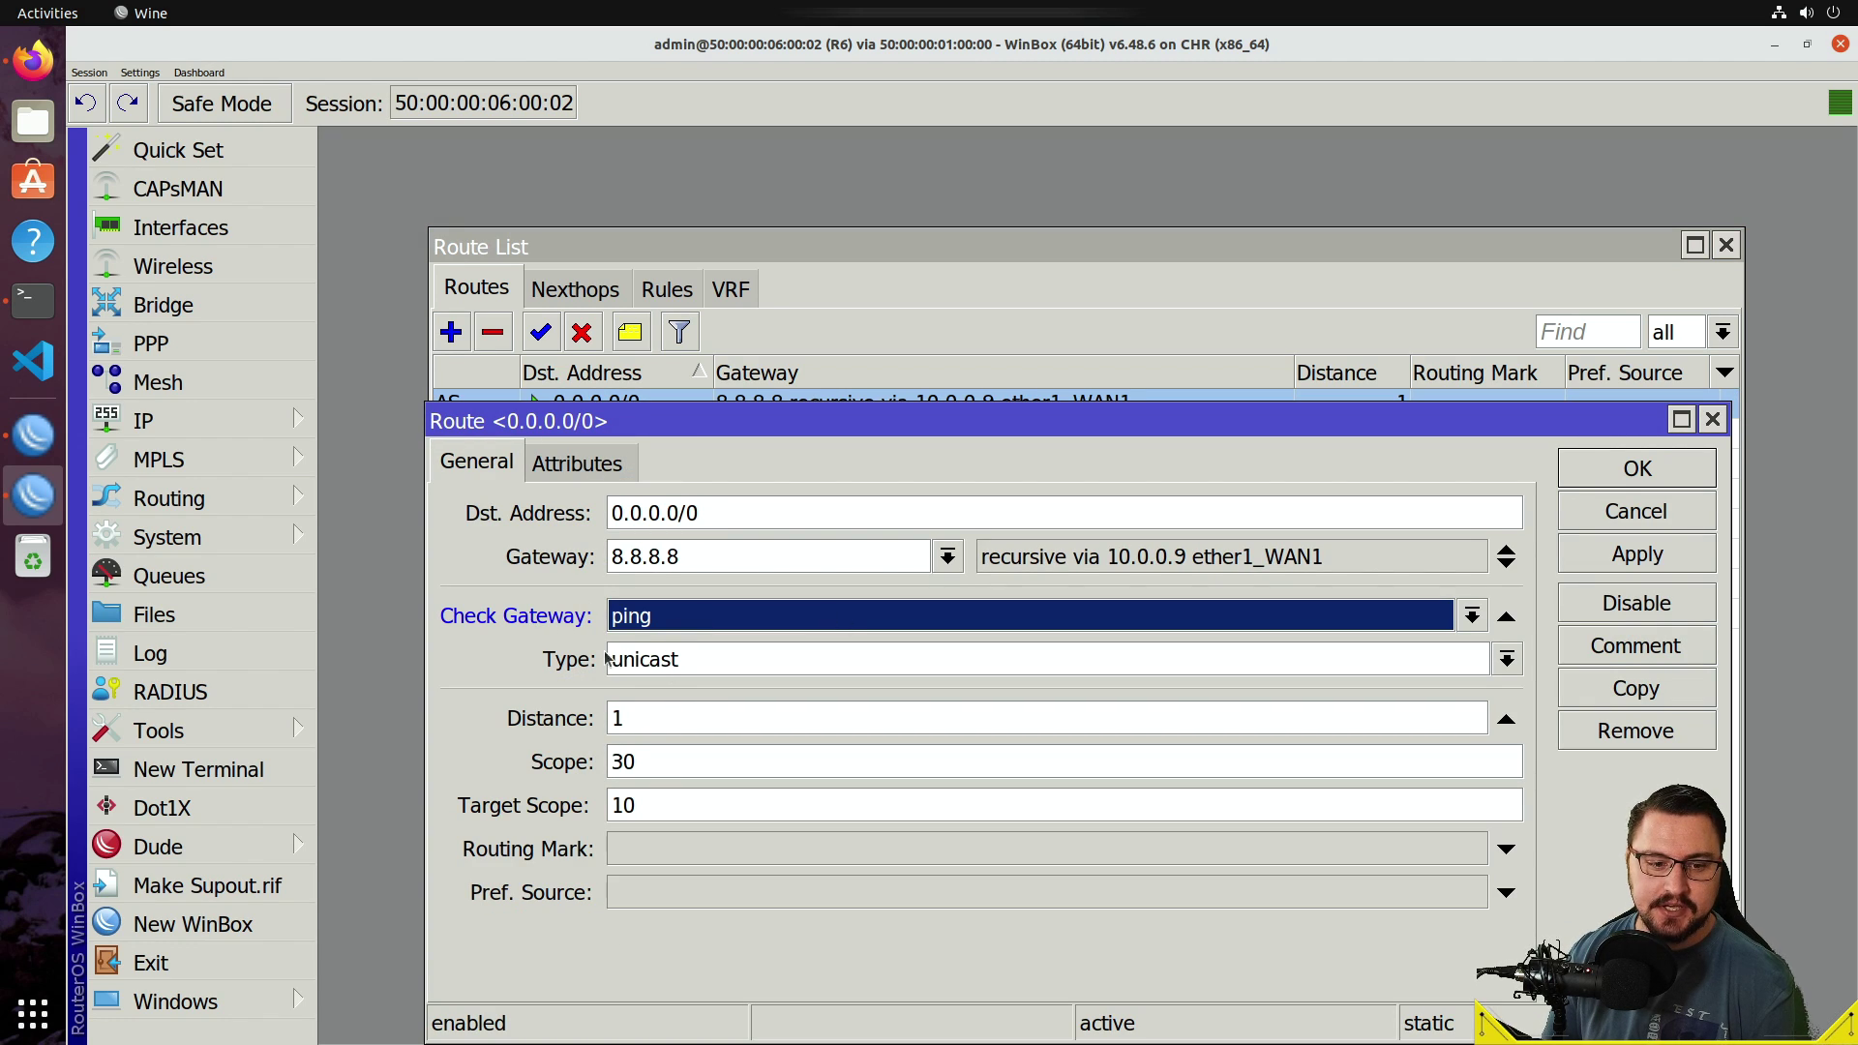
pyautogui.click(638, 616)
pyautogui.click(650, 675)
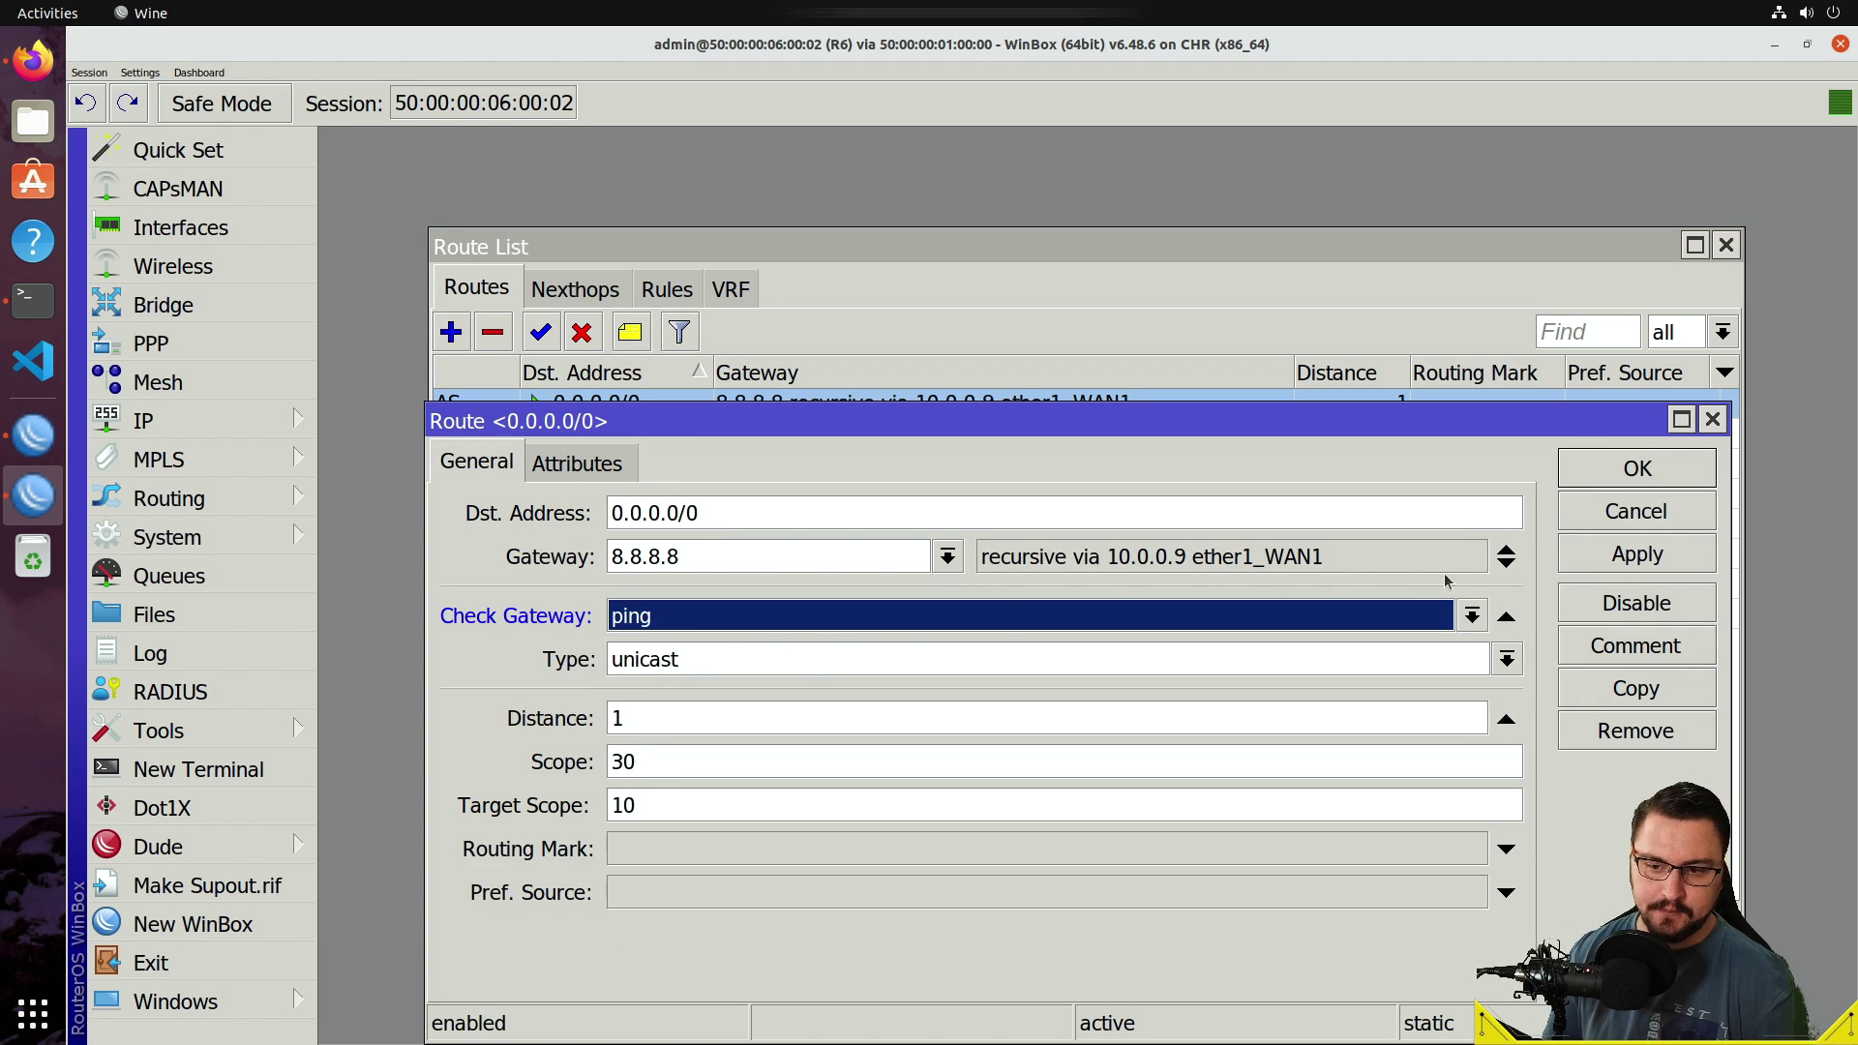
pyautogui.click(1636, 553)
pyautogui.click(1637, 468)
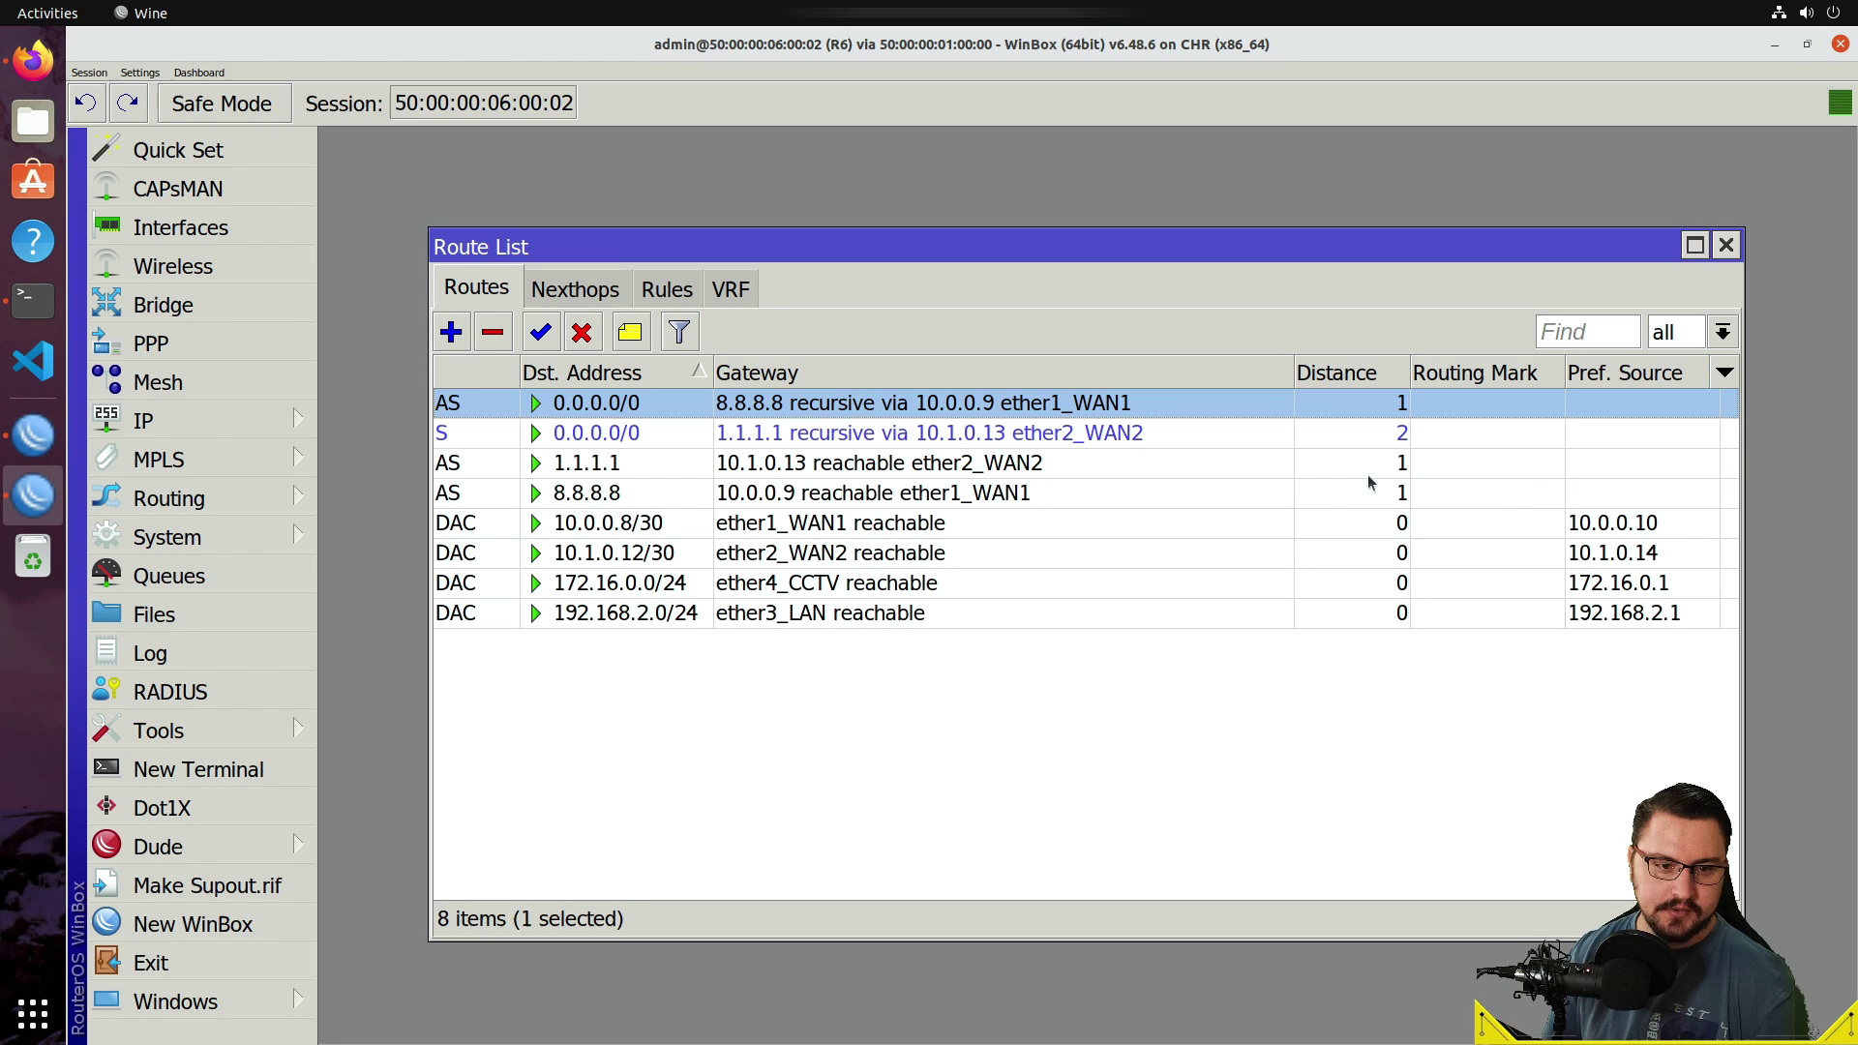
# Enable the ping gateway check on the backup 0.0.0.0/0 route via 1.1.1.1 and save it.
pyautogui.doubleClick(916, 433)
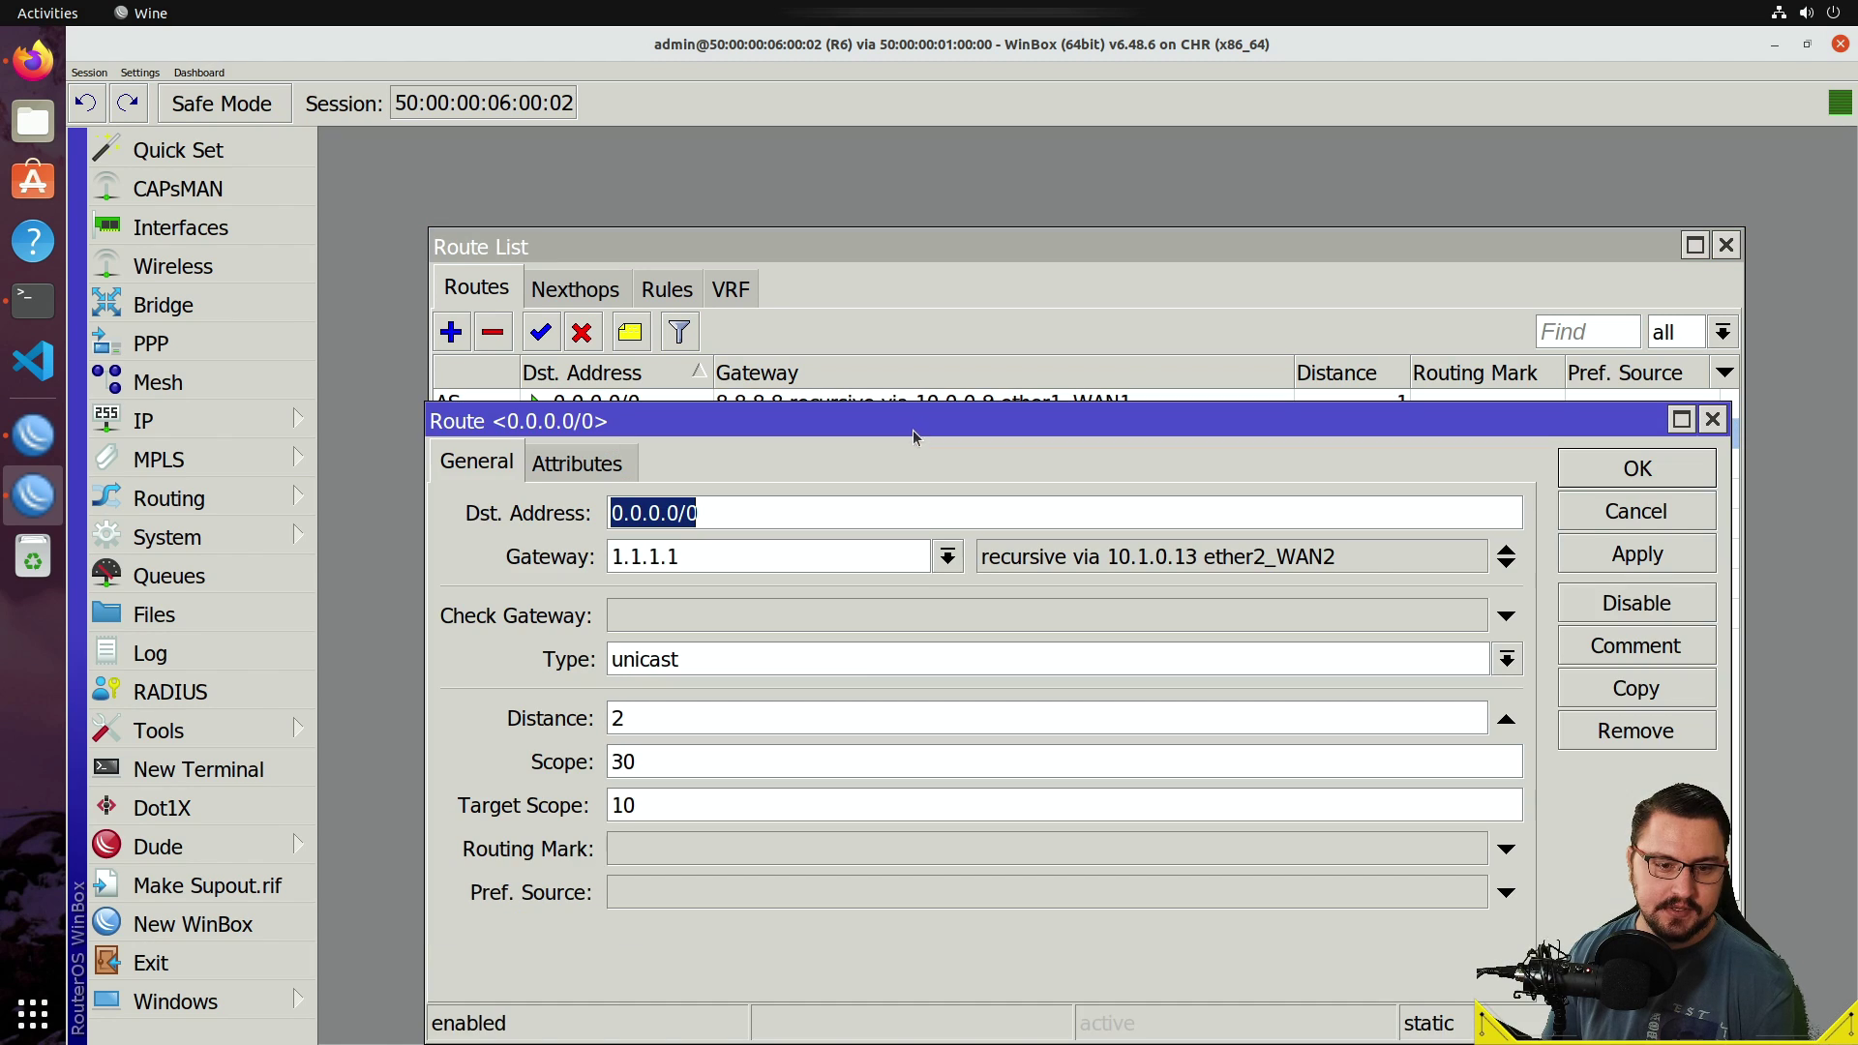
pyautogui.click(891, 617)
pyautogui.click(867, 676)
pyautogui.click(1587, 567)
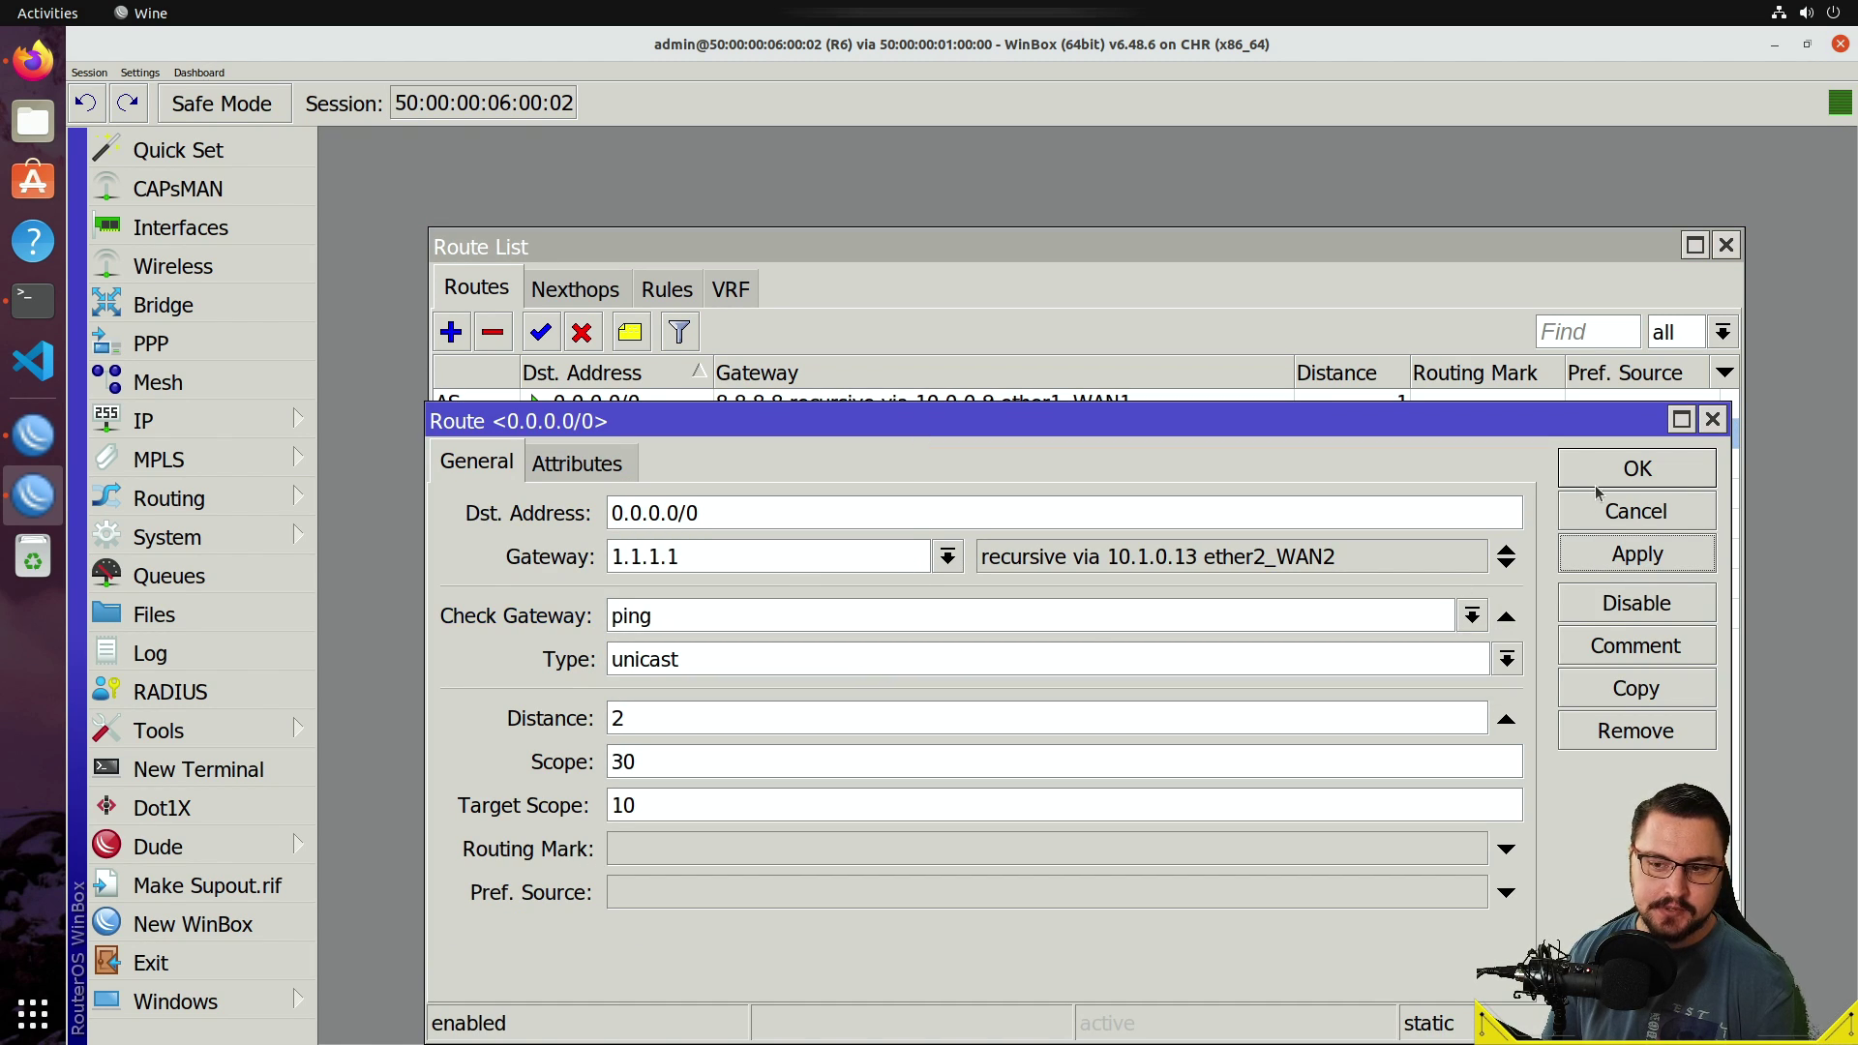
pyautogui.click(1599, 484)
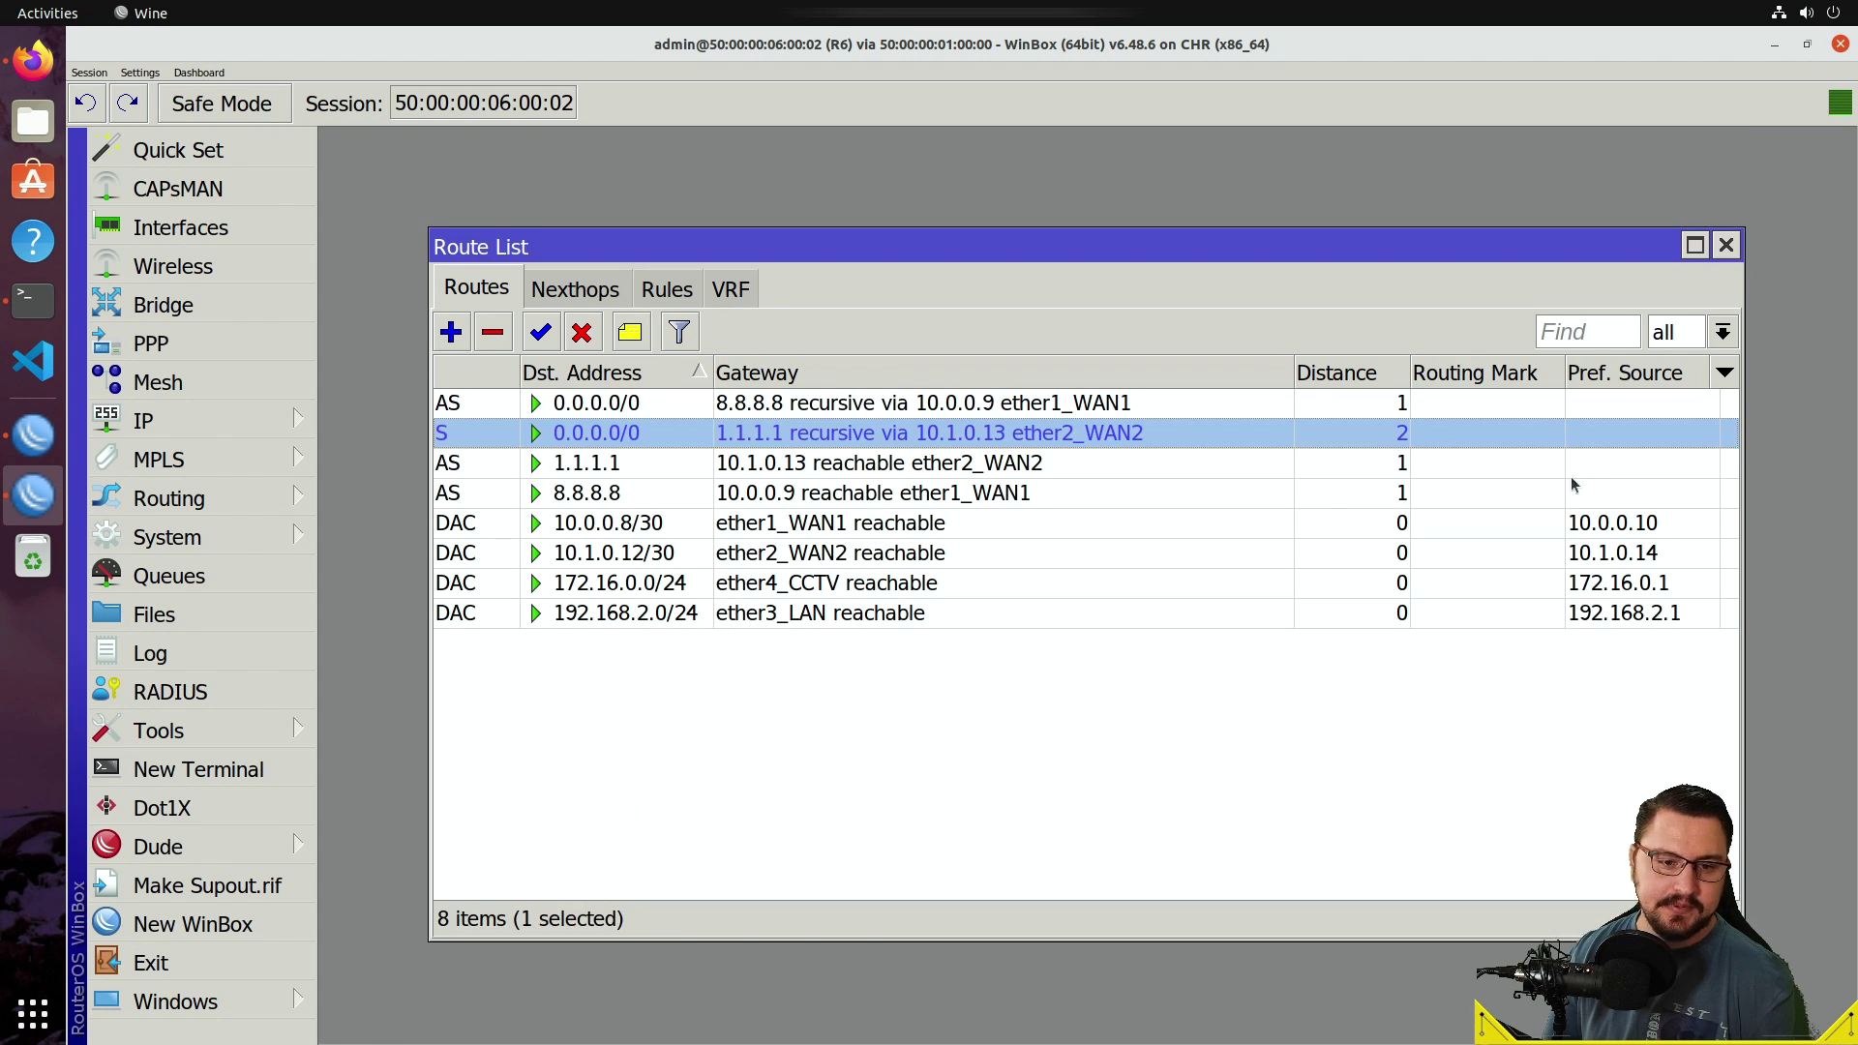
# Switch to the EVE topology, open the Docker host's remote desktop, log in to EVE-Desktop and scale its display to the window.
pyautogui.click(1777, 47)
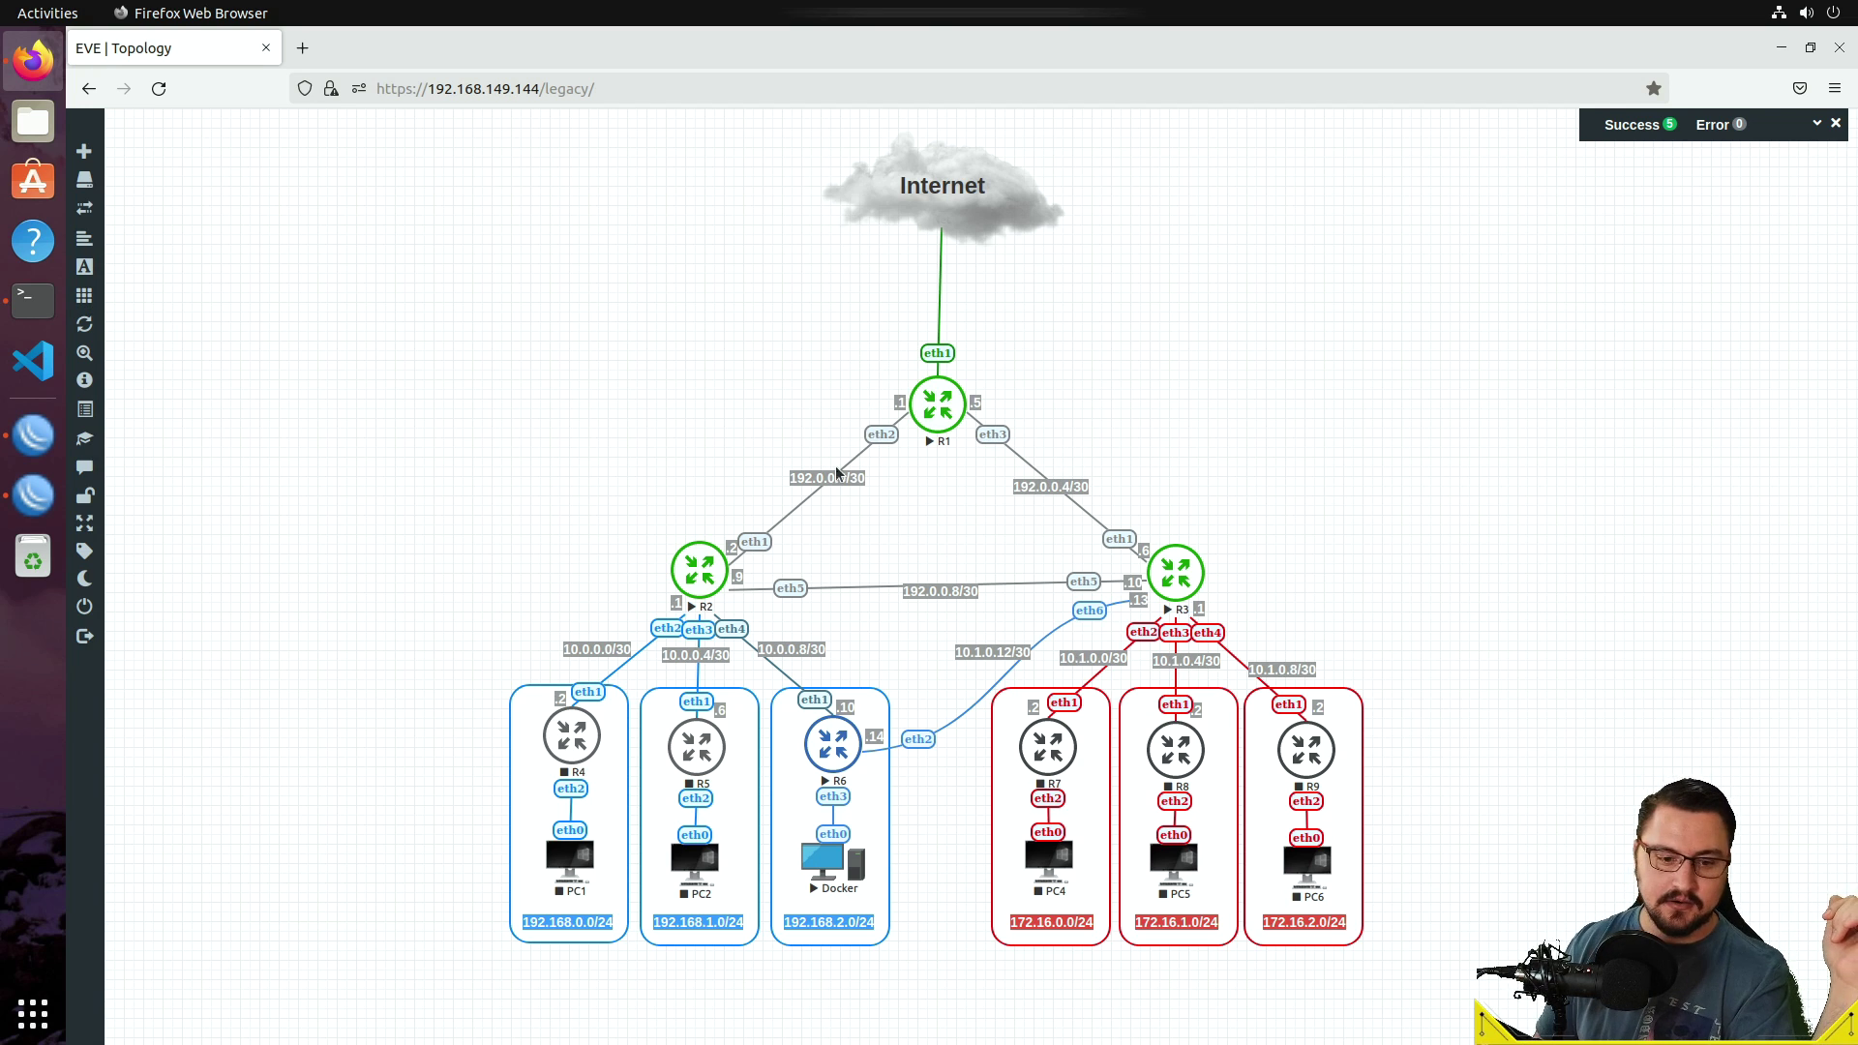
pyautogui.click(803, 857)
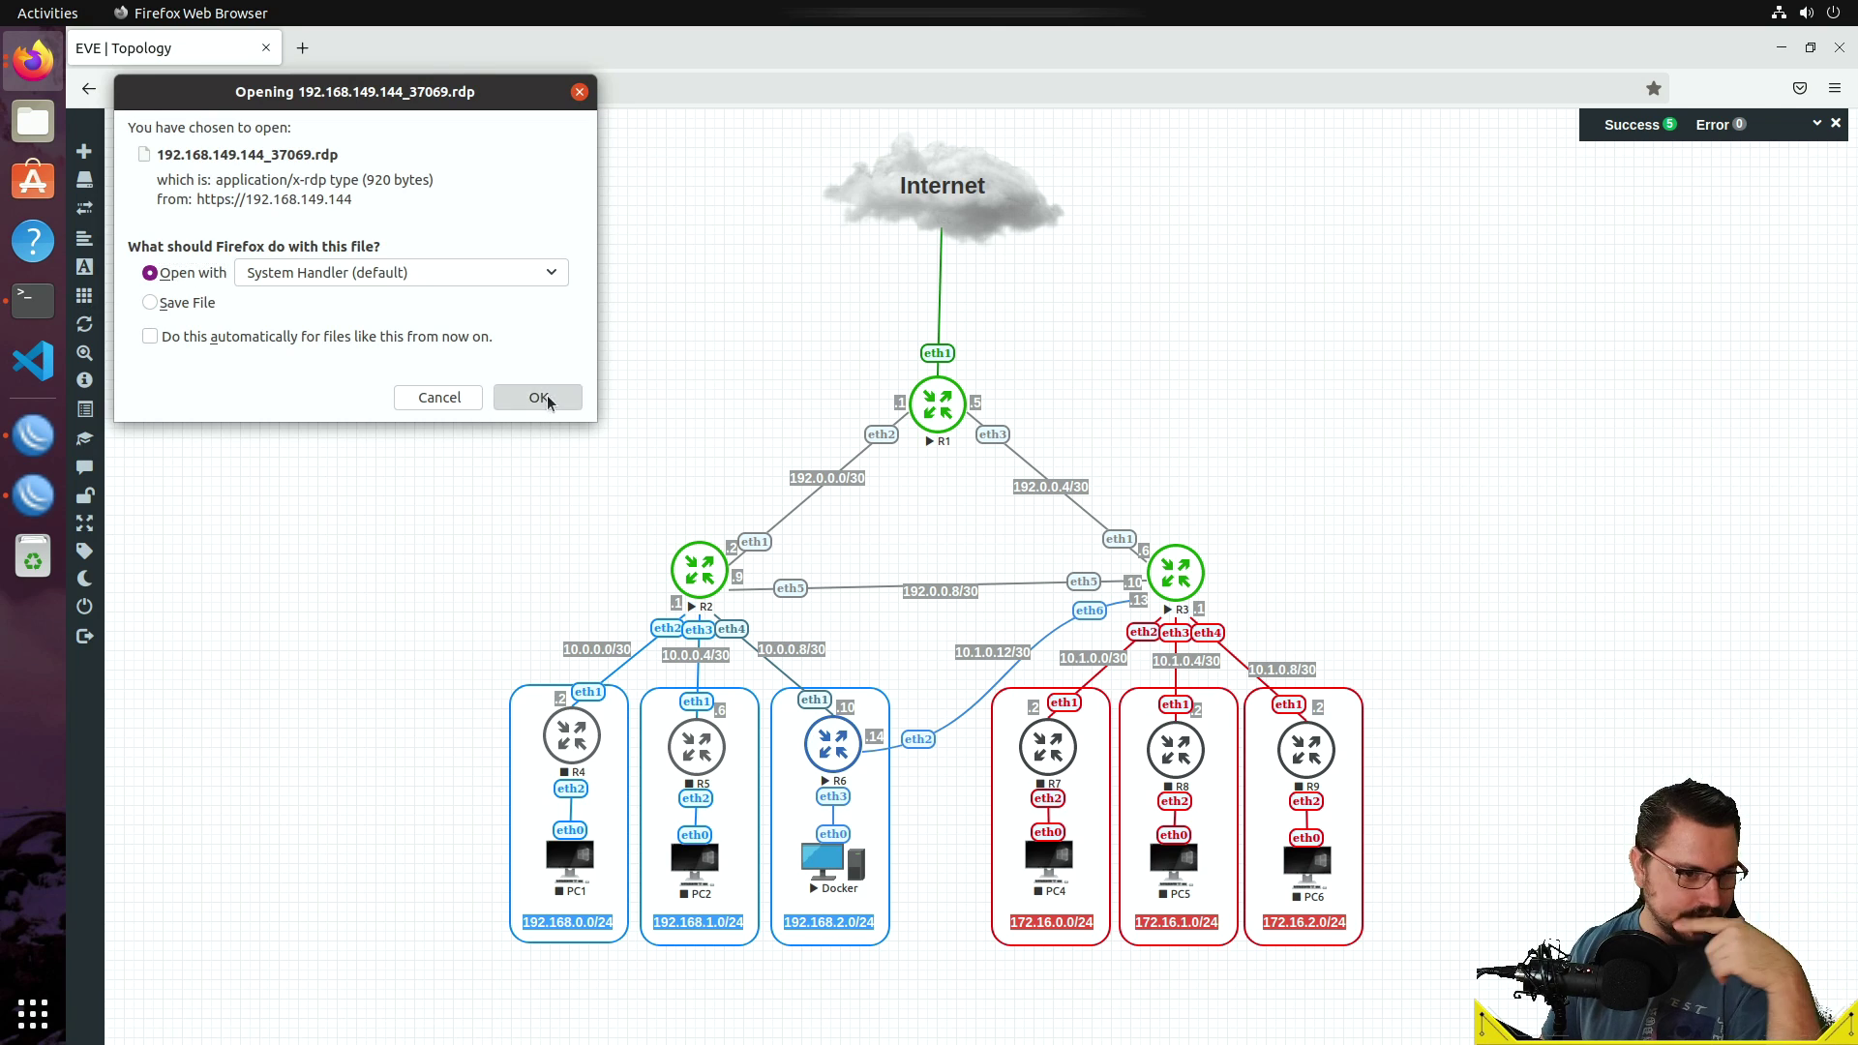
pyautogui.click(539, 398)
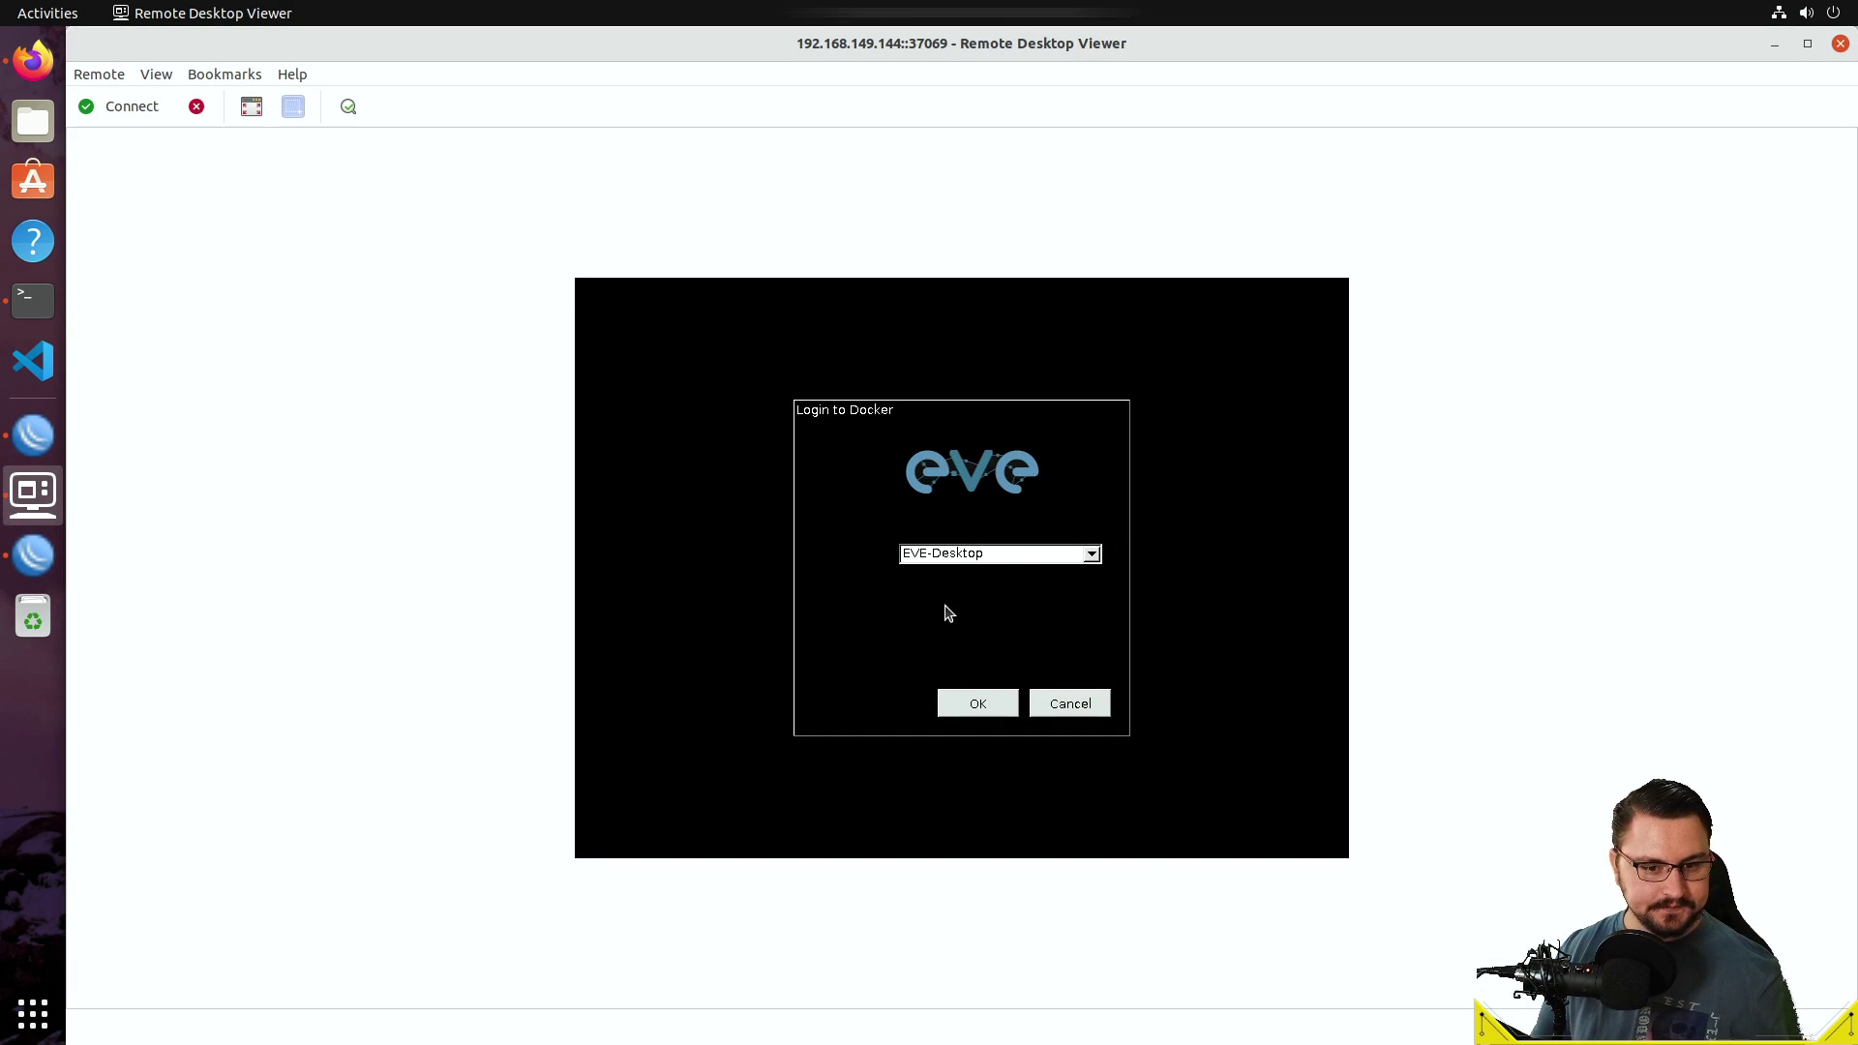
pyautogui.click(975, 701)
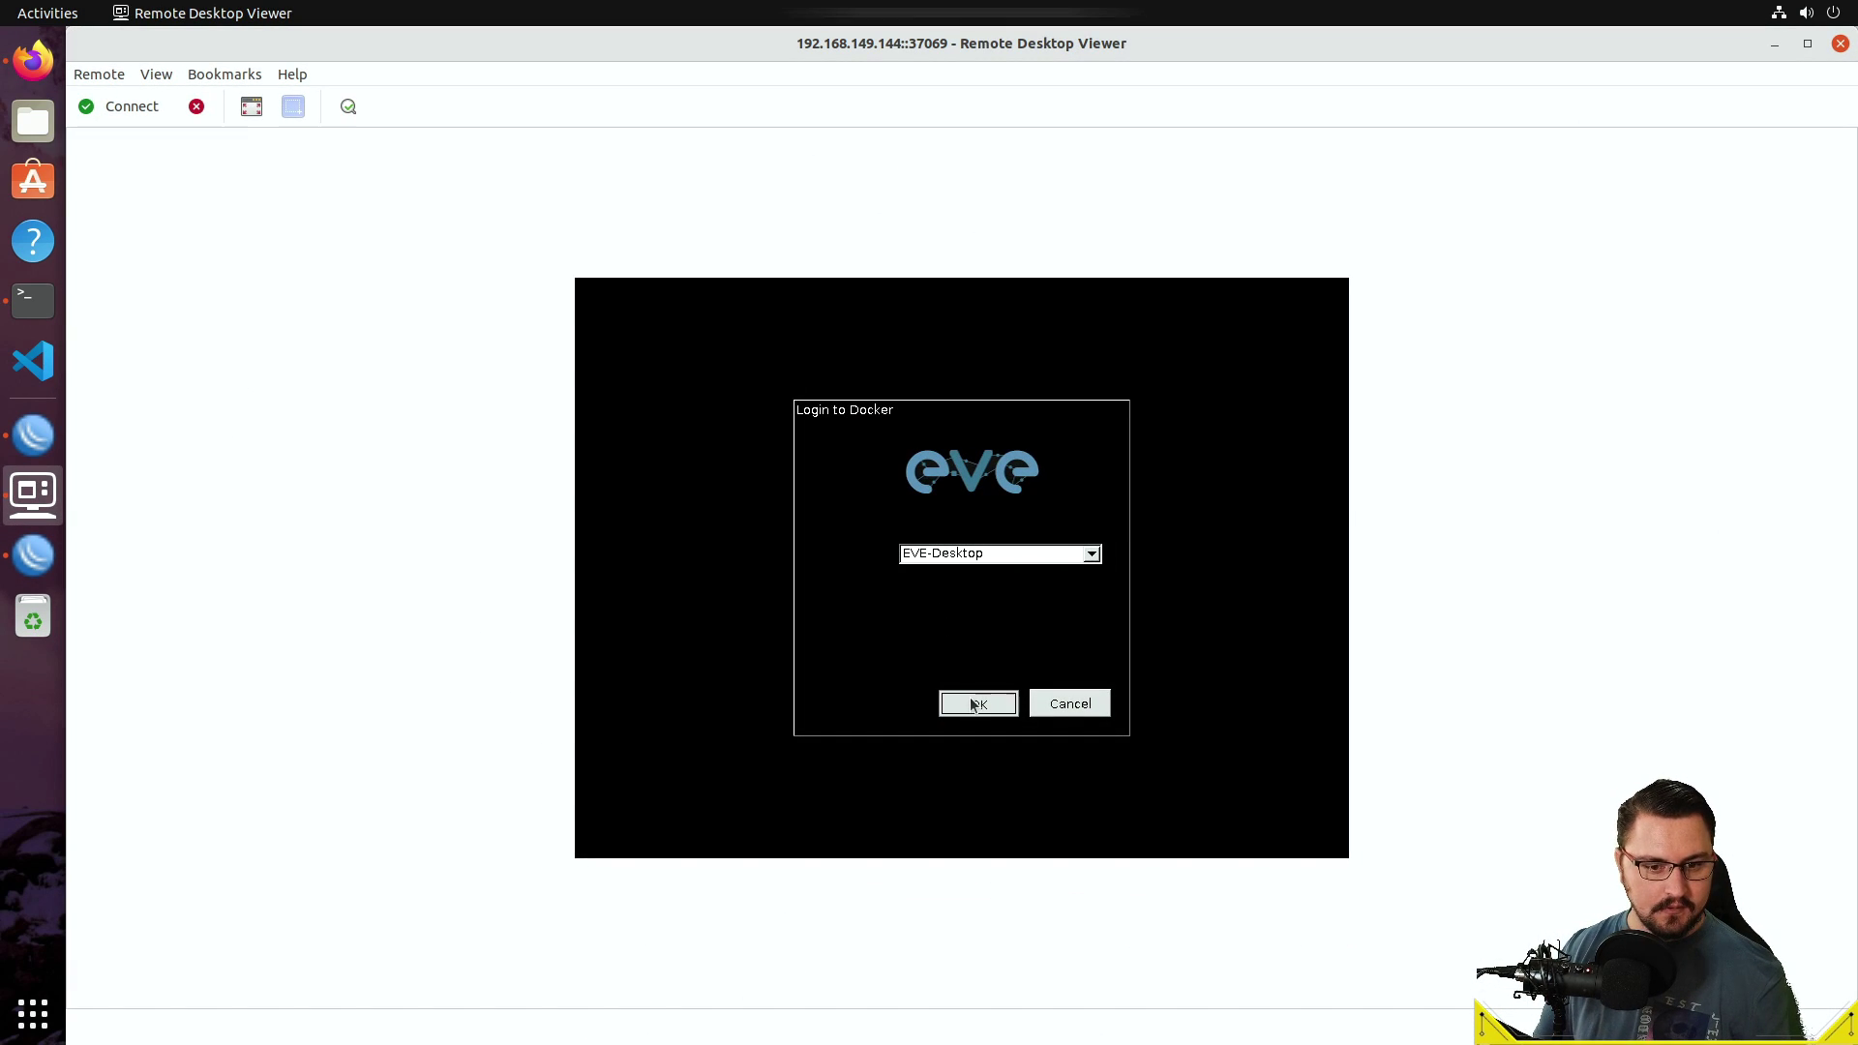
pyautogui.click(354, 108)
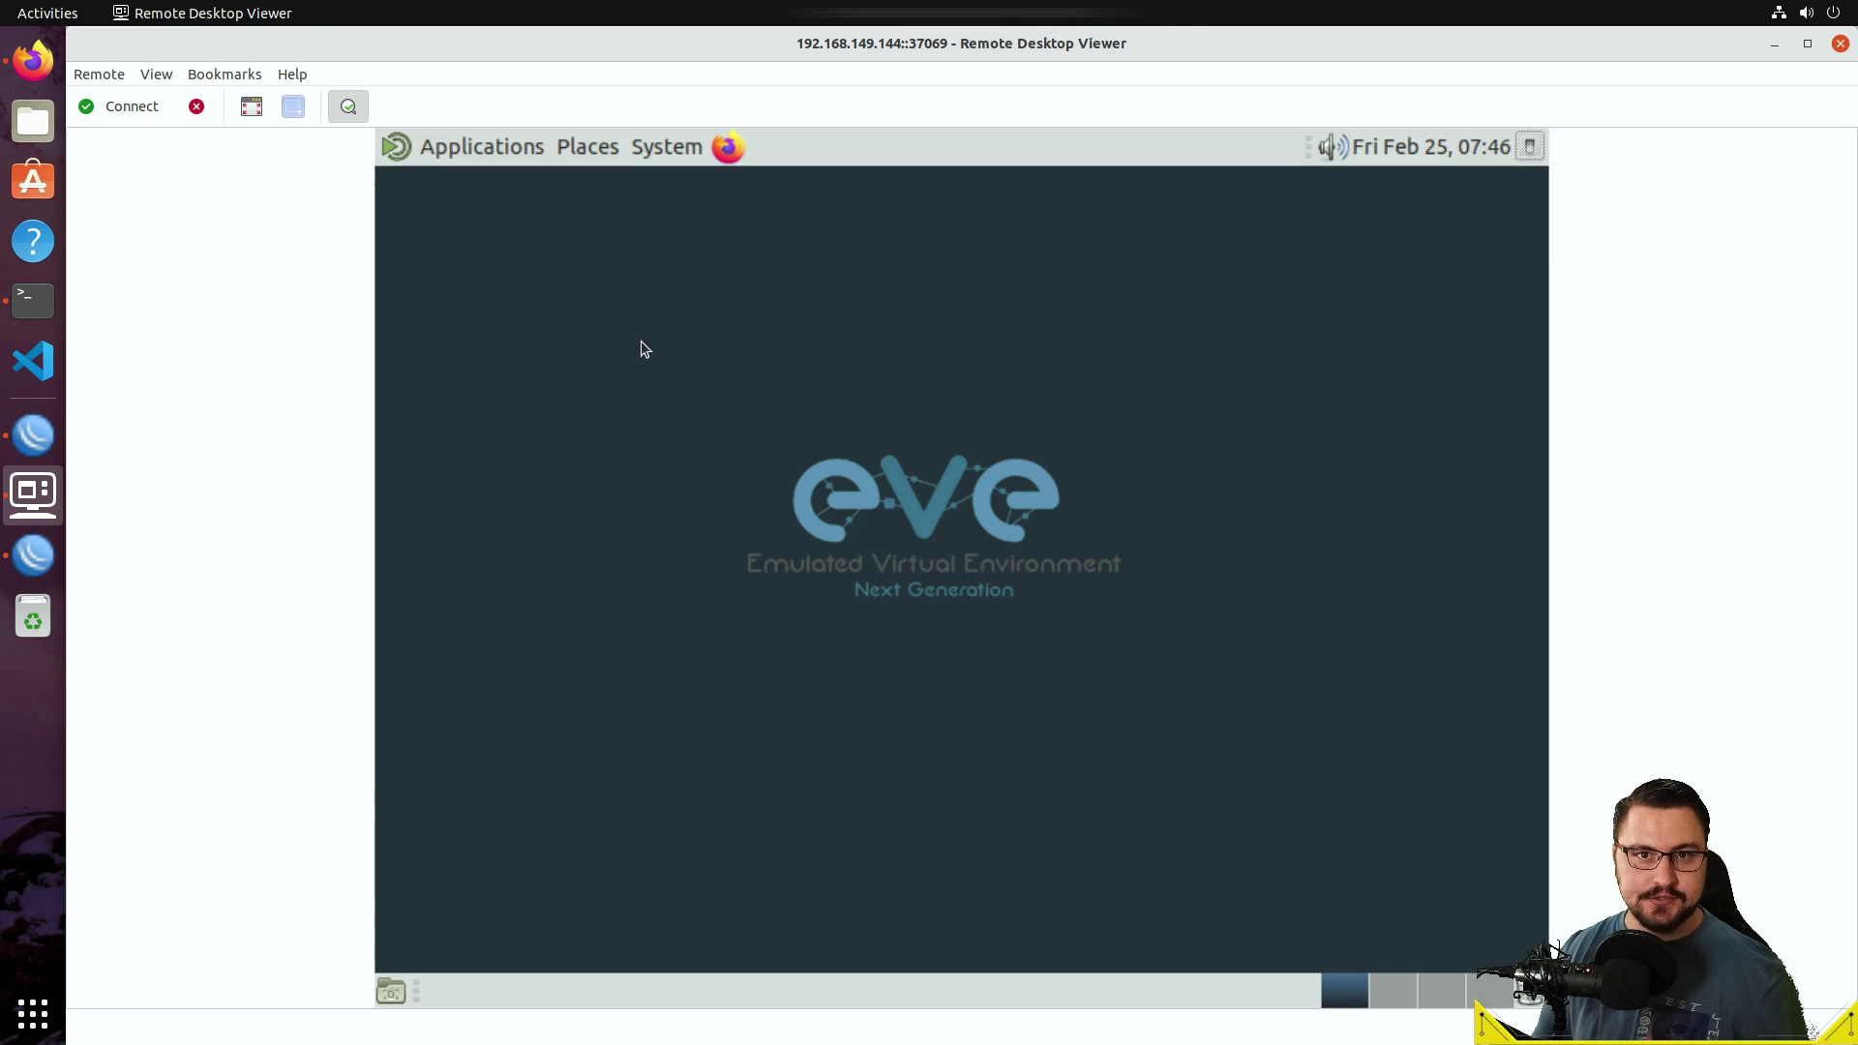
# Open a terminal on the Docker host and start a continuous ping to 8.8.4.4.
pyautogui.click(466, 155)
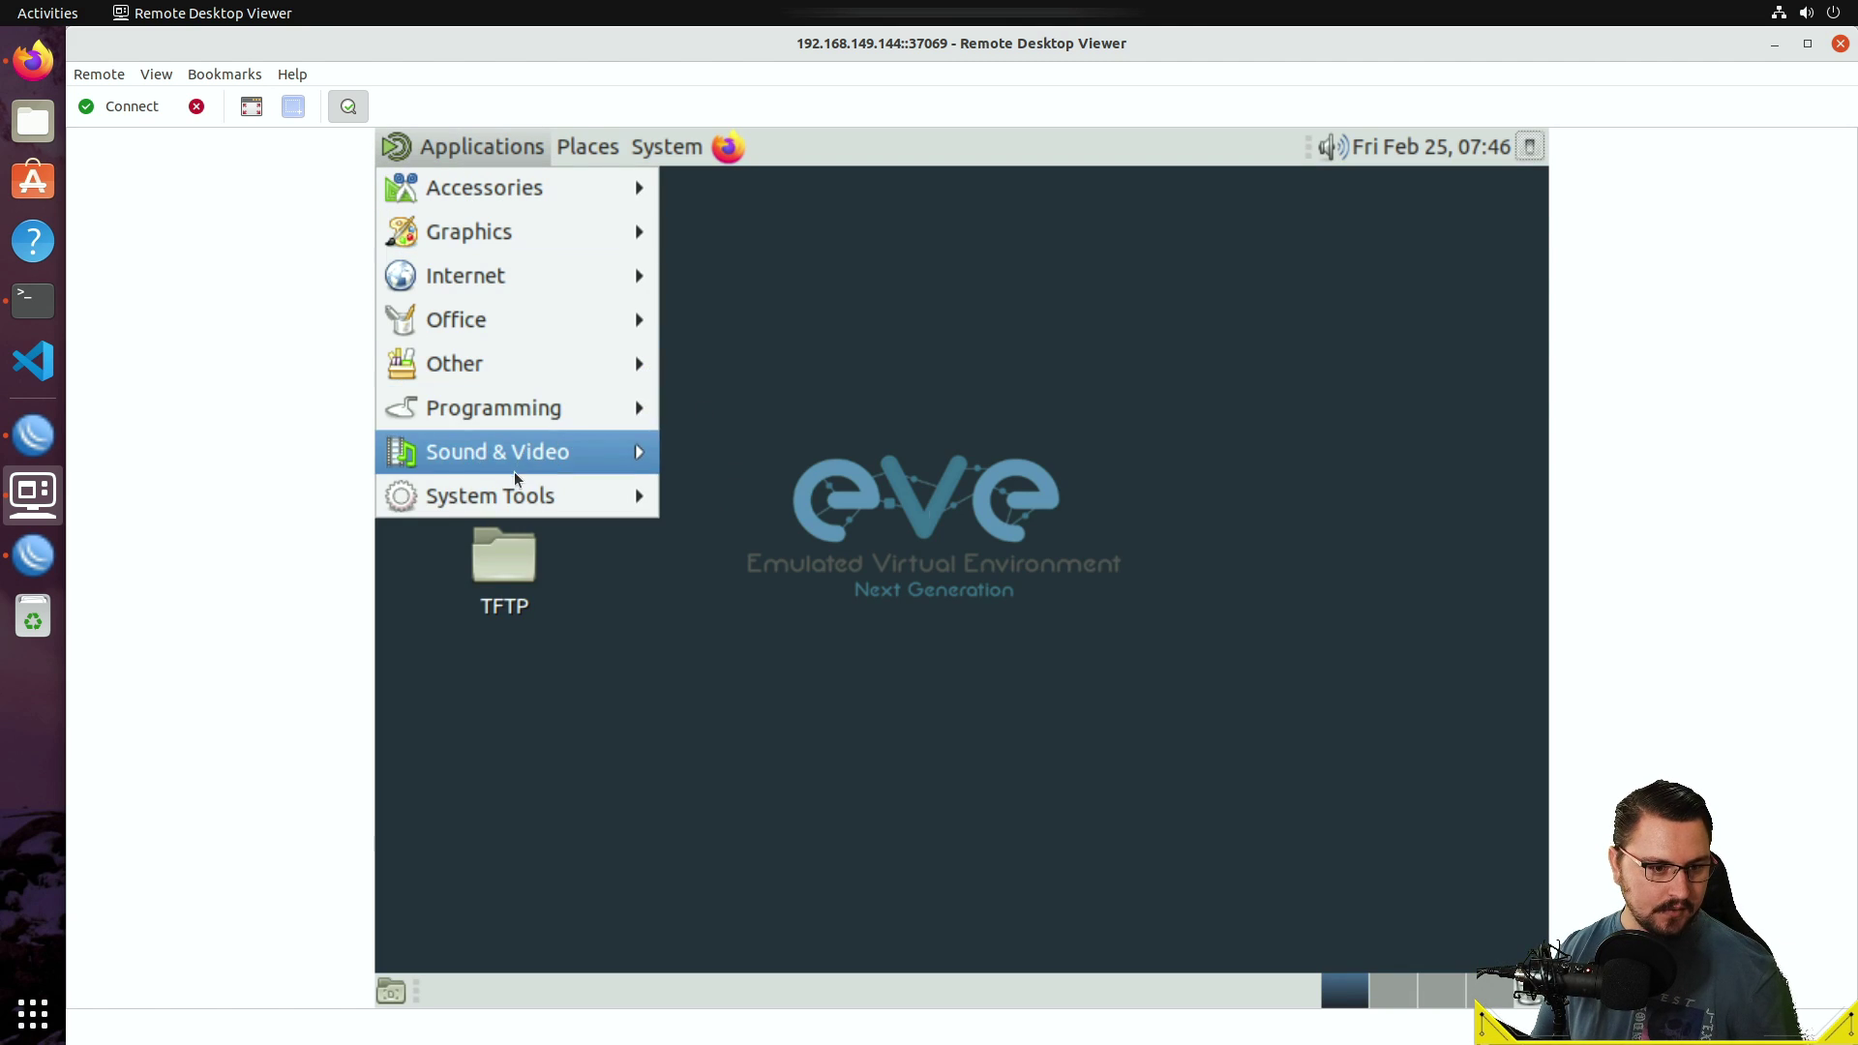
pyautogui.moveTo(508, 493)
pyautogui.click(765, 669)
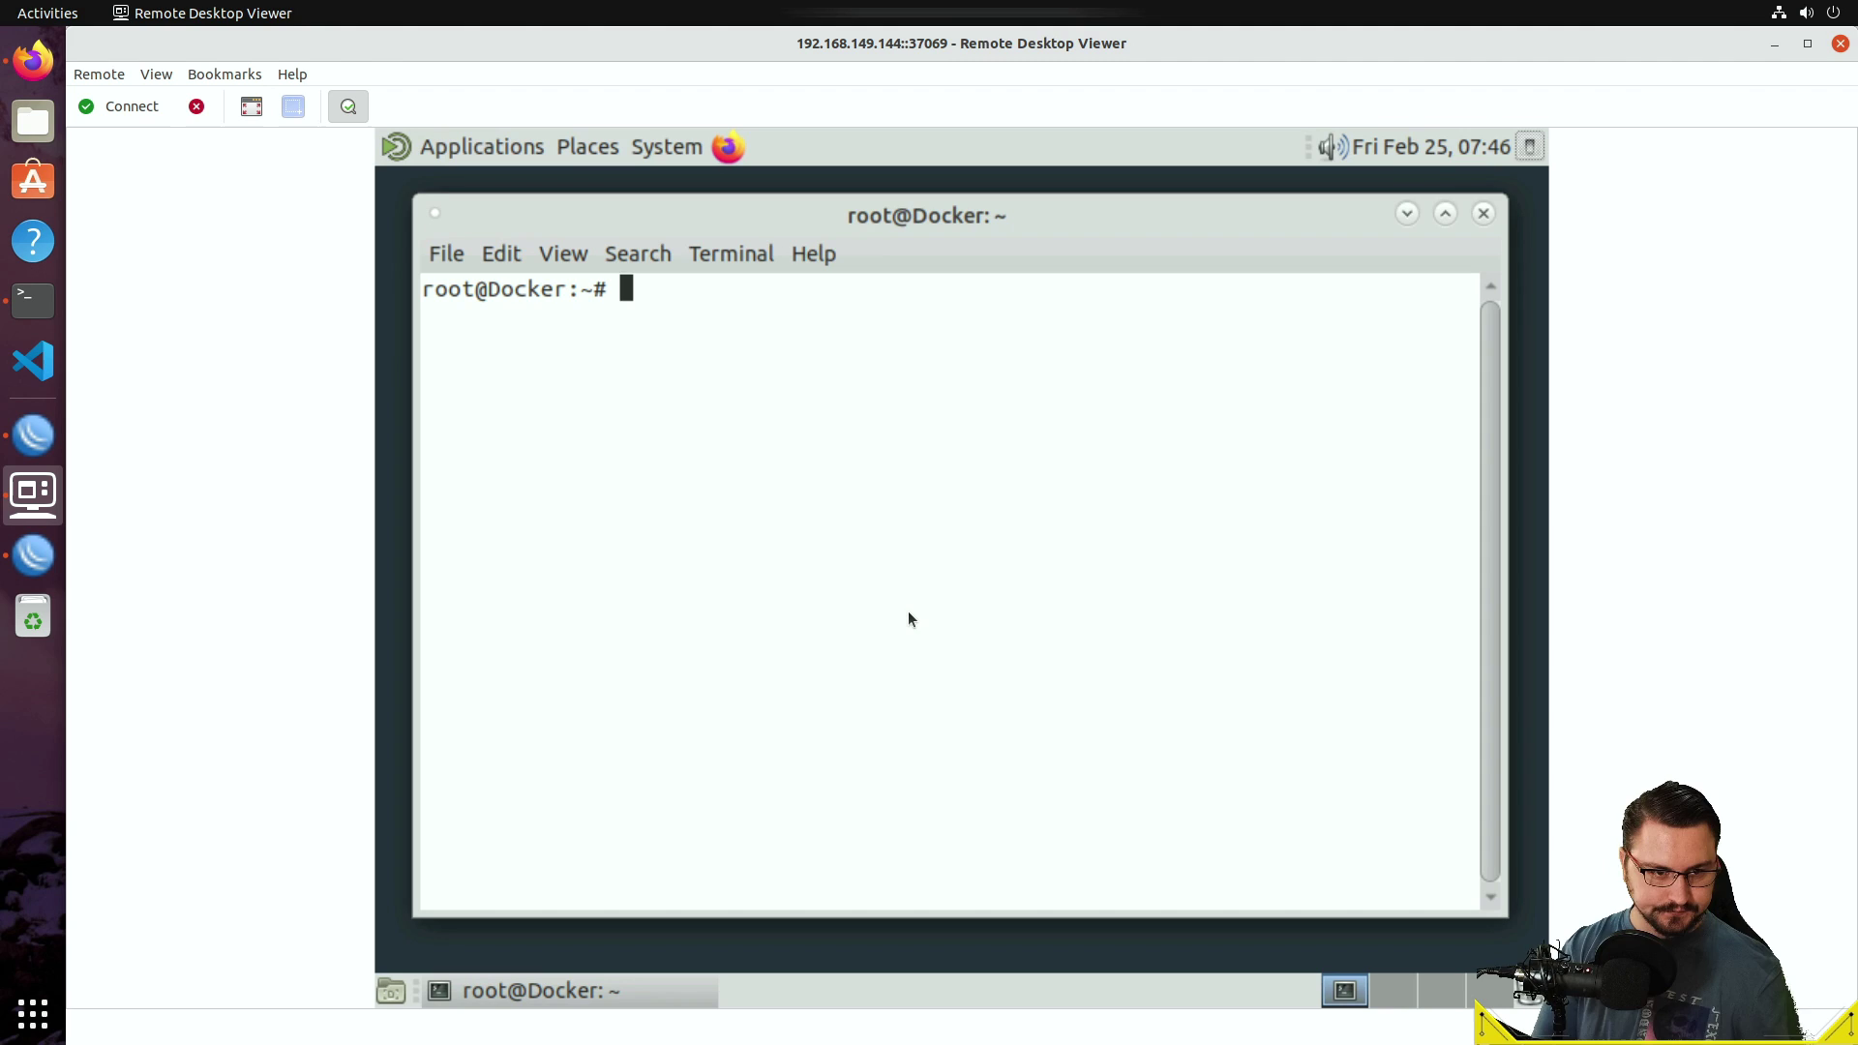
pyautogui.press('Return')
pyautogui.press('Return')
pyautogui.press('Return')
pyautogui.write('pi')
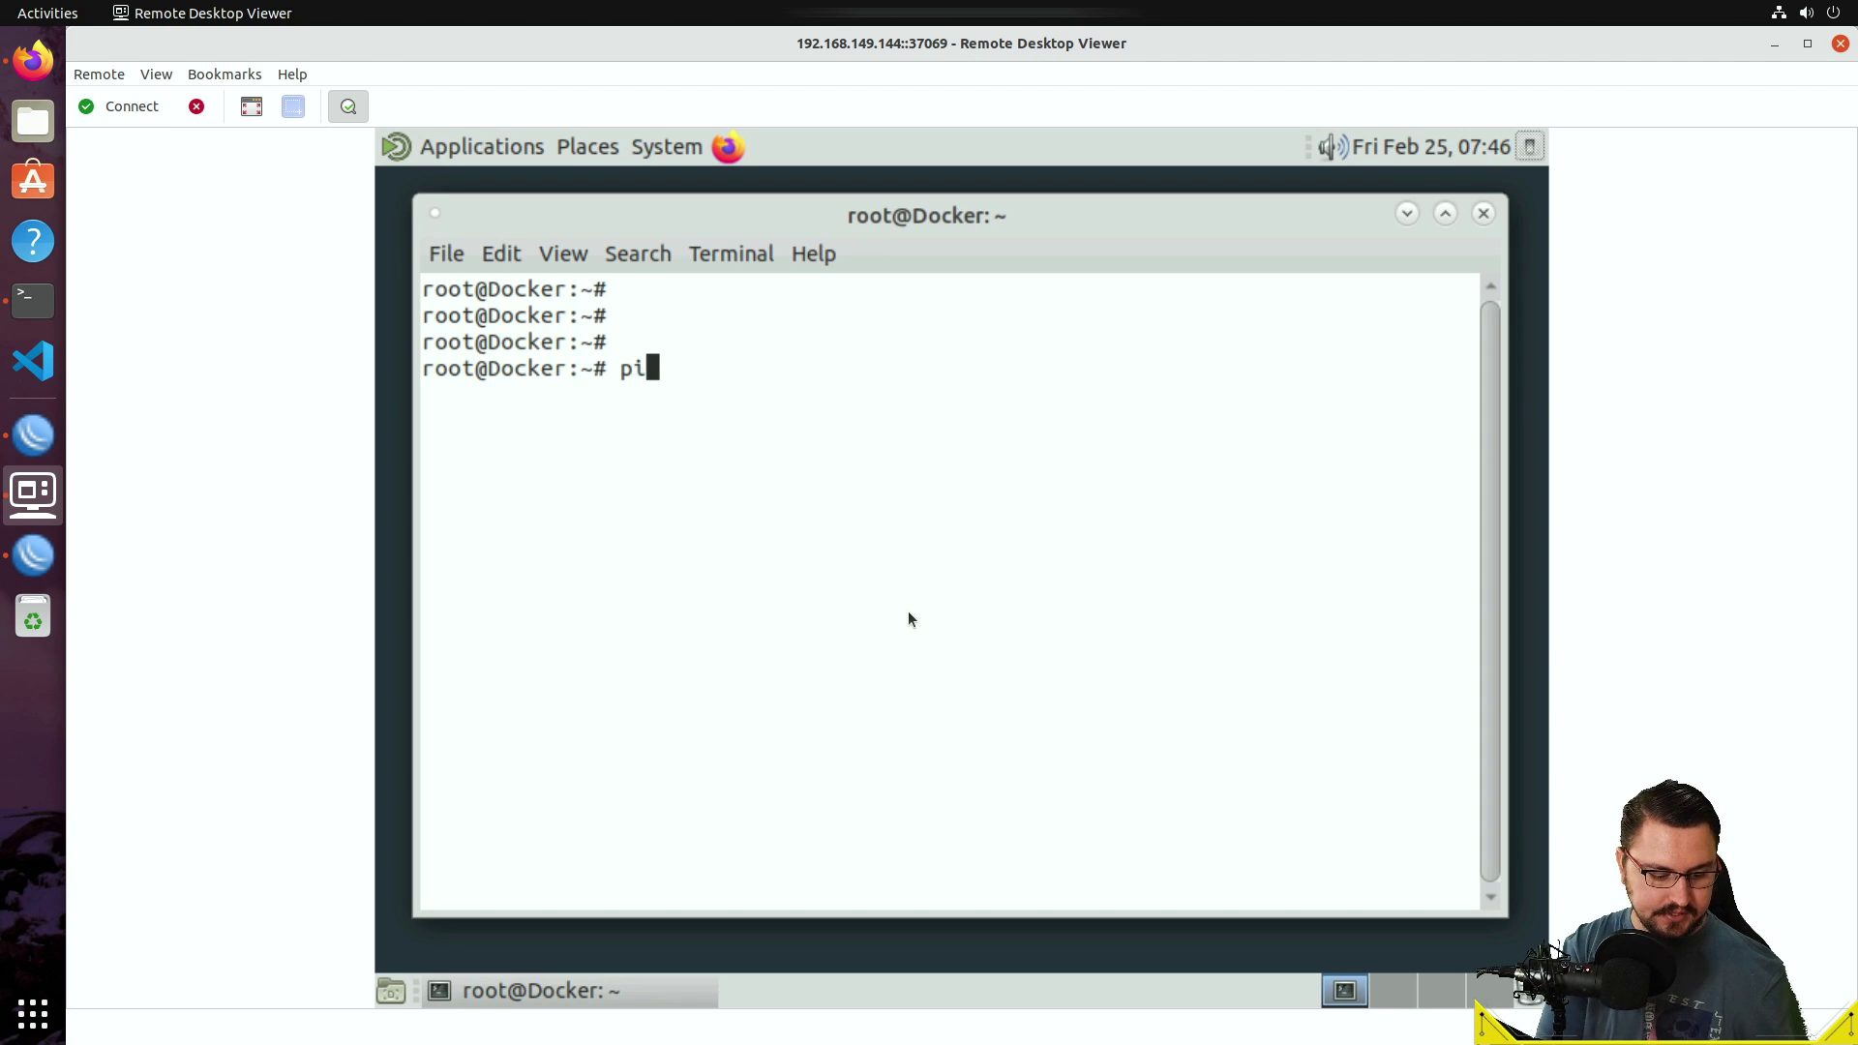
pyautogui.write('ng 8.8.4.4')
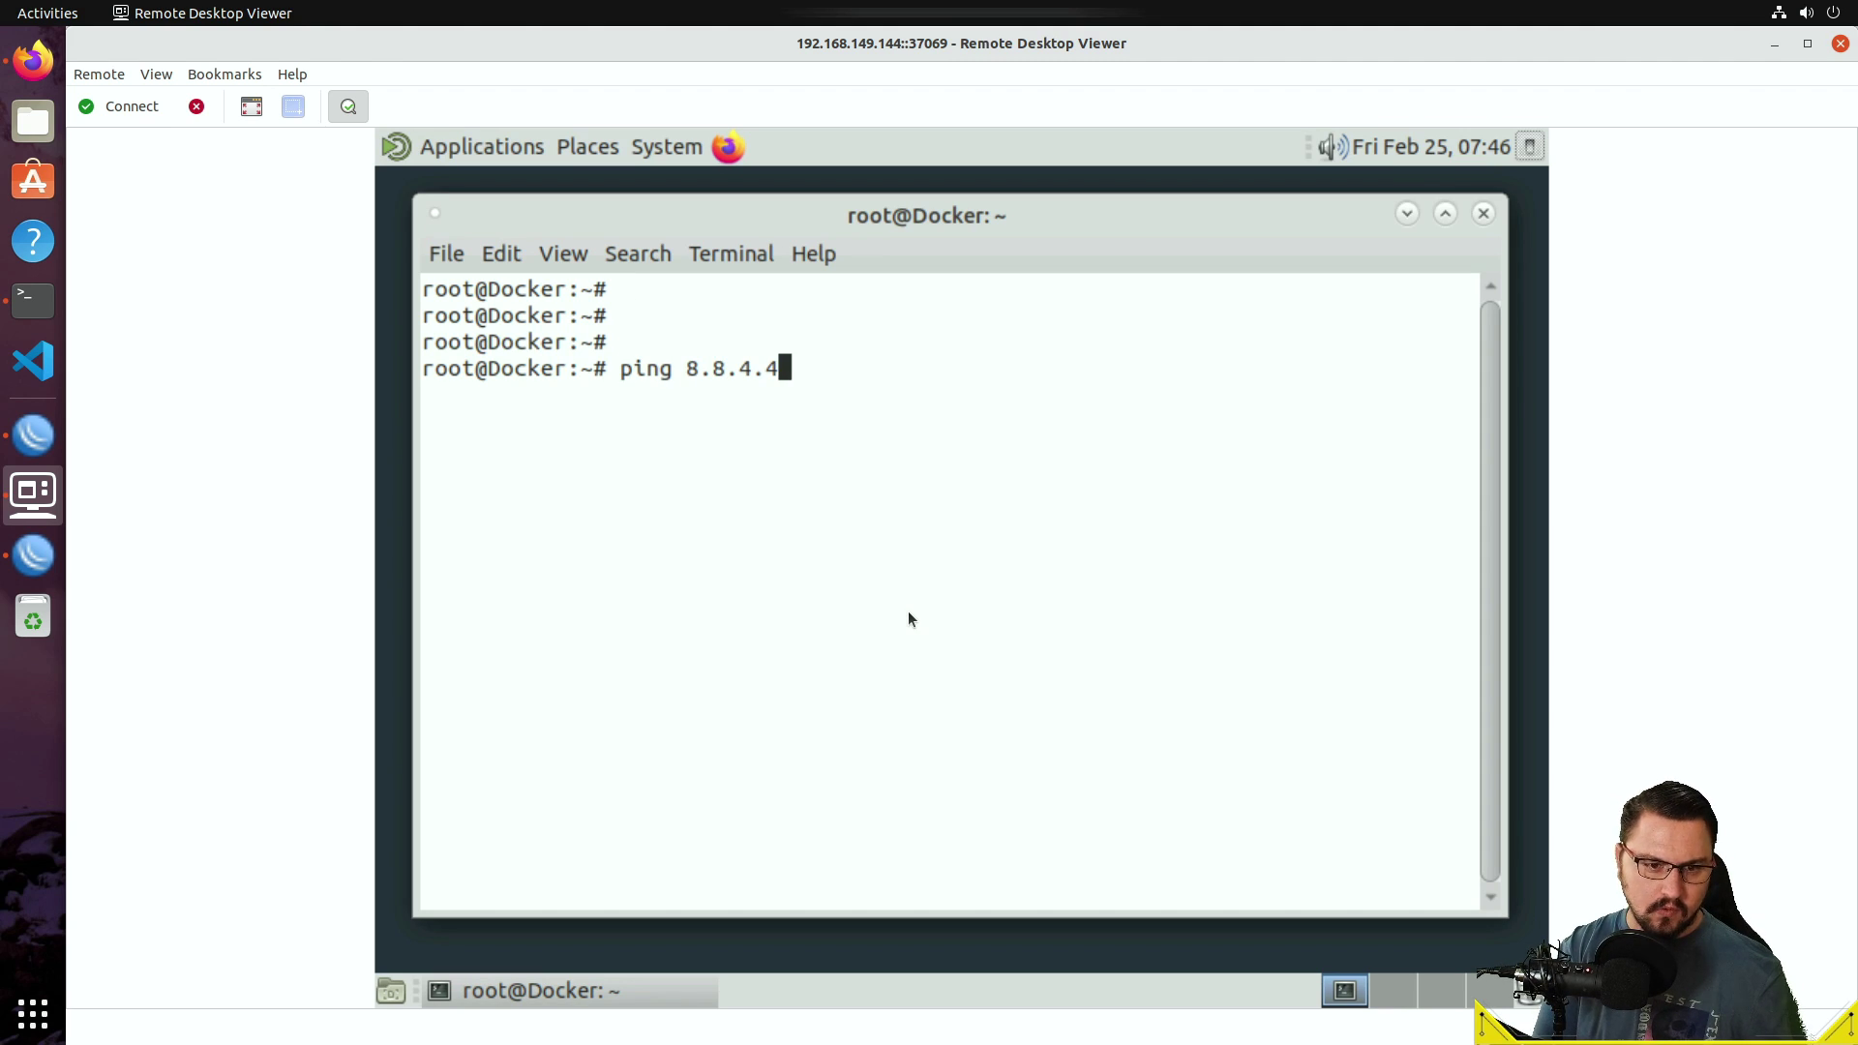
pyautogui.press('Return')
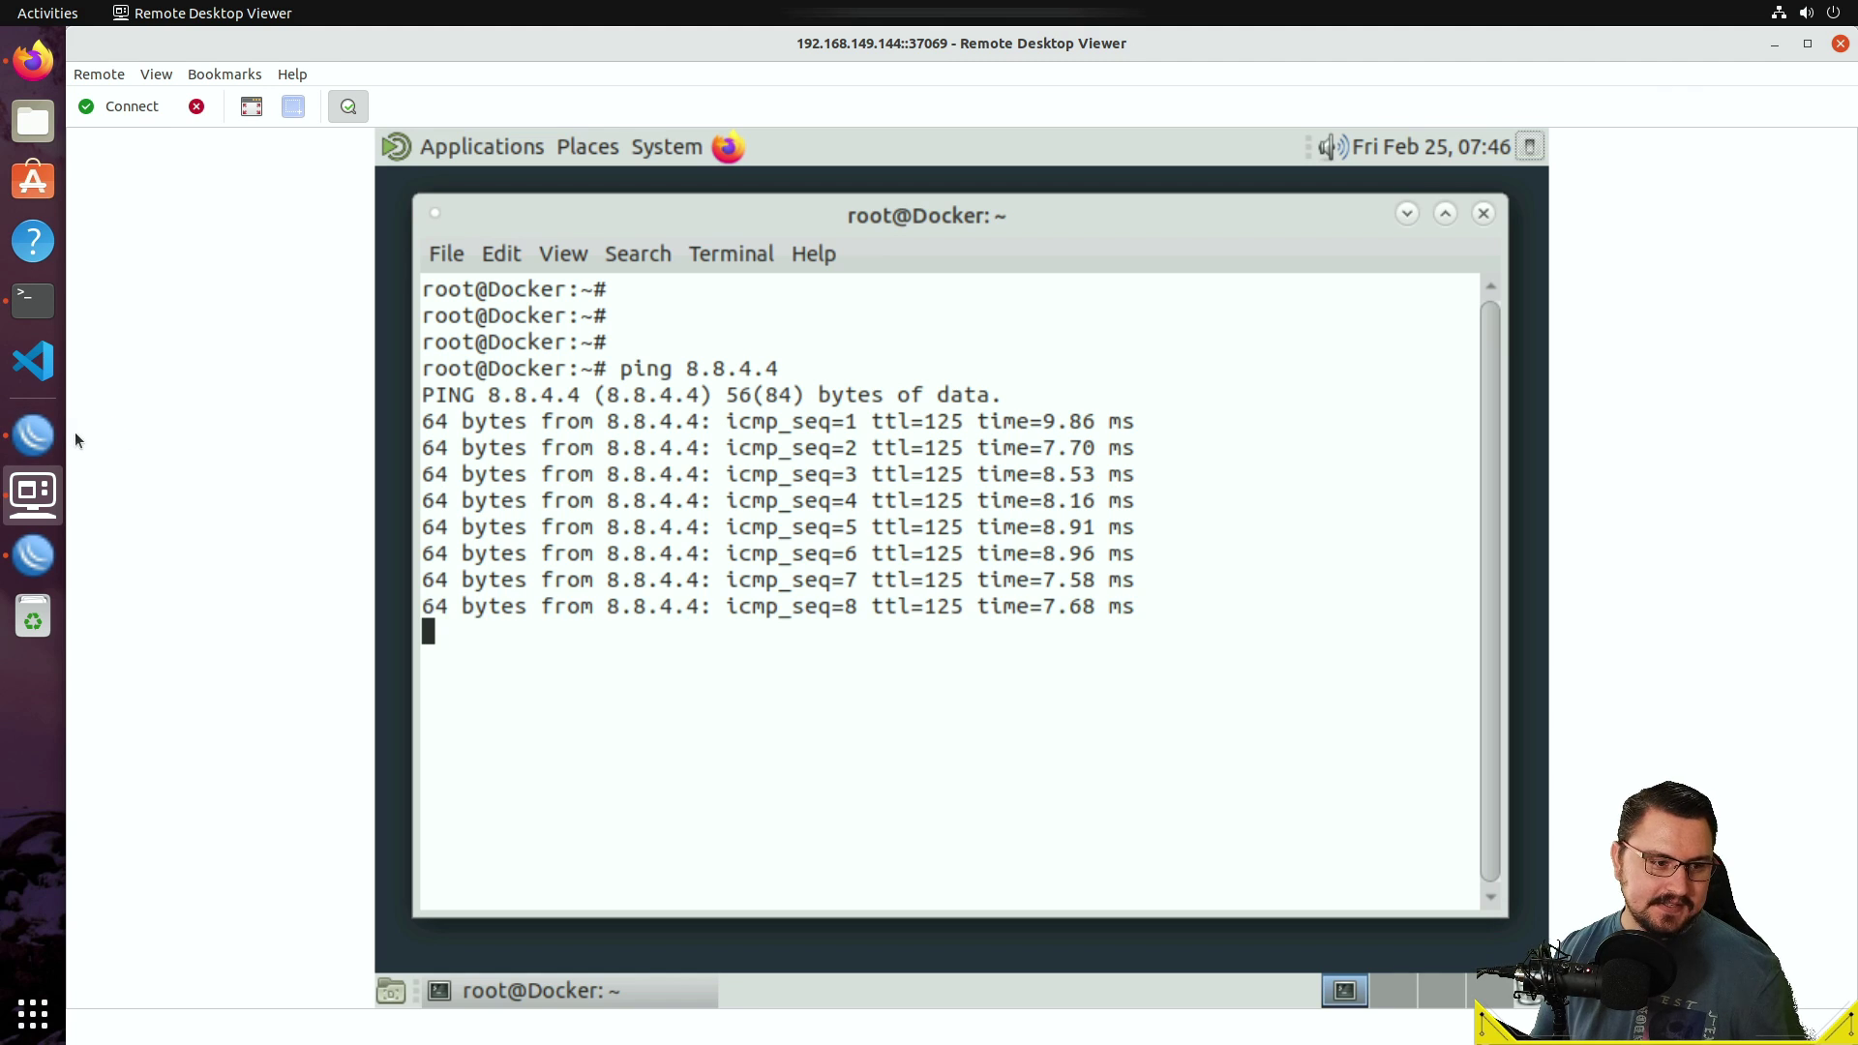
# Switch to R1's WinBox session and disable the 192.0.0.1/30 address on ether2.
pyautogui.click(32, 535)
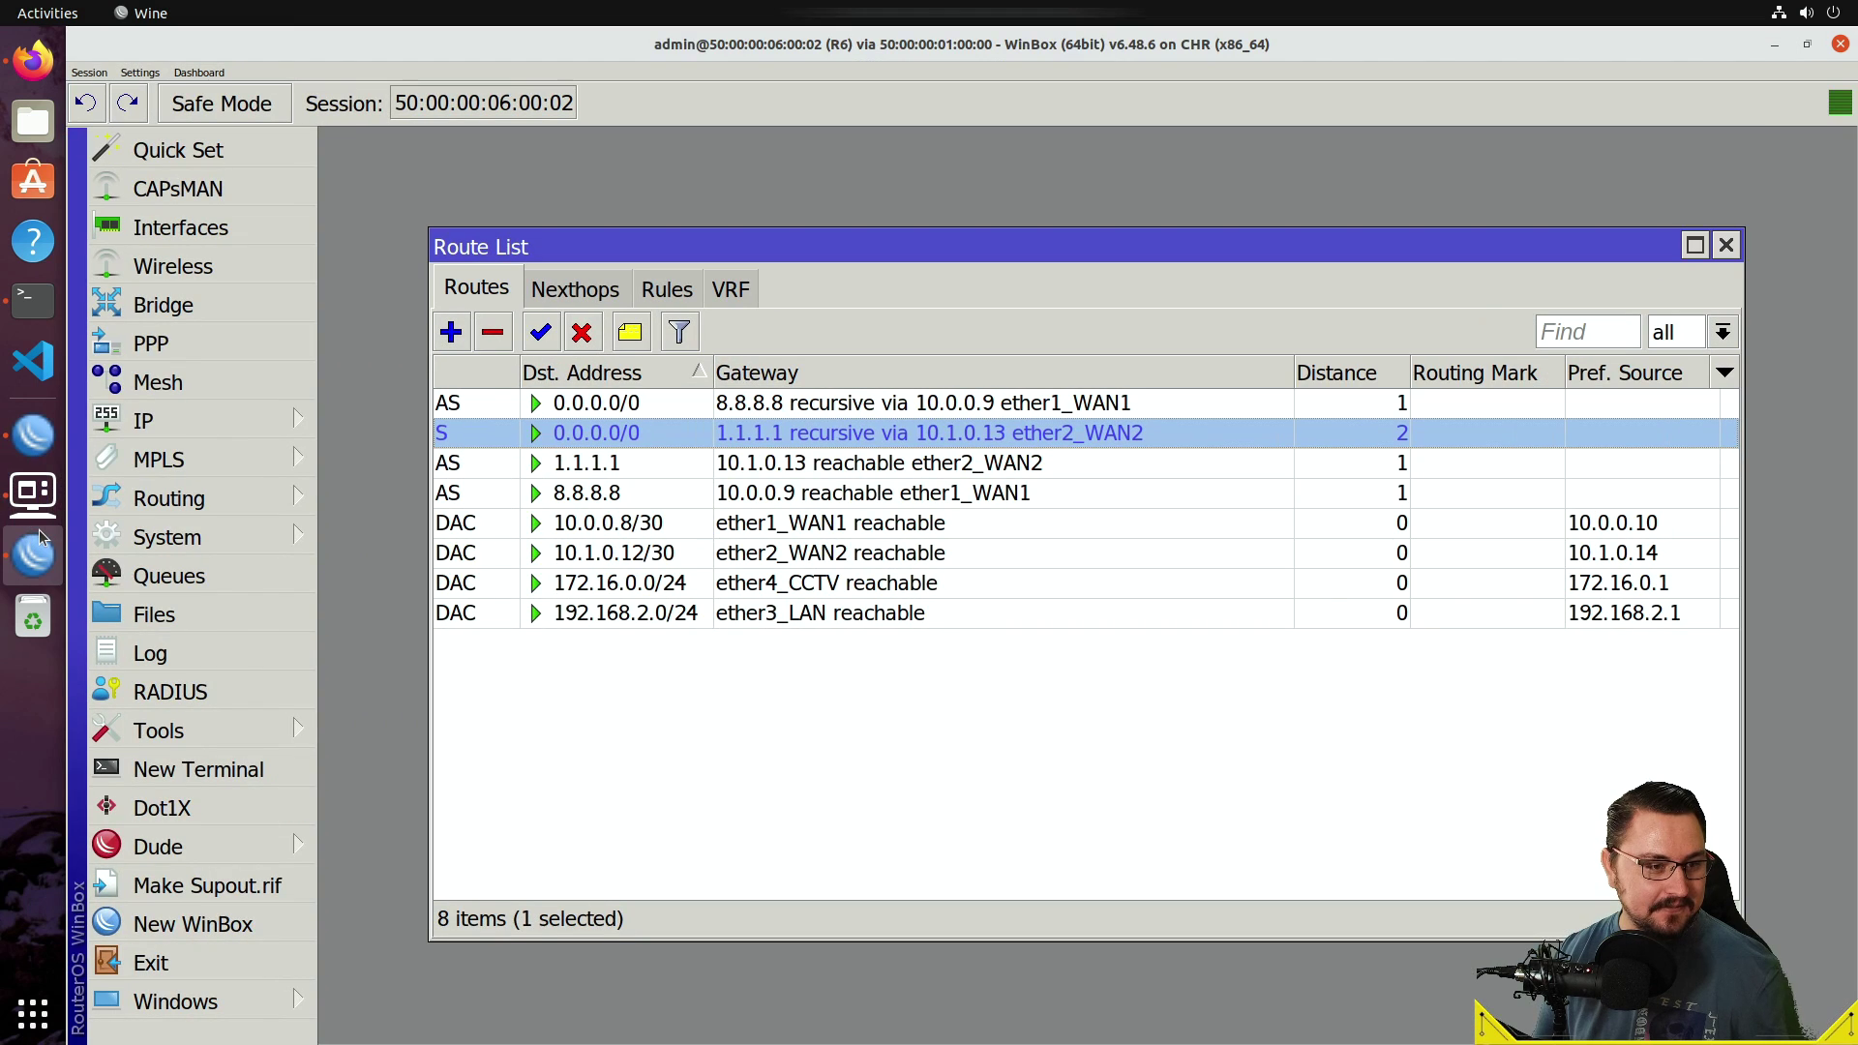
pyautogui.click(45, 447)
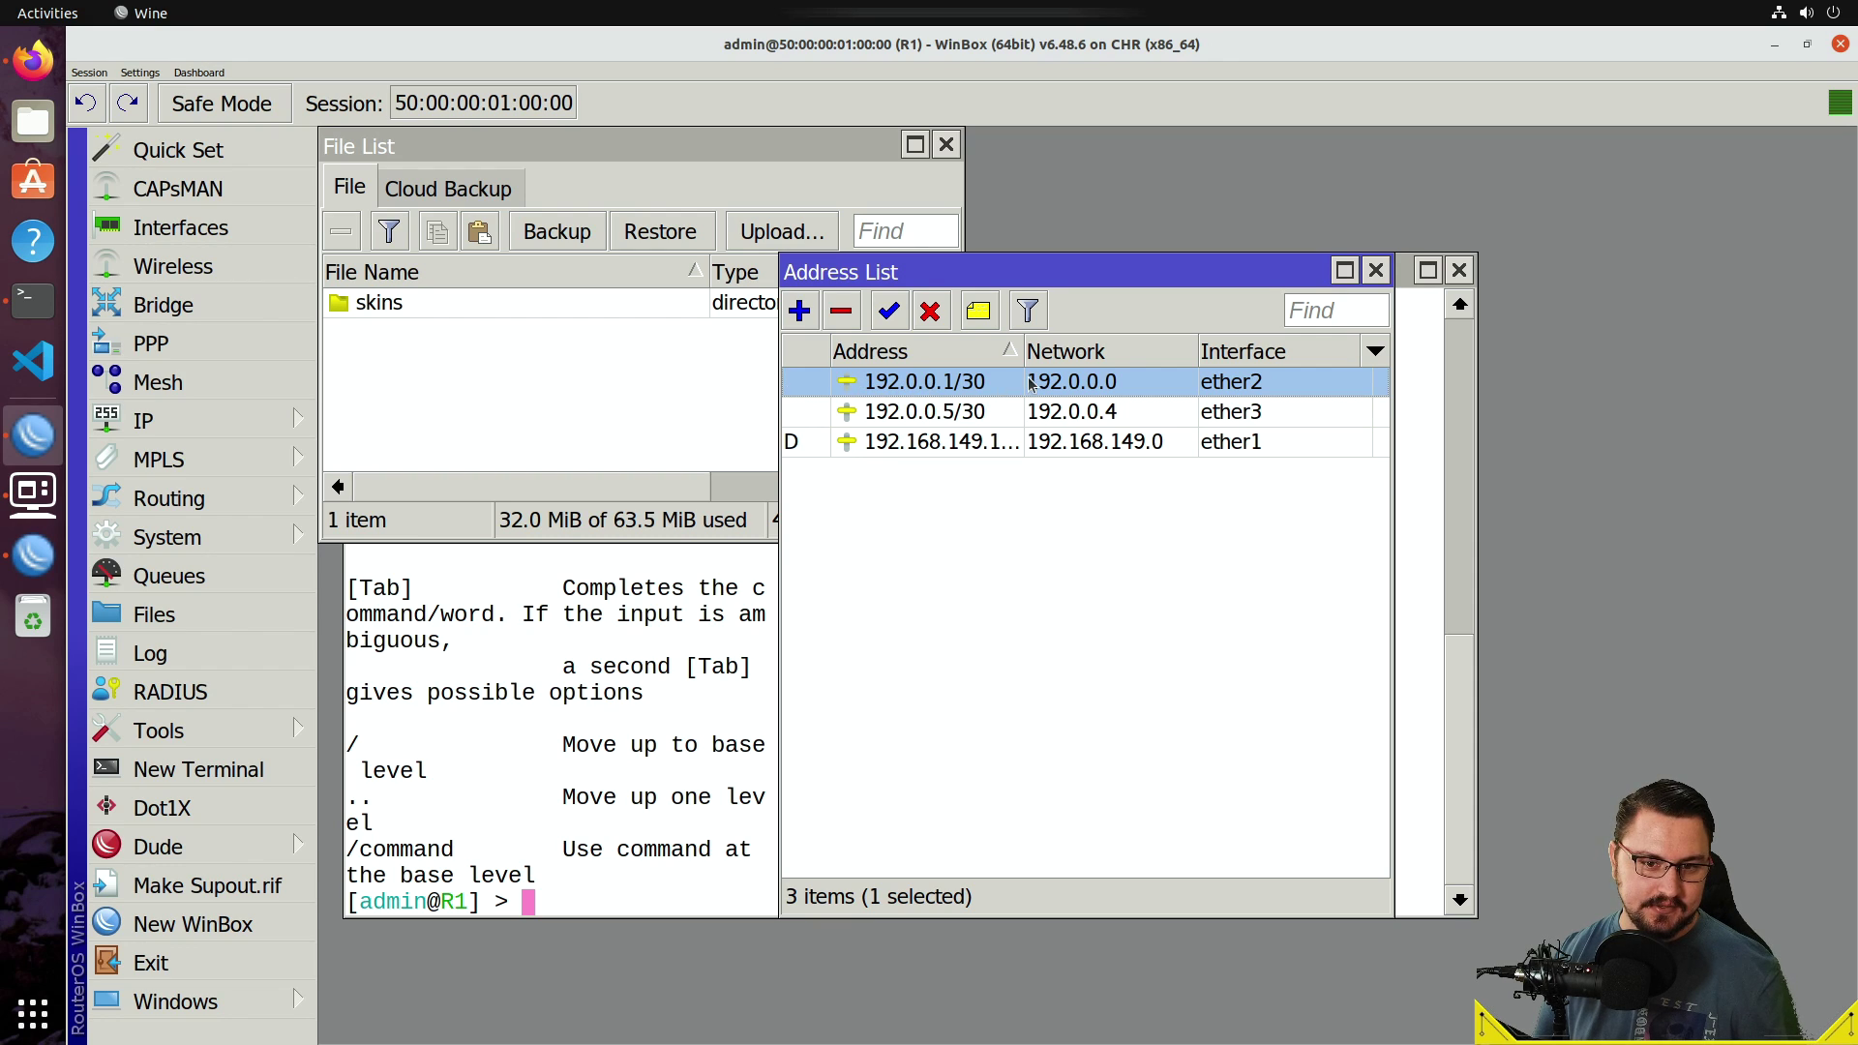
pyautogui.click(931, 311)
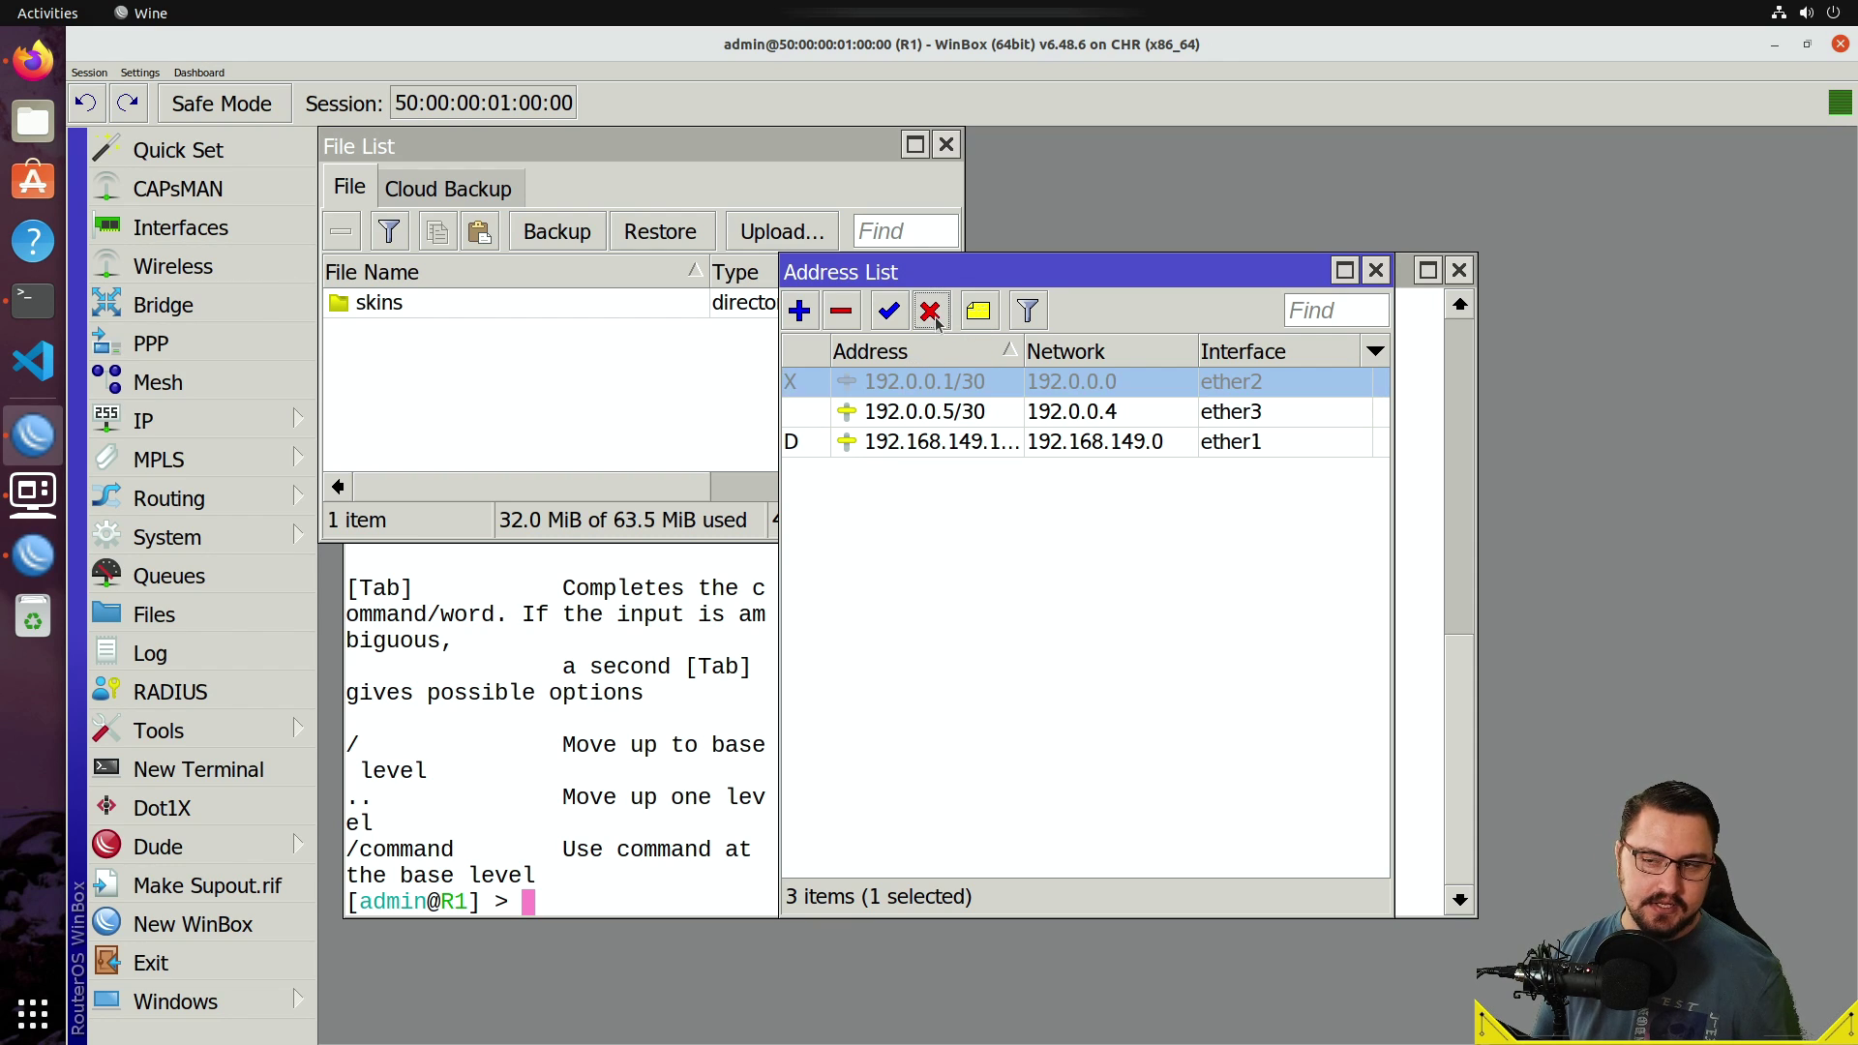
# Review the R1 to R2 link in the EVE topology and check the running ping on the Docker host.
pyautogui.click(21, 55)
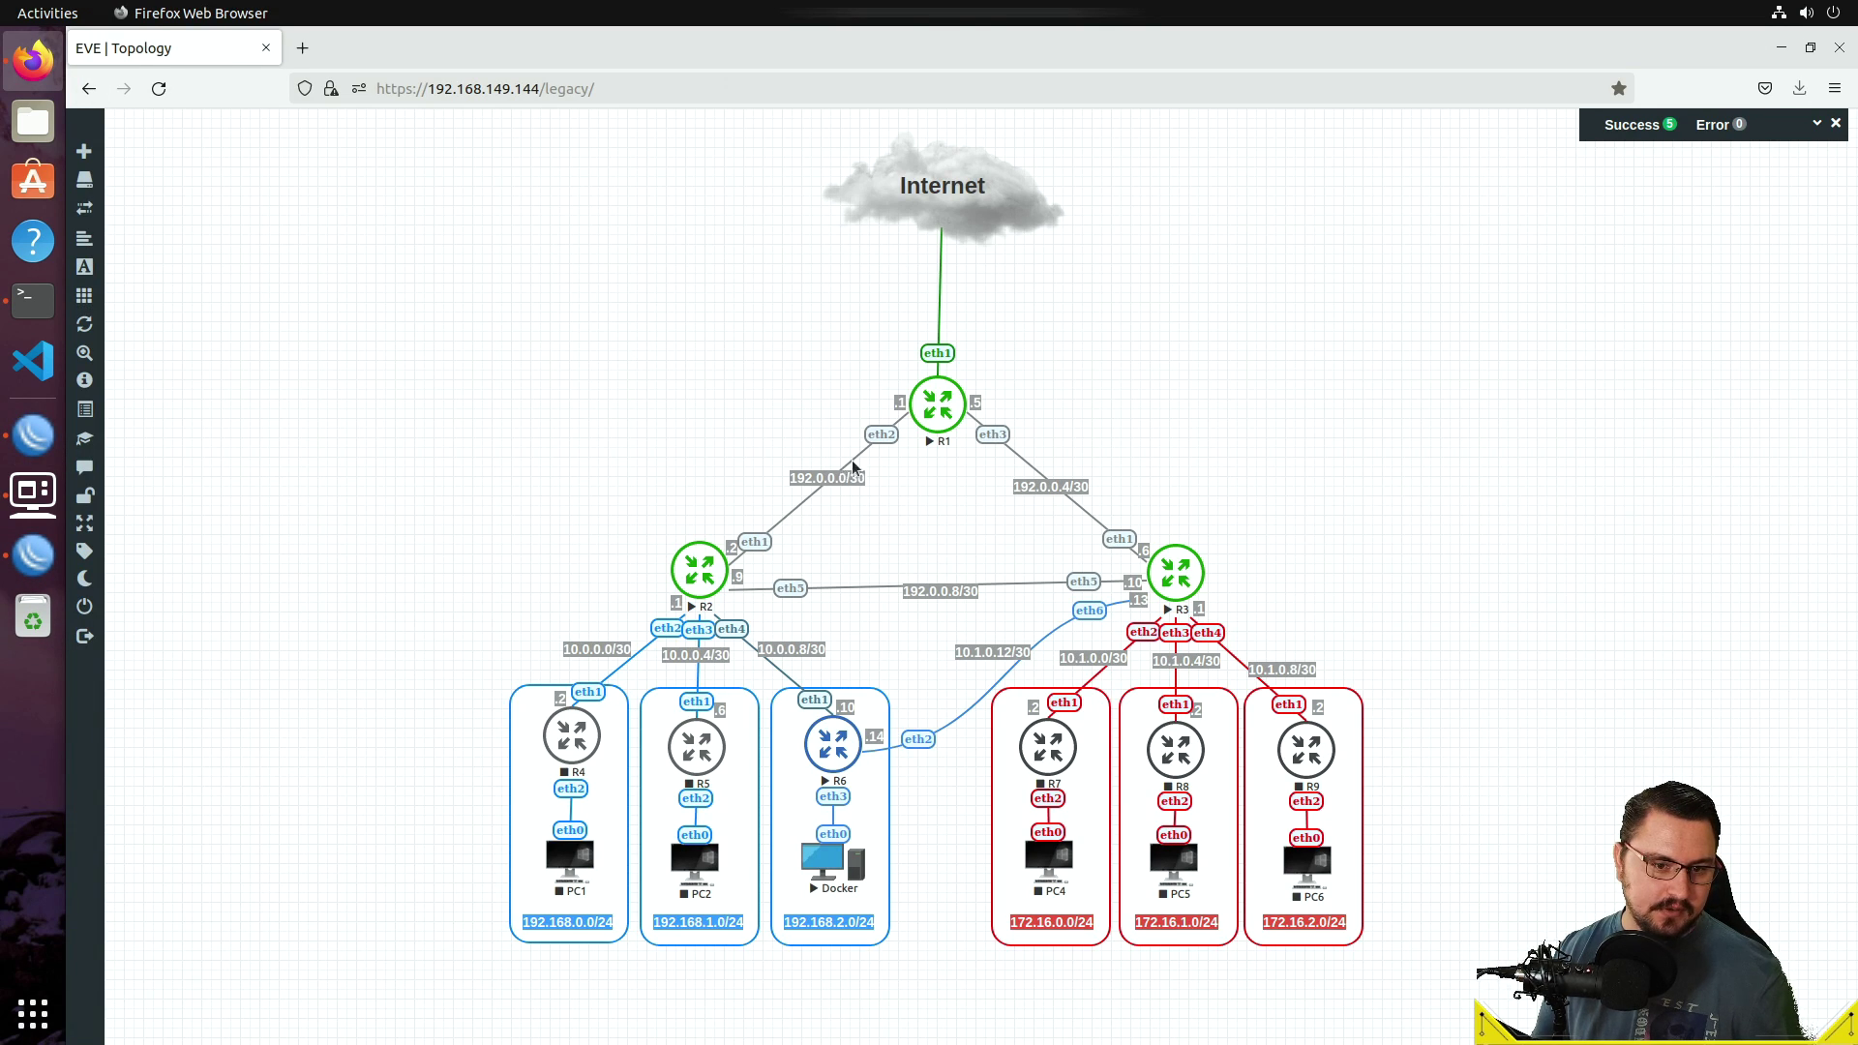
pyautogui.click(38, 503)
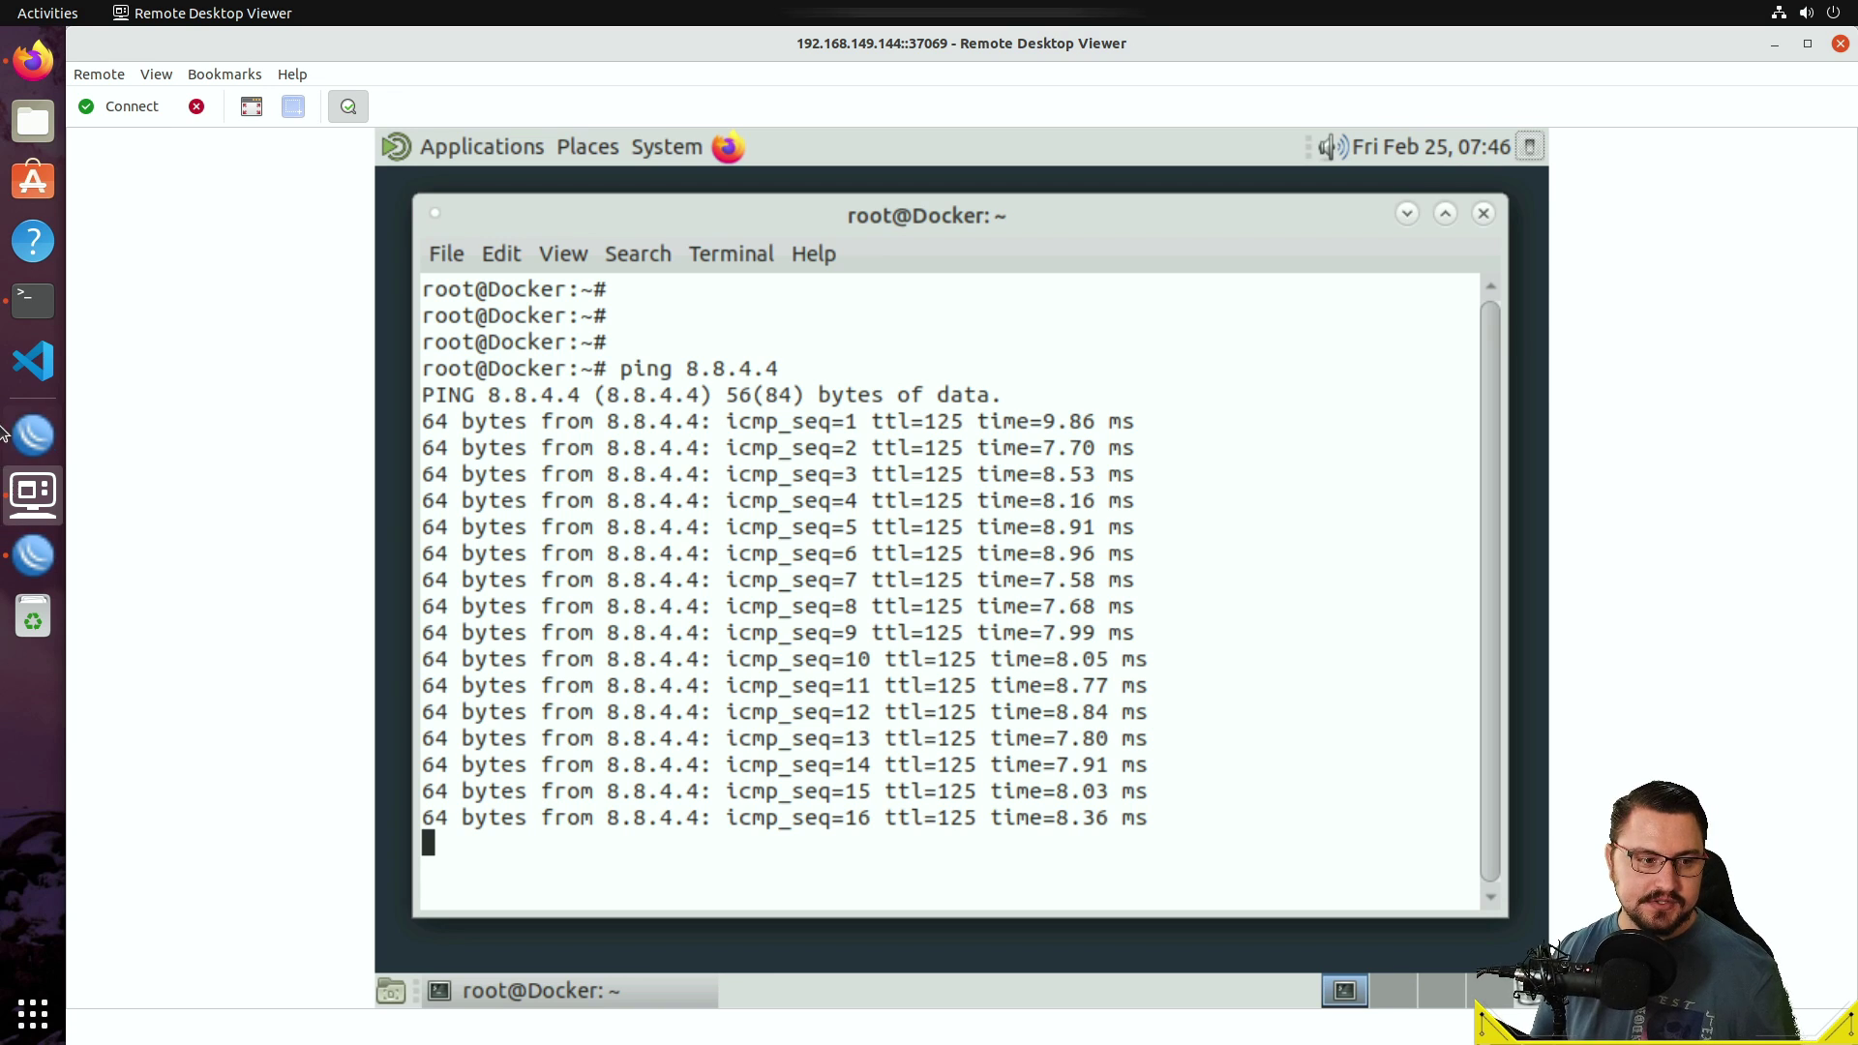
pyautogui.click(52, 445)
# In R6's WinBox session, compare the status of the default routes via 8.8.8.8 and 1.1.1.1 in the route list.
pyautogui.click(48, 560)
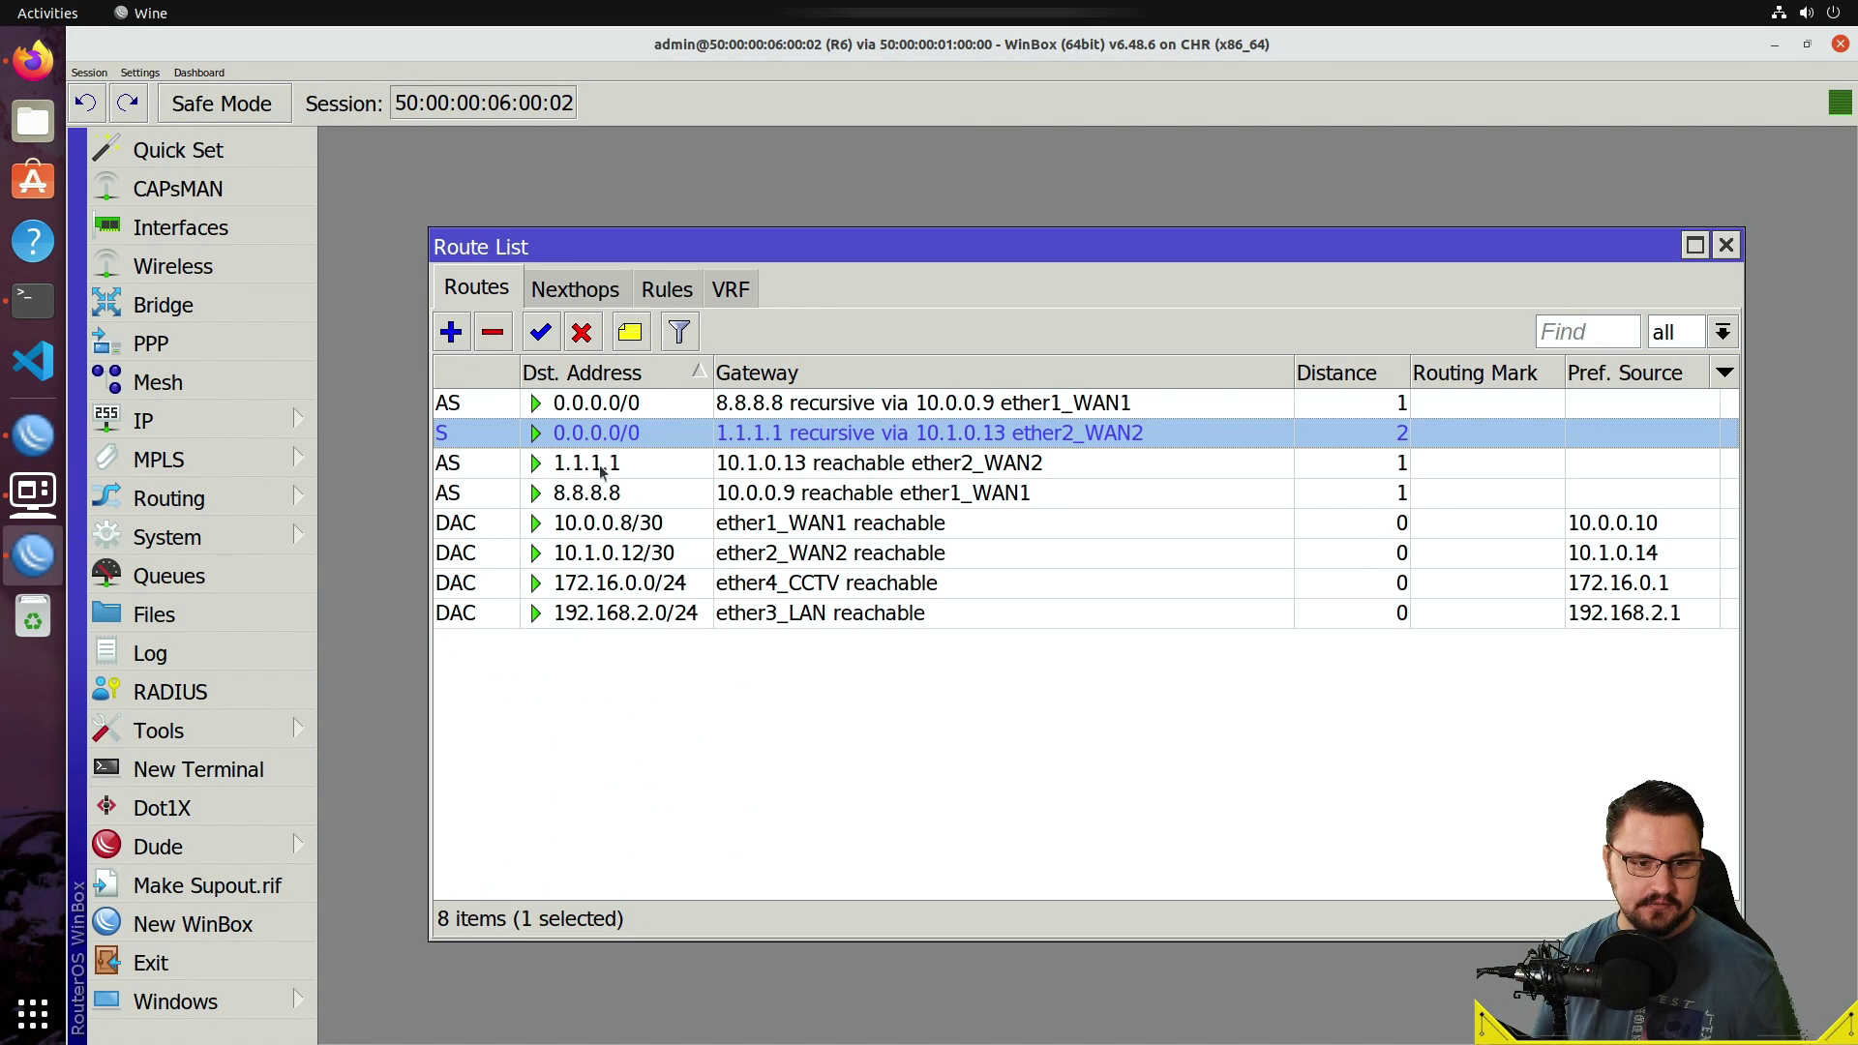
pyautogui.click(613, 414)
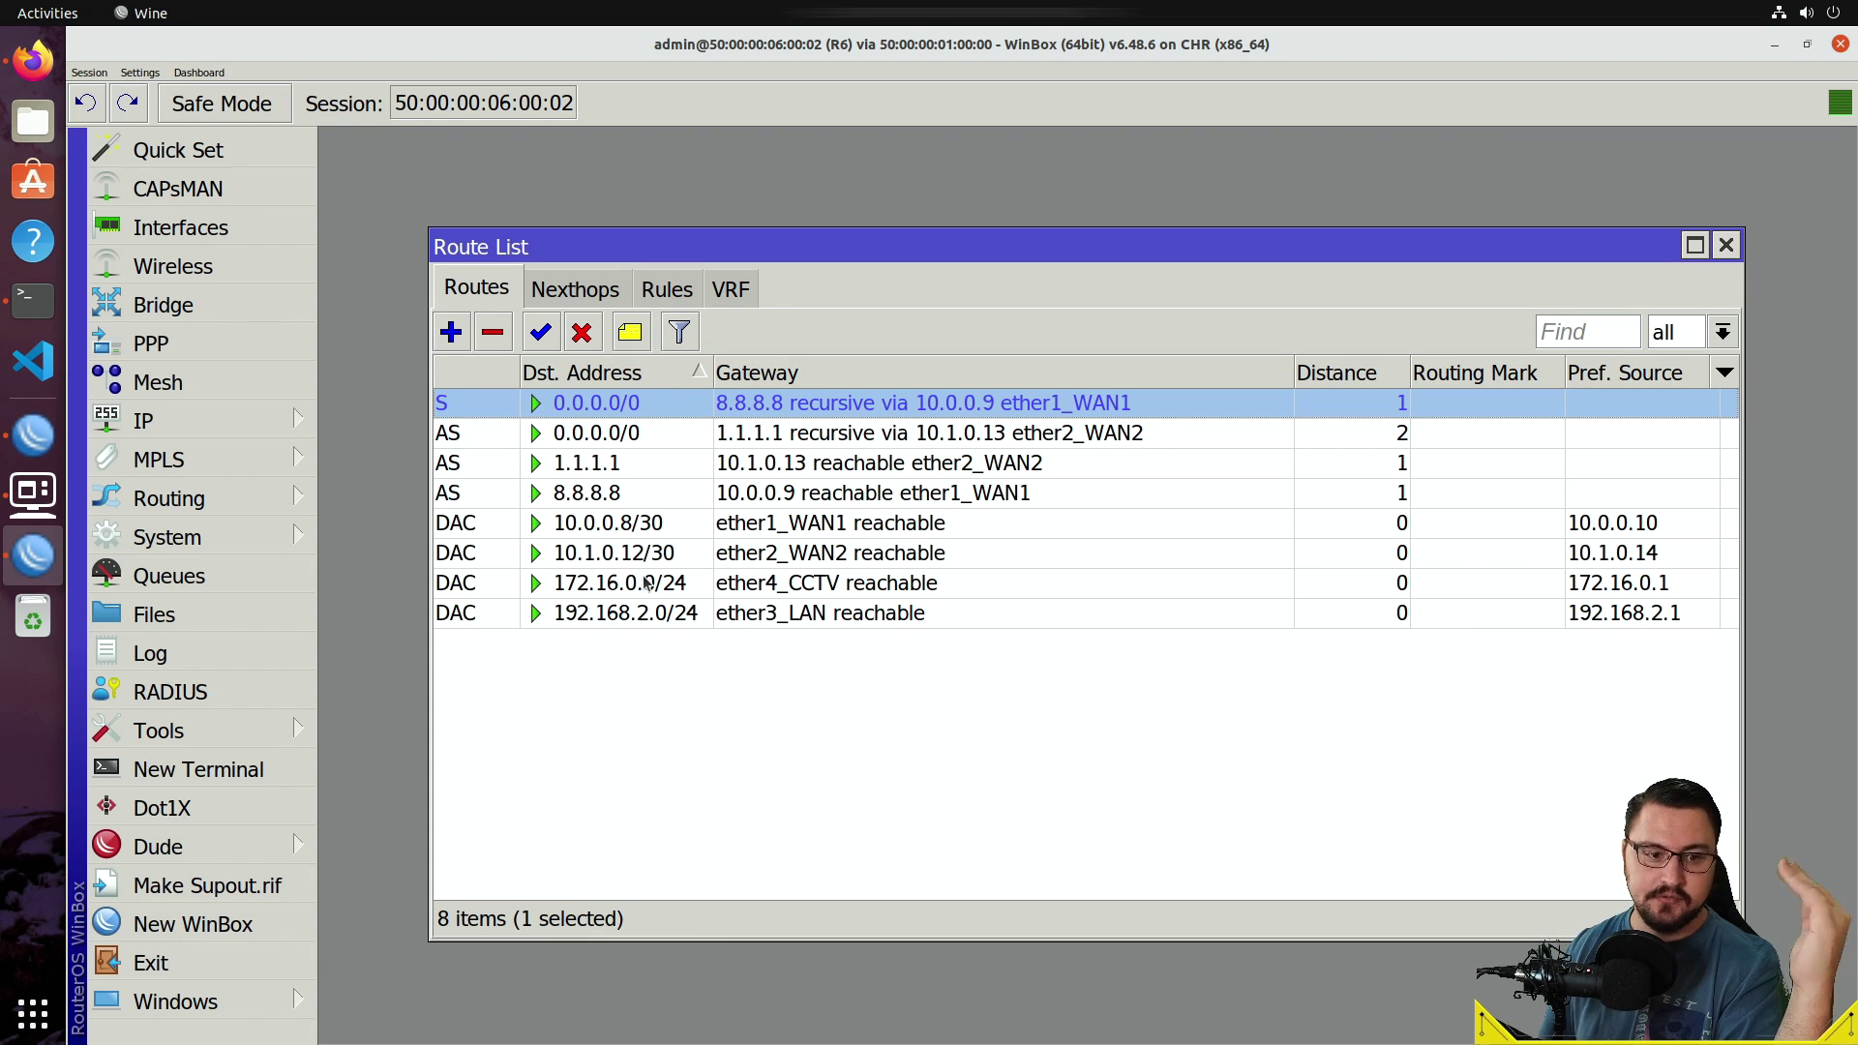
pyautogui.click(751, 555)
pyautogui.click(700, 436)
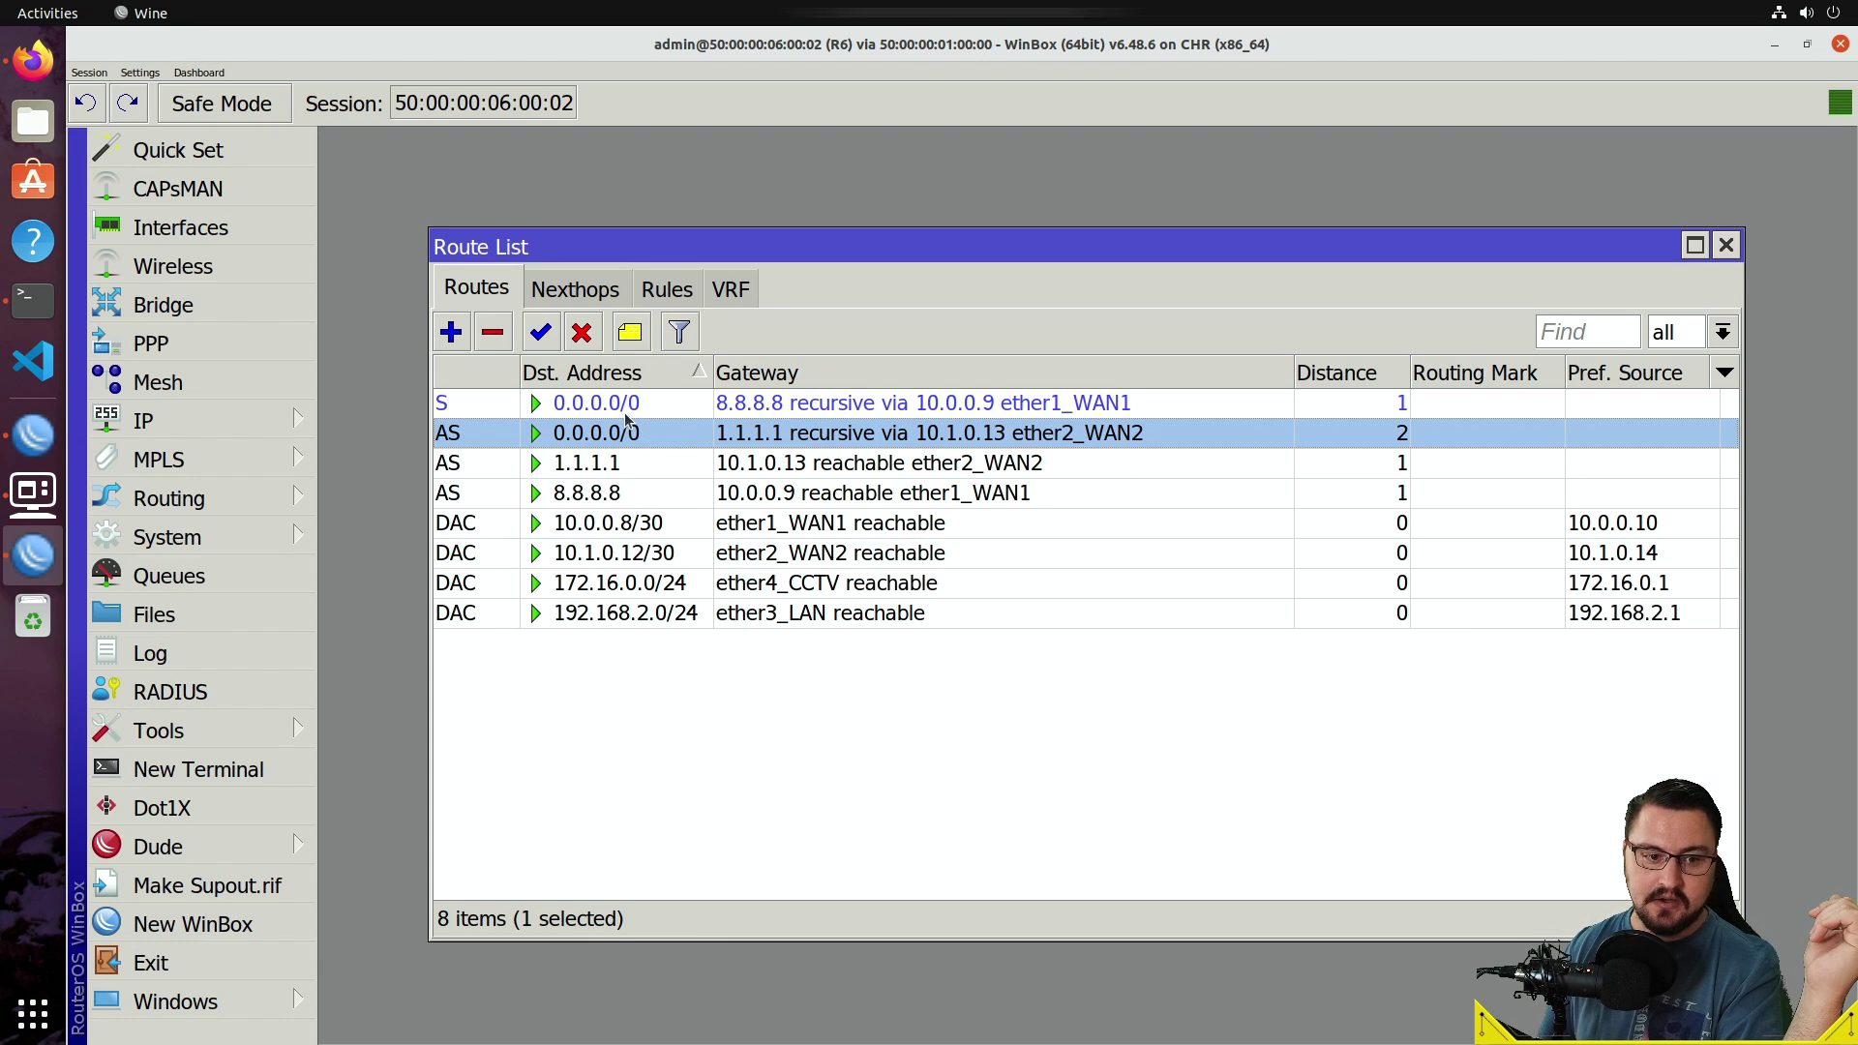
pyautogui.click(625, 409)
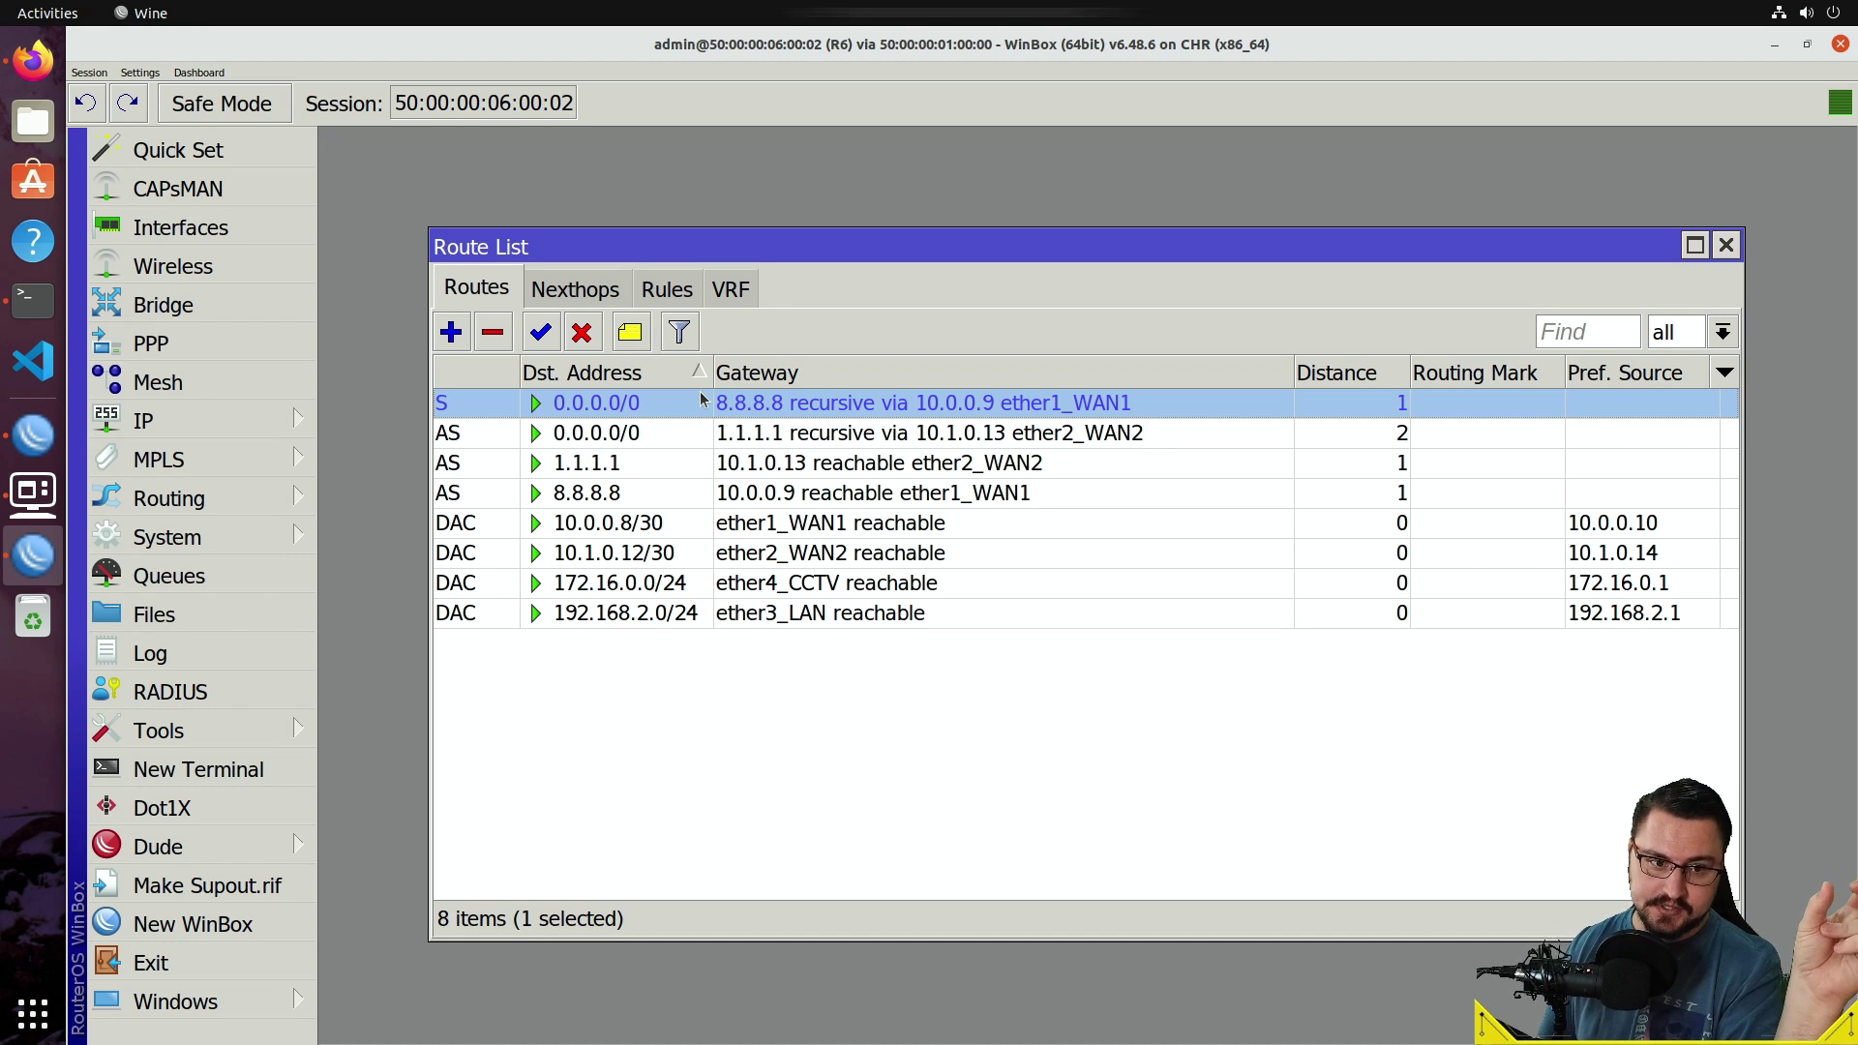
pyautogui.click(643, 435)
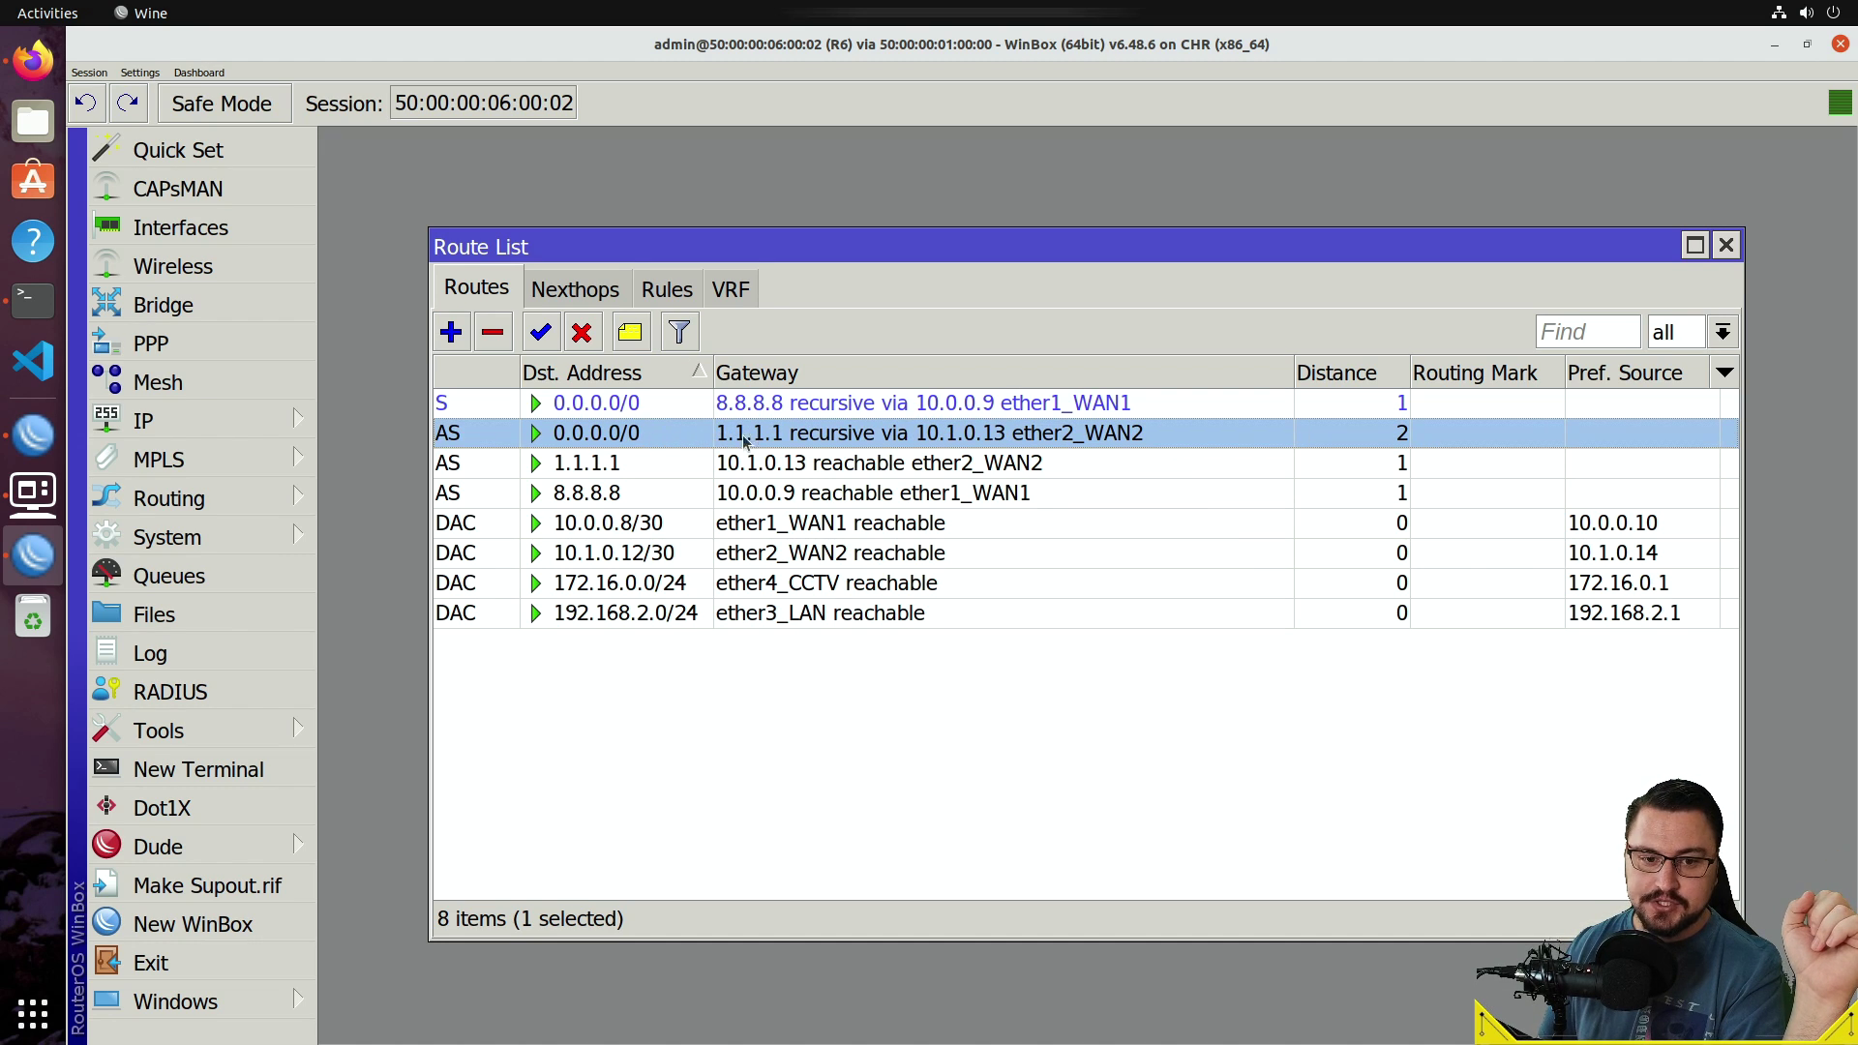
# Return to the Docker host's terminal, stop the running ping and restart the ping to 8.8.4.4.
pyautogui.click(33, 492)
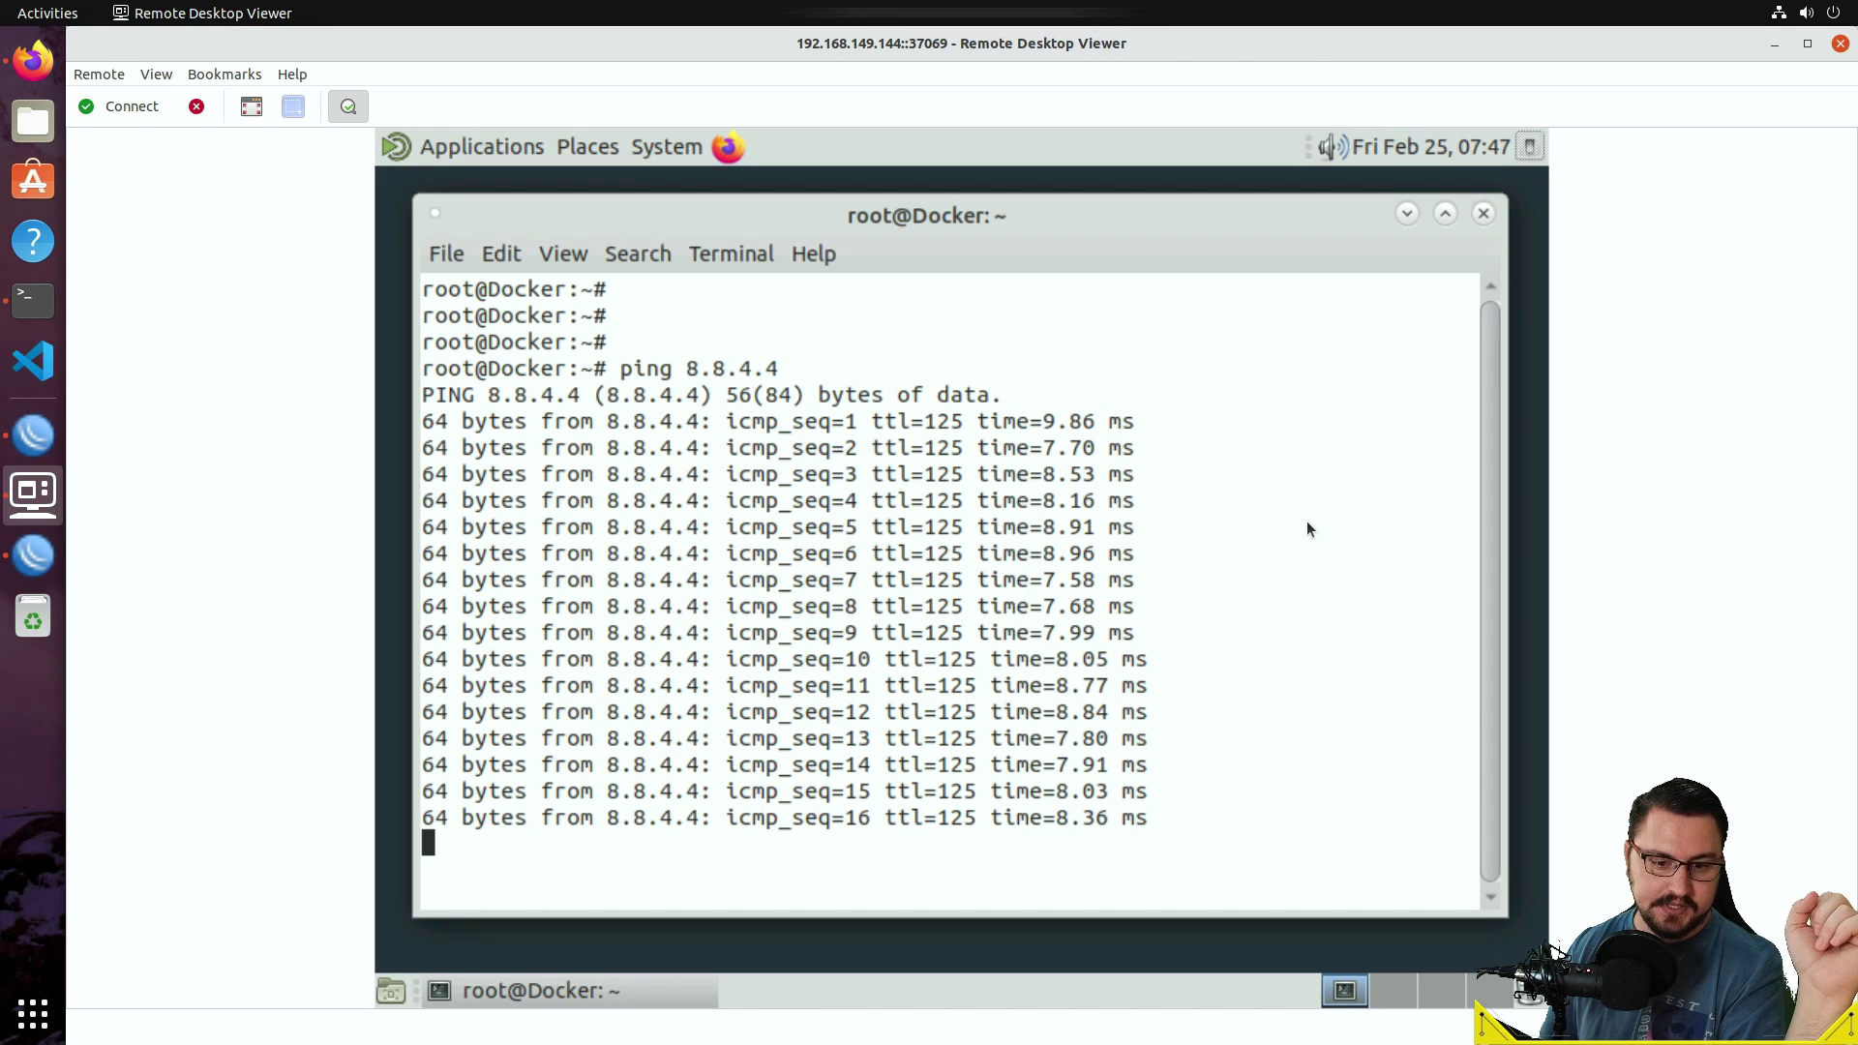
pyautogui.hotkey('ctrl', 'c')
pyautogui.press('Up')
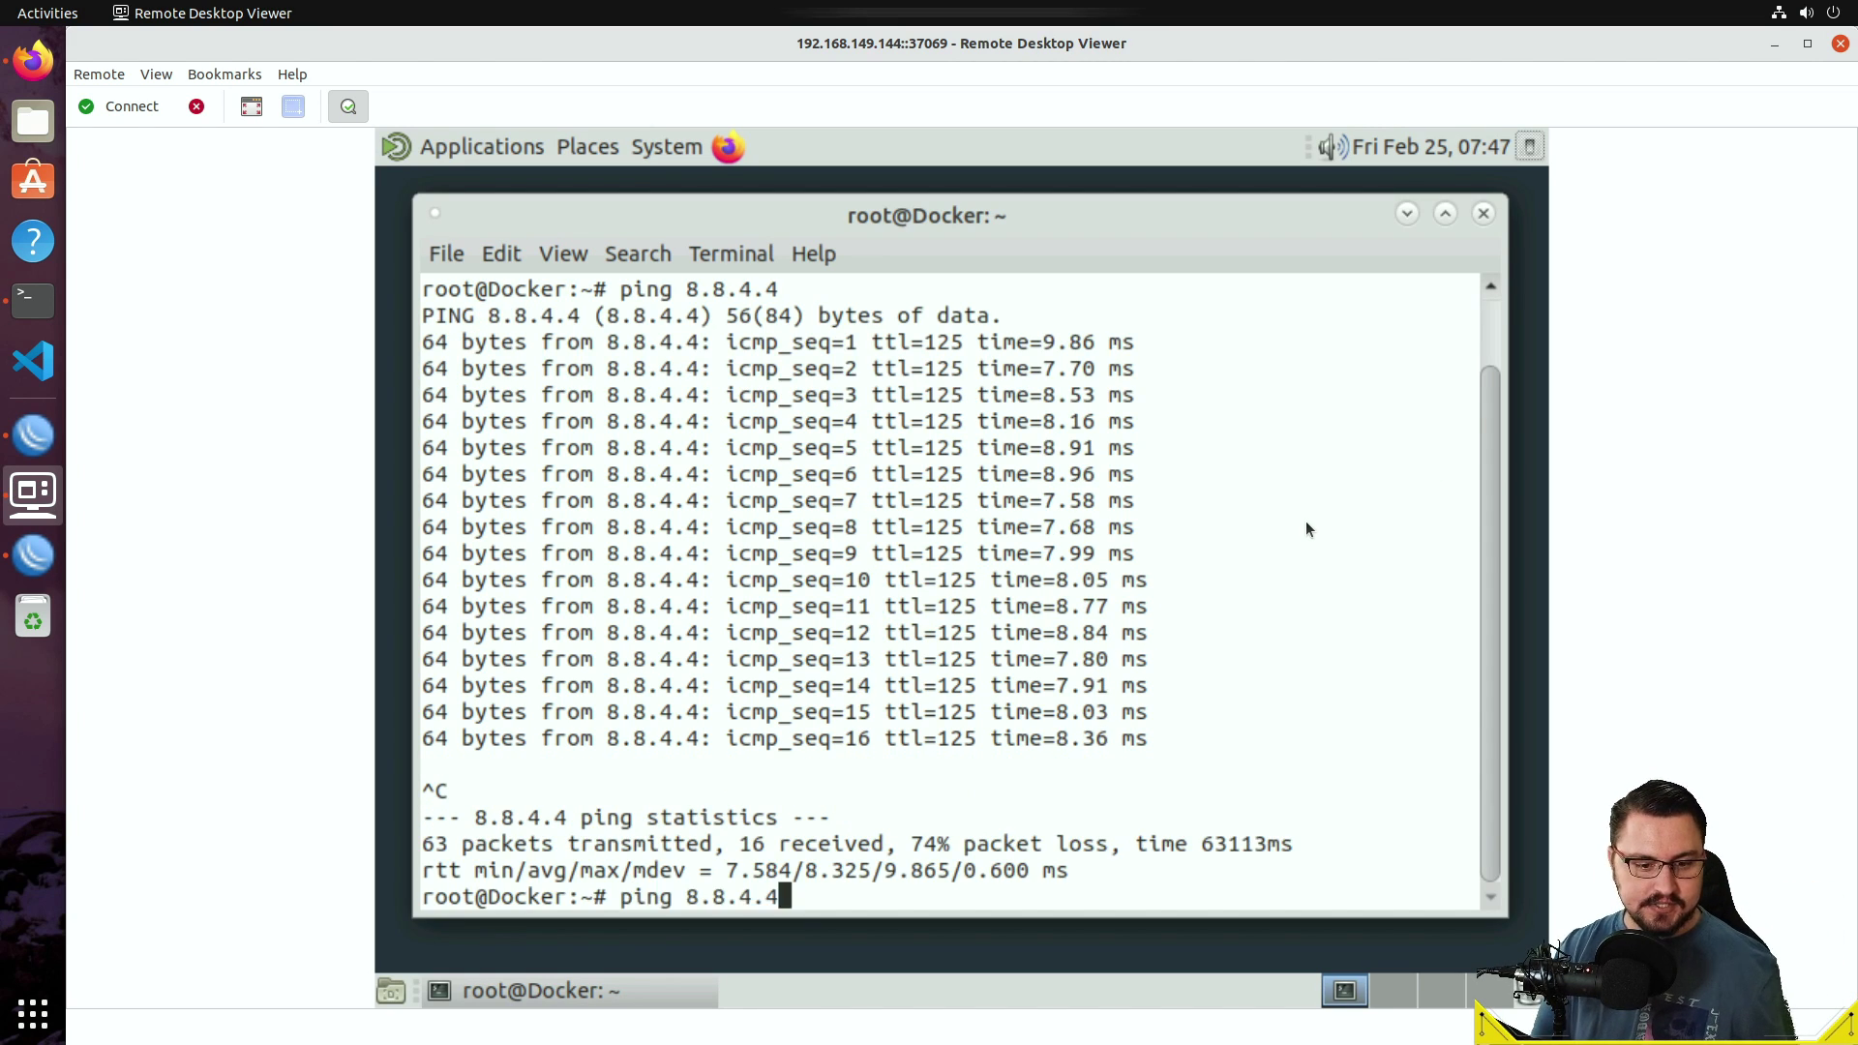
pyautogui.press('Return')
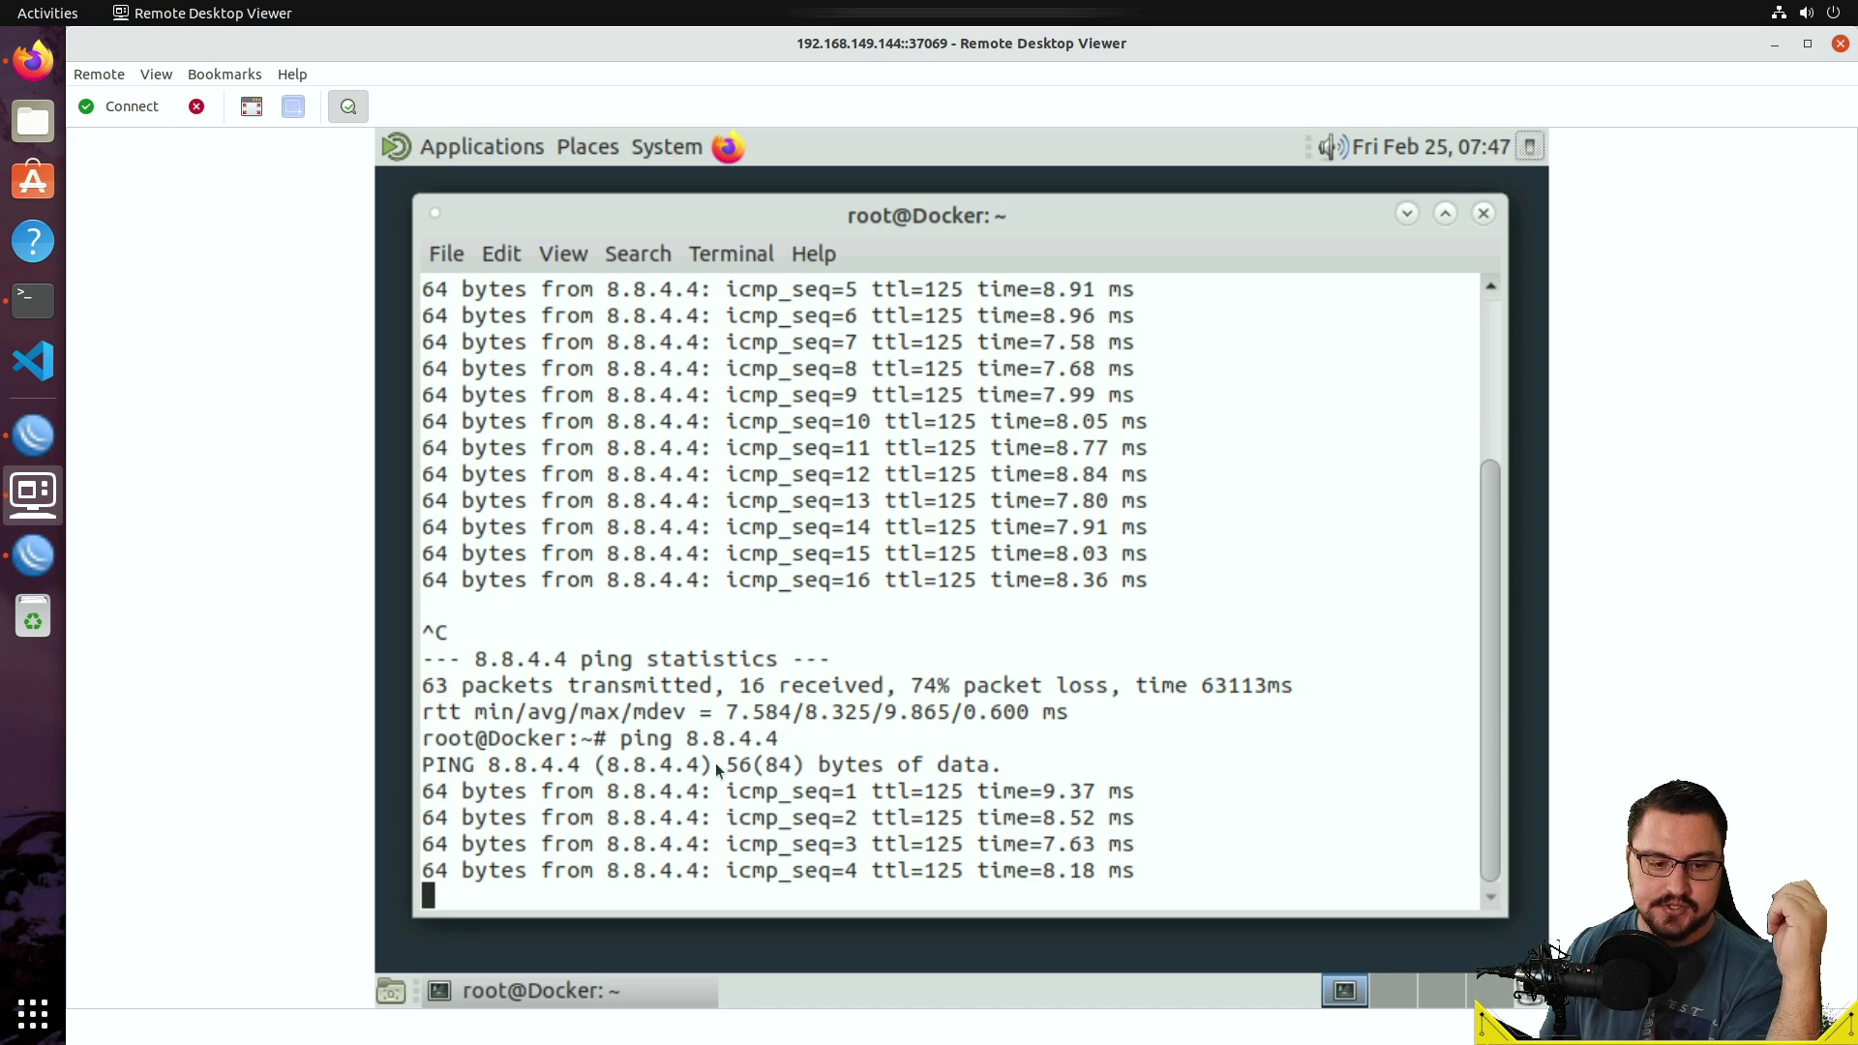
# Review R1's address list and the paths in the EVE topology against the default routes in R6's route list.
pyautogui.click(1774, 47)
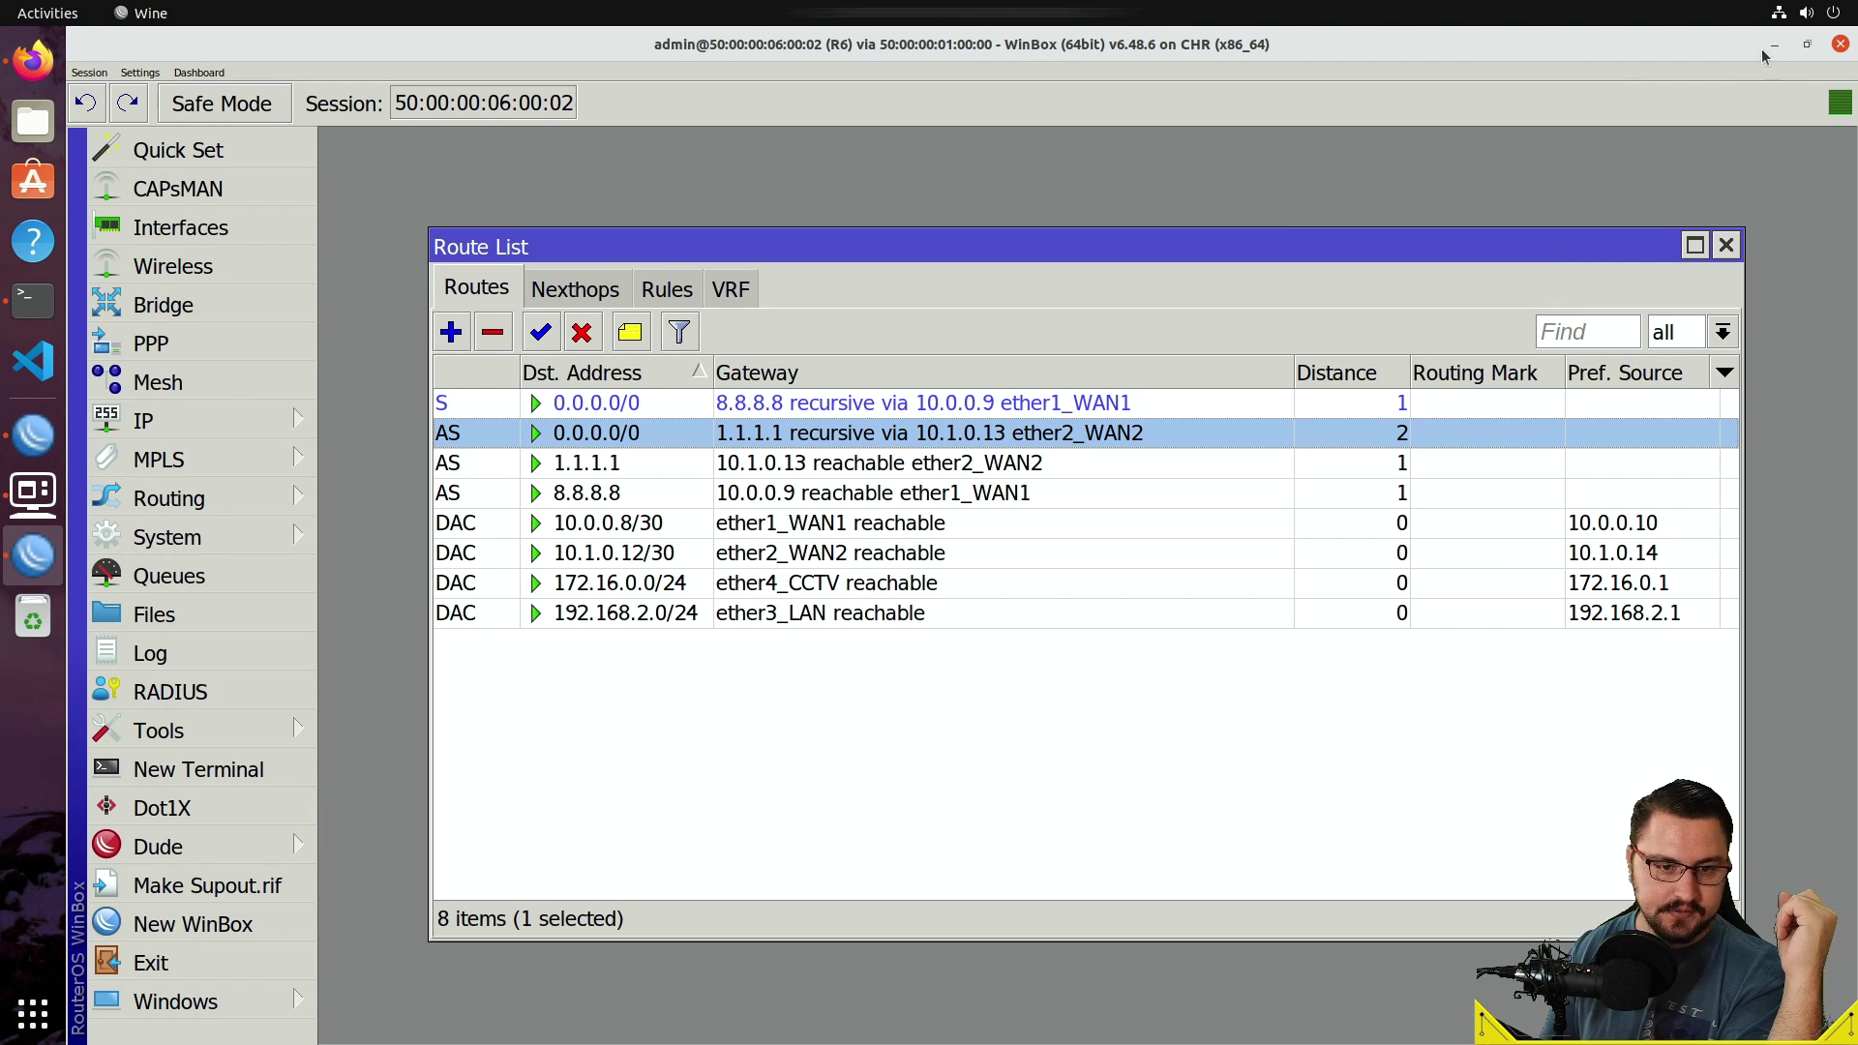
pyautogui.click(33, 436)
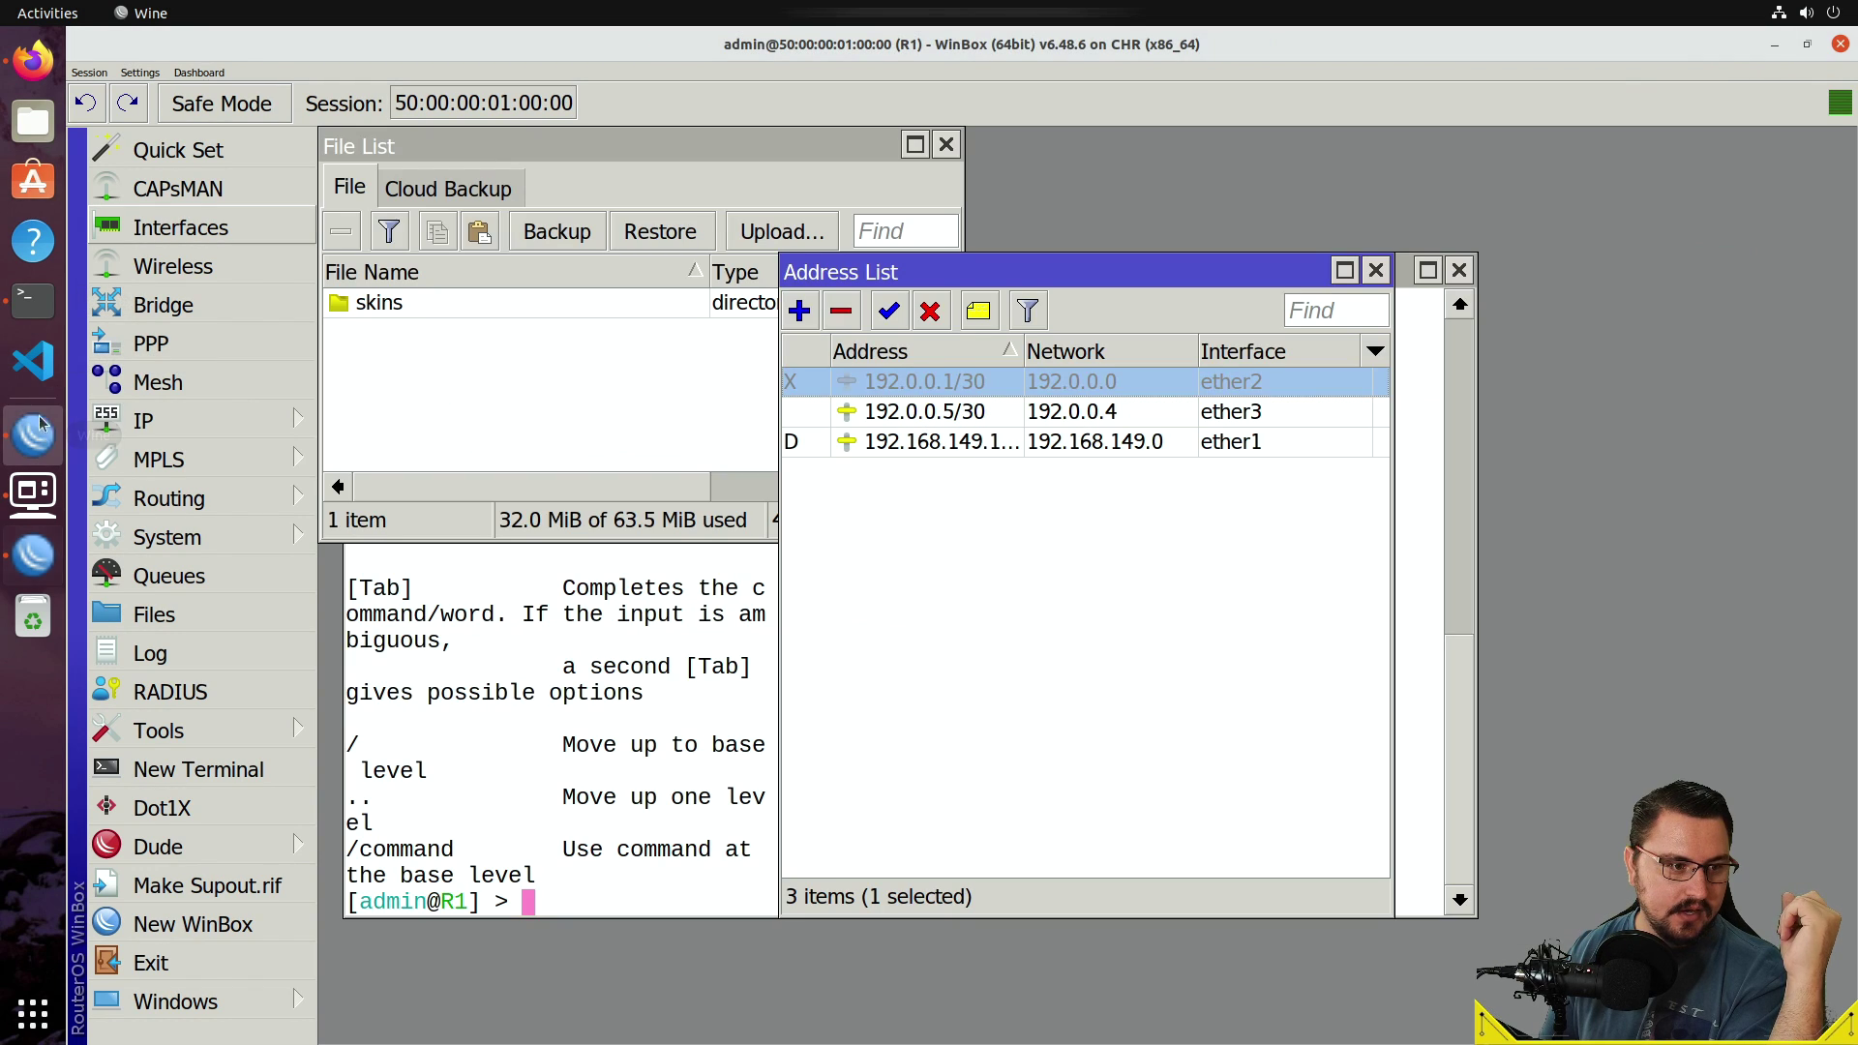
pyautogui.click(33, 300)
pyautogui.click(32, 60)
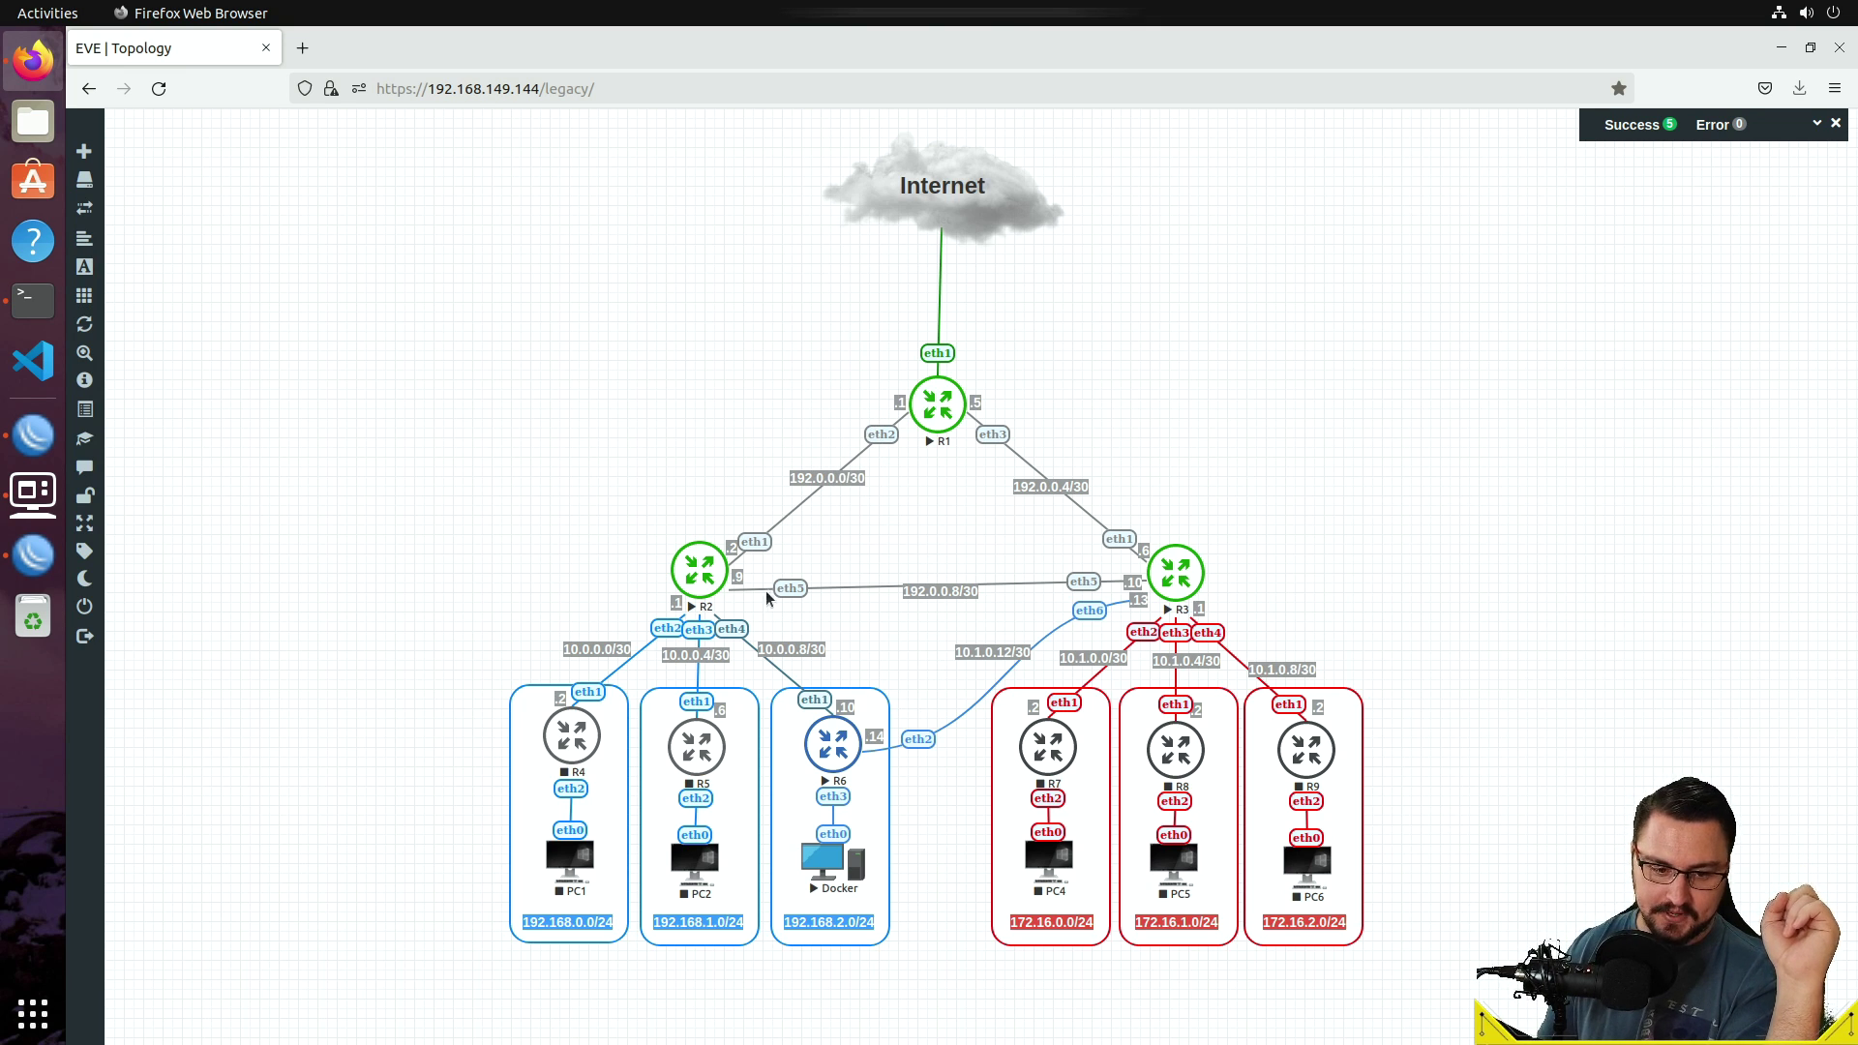
pyautogui.moveTo(153, 298)
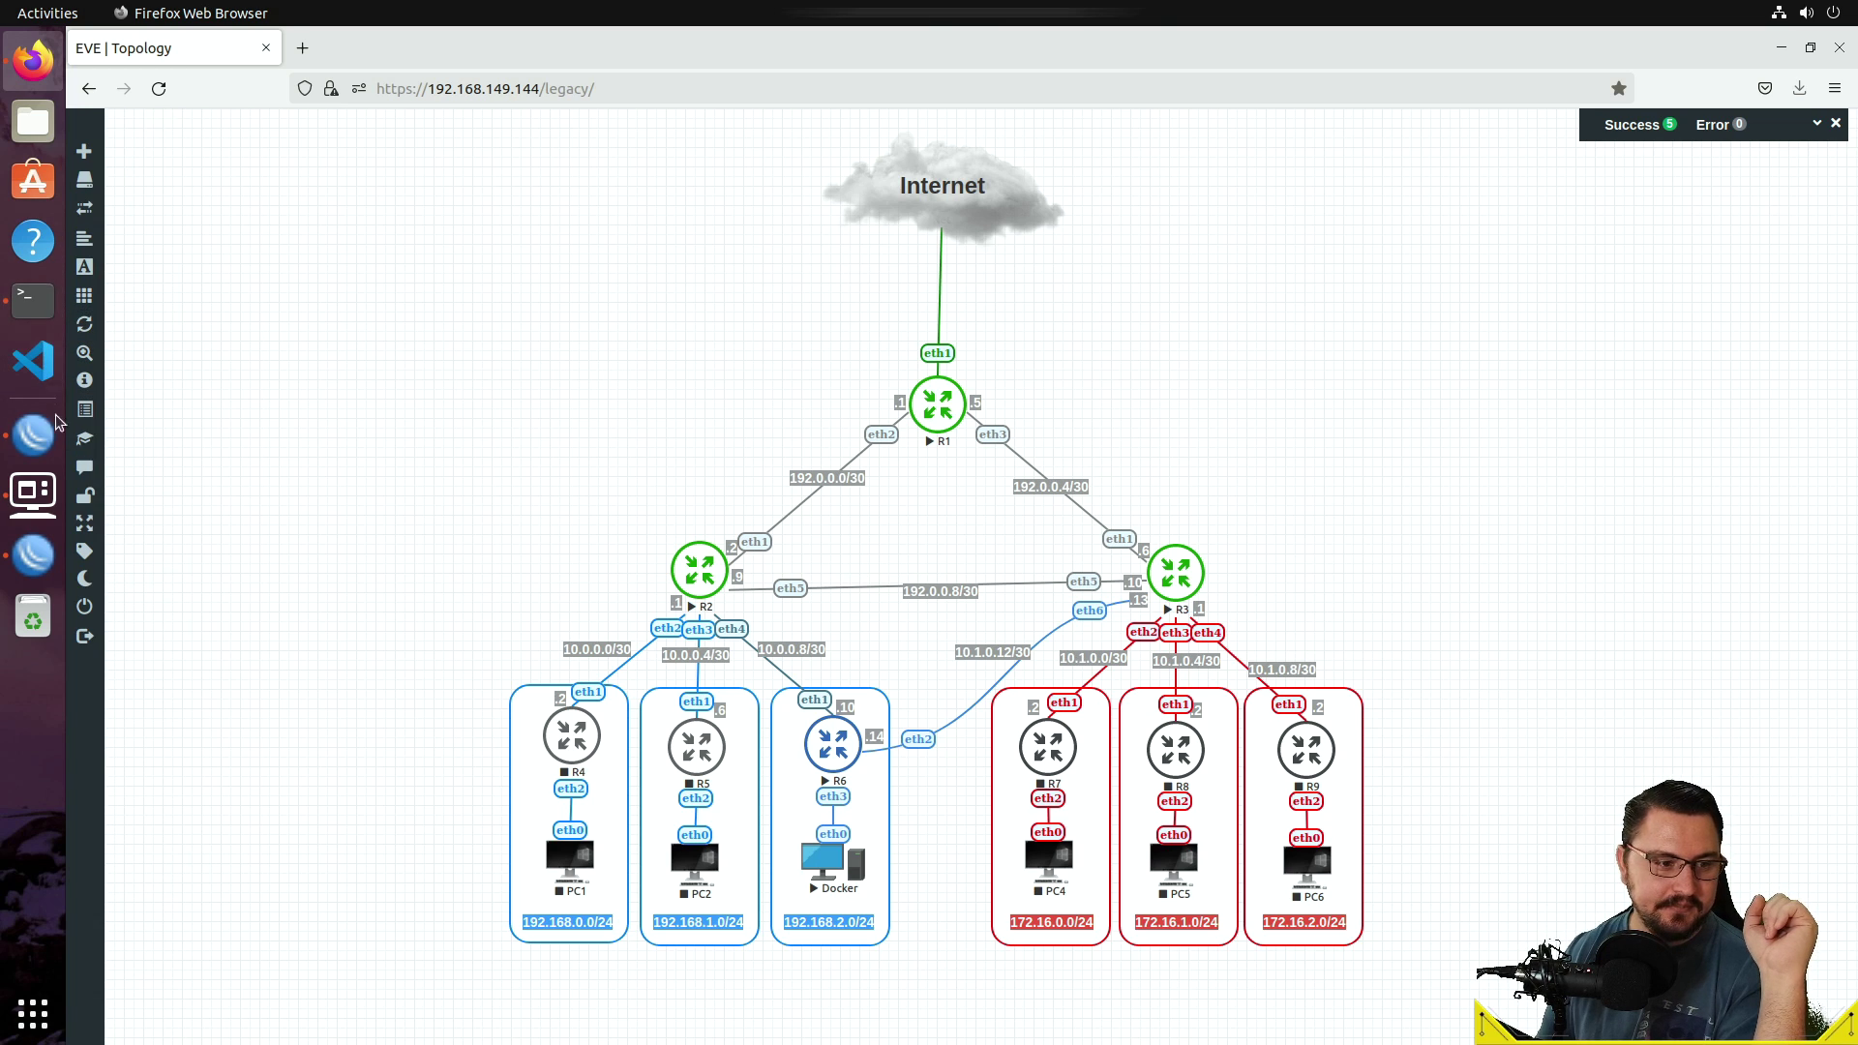
pyautogui.click(33, 435)
pyautogui.click(34, 550)
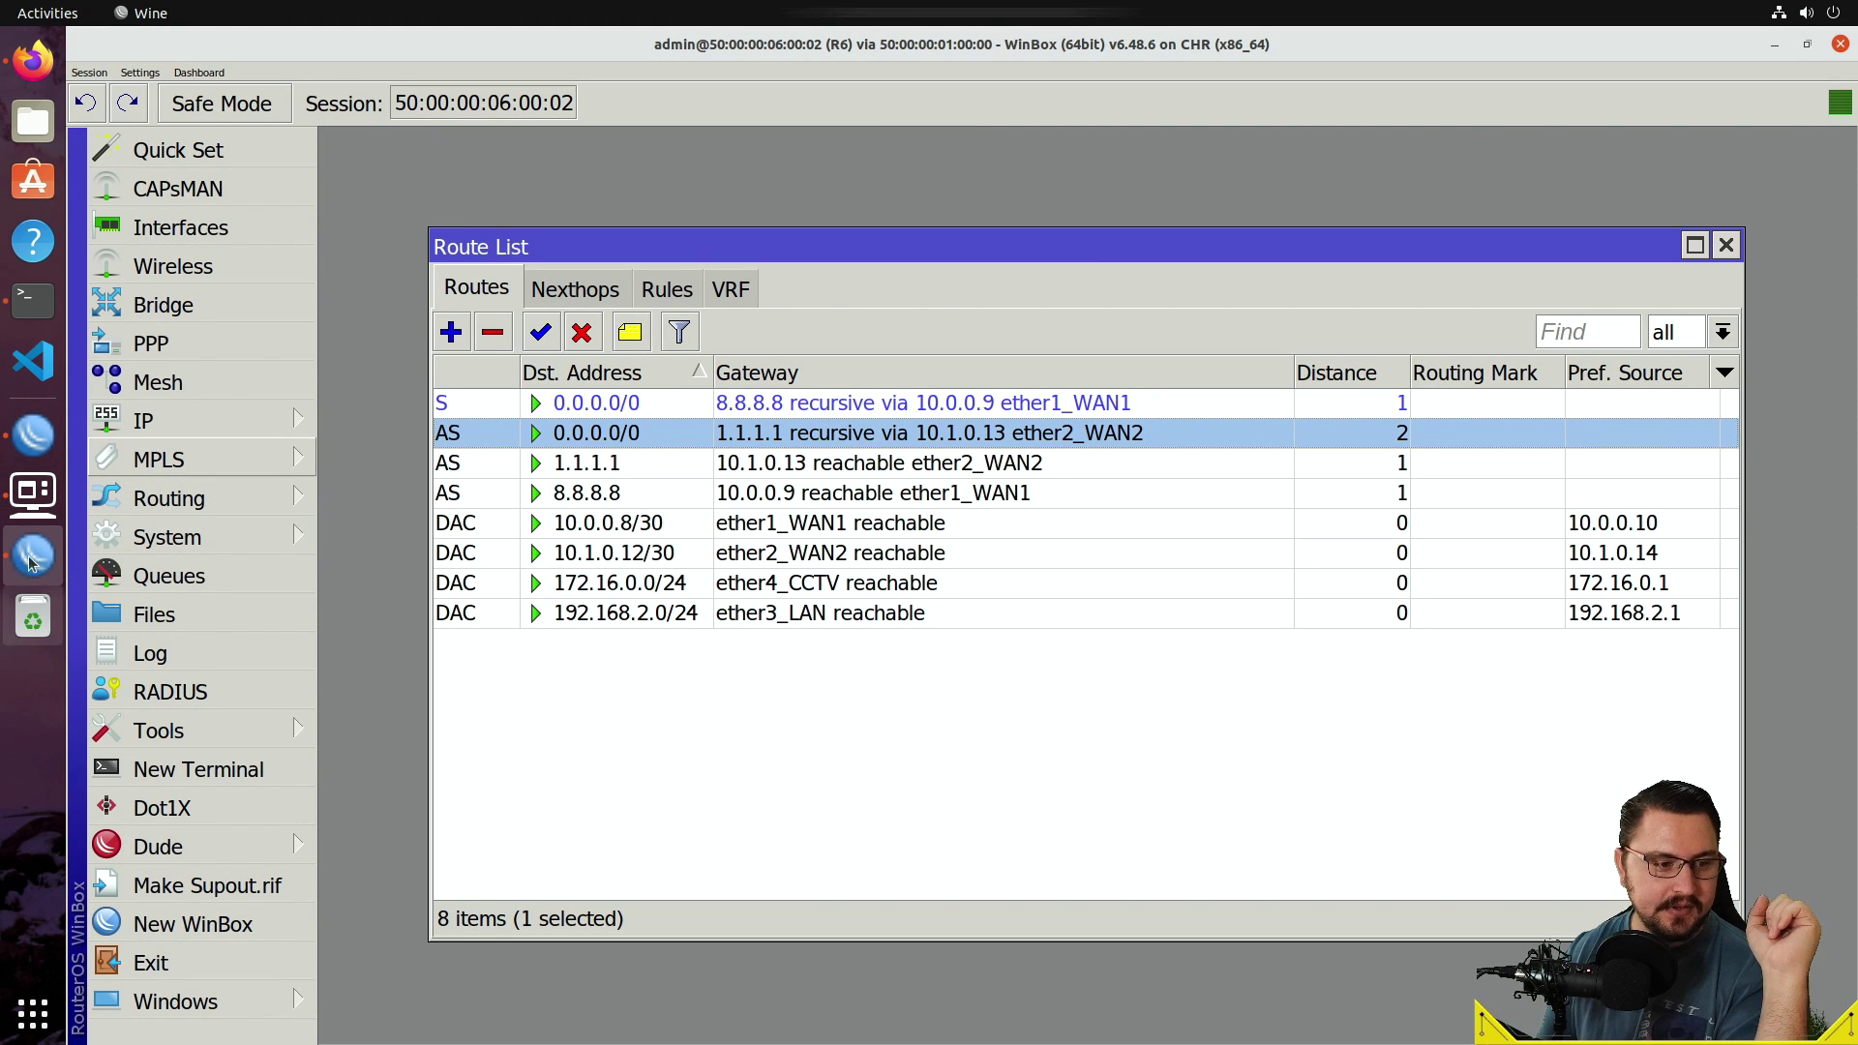
# Enable the disabled 192.0.0.1/30 address on ether2 in R1's address list, and return to R6's route list.
pyautogui.click(33, 434)
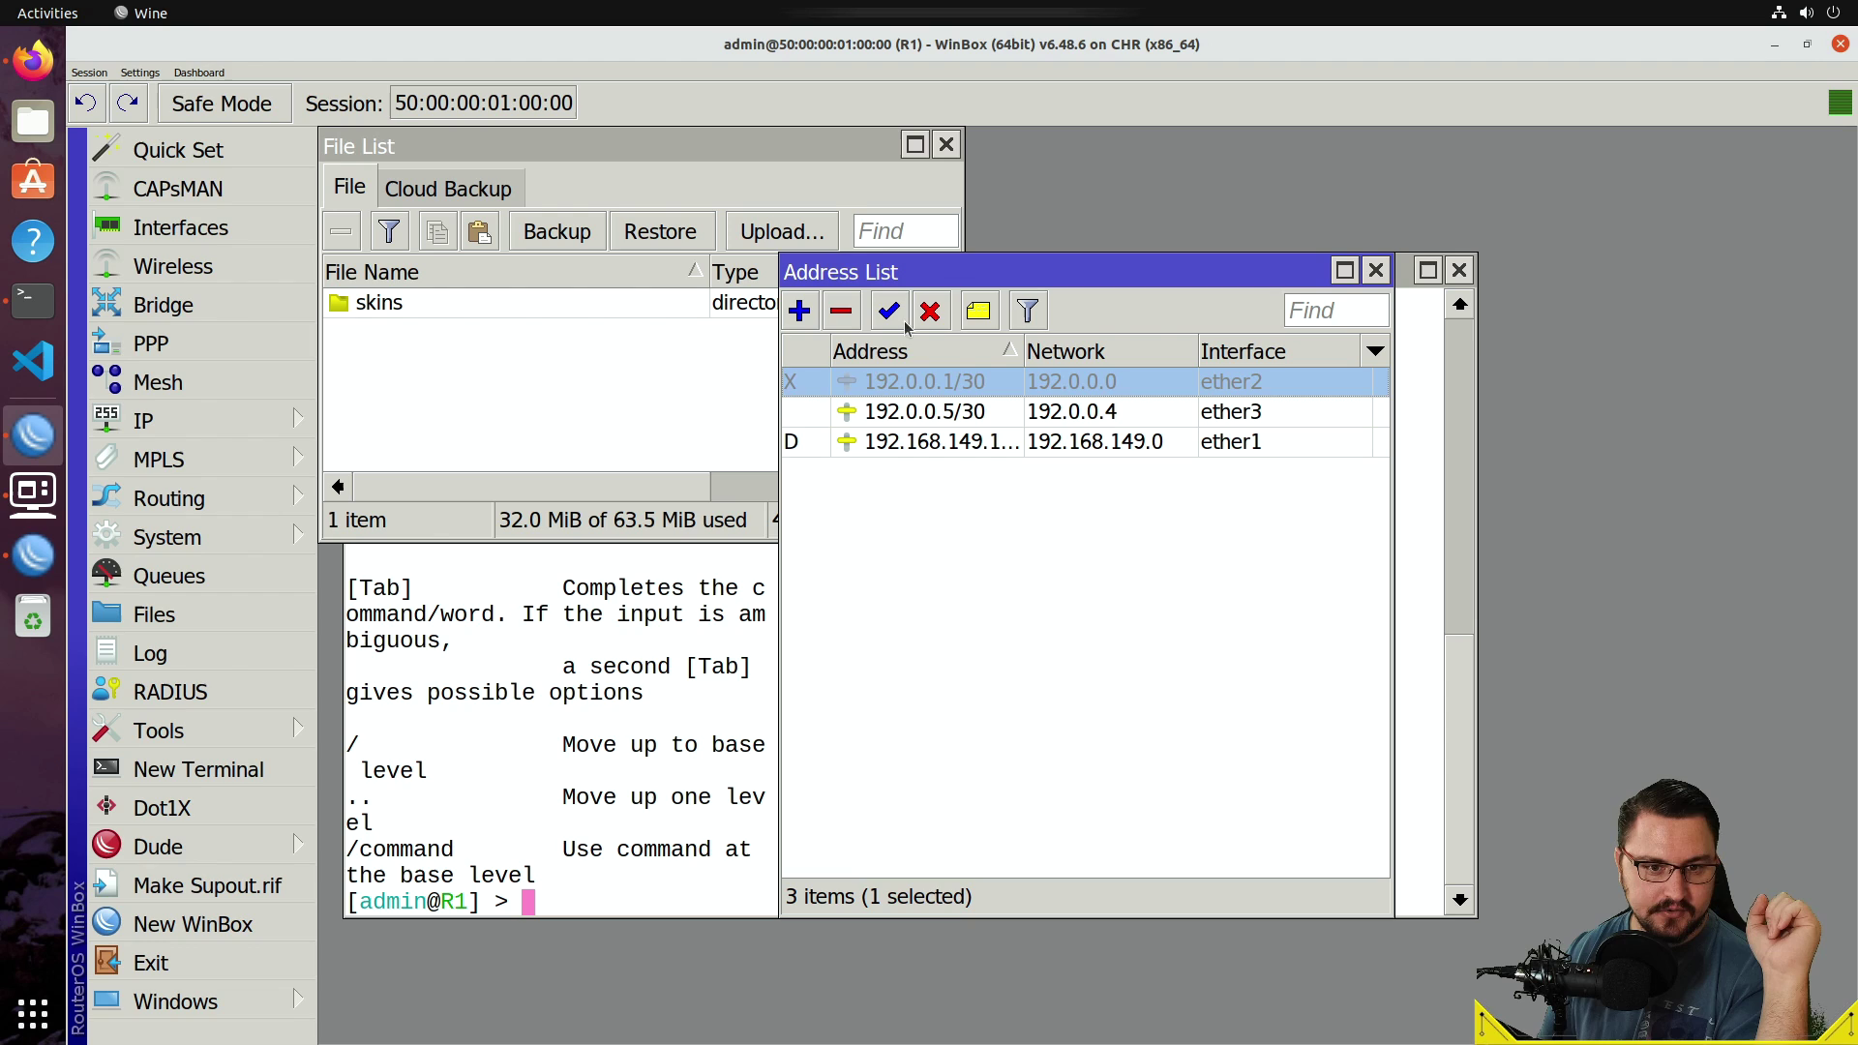
pyautogui.click(34, 557)
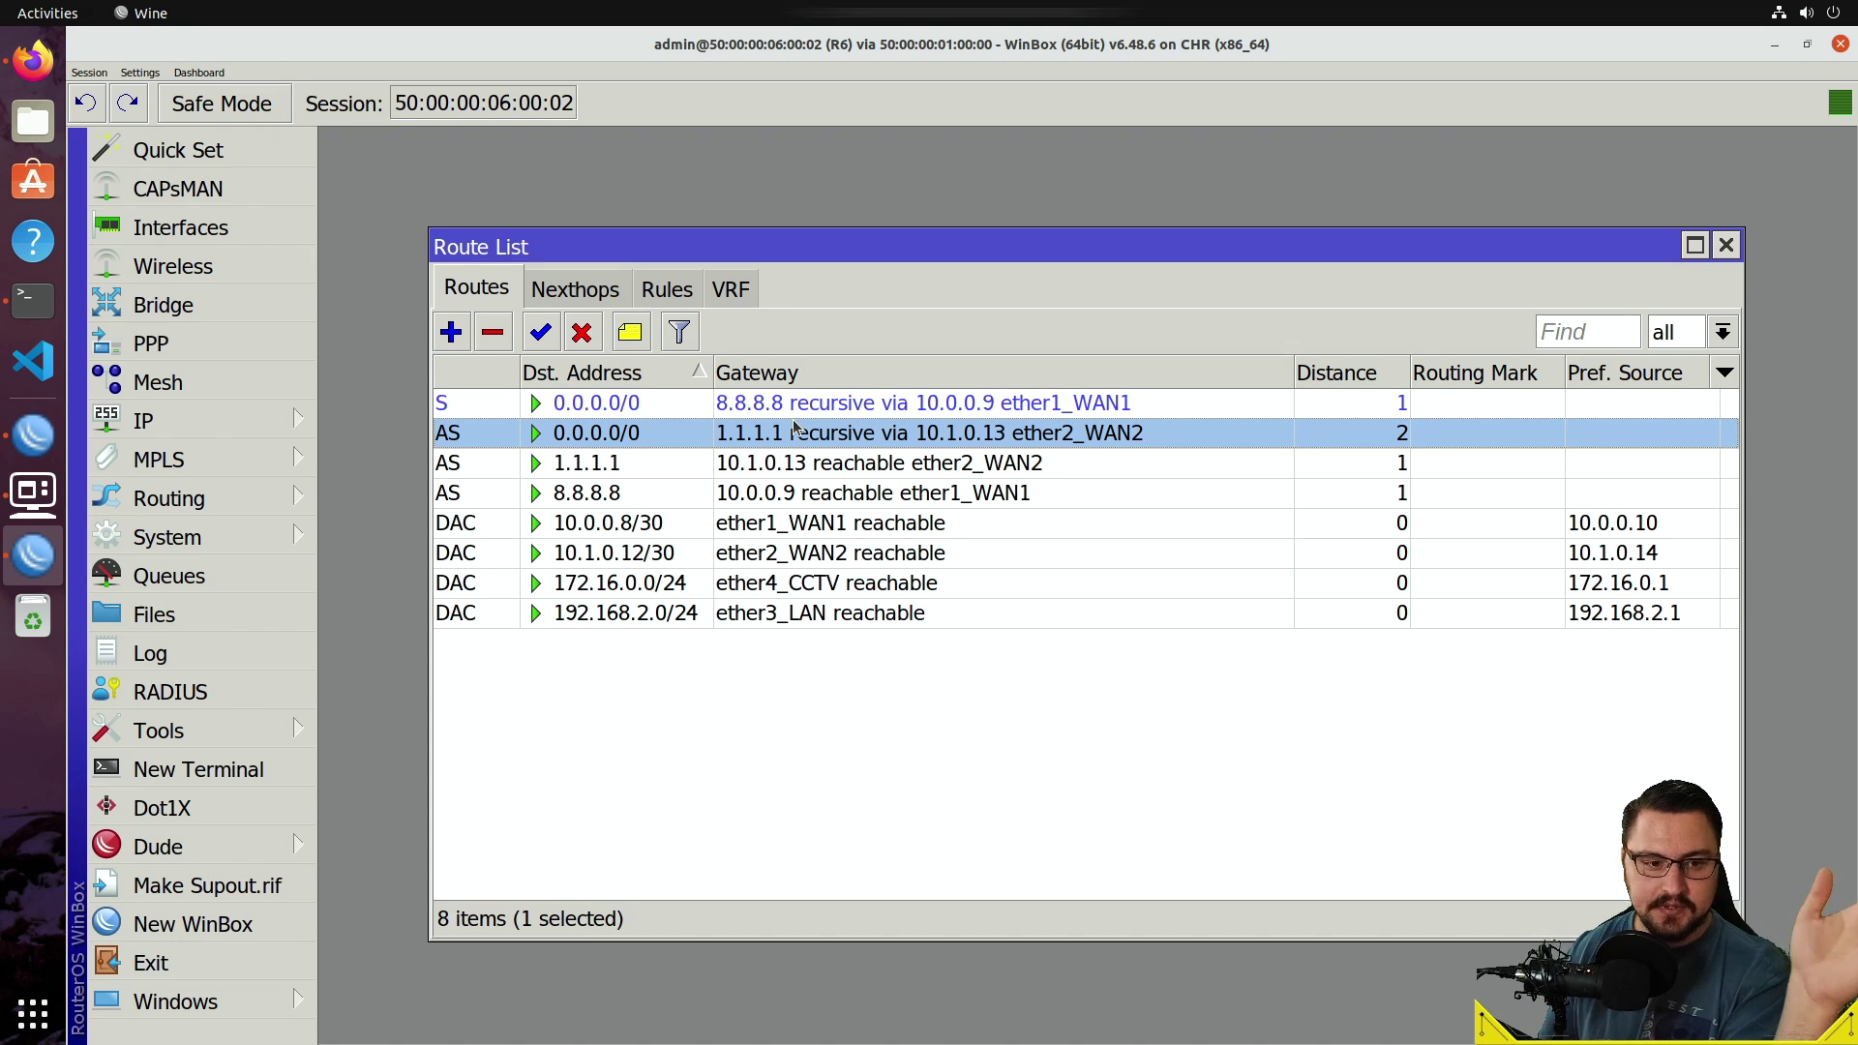
# Sort R6's route list by gateway in descending order and compare the 8.8.8.8 and 1.1.1.1 host routes with the recursive default routes.
pyautogui.click(751, 383)
pyautogui.click(748, 383)
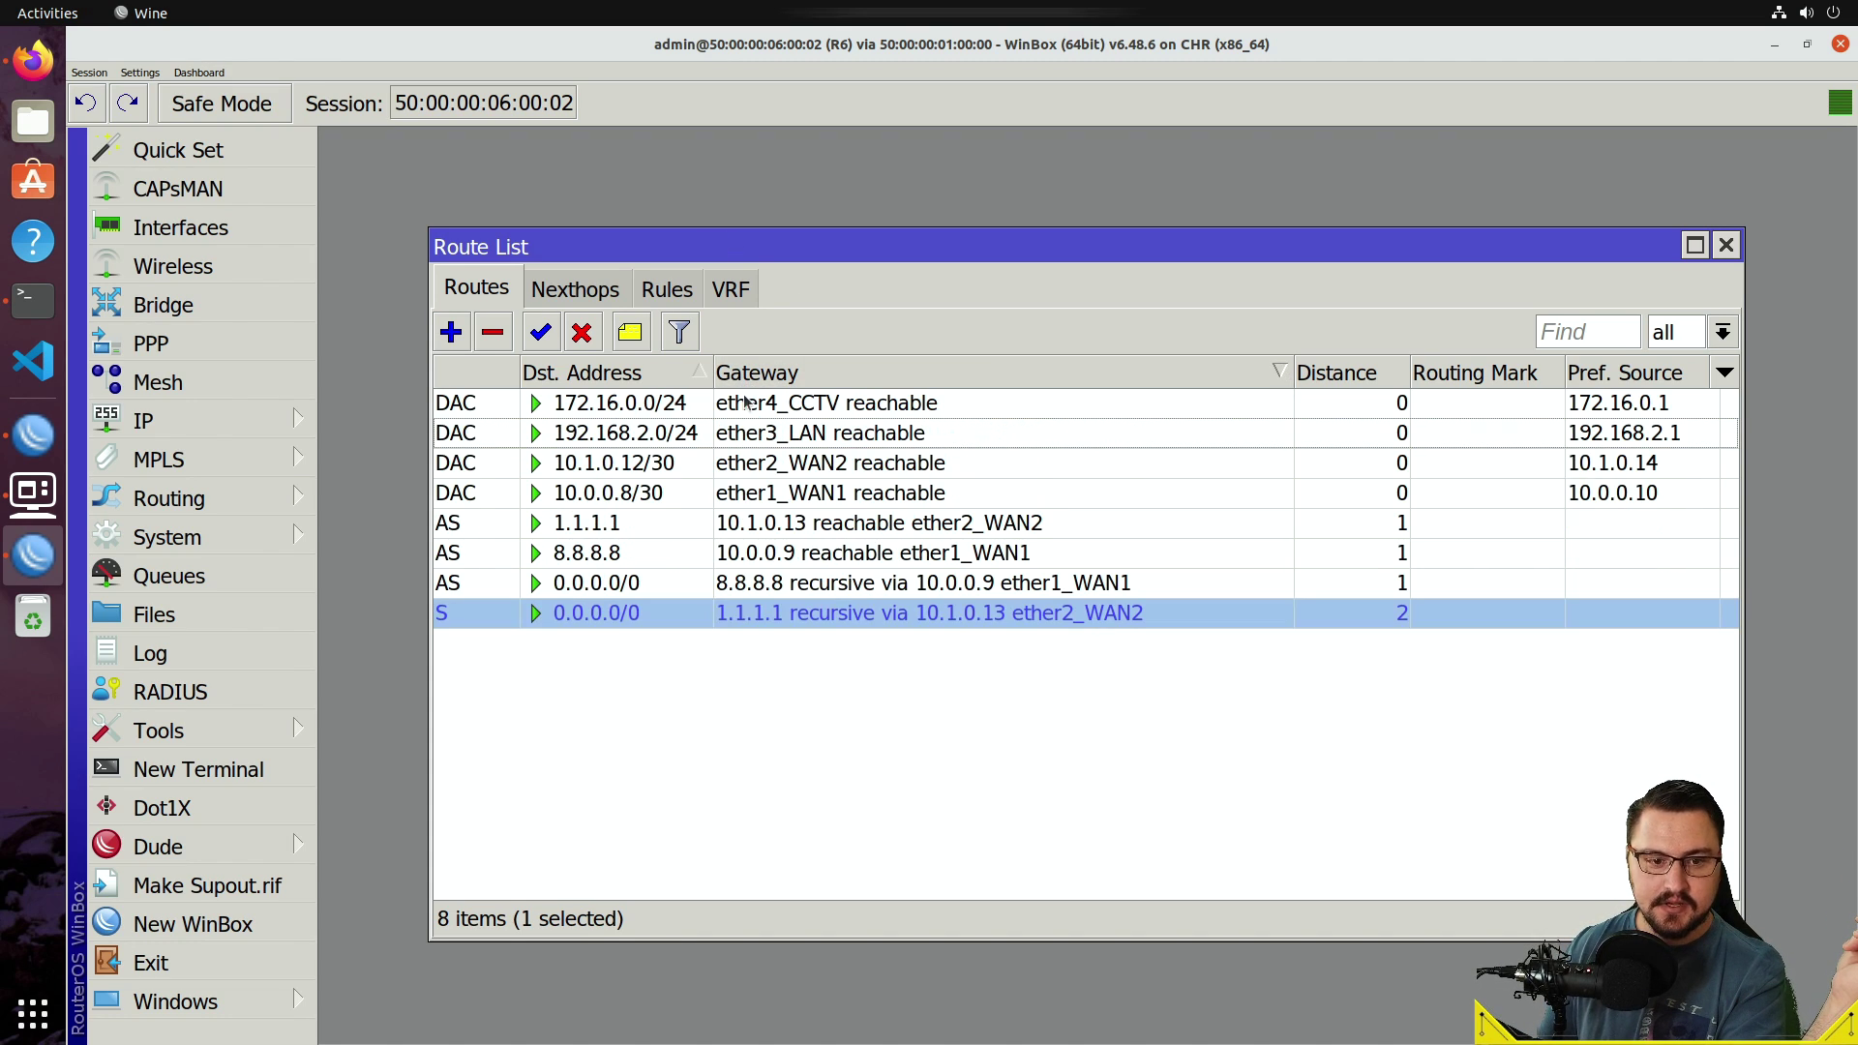
pyautogui.moveTo(735, 553); pyautogui.dragTo(604, 619)
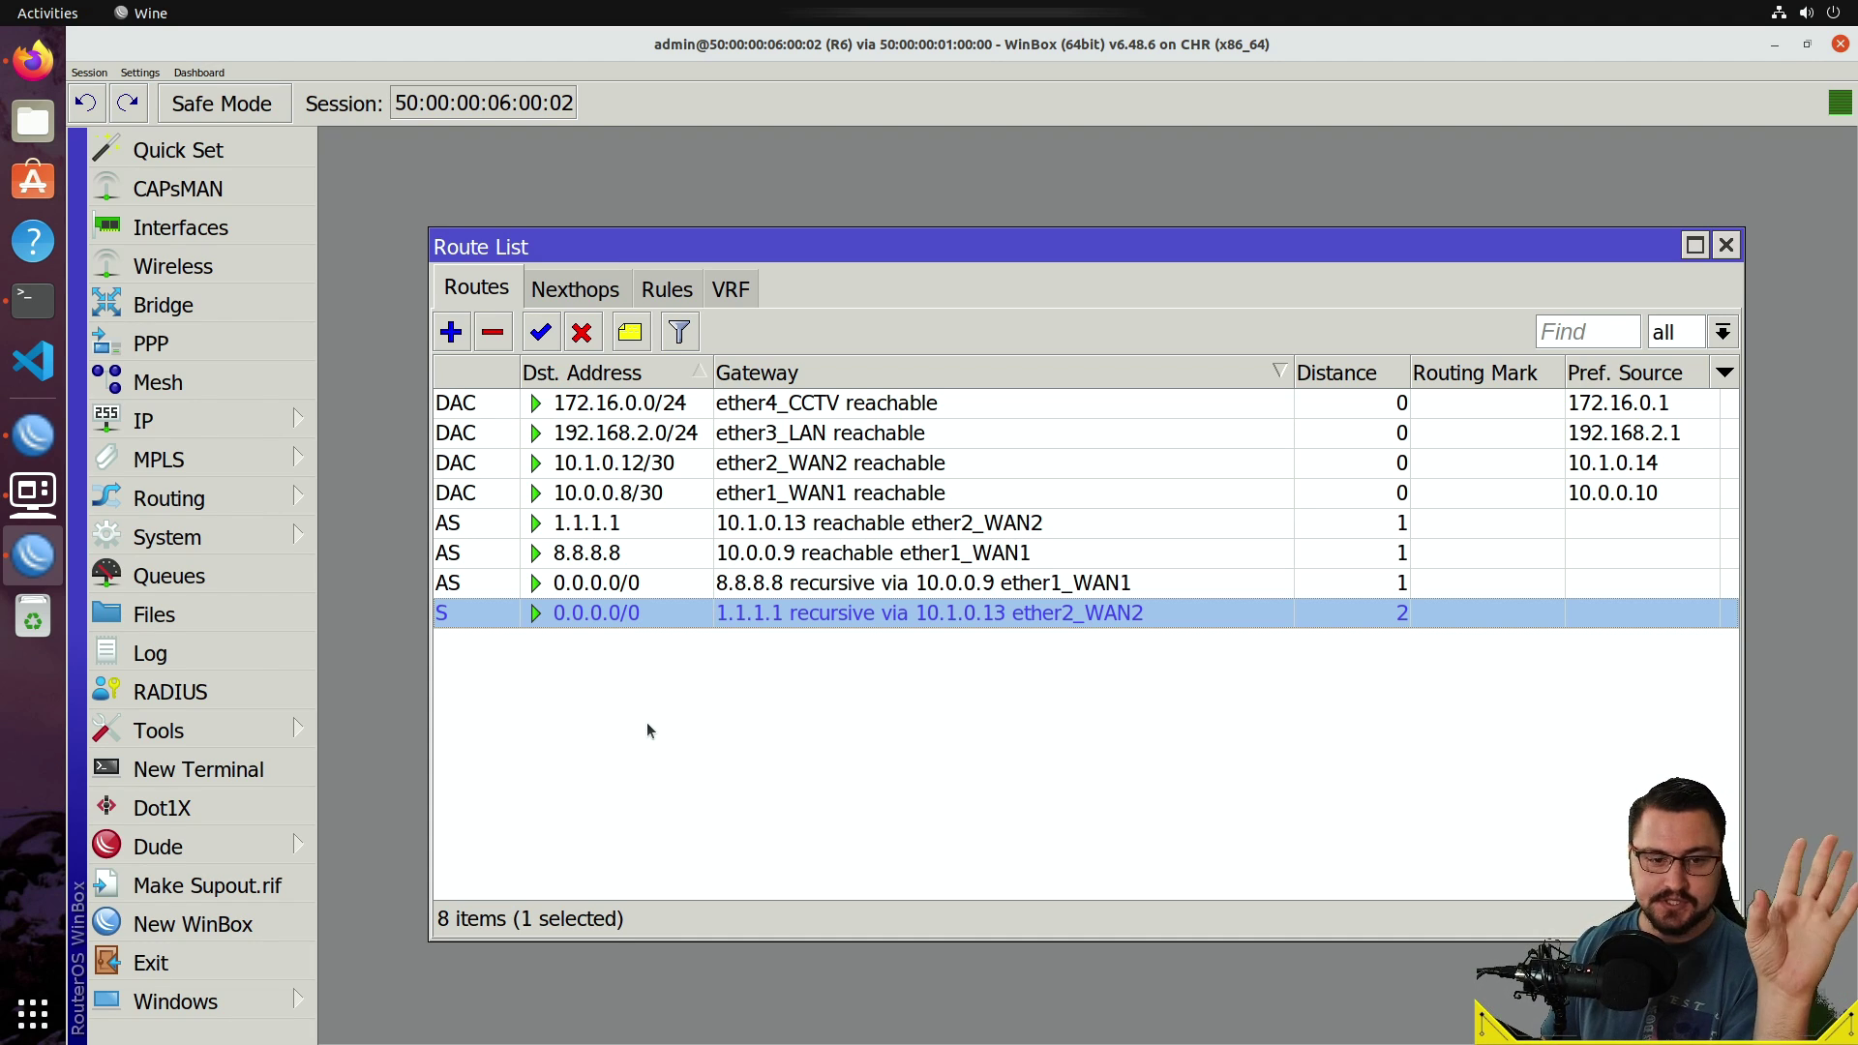
pyautogui.click(721, 553)
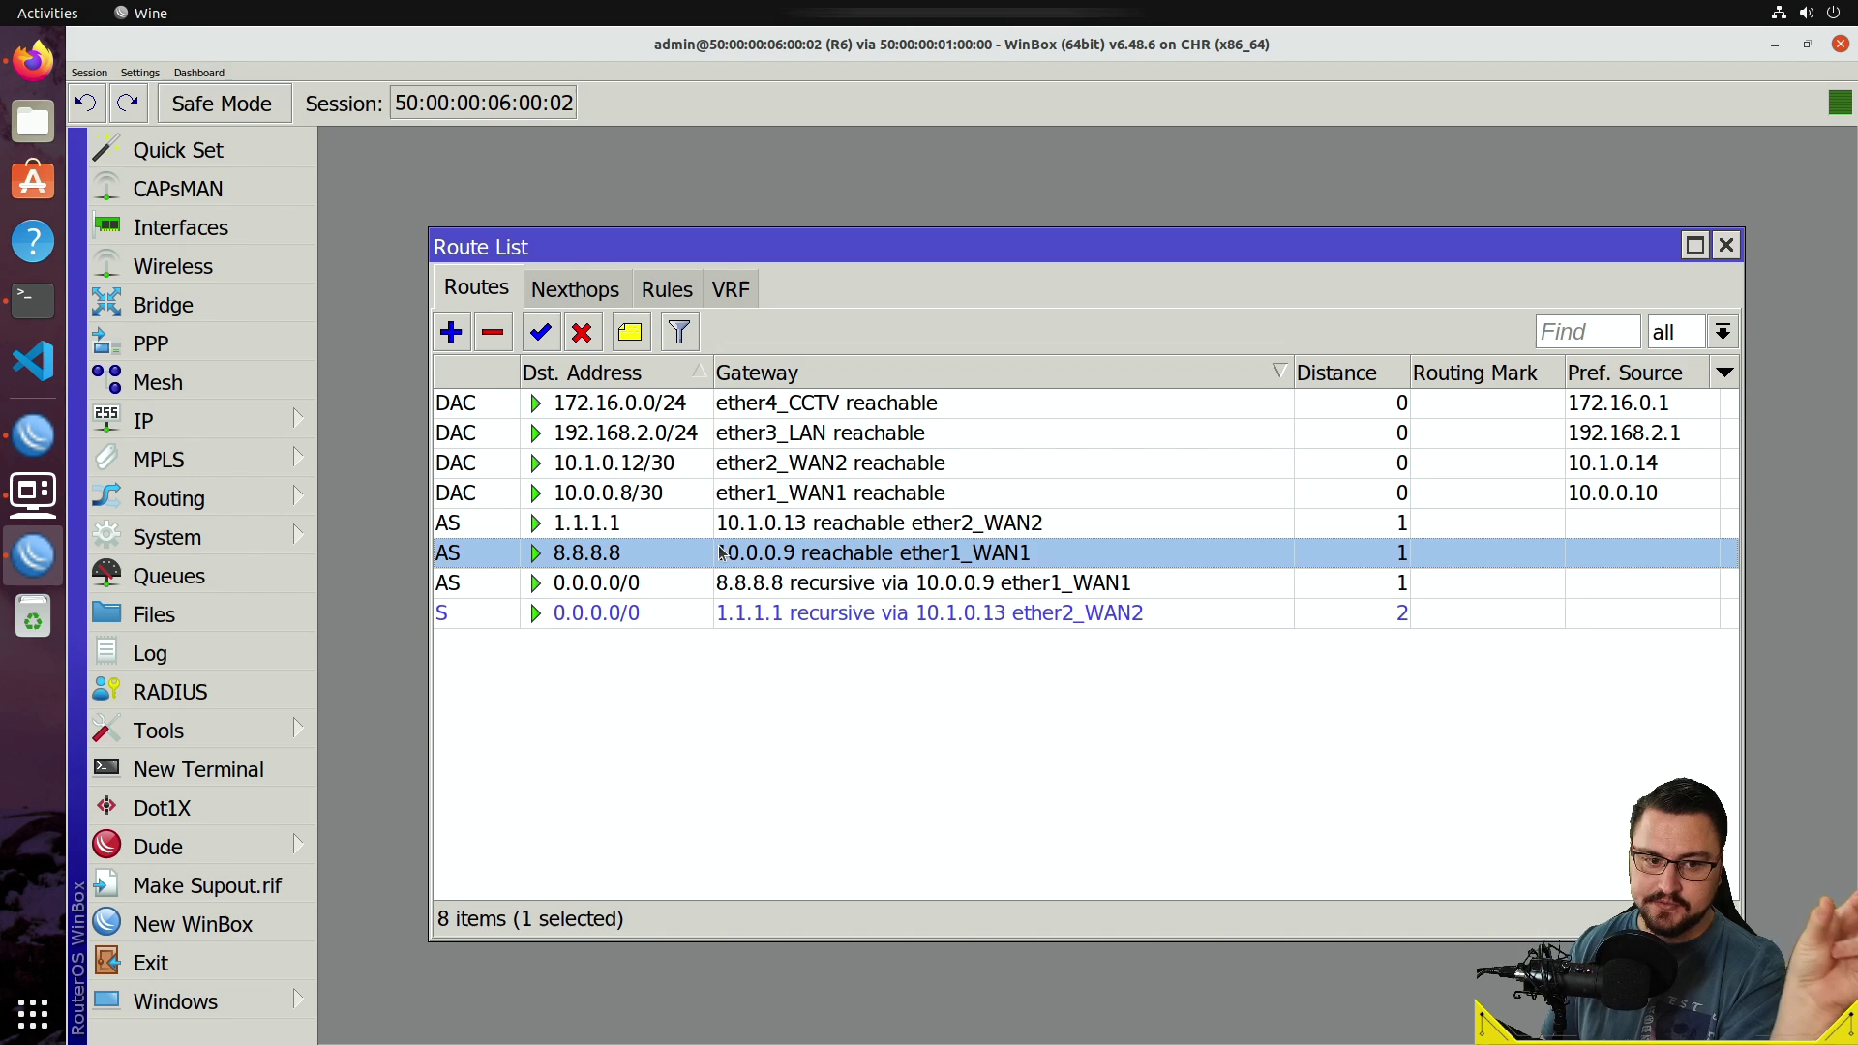
pyautogui.click(722, 530)
pyautogui.click(708, 559)
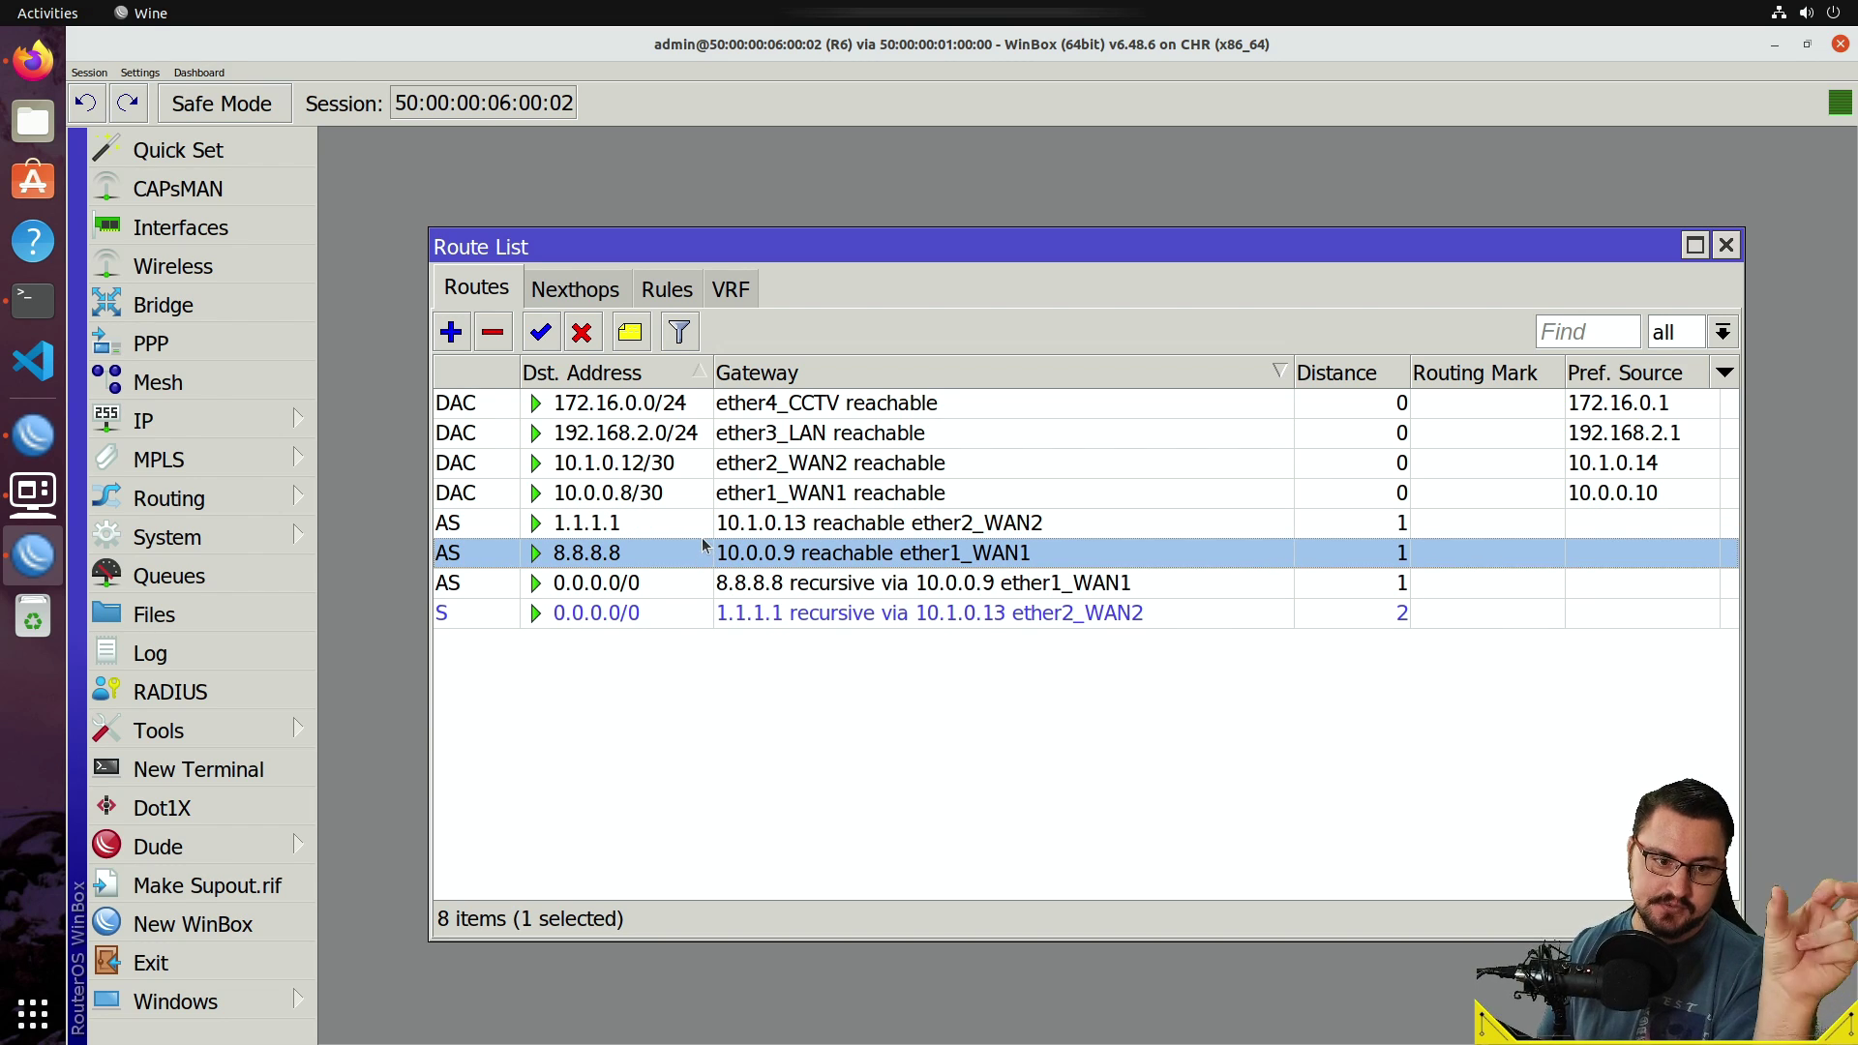
pyautogui.click(697, 525)
pyautogui.click(681, 548)
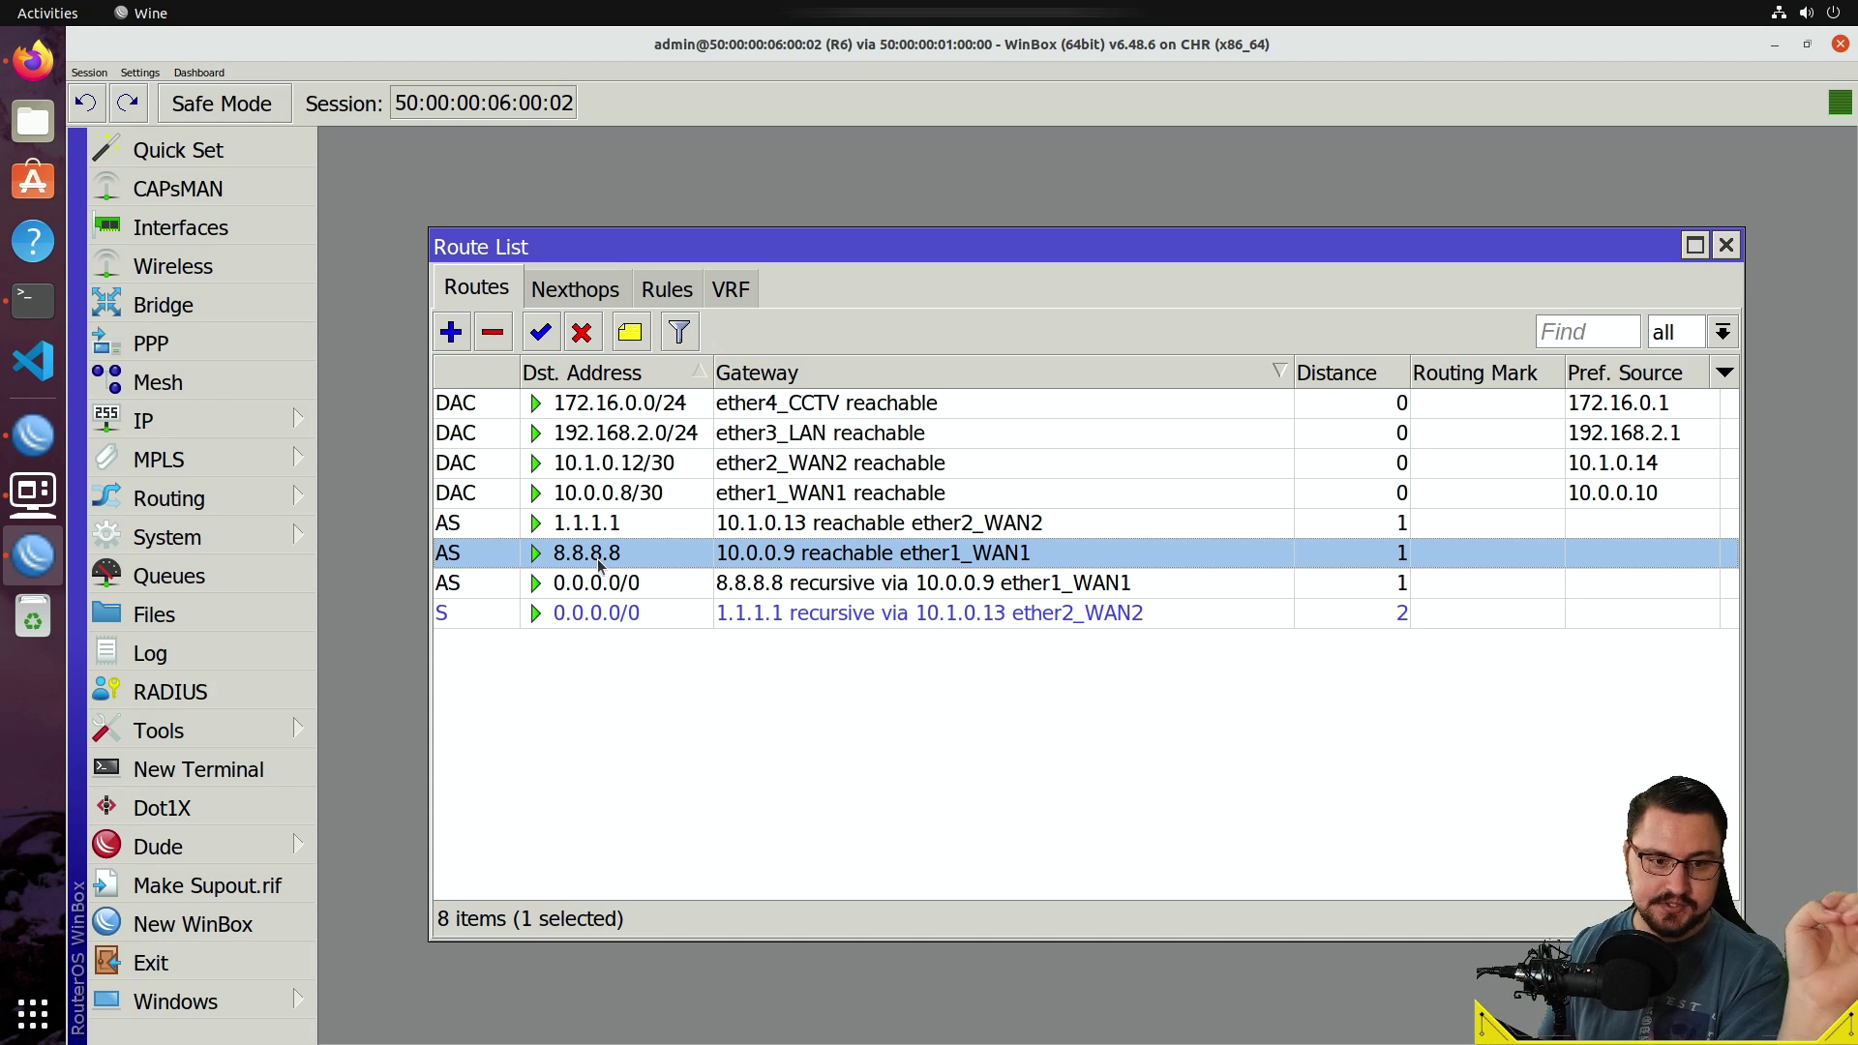
pyautogui.moveTo(601, 578)
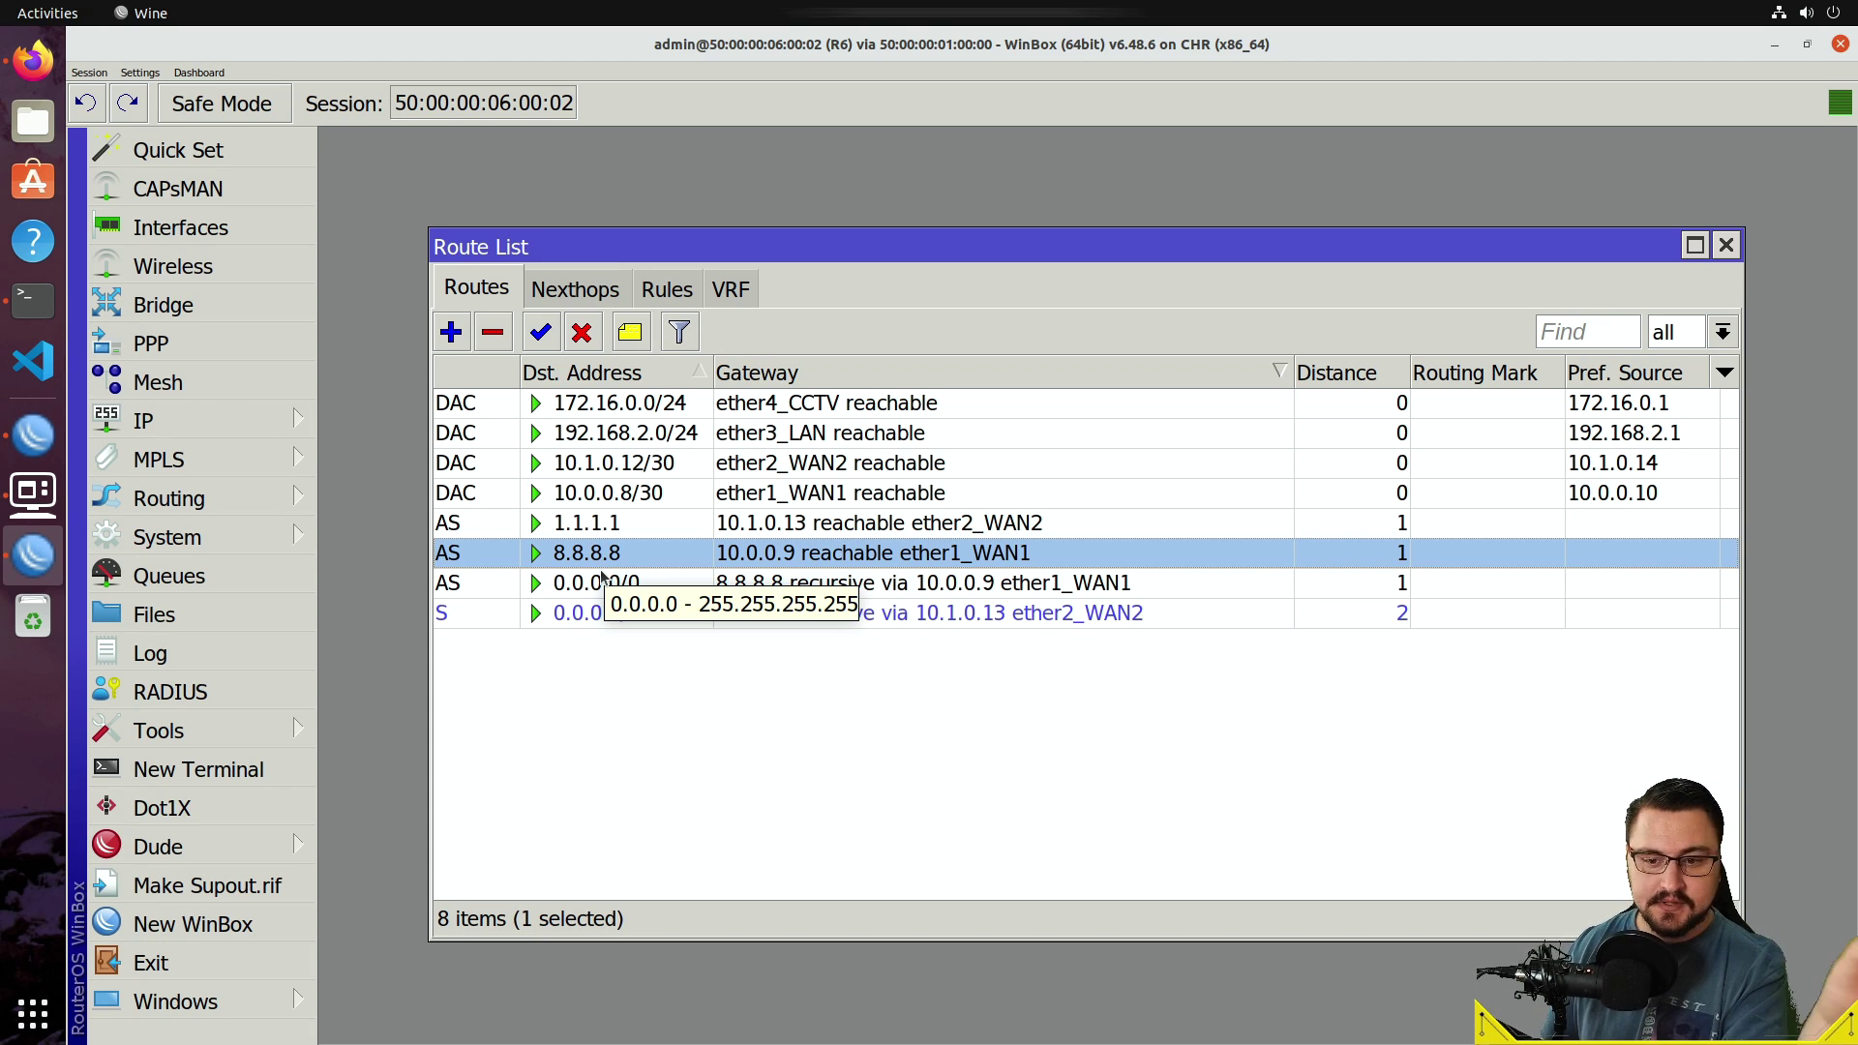